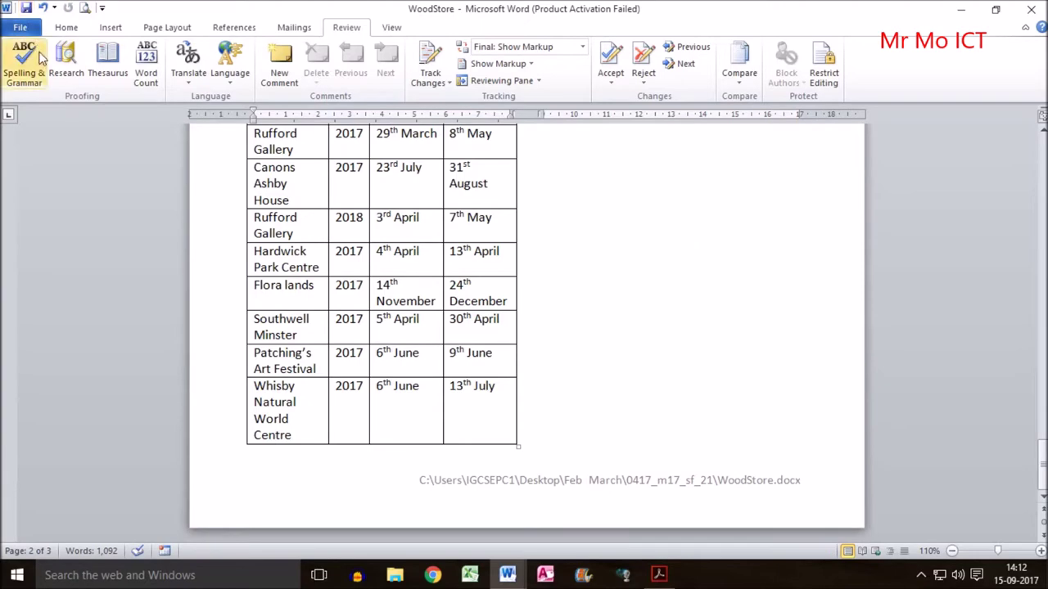
Switch to the exam paper PDF and review question 19 on saving and printing, continuing to Task 4 – Database.
{"action": "left_click", "coordinate": [659, 575]}
{"action": "scroll", "coordinate": [485, 435], "scroll_direction": "down", "scroll_amount": 4}
{"action": "scroll", "coordinate": [486, 437], "scroll_direction": "down", "scroll_amount": 2}
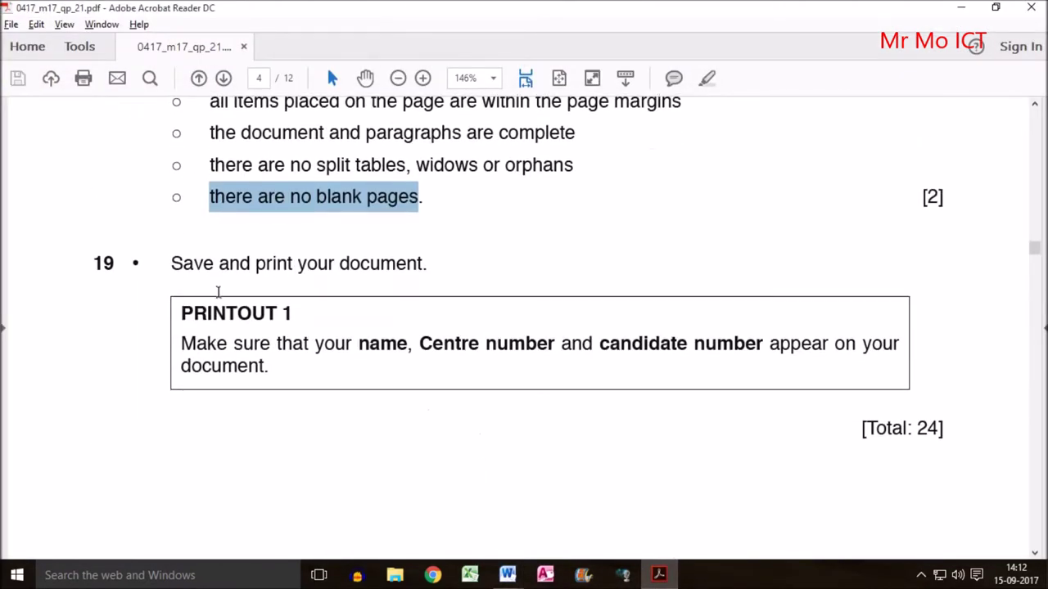
{"action": "left_click_drag", "start_coordinate": [173, 263], "coordinate": [406, 273]}
{"action": "scroll", "coordinate": [394, 285], "scroll_direction": "down", "scroll_amount": 4}
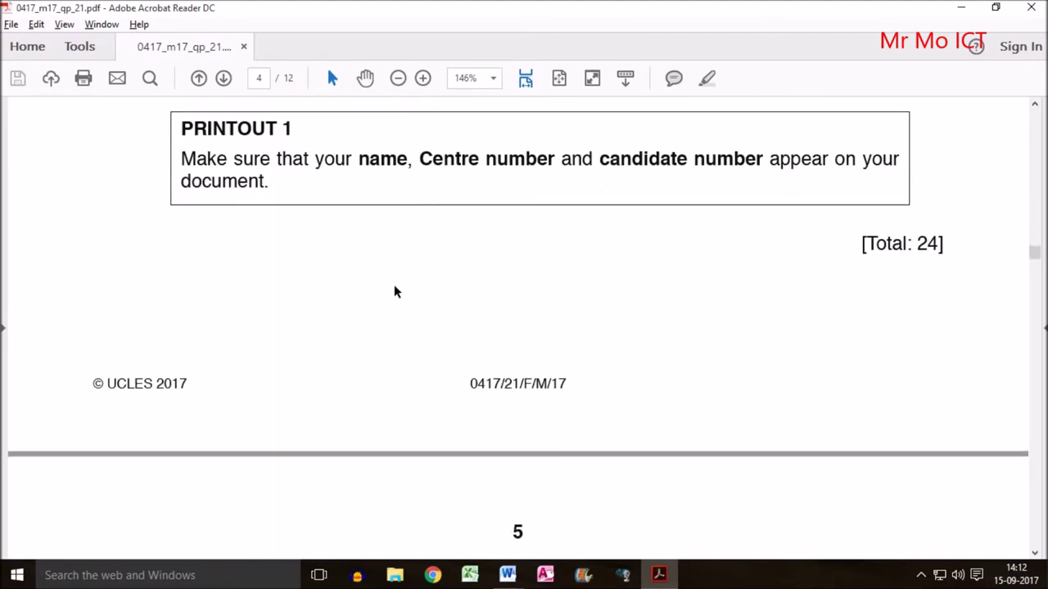
{"action": "scroll", "coordinate": [532, 372], "scroll_direction": "down", "scroll_amount": 2}
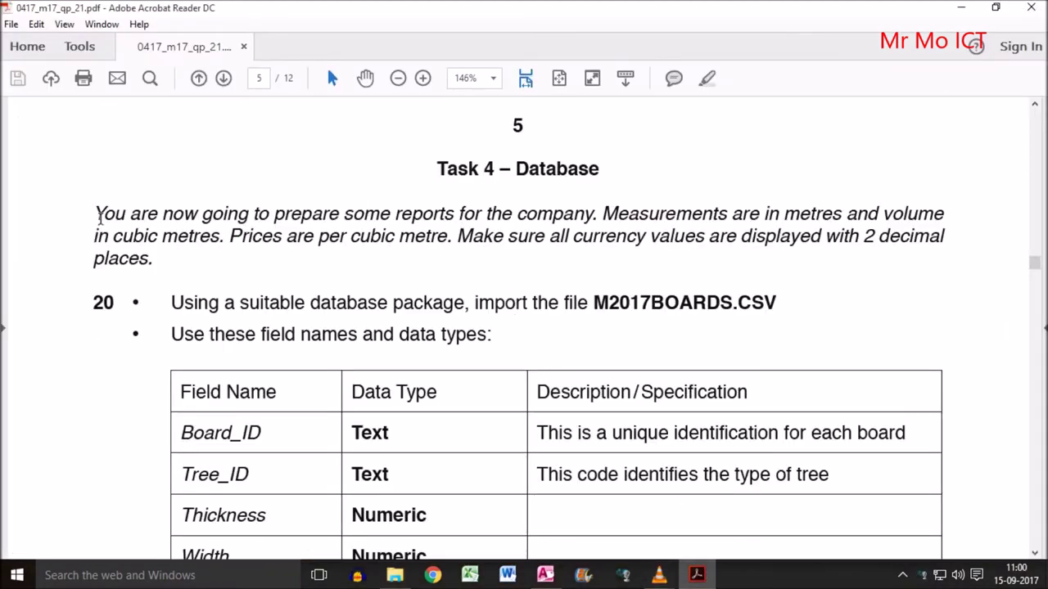
Read the Task 4 introduction and question 20's instruction to import M2017BOARDS.CSV.
{"action": "left_click_drag", "start_coordinate": [96, 215], "coordinate": [921, 217]}
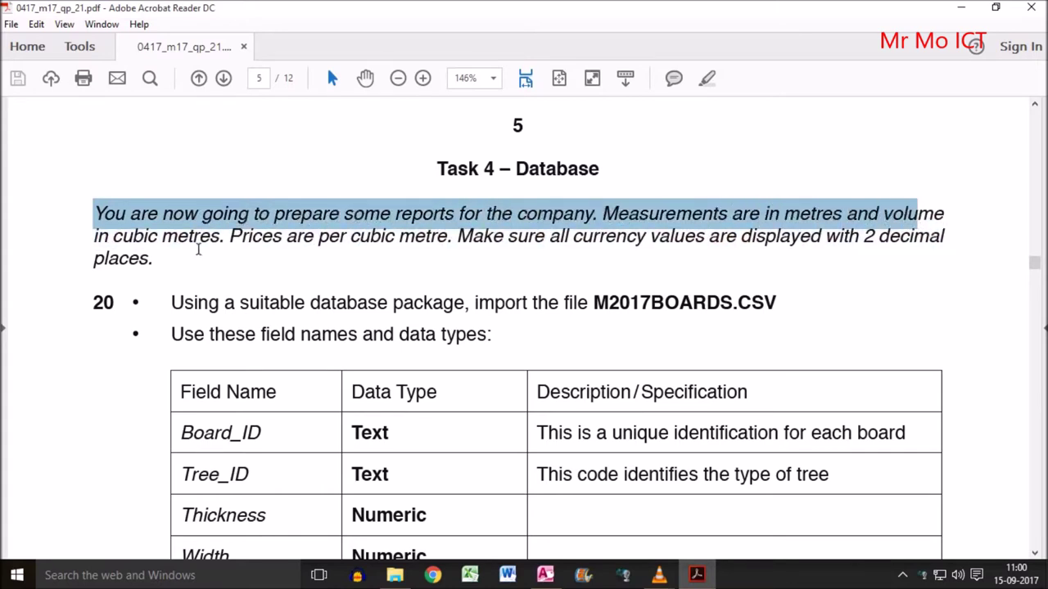
{"action": "left_click_drag", "start_coordinate": [96, 236], "coordinate": [99, 259]}
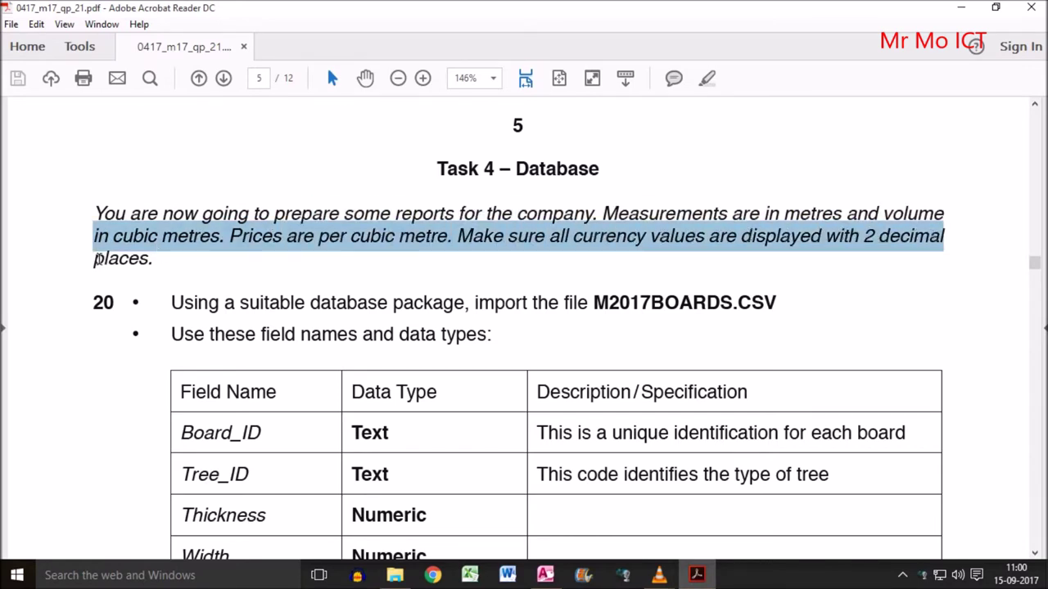
{"action": "left_click_drag", "start_coordinate": [176, 236], "coordinate": [169, 255]}
{"action": "left_click_drag", "start_coordinate": [173, 303], "coordinate": [725, 311]}
{"action": "left_click", "coordinate": [623, 302]}
{"action": "left_click_drag", "start_coordinate": [592, 303], "coordinate": [733, 307]}
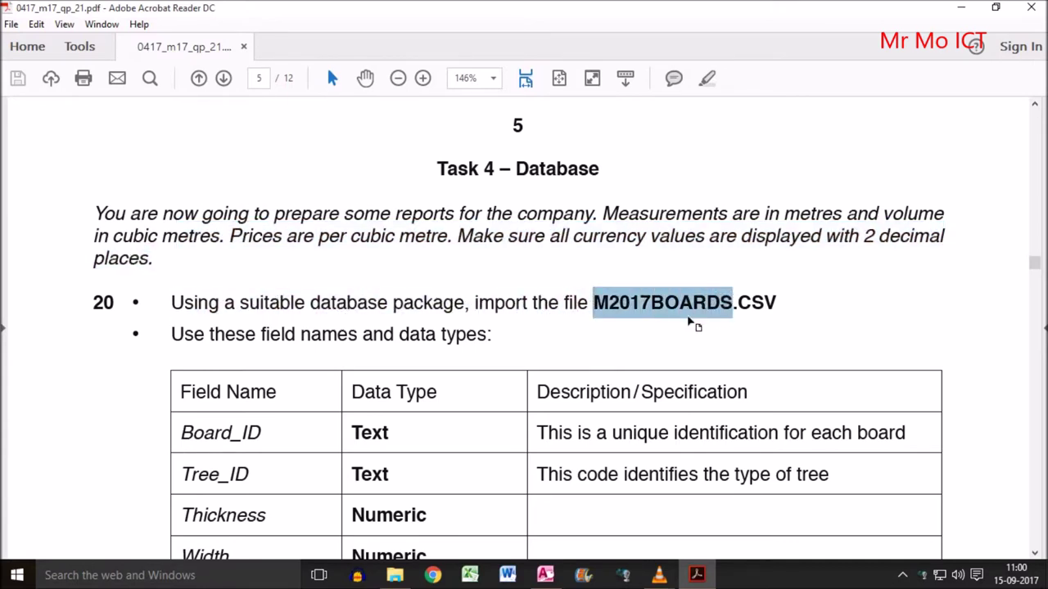
Switch to Access and name the new blank database The Wood Store.
{"action": "left_click", "coordinate": [545, 576]}
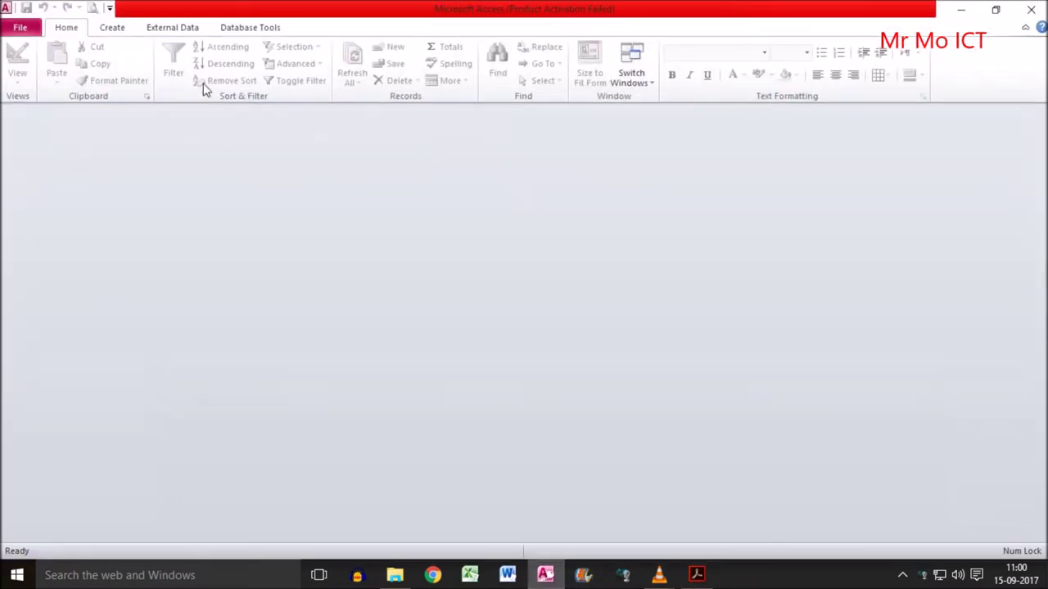
{"action": "left_click", "coordinate": [173, 29]}
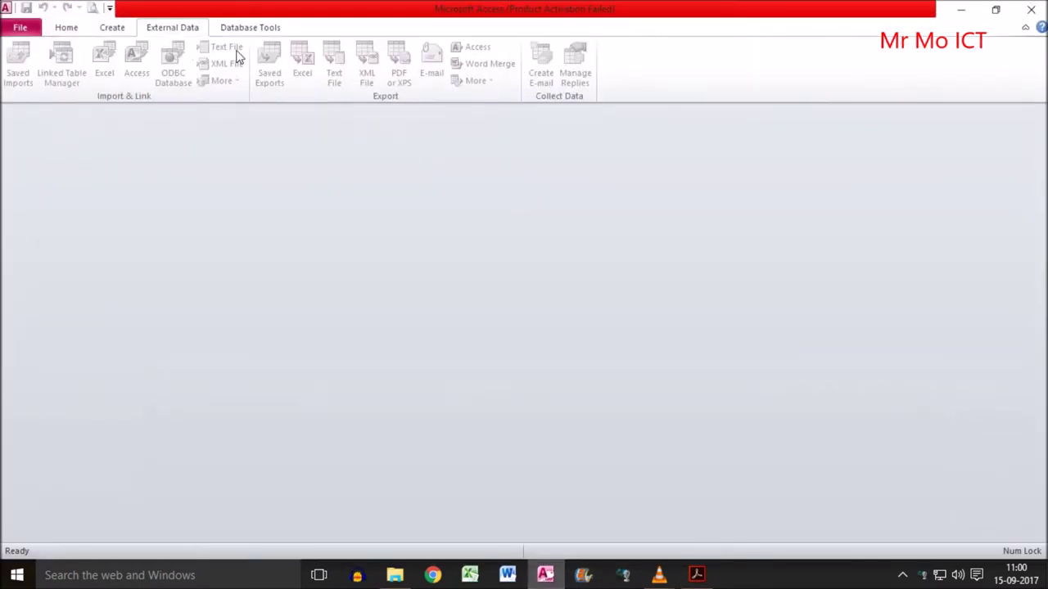
{"action": "left_click", "coordinate": [68, 29]}
{"action": "left_click", "coordinate": [22, 29]}
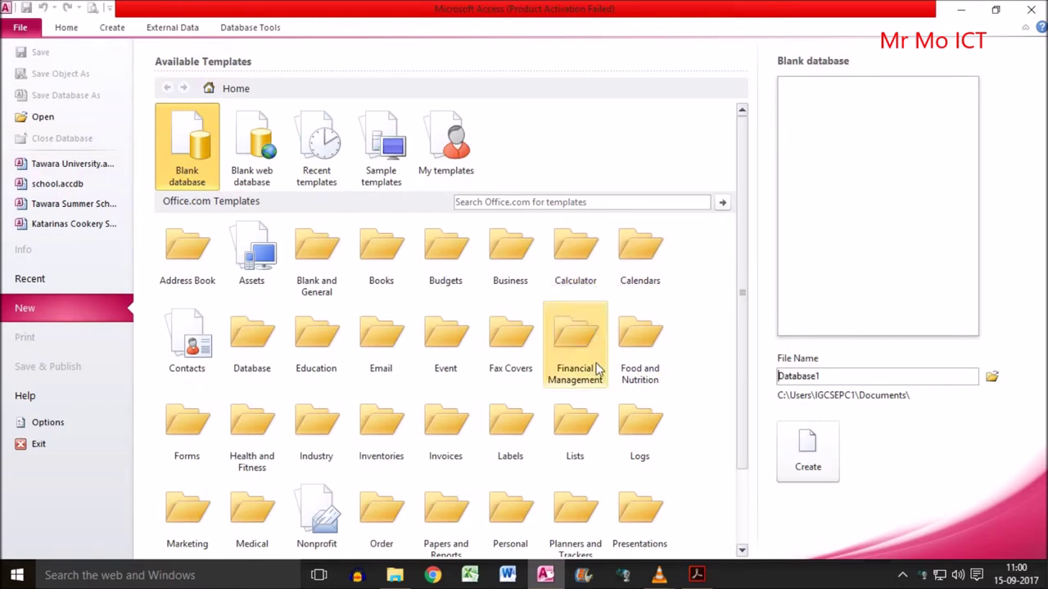
{"action": "double_click", "coordinate": [839, 376]}
{"action": "type", "text": "The Wood Store"}
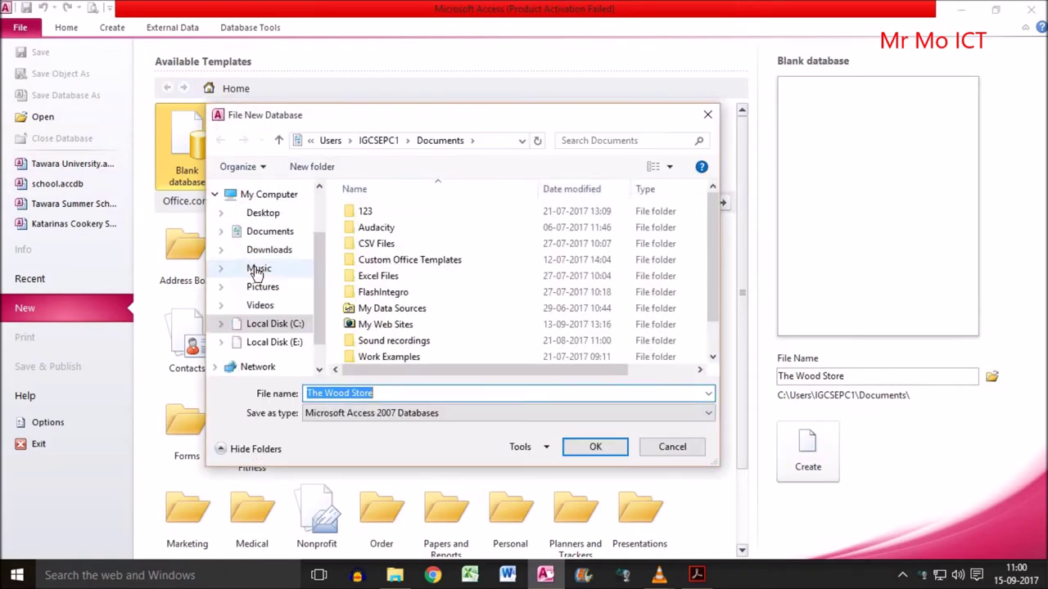
Create the database in the Desktop folder Feb March\0417_m17_sf_21 and close its empty starter table.
{"action": "left_click", "coordinate": [262, 213]}
{"action": "double_click", "coordinate": [381, 212]}
{"action": "double_click", "coordinate": [382, 213]}
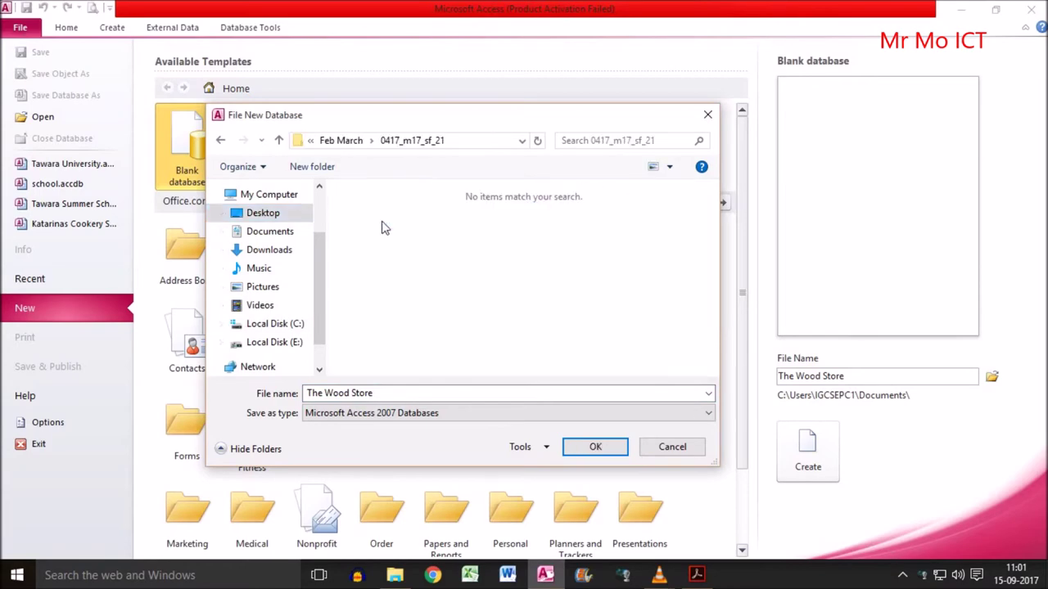
{"action": "left_click", "coordinate": [594, 449]}
{"action": "left_click", "coordinate": [811, 465]}
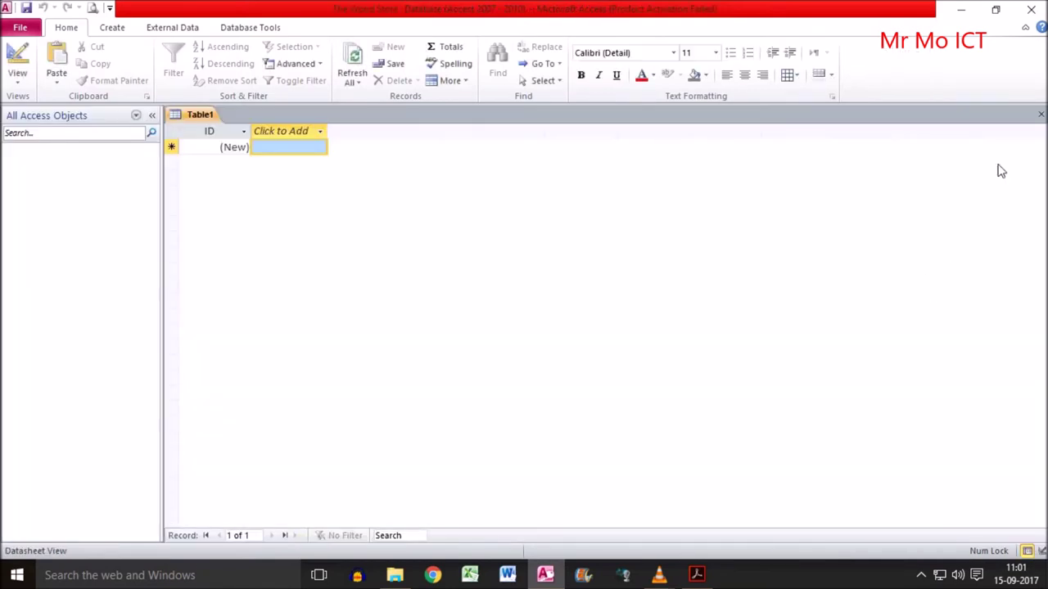
{"action": "left_click", "coordinate": [1040, 114]}
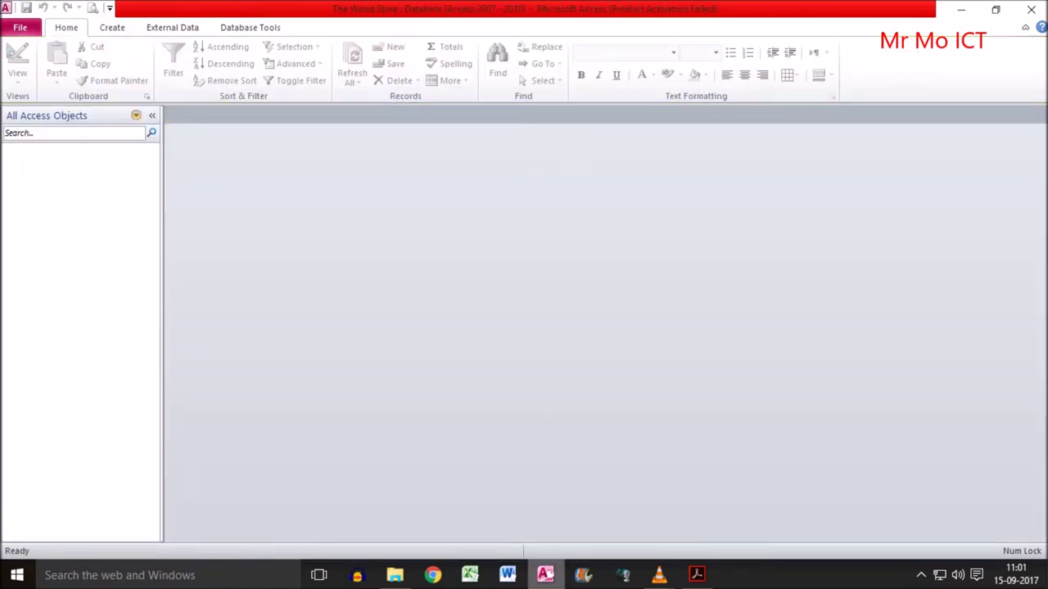
Check the required field names and data types in the exam paper, and start a text file import in Access.
{"action": "left_click", "coordinate": [700, 576]}
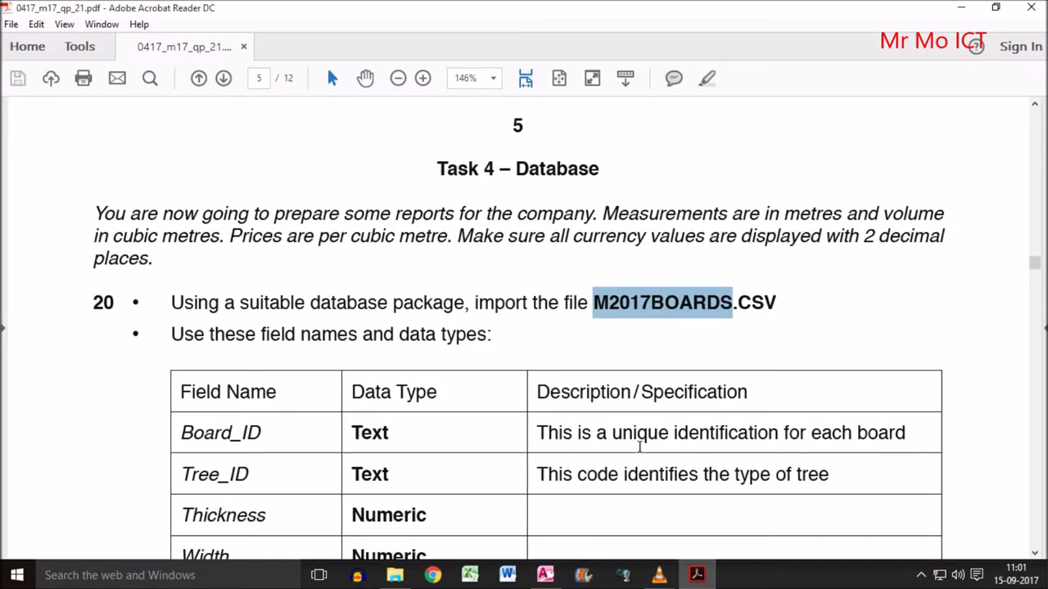
{"action": "left_click", "coordinate": [693, 576]}
{"action": "left_click", "coordinate": [693, 576]}
{"action": "scroll", "coordinate": [548, 434], "scroll_direction": "down", "scroll_amount": 3}
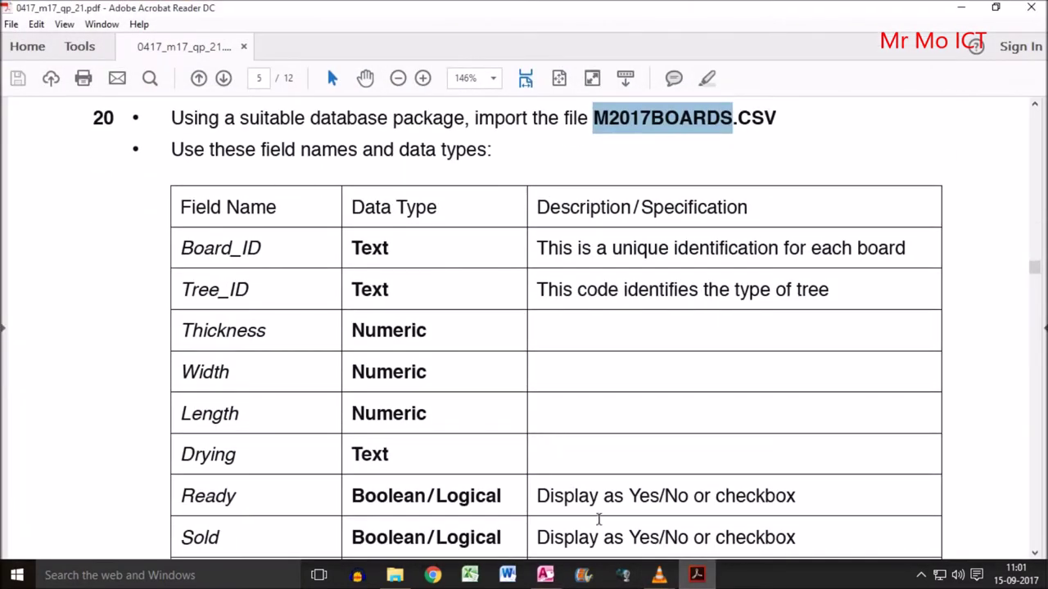
{"action": "left_click", "coordinate": [696, 577]}
{"action": "left_click", "coordinate": [169, 31]}
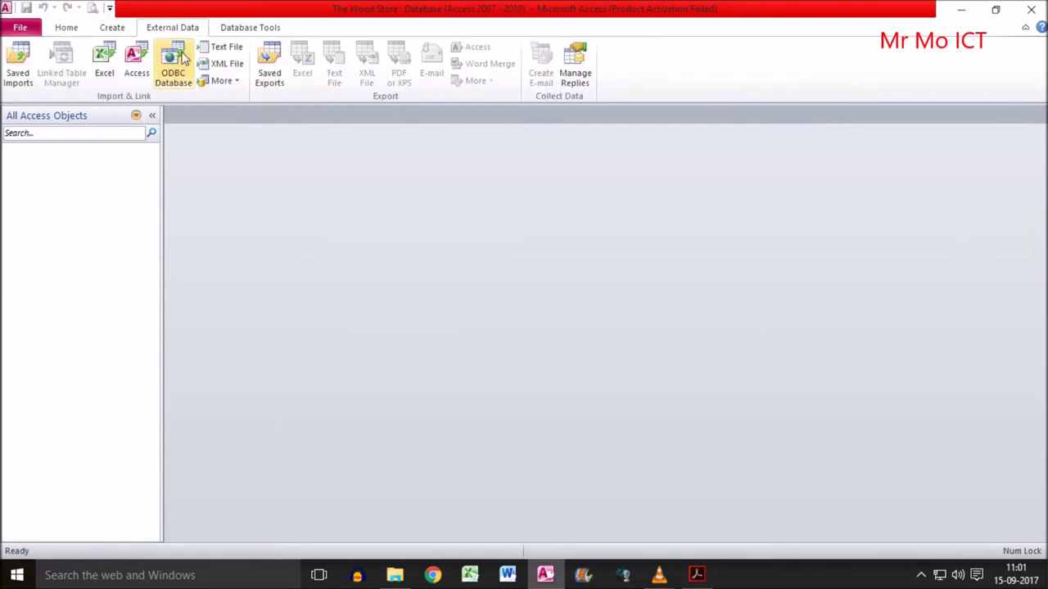
{"action": "left_click", "coordinate": [219, 47]}
{"action": "left_click", "coordinate": [746, 185]}
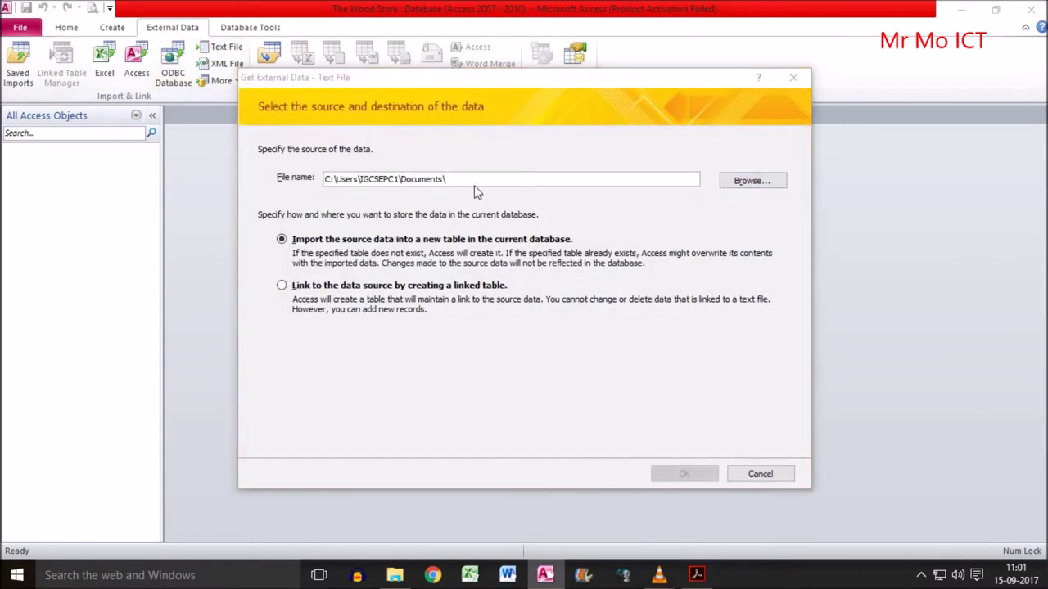
Choose M2017BOARDS.CSV from the Desktop folder Feb March\0417_m17_sf_21 as the source for a new table.
{"action": "left_click", "coordinate": [302, 222]}
{"action": "double_click", "coordinate": [447, 201]}
{"action": "double_click", "coordinate": [443, 197]}
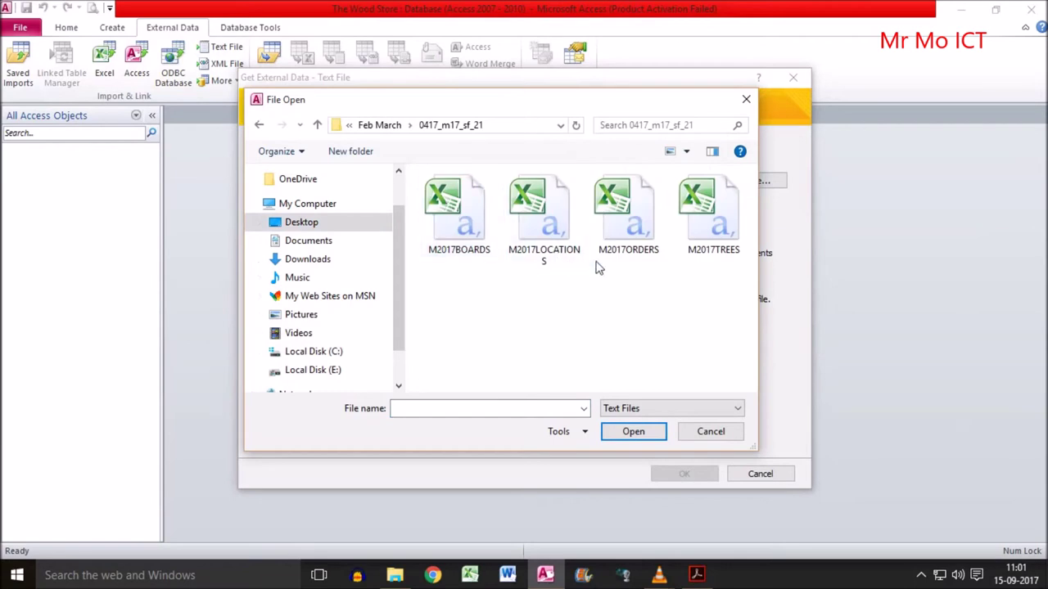
{"action": "left_click", "coordinate": [470, 249]}
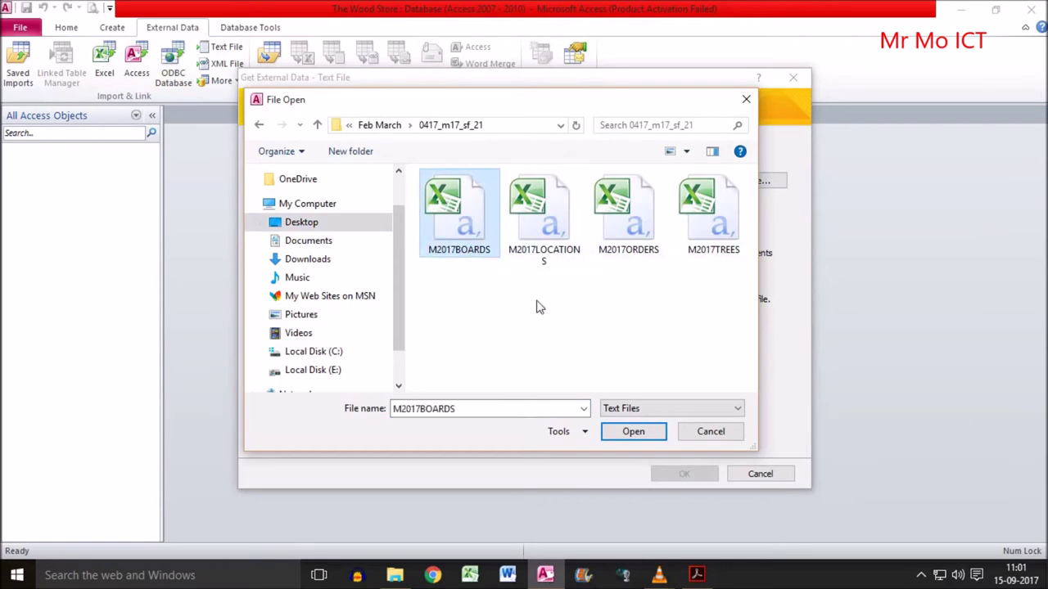
{"action": "left_click", "coordinate": [636, 432]}
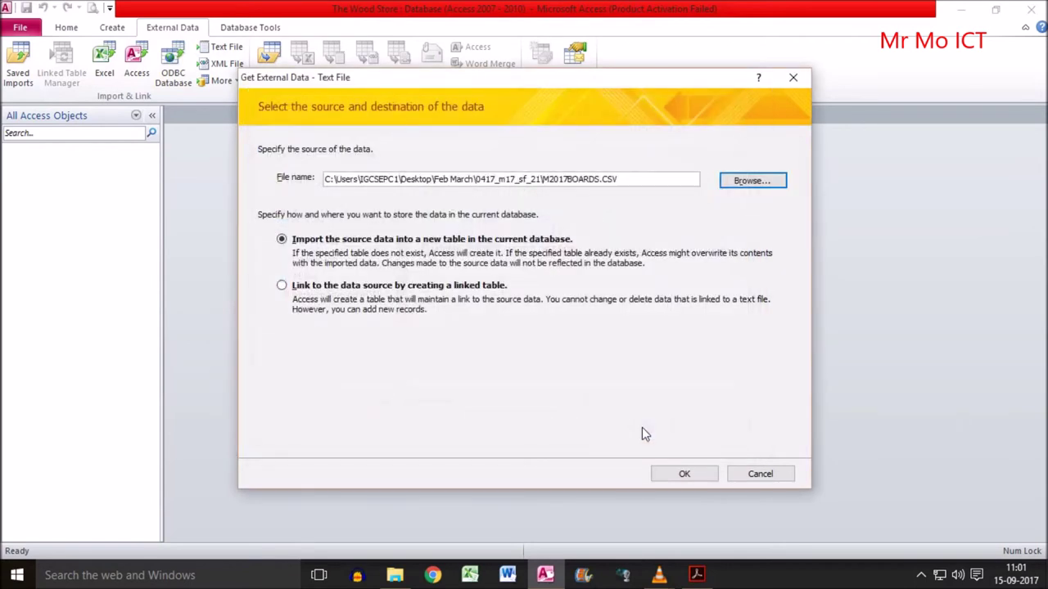
{"action": "left_click", "coordinate": [684, 473]}
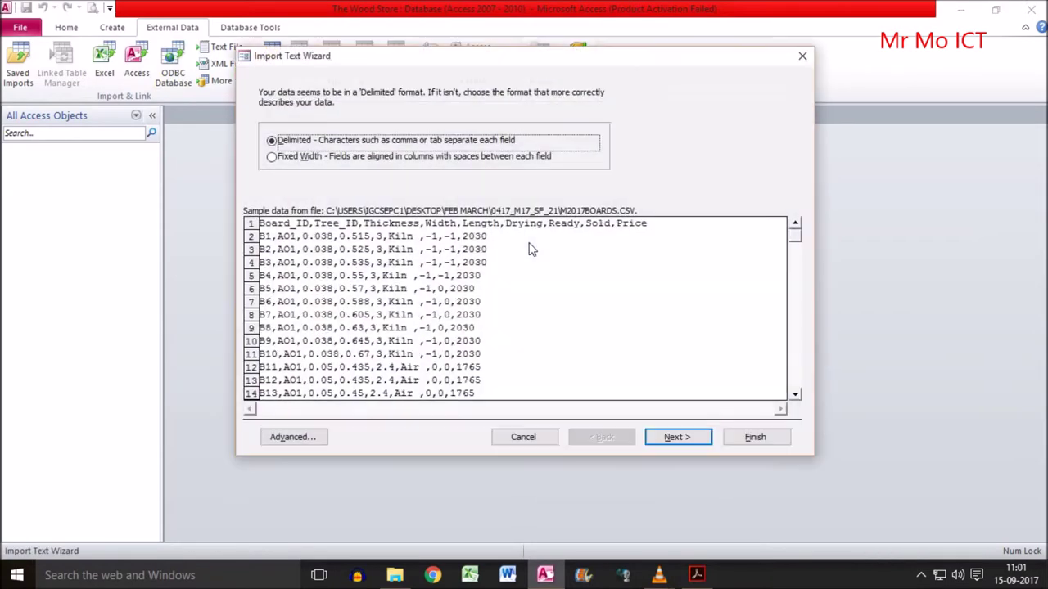
Keep the delimited, comma-separated format and mark the first row as containing field names.
{"action": "left_click", "coordinate": [681, 440]}
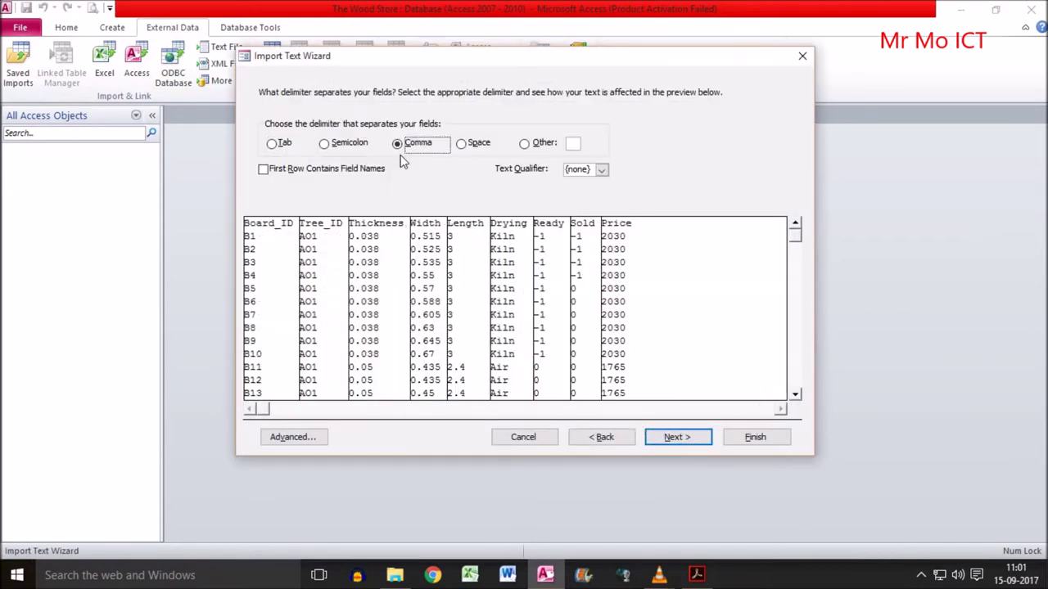
{"action": "key", "text": "alt+r"}
{"action": "left_click", "coordinate": [695, 443]}
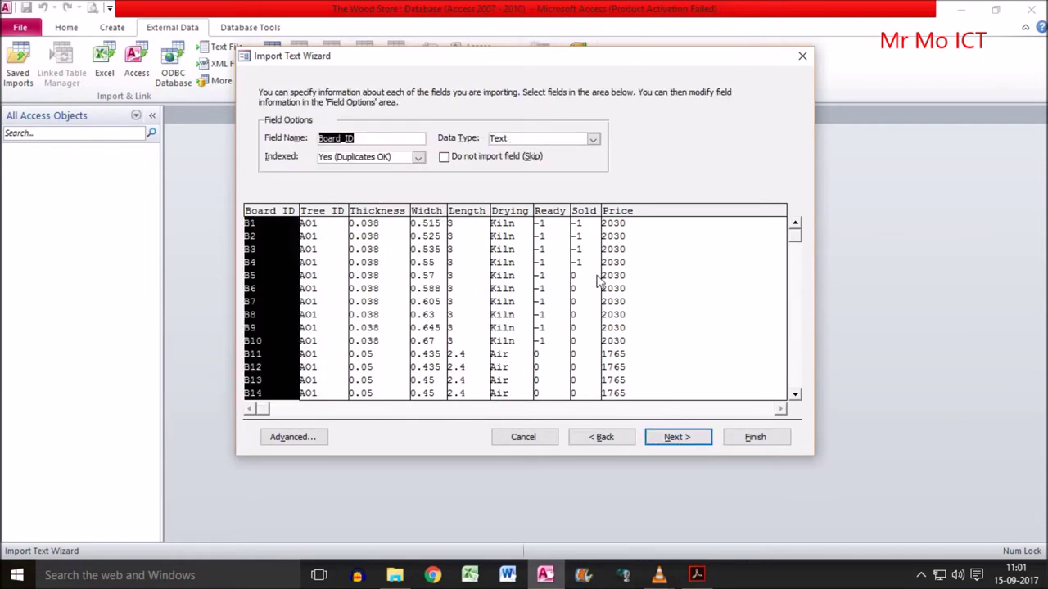
Set the data type of the Sold and Ready fields to Yes/No.
{"action": "left_click", "coordinate": [586, 263]}
{"action": "left_click", "coordinate": [593, 138]}
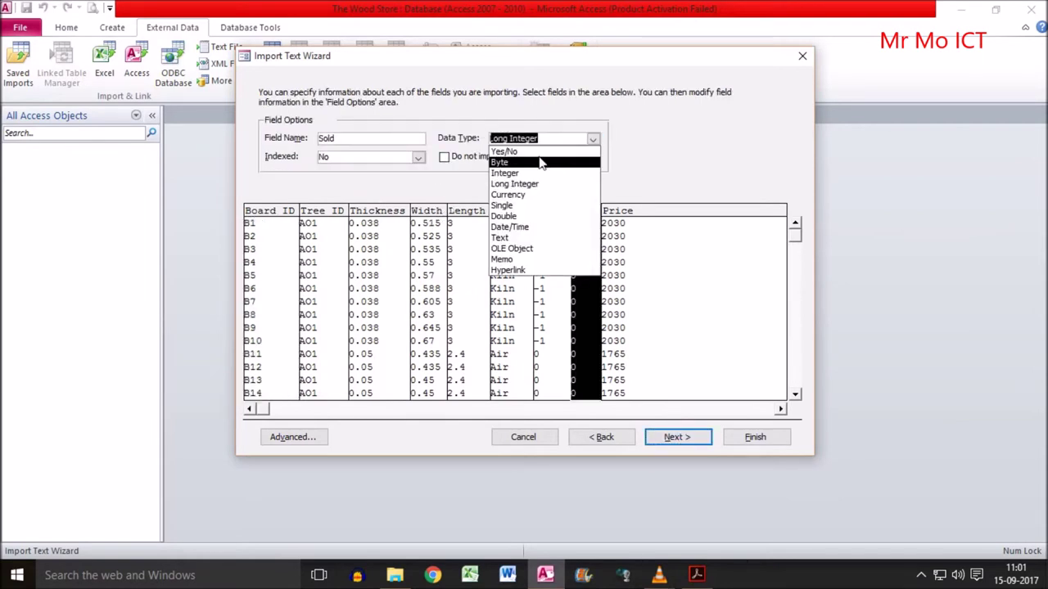
{"action": "left_click", "coordinate": [524, 150]}
{"action": "left_click", "coordinate": [561, 262]}
{"action": "left_click", "coordinate": [594, 140]}
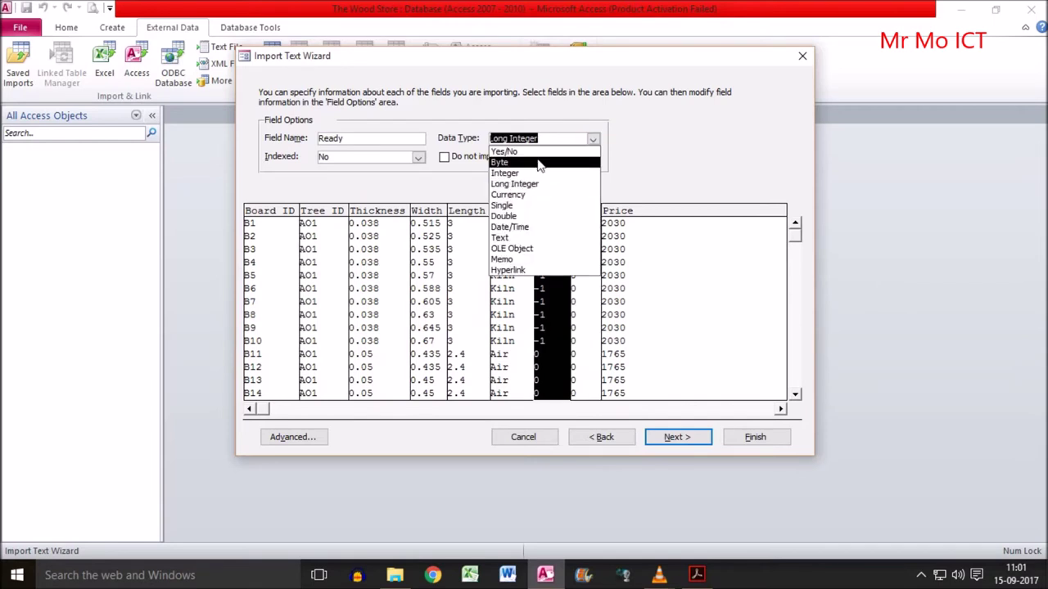
{"action": "left_click", "coordinate": [536, 152]}
Review the data types of the Drying, Length, Width, Thickness, Tree_ID and Board_ID fields.
{"action": "left_click", "coordinate": [509, 250]}
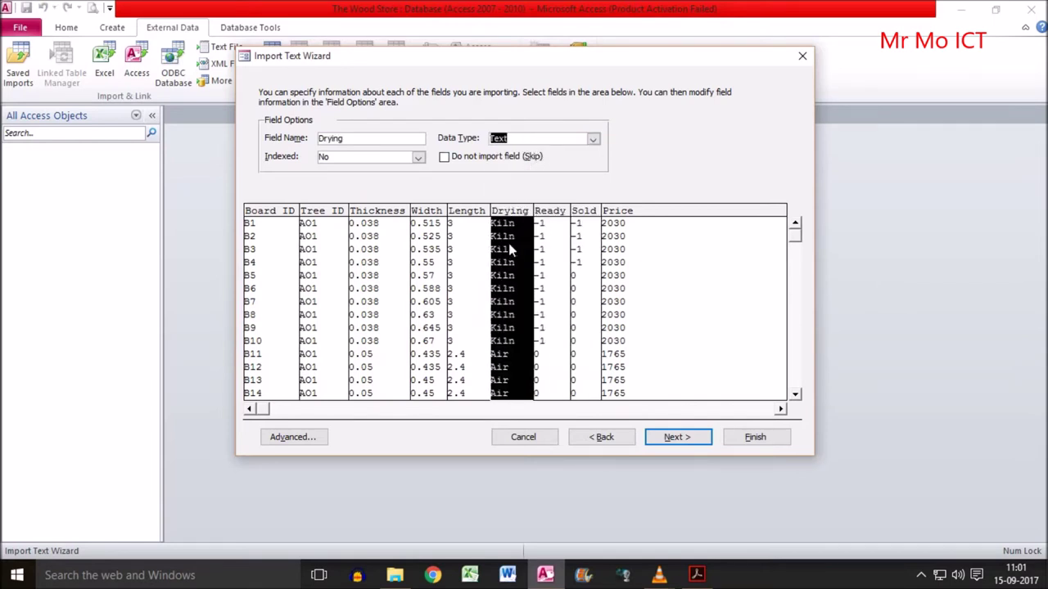
{"action": "left_click", "coordinate": [477, 212]}
{"action": "left_click", "coordinate": [591, 138]}
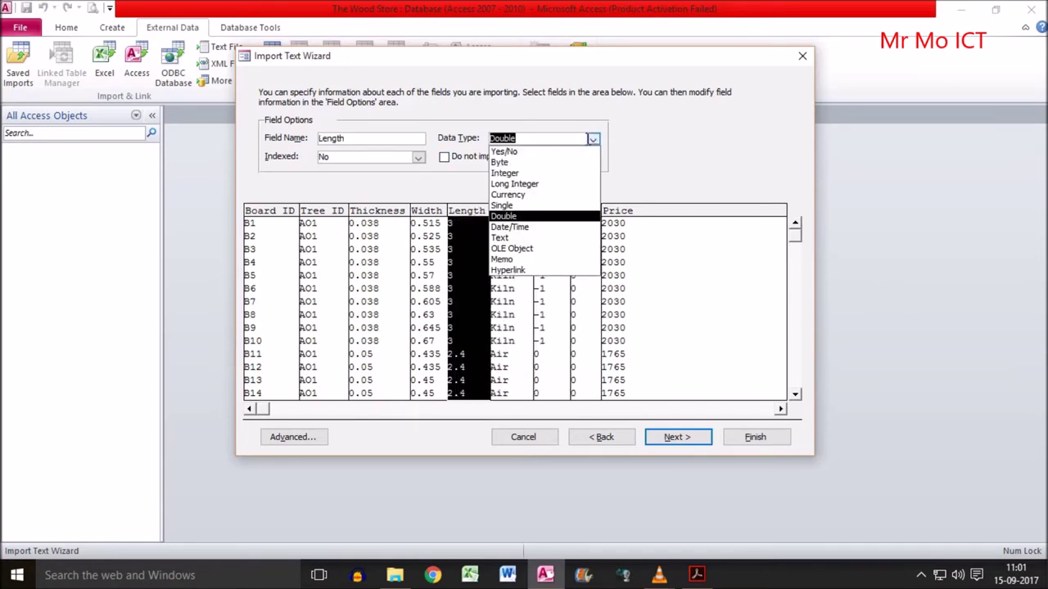
{"action": "left_click", "coordinate": [498, 179]}
{"action": "left_click", "coordinate": [425, 256]}
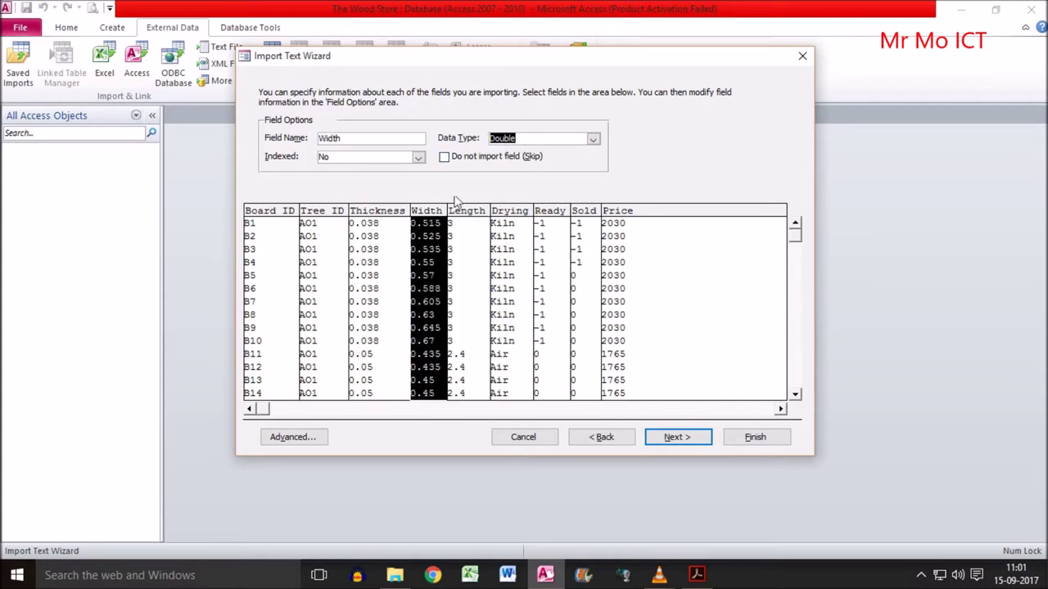
{"action": "left_click", "coordinate": [373, 248]}
{"action": "left_click", "coordinate": [325, 239]}
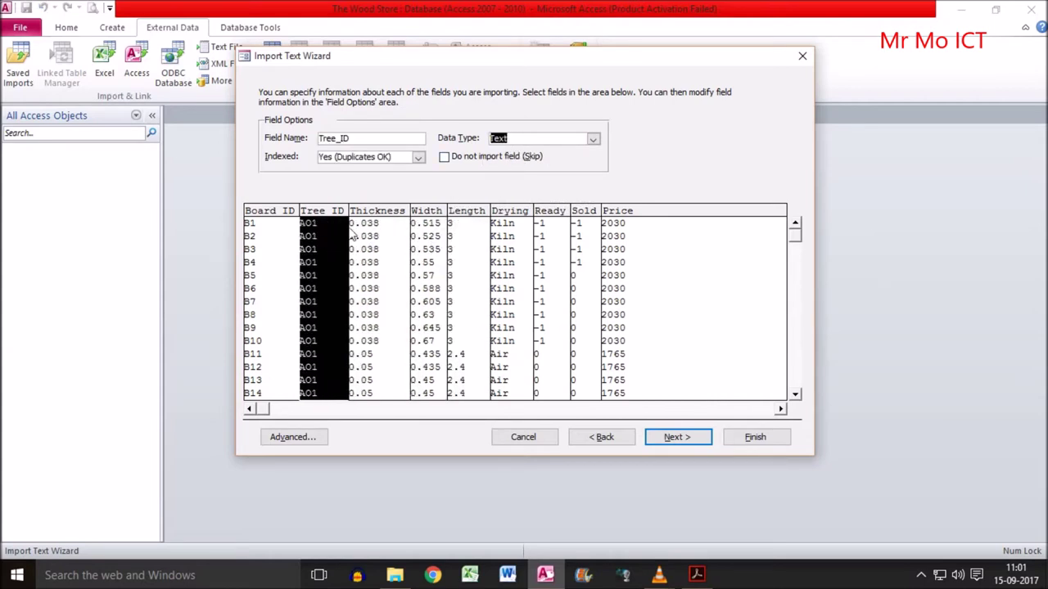
{"action": "left_click", "coordinate": [290, 249]}
Set the Price field's data type to Currency and continue to the primary key settings.
{"action": "left_click", "coordinate": [618, 257]}
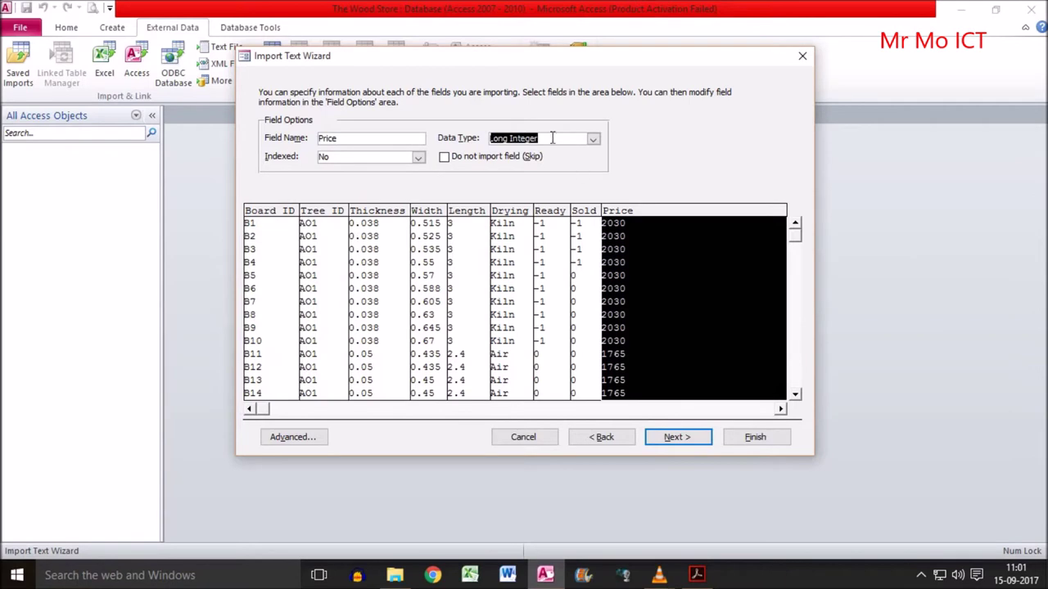
{"action": "left_click", "coordinate": [593, 139]}
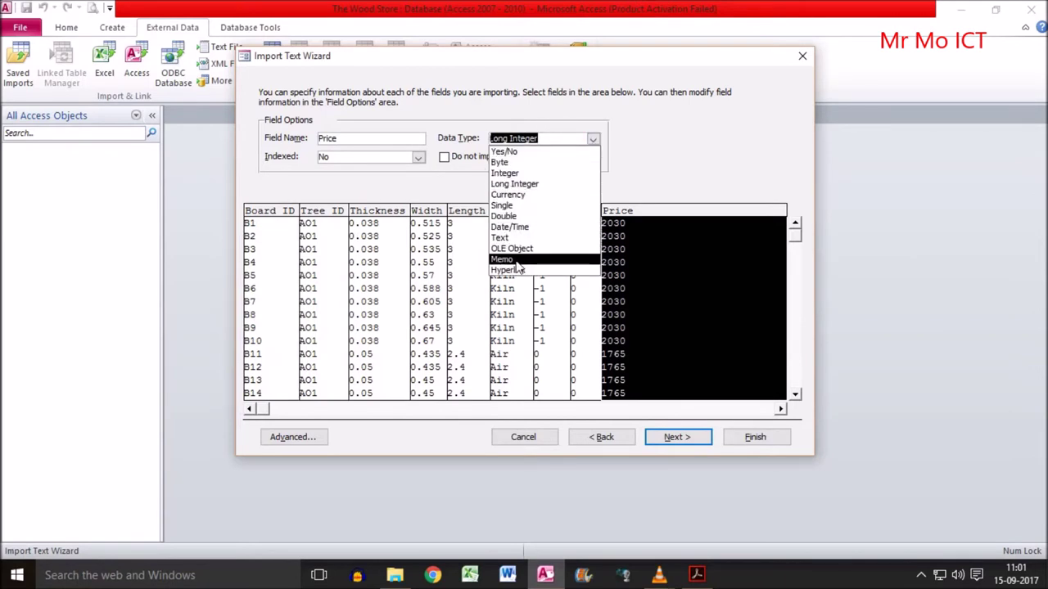
{"action": "left_click", "coordinate": [513, 195]}
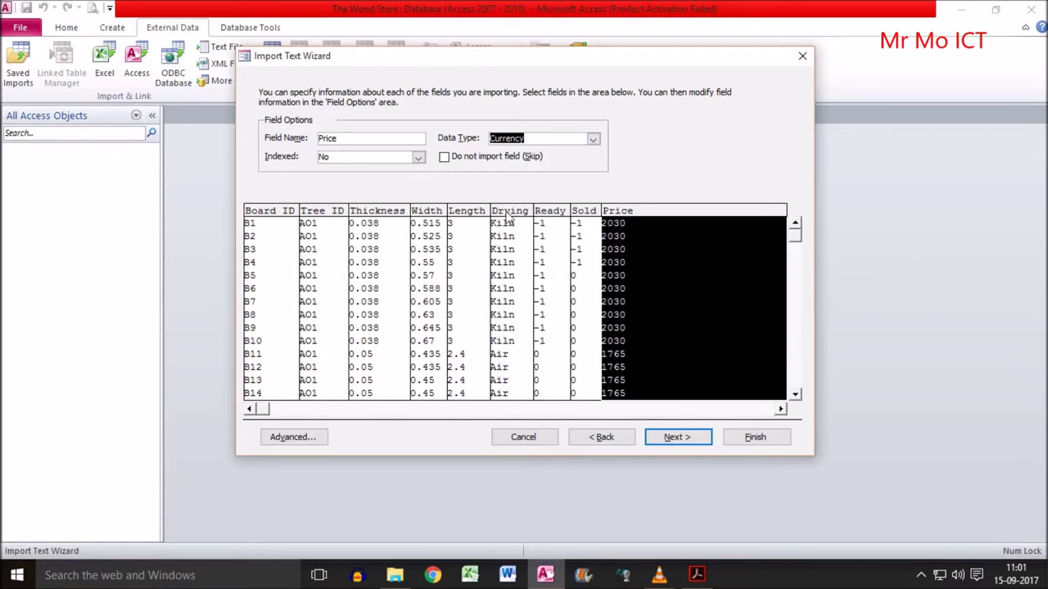
{"action": "left_click", "coordinate": [682, 439]}
Check the primary key requirement in the exam paper and choose Board_ID as the table's own primary key.
{"action": "left_click", "coordinate": [696, 576]}
{"action": "scroll", "coordinate": [414, 300], "scroll_direction": "down", "scroll_amount": 5}
{"action": "left_click_drag", "start_coordinate": [271, 435], "coordinate": [318, 434]}
{"action": "left_click_drag", "start_coordinate": [416, 434], "coordinate": [479, 435]}
{"action": "left_click", "coordinate": [697, 575]}
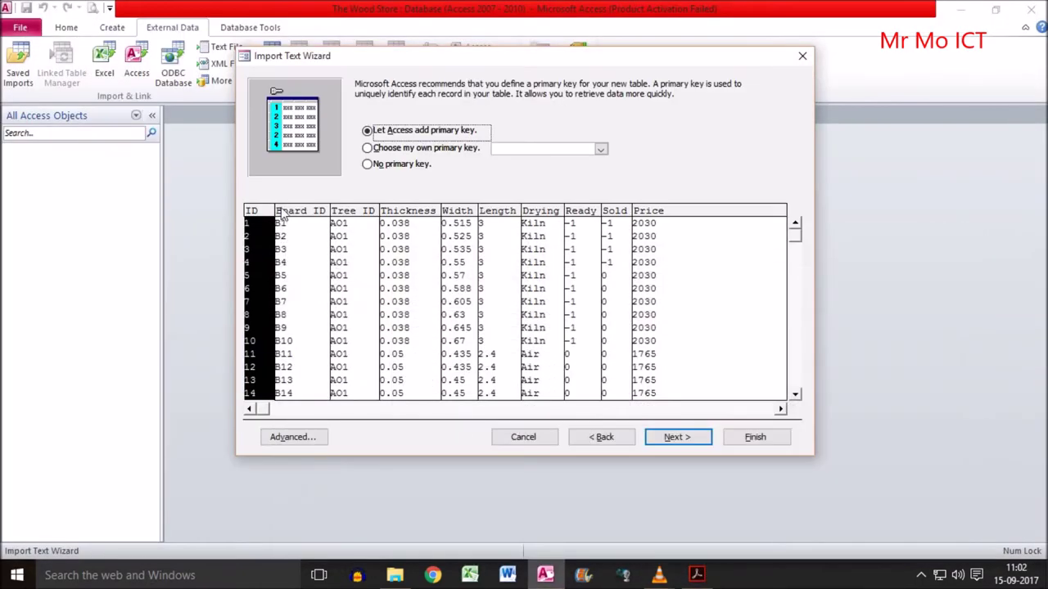
{"action": "left_click", "coordinate": [380, 150]}
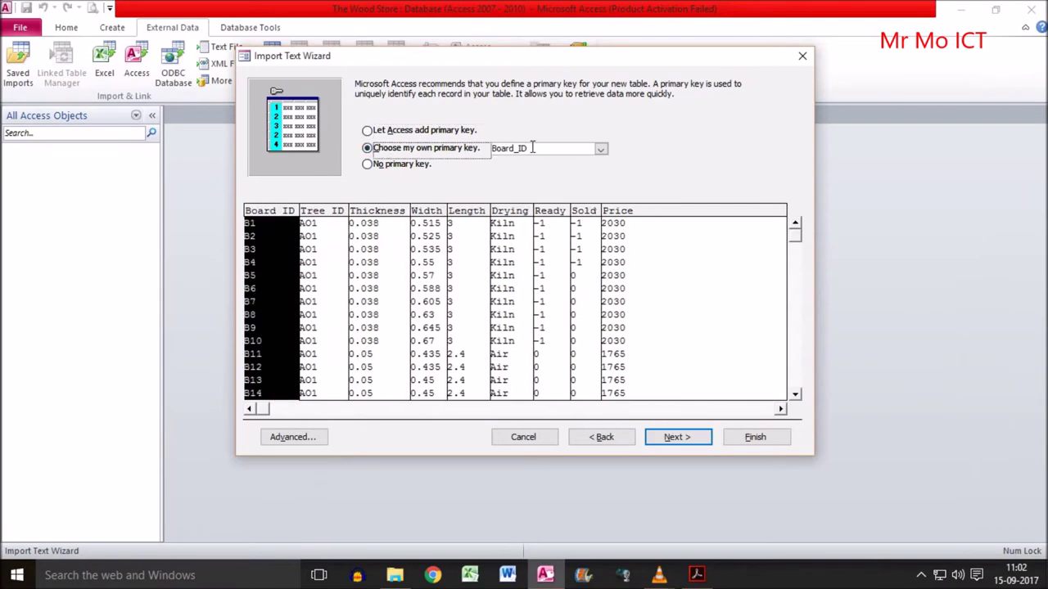
Check the upcoming import tasks in the exam paper and accept Board_ID as the primary key.
{"action": "left_click", "coordinate": [697, 576]}
{"action": "scroll", "coordinate": [439, 409], "scroll_direction": "down", "scroll_amount": 3}
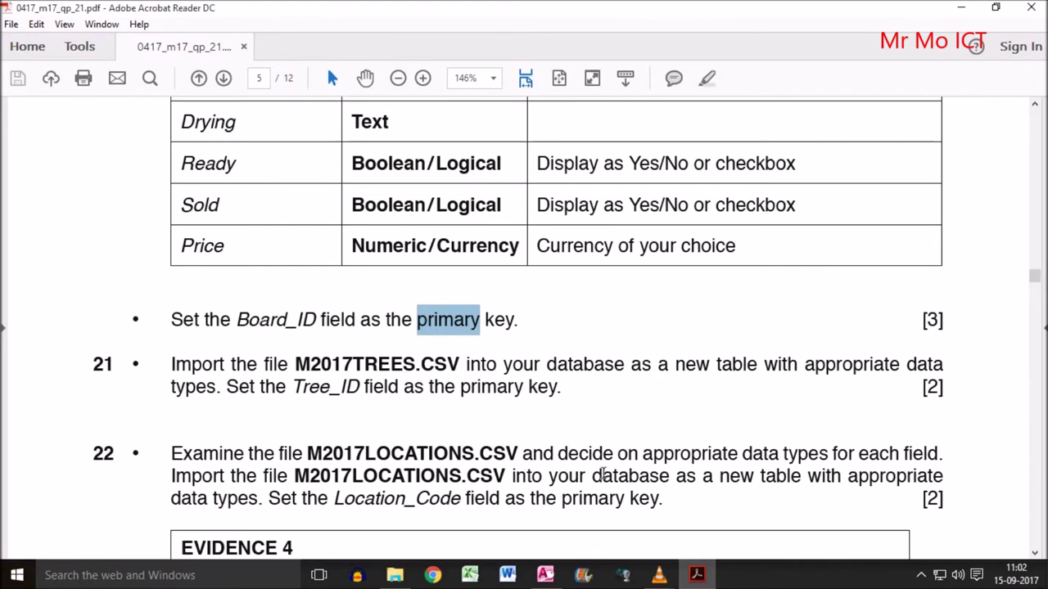
{"action": "left_click", "coordinate": [697, 575]}
{"action": "left_click", "coordinate": [676, 436]}
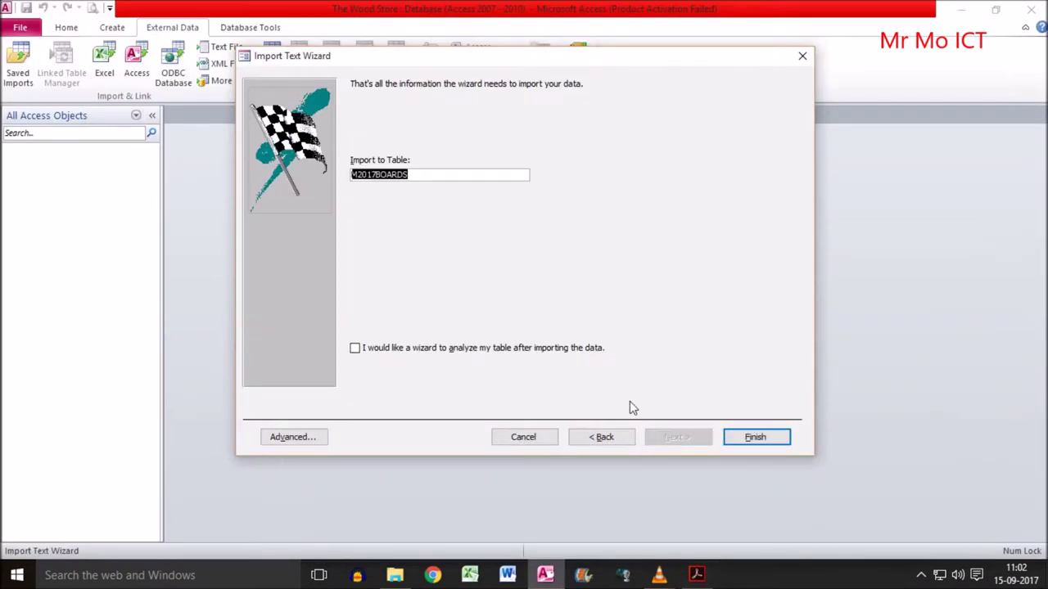
Name the destination table BOARDS and finish the import without saving the import steps.
{"action": "left_click", "coordinate": [375, 174]}
{"action": "key", "text": "BackSpace"}
{"action": "key", "text": "BackSpace"}
{"action": "key", "text": "BackSpace"}
{"action": "key", "text": "BackSpace"}
{"action": "key", "text": "BackSpace"}
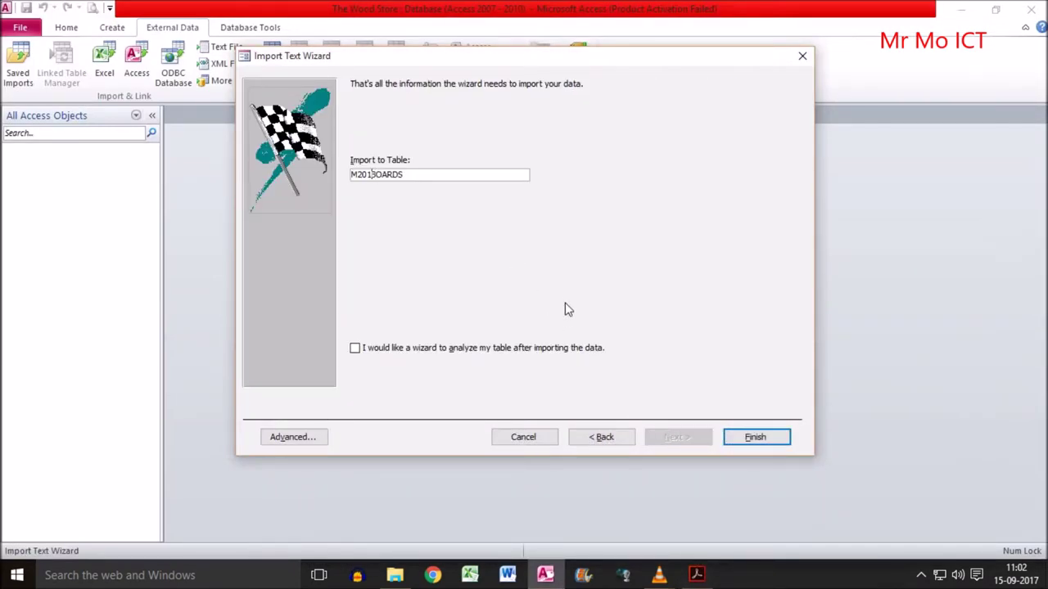
{"action": "left_click", "coordinate": [755, 436]}
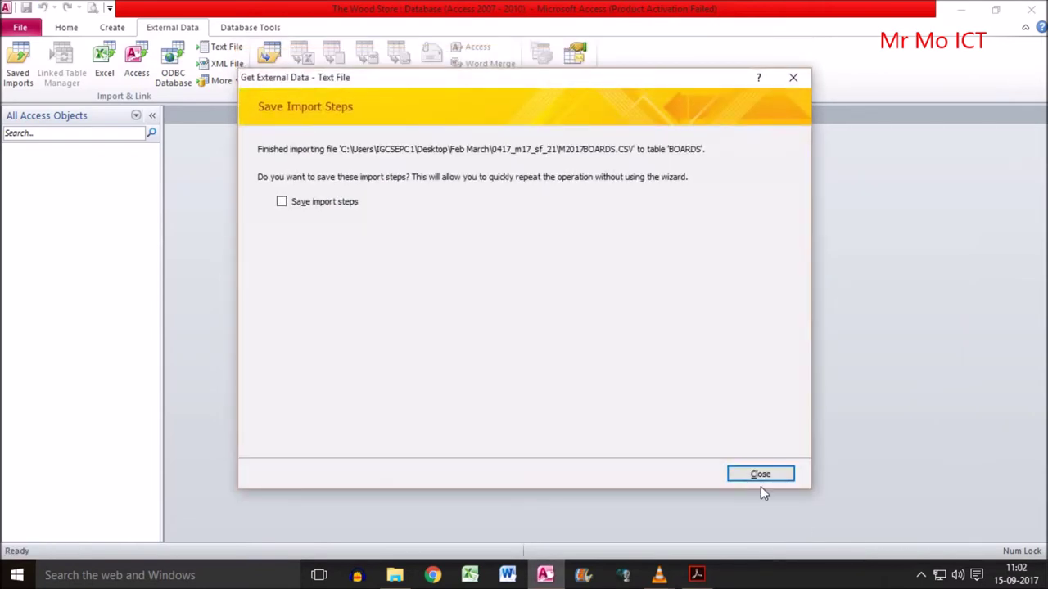
{"action": "left_click", "coordinate": [760, 475]}
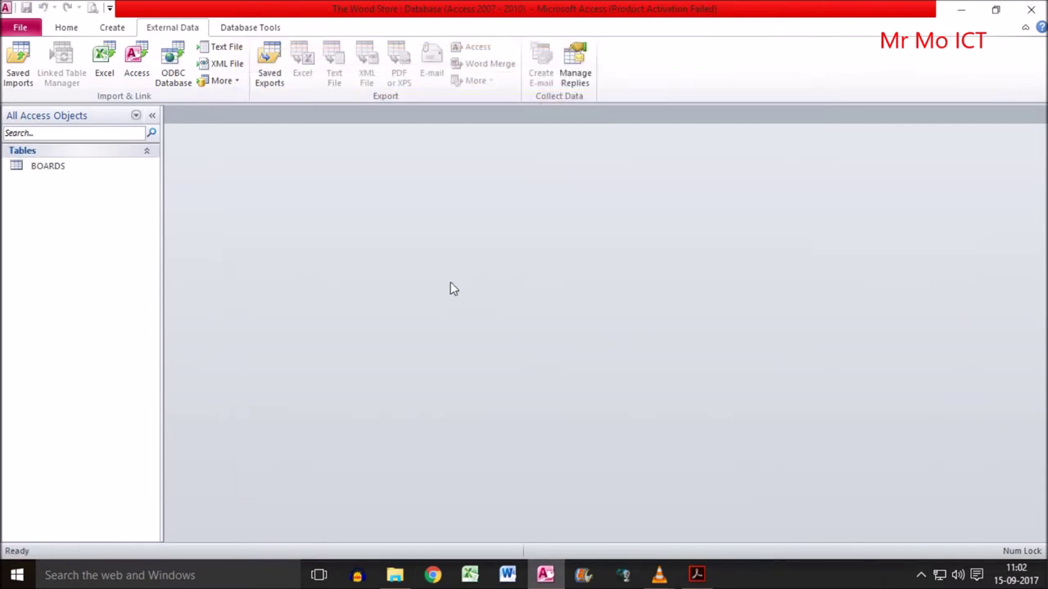
Start importing the M2017TREES text file into a new table in the current database.
{"action": "left_click", "coordinate": [221, 47]}
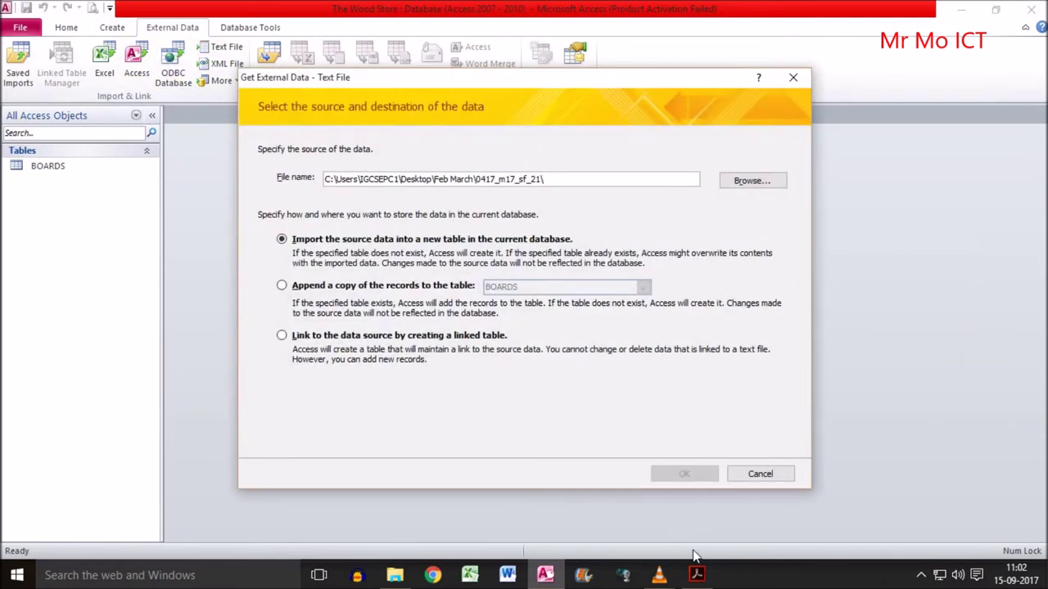
{"action": "left_click", "coordinate": [748, 180]}
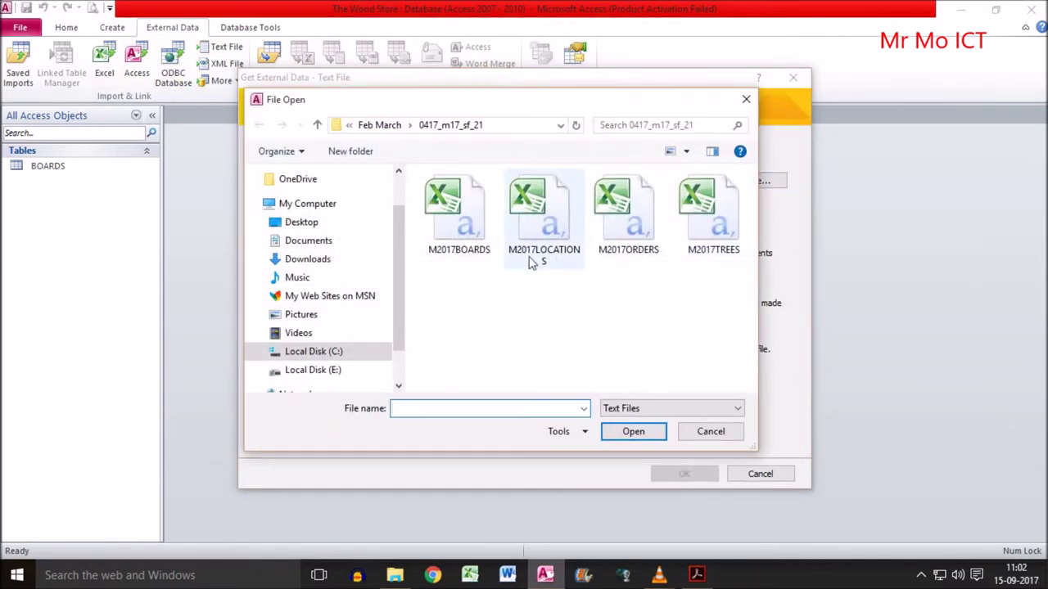
{"action": "left_click", "coordinate": [720, 246]}
{"action": "left_click", "coordinate": [633, 431]}
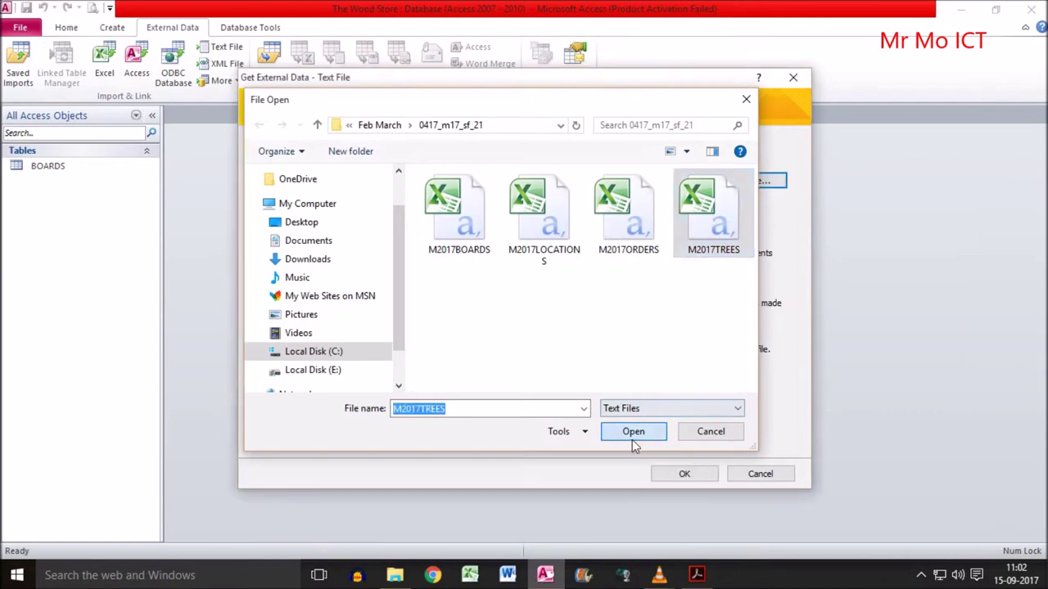
{"action": "left_click", "coordinate": [684, 474]}
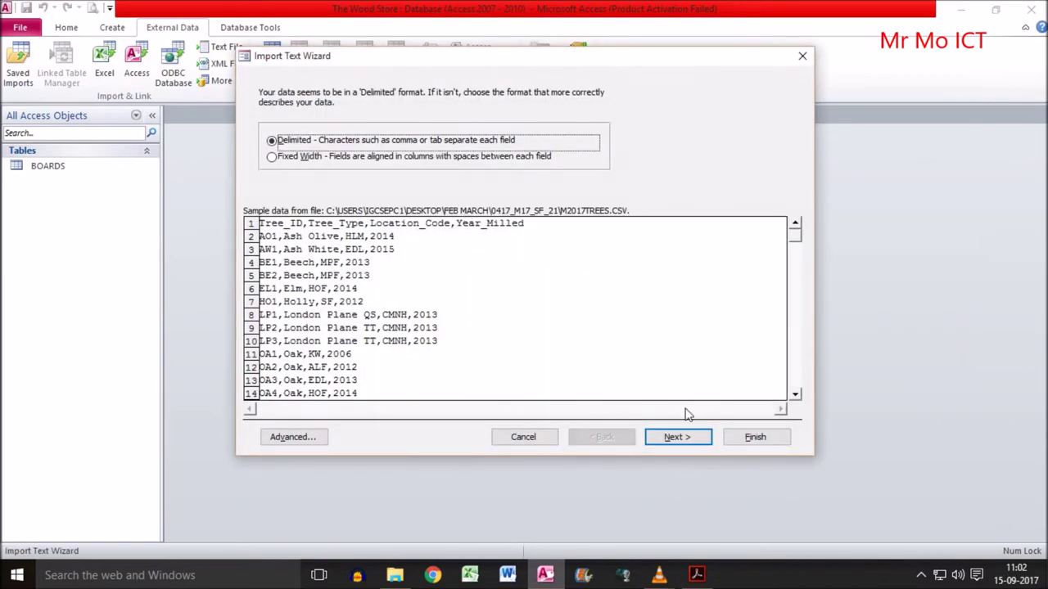
Accept the comma-delimited format for the trees data and use its first row as field names.
{"action": "left_click", "coordinate": [694, 438]}
{"action": "left_click", "coordinate": [336, 169]}
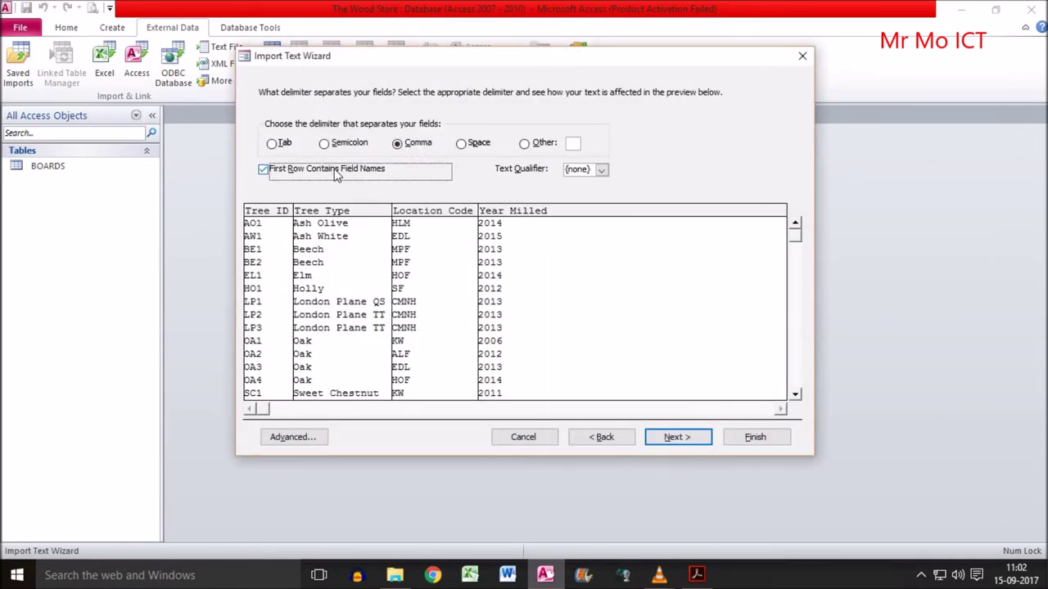
{"action": "left_click", "coordinate": [673, 437]}
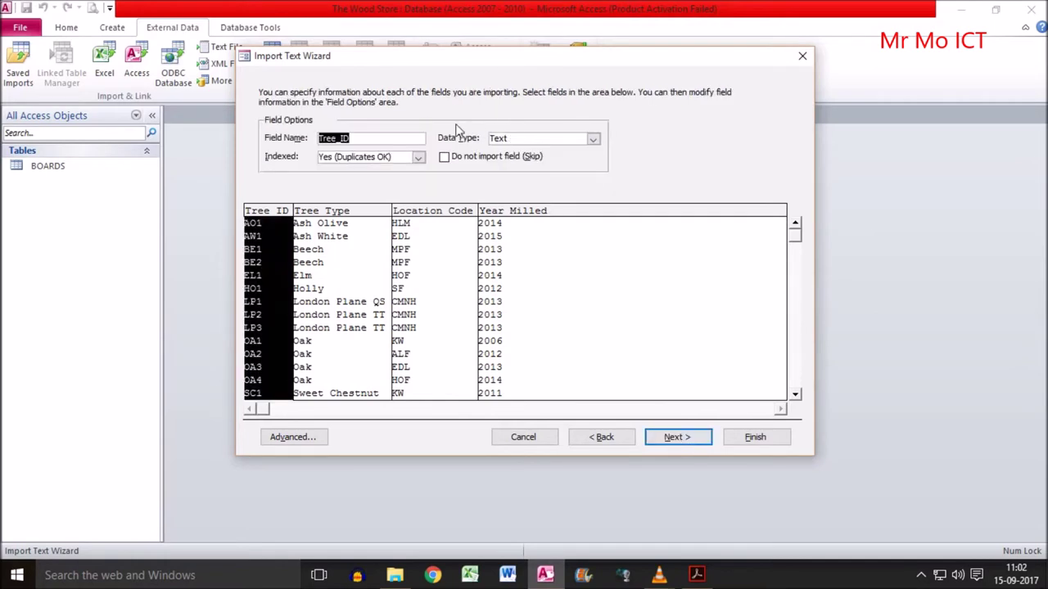
Check the Tree_Type and Location_Code fields and set the Year_Milled field's data type to Integer.
{"action": "left_click", "coordinate": [321, 281]}
{"action": "left_click", "coordinate": [453, 280]}
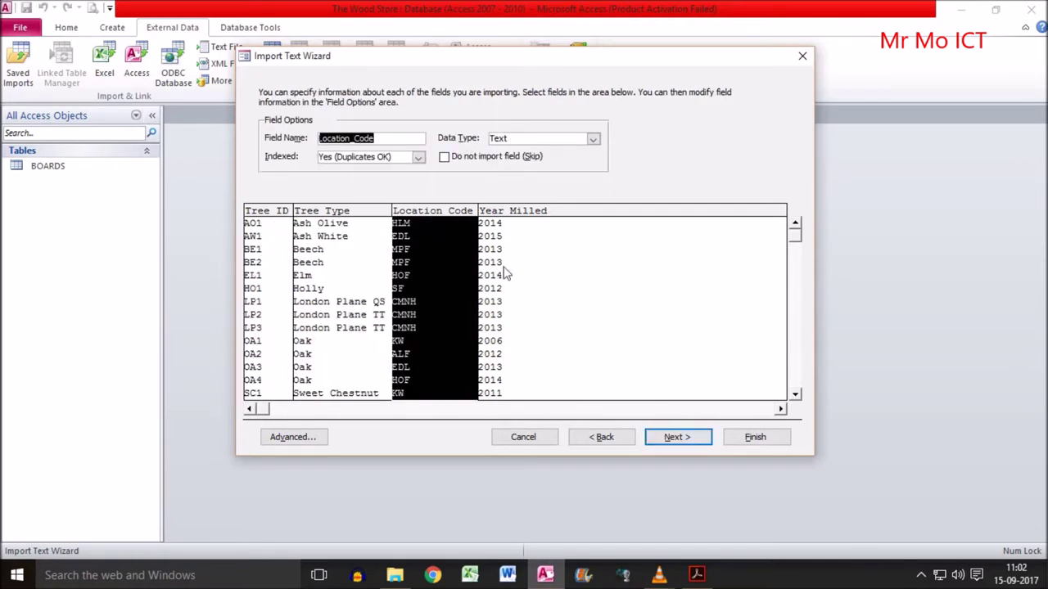
{"action": "left_click", "coordinate": [527, 257]}
{"action": "left_click", "coordinate": [591, 139]}
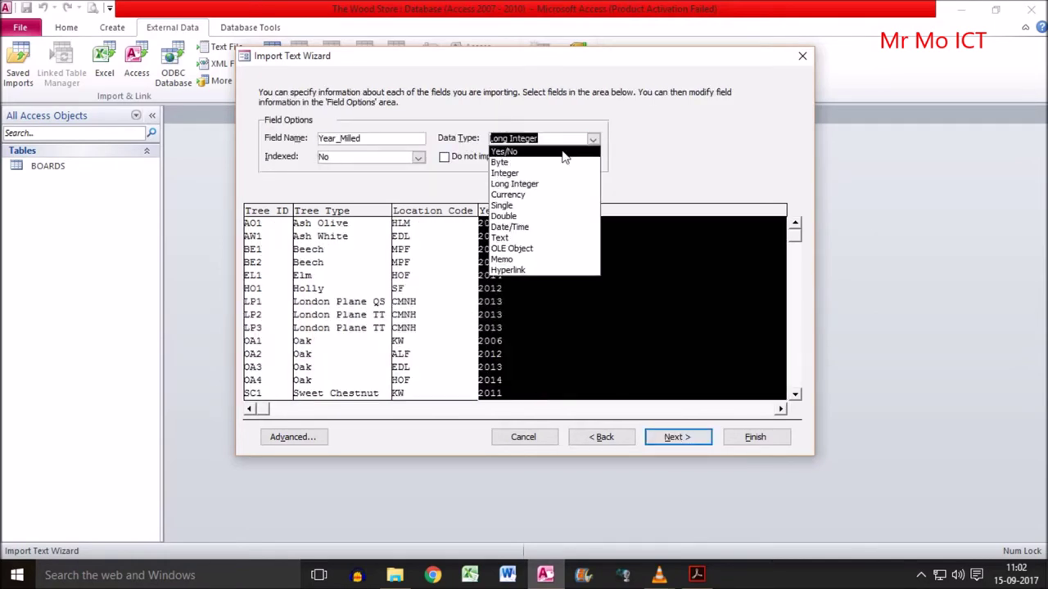
{"action": "left_click", "coordinate": [524, 170]}
{"action": "left_click", "coordinate": [678, 437]}
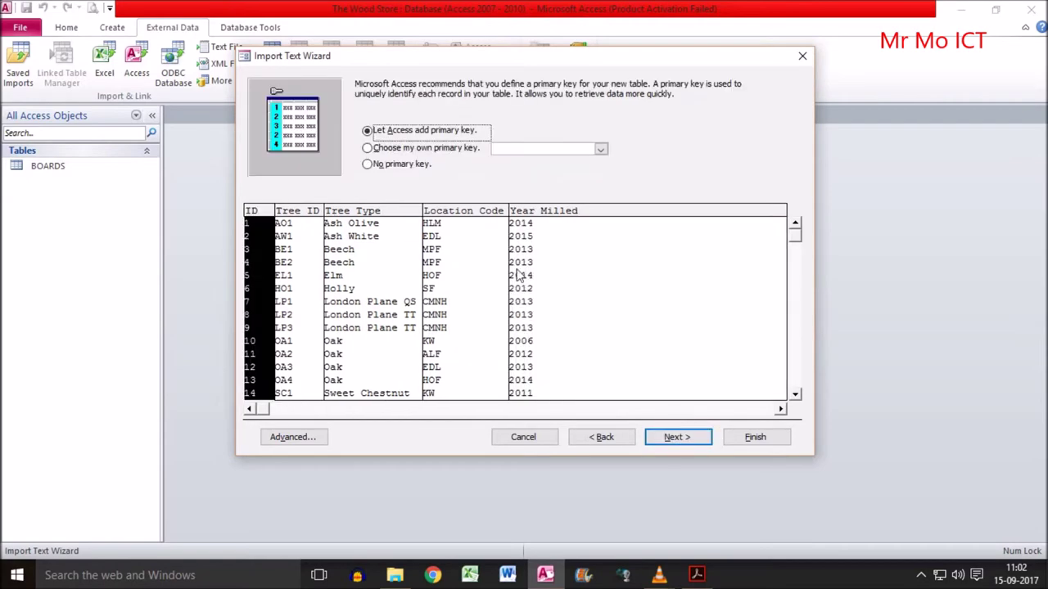
Choose Tree_ID as the table's own primary key, checking it against task 21 of the exam paper.
{"action": "left_click", "coordinate": [406, 150]}
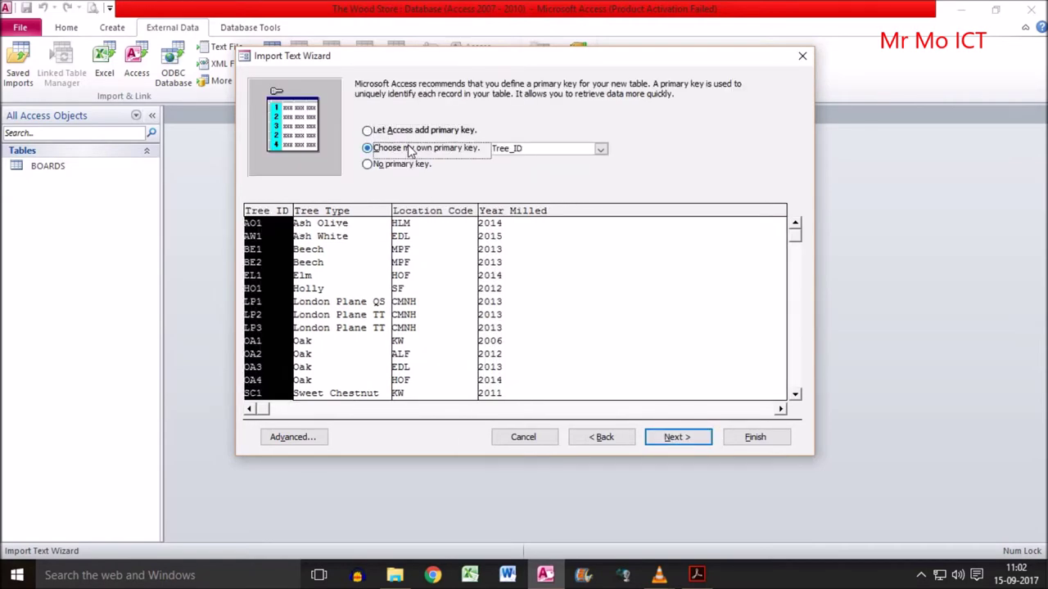
{"action": "left_click", "coordinate": [697, 575]}
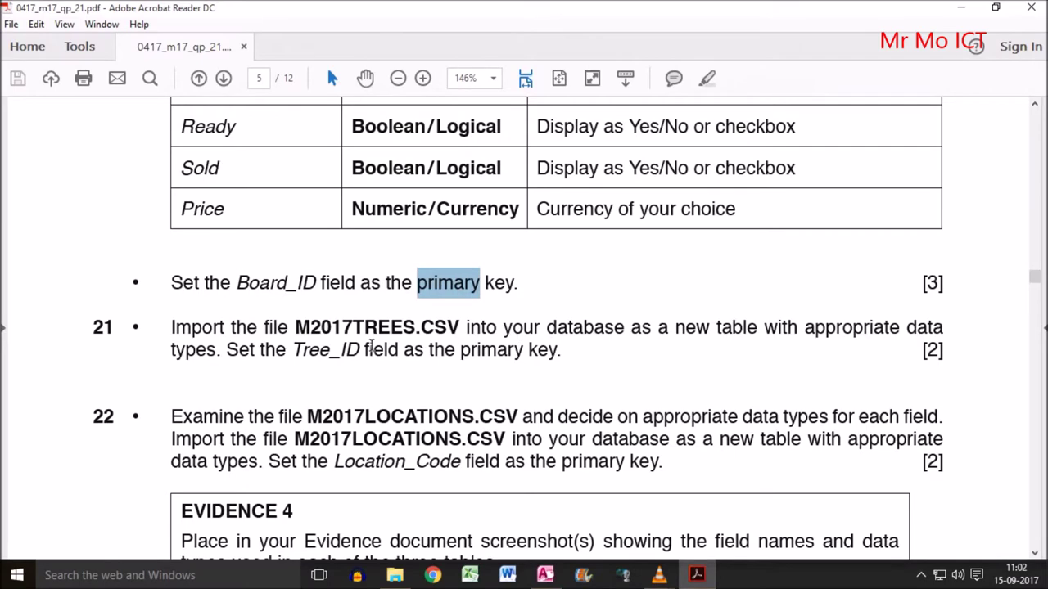
{"action": "left_click_drag", "start_coordinate": [293, 350], "coordinate": [358, 349]}
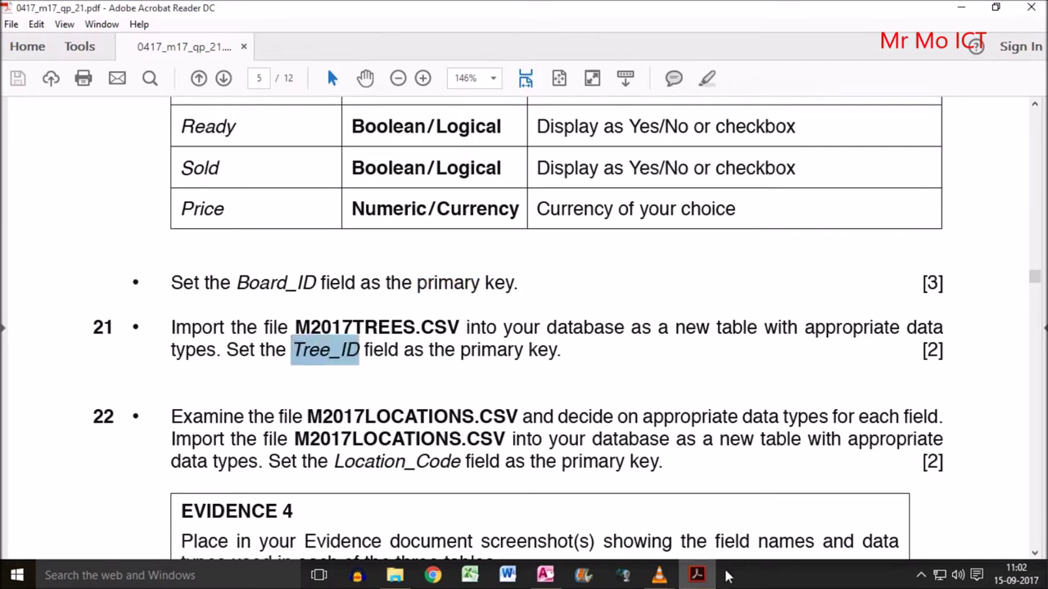
{"action": "left_click", "coordinate": [699, 575]}
{"action": "left_click", "coordinate": [683, 440]}
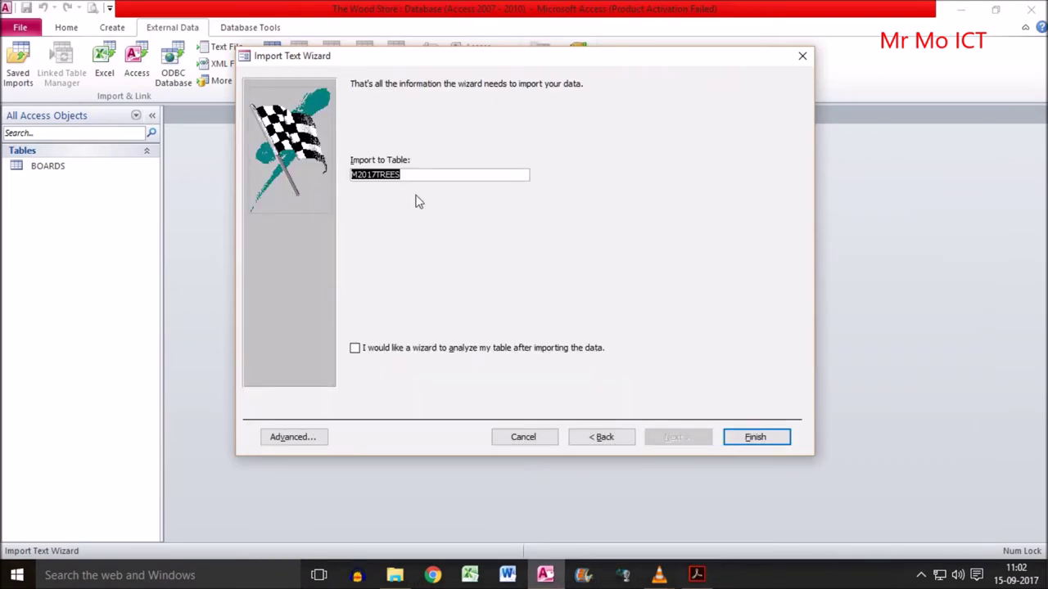
Name the destination table TREES and complete the import without saving the import steps.
{"action": "left_click", "coordinate": [372, 174]}
{"action": "key", "text": "BackSpace"}
{"action": "key", "text": "BackSpace"}
{"action": "key", "text": "BackSpace"}
{"action": "key", "text": "BackSpace"}
{"action": "key", "text": "BackSpace"}
{"action": "left_click", "coordinate": [782, 434]}
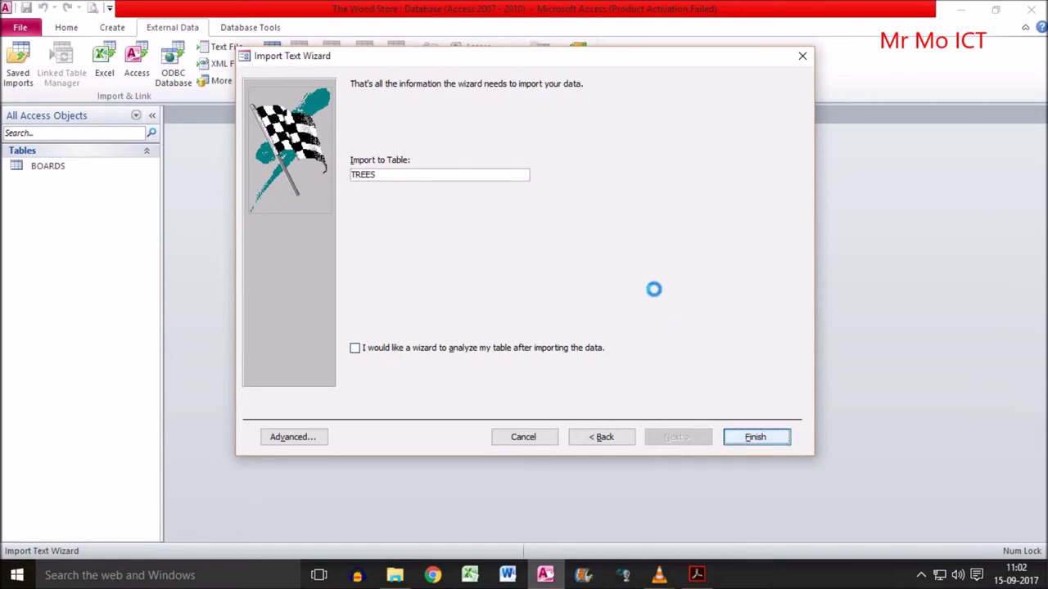
{"action": "left_click", "coordinate": [750, 473]}
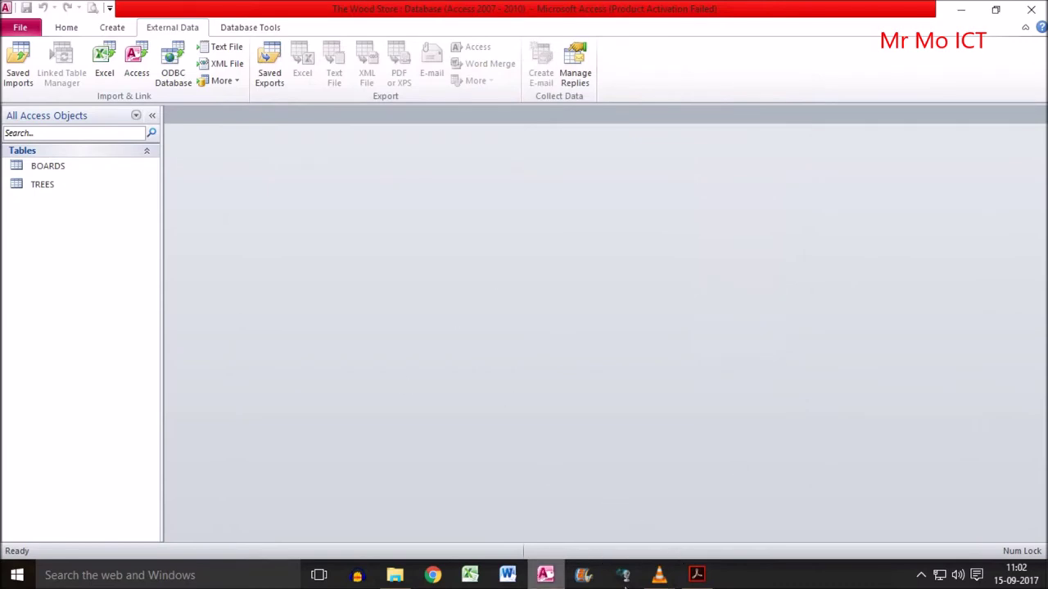
Read task 22 in the exam paper for the M2017LOCATIONS.CSV file, data type and primary key requirements.
{"action": "left_click", "coordinate": [696, 575]}
{"action": "scroll", "coordinate": [452, 257], "scroll_direction": "down", "scroll_amount": 2}
{"action": "scroll", "coordinate": [452, 260], "scroll_direction": "down", "scroll_amount": 2}
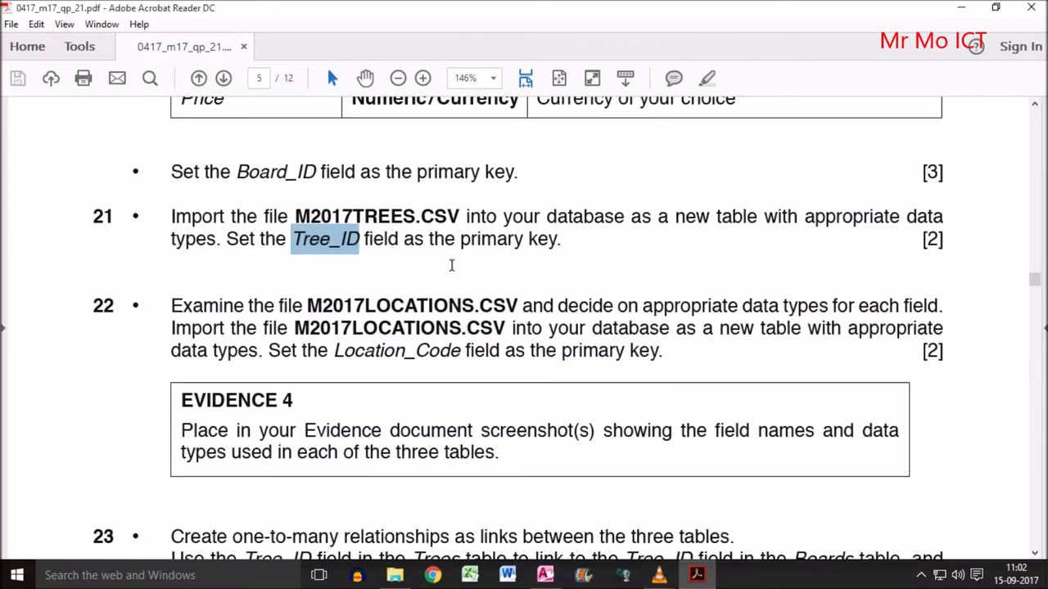
{"action": "left_click_drag", "start_coordinate": [308, 305], "coordinate": [495, 315]}
{"action": "left_click_drag", "start_coordinate": [558, 306], "coordinate": [893, 310]}
{"action": "left_click_drag", "start_coordinate": [187, 328], "coordinate": [377, 331]}
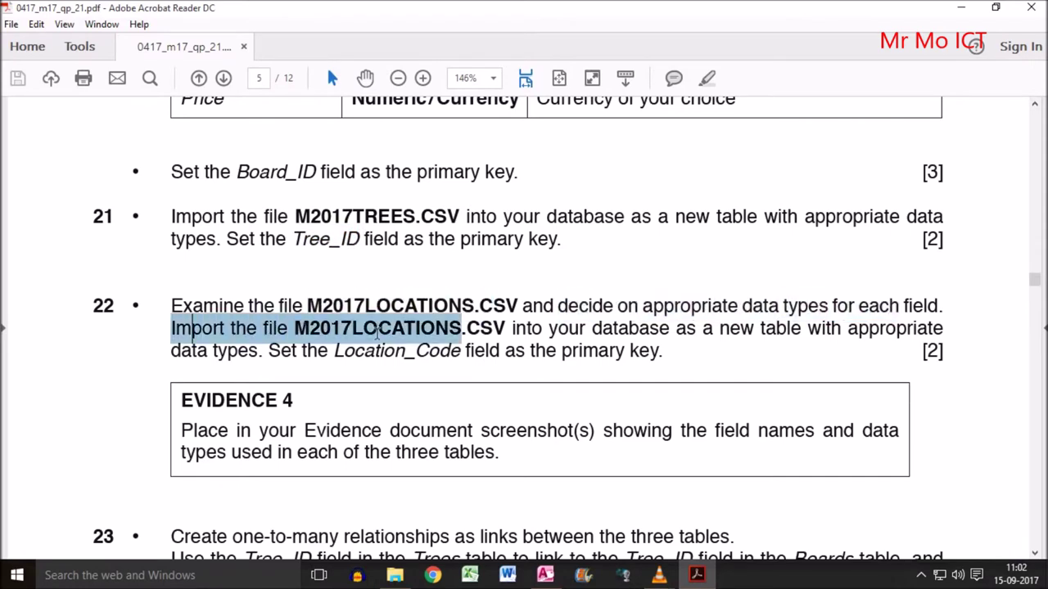
{"action": "left_click_drag", "start_coordinate": [548, 328], "coordinate": [765, 337]}
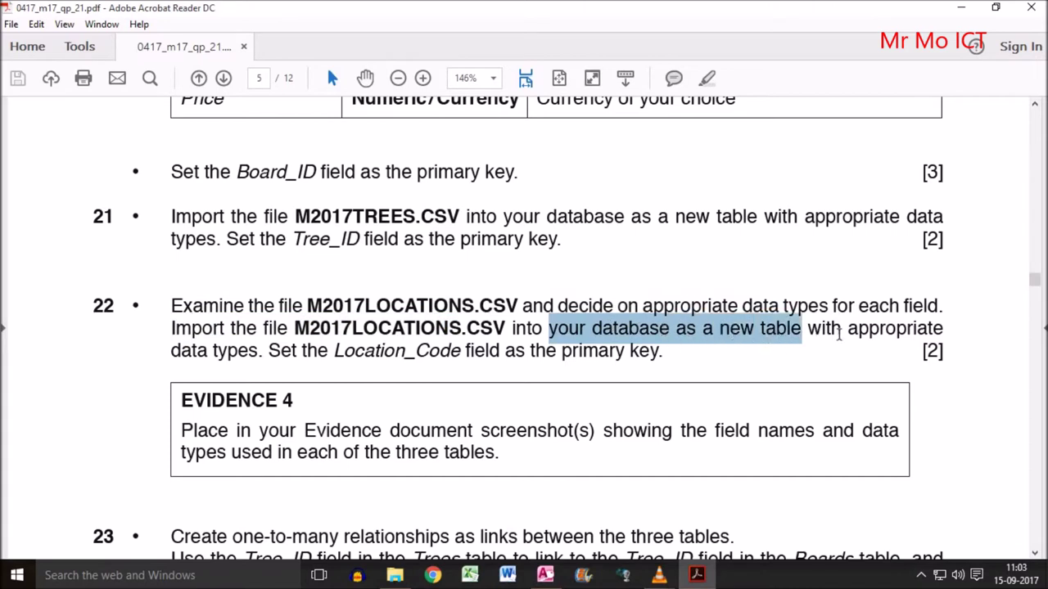
{"action": "left_click_drag", "start_coordinate": [847, 329], "coordinate": [916, 329]}
{"action": "left_click_drag", "start_coordinate": [176, 351], "coordinate": [429, 352]}
{"action": "left_click_drag", "start_coordinate": [562, 351], "coordinate": [661, 354]}
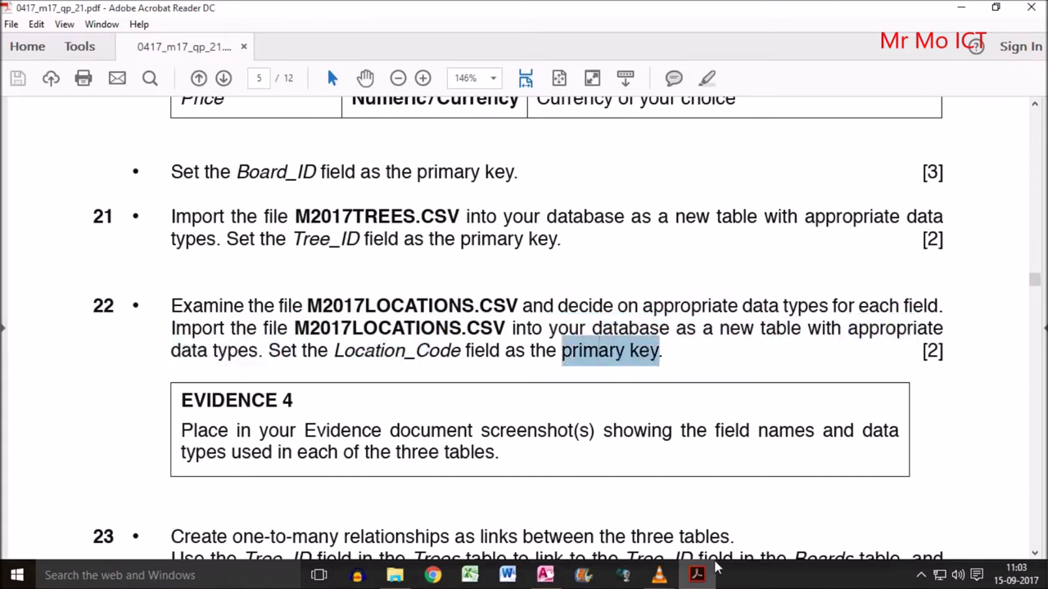
Switch back to Access and start importing the M2017LOCATIONS text file into a new table.
{"action": "key", "text": "alt+Tab"}
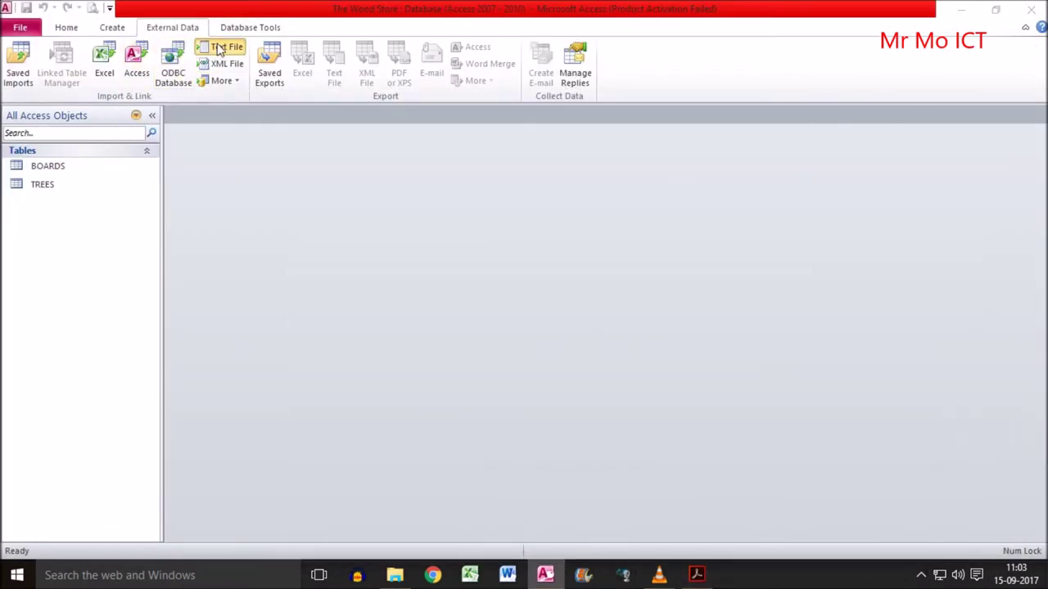
{"action": "left_click", "coordinate": [221, 46]}
{"action": "left_click", "coordinate": [739, 181]}
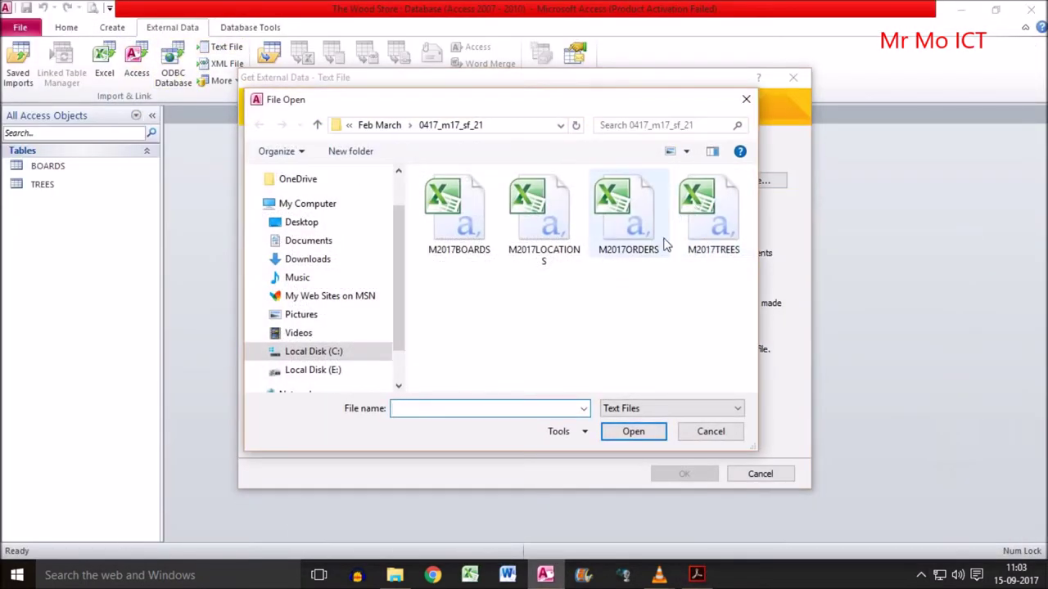
{"action": "double_click", "coordinate": [553, 242]}
{"action": "left_click", "coordinate": [700, 471]}
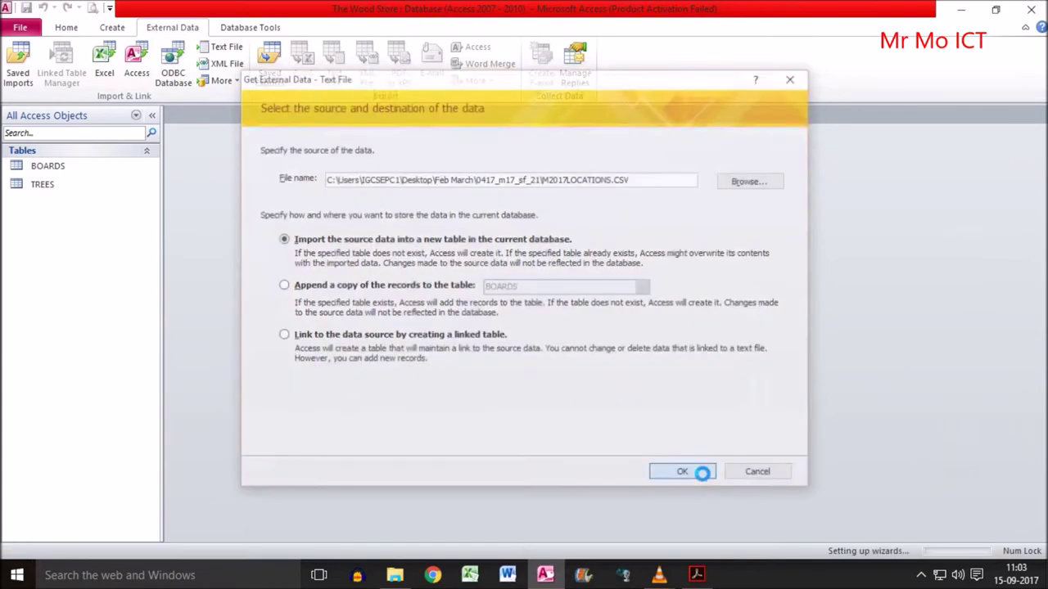
Keep the comma delimiter for the locations data and treat its first row as field names.
{"action": "left_click", "coordinate": [709, 443]}
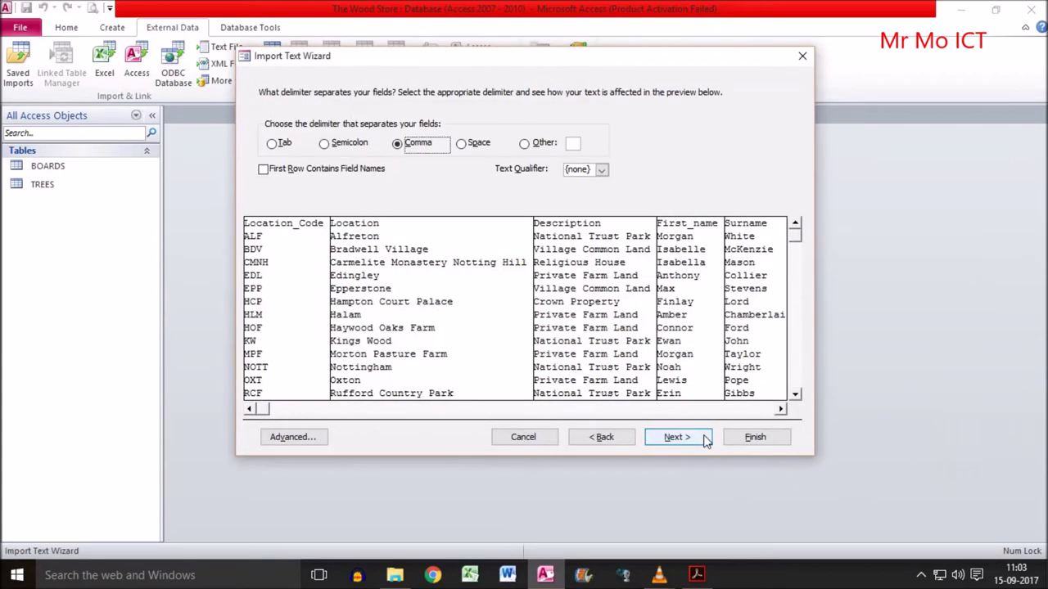
{"action": "left_click", "coordinate": [328, 169]}
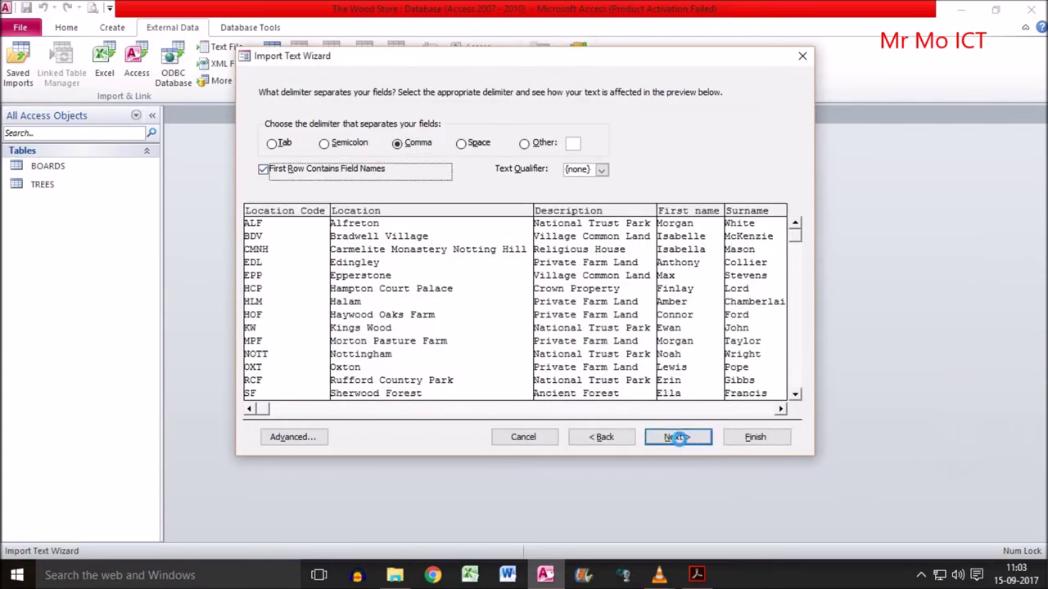
{"action": "left_click", "coordinate": [677, 436]}
Review the data types of the Location, Description, First_name, Telephone, e-mail and Surname fields.
{"action": "left_click", "coordinate": [382, 296]}
{"action": "left_click", "coordinate": [595, 278]}
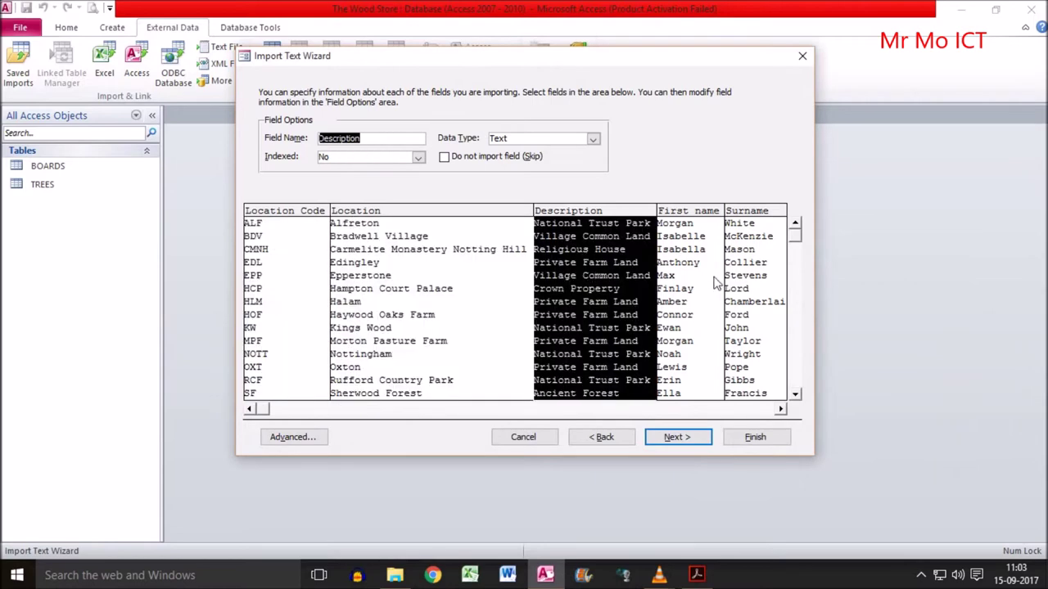
{"action": "left_click", "coordinate": [705, 283]}
{"action": "left_click_drag", "start_coordinate": [780, 413], "coordinate": [780, 414]}
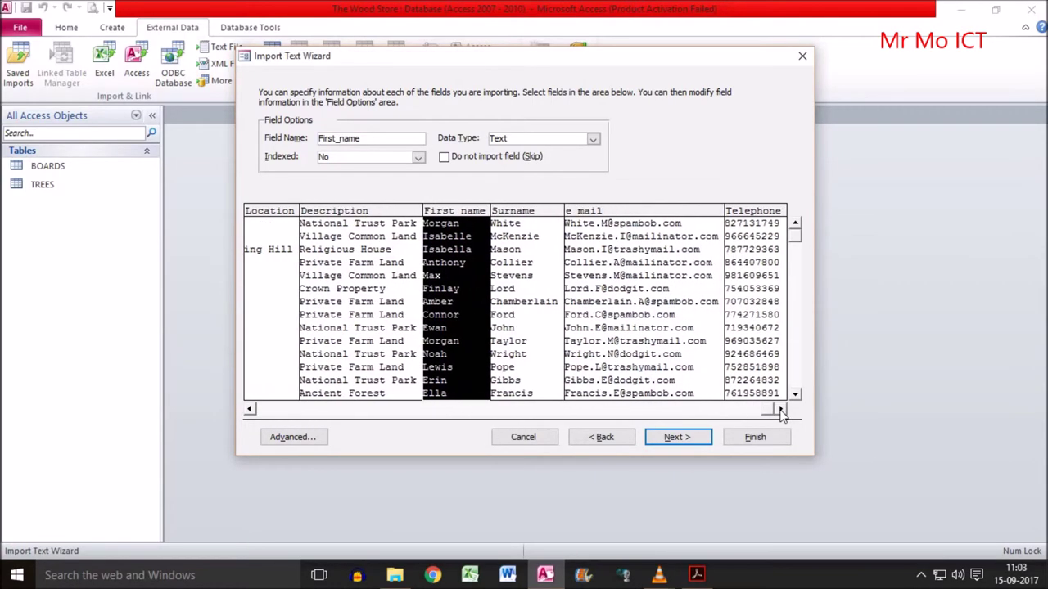
{"action": "left_click", "coordinate": [748, 317]}
{"action": "left_click", "coordinate": [636, 290]}
{"action": "left_click", "coordinate": [528, 286]}
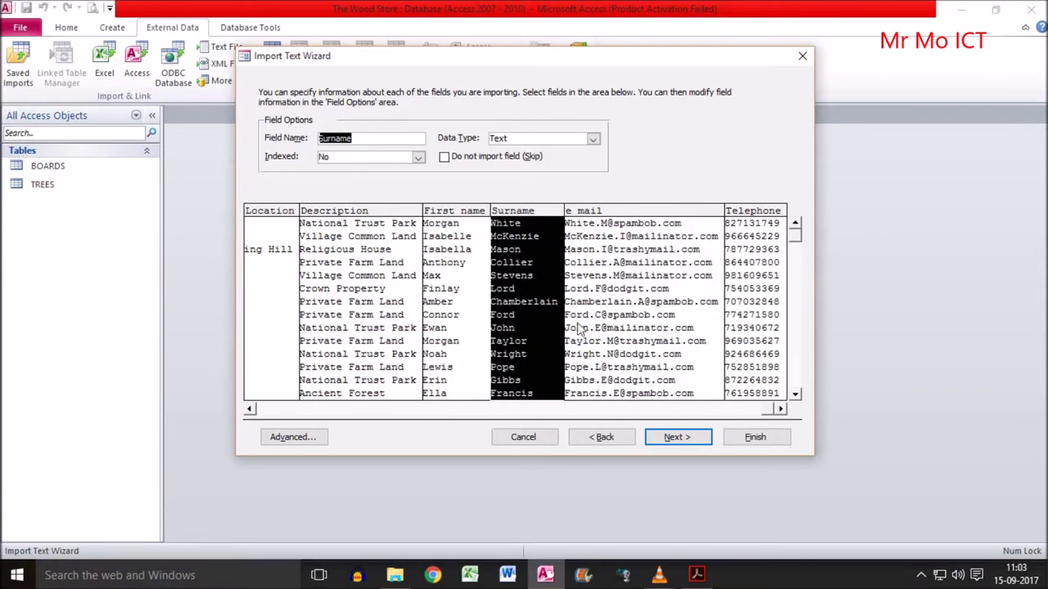
Choose Location_Code as the table's own primary key and continue to the table naming page.
{"action": "left_click", "coordinate": [671, 437]}
{"action": "left_click", "coordinate": [425, 147]}
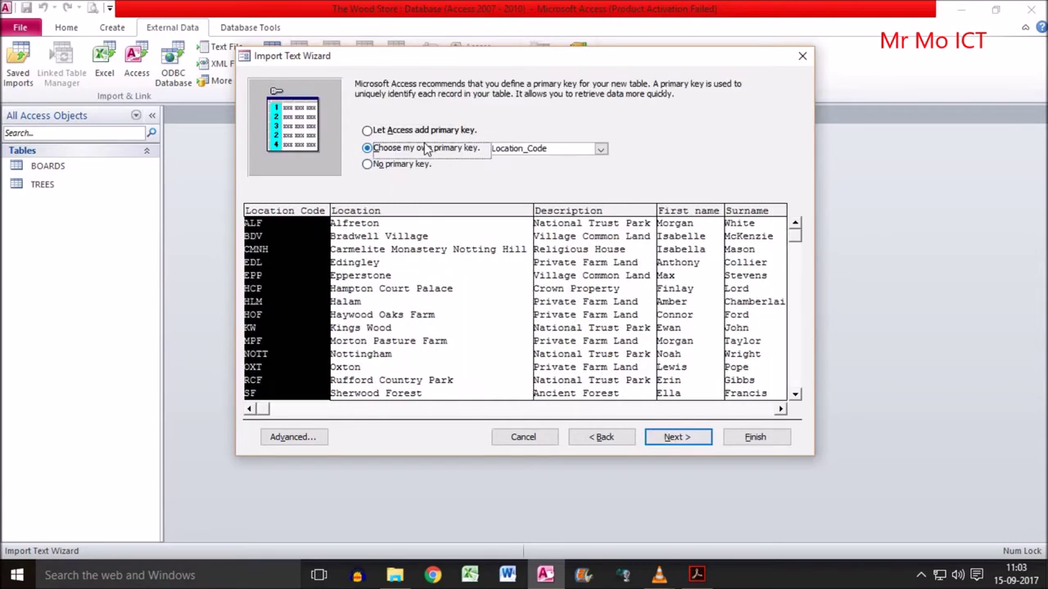
{"action": "left_click", "coordinate": [670, 437]}
Remove the M2017 prefix so the destination table is named LOCATIONS.
{"action": "left_click", "coordinate": [377, 174]}
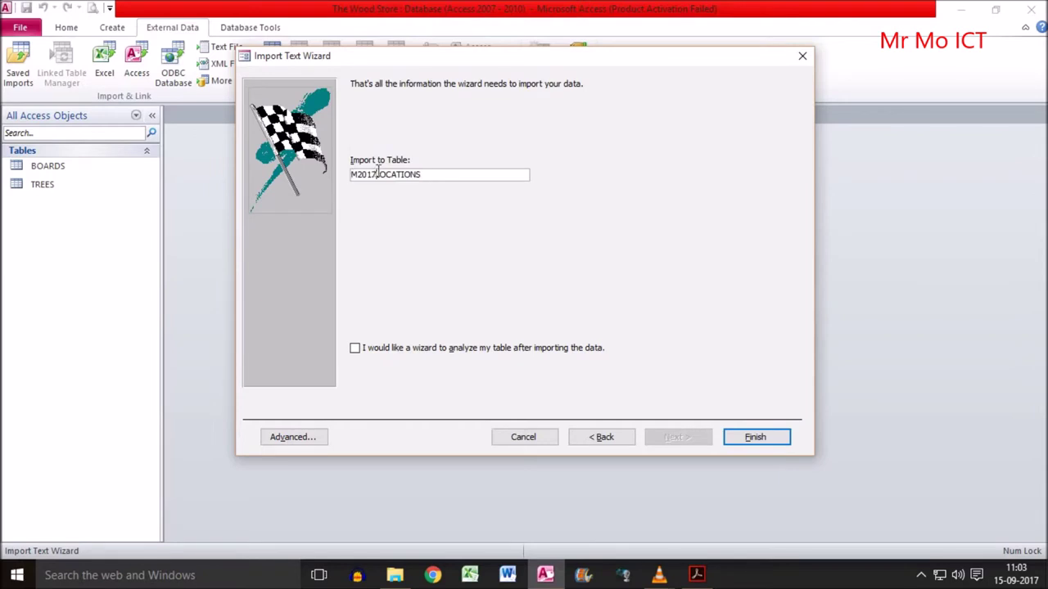
{"action": "key", "text": "BackSpace"}
{"action": "key", "text": "BackSpace"}
{"action": "key", "text": "BackSpace"}
{"action": "key", "text": "BackSpace"}
{"action": "key", "text": "BackSpace"}
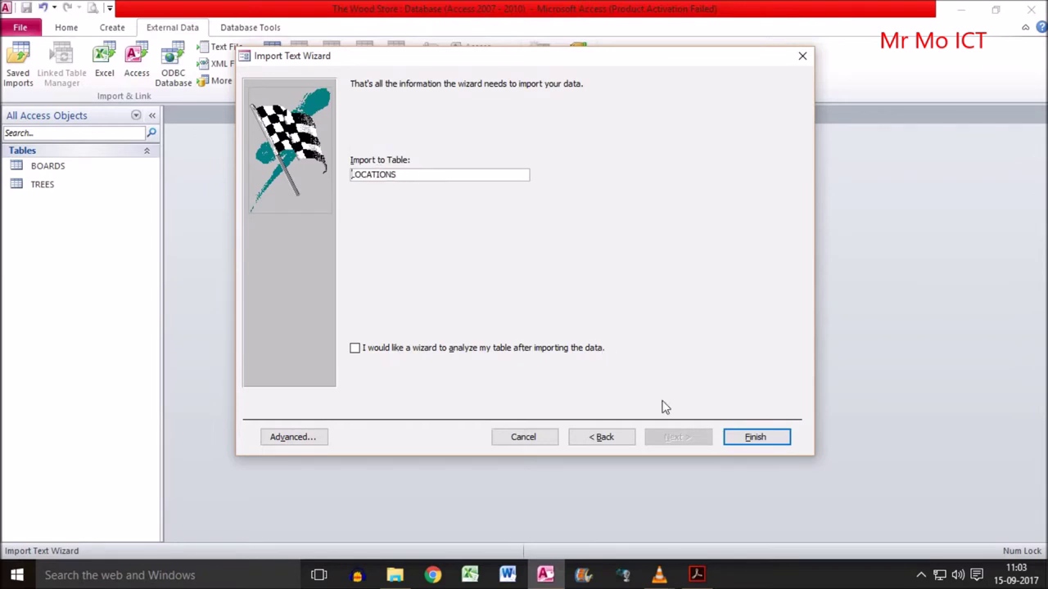
Complete the LOCATIONS import without saving the import steps, and read the Evidence 4 instructions in the exam paper.
{"action": "left_click", "coordinate": [789, 443]}
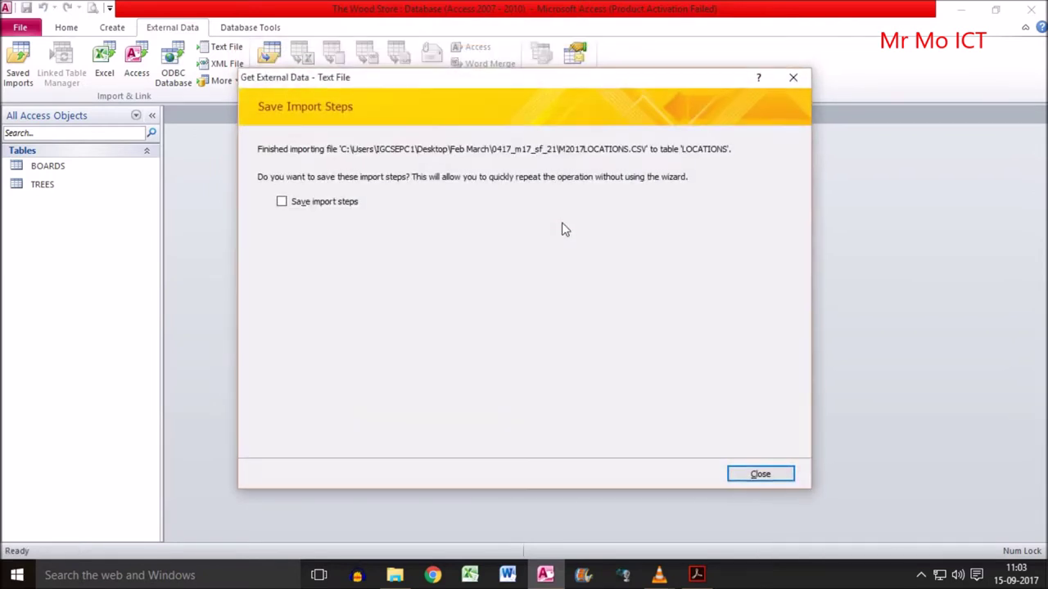
{"action": "left_click", "coordinate": [761, 475]}
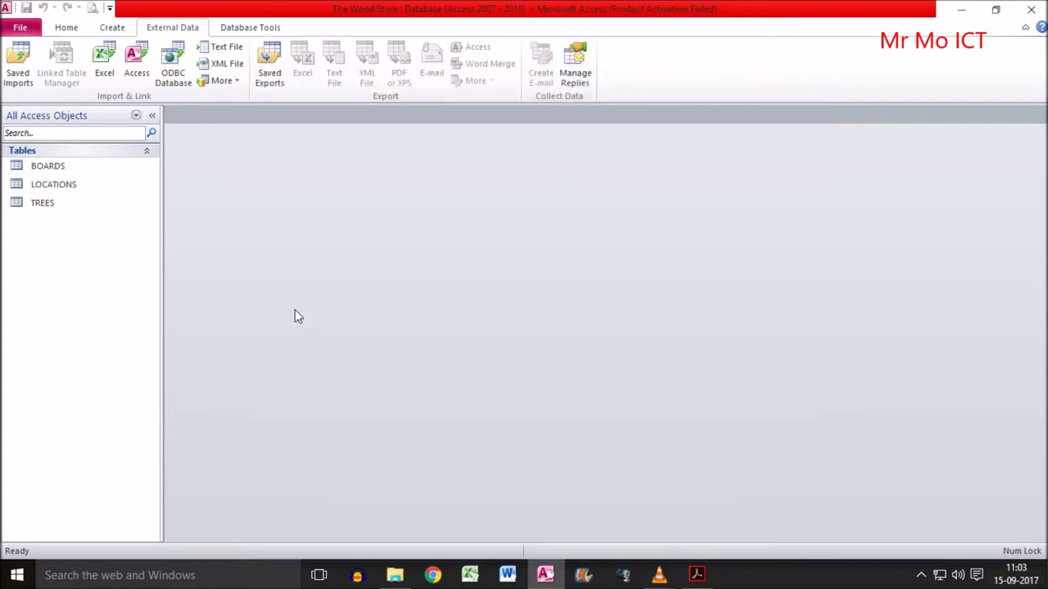
{"action": "left_click", "coordinate": [702, 578]}
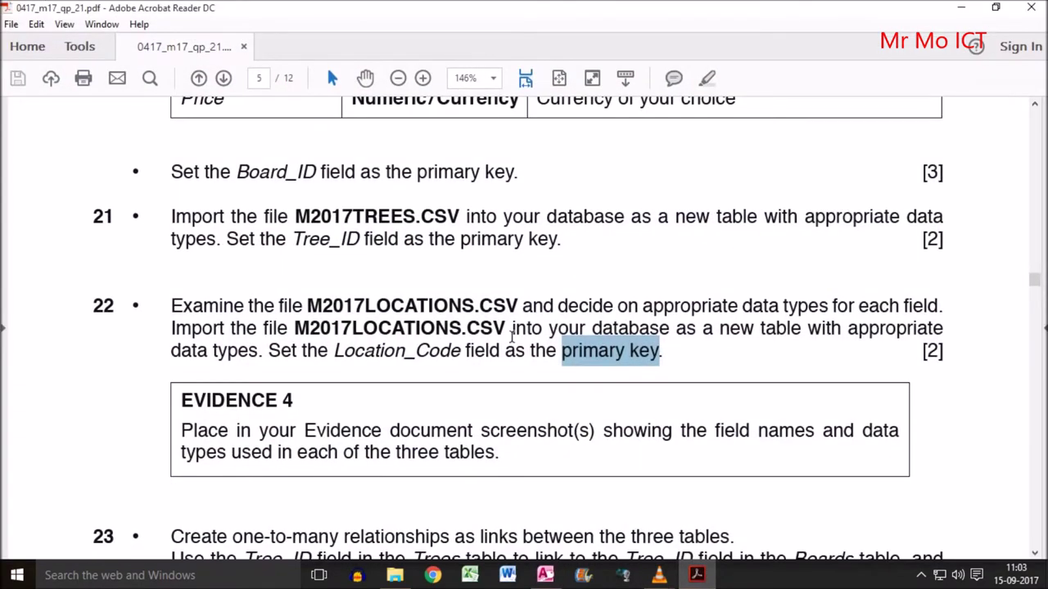
{"action": "scroll", "coordinate": [511, 336], "scroll_direction": "down", "scroll_amount": 2}
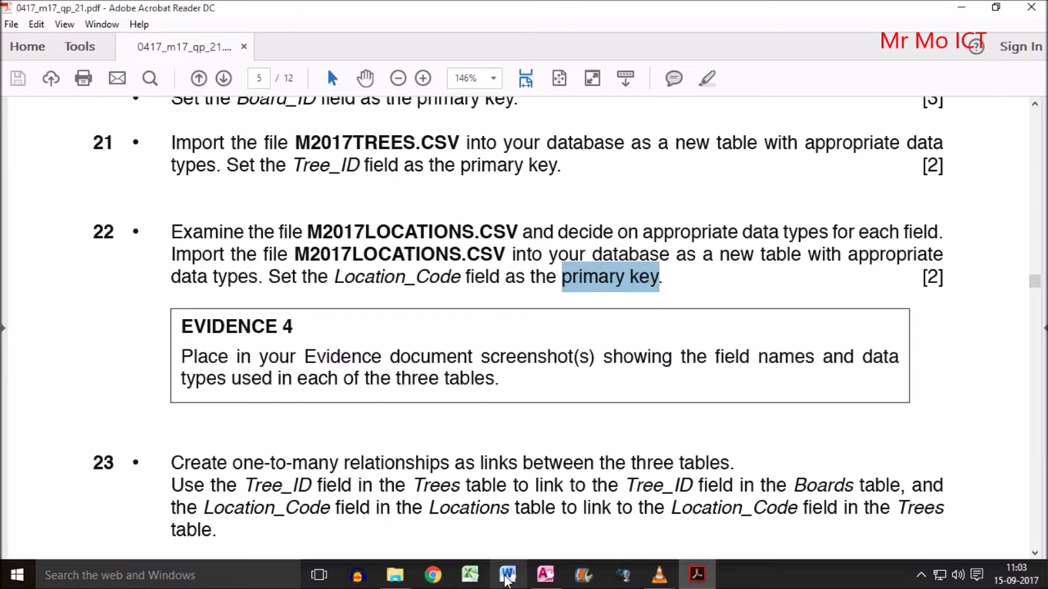
Open the EVIDENCE0001 document in Word from the 0417_m17_sf_21 folder and dismiss the recovered files list.
{"action": "left_click", "coordinate": [395, 576]}
{"action": "double_click", "coordinate": [255, 168]}
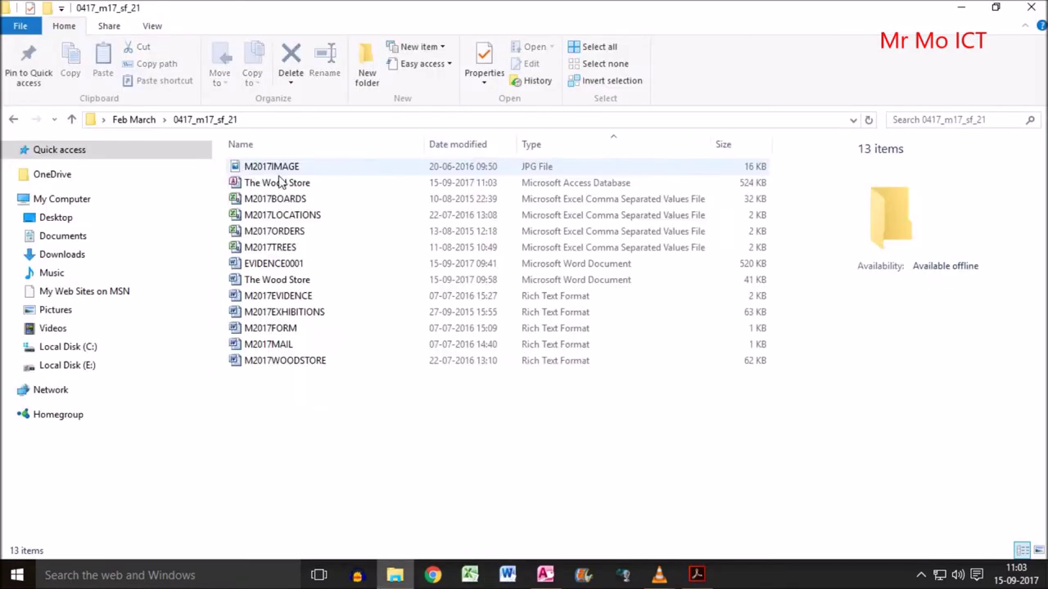
{"action": "left_click", "coordinate": [300, 298]}
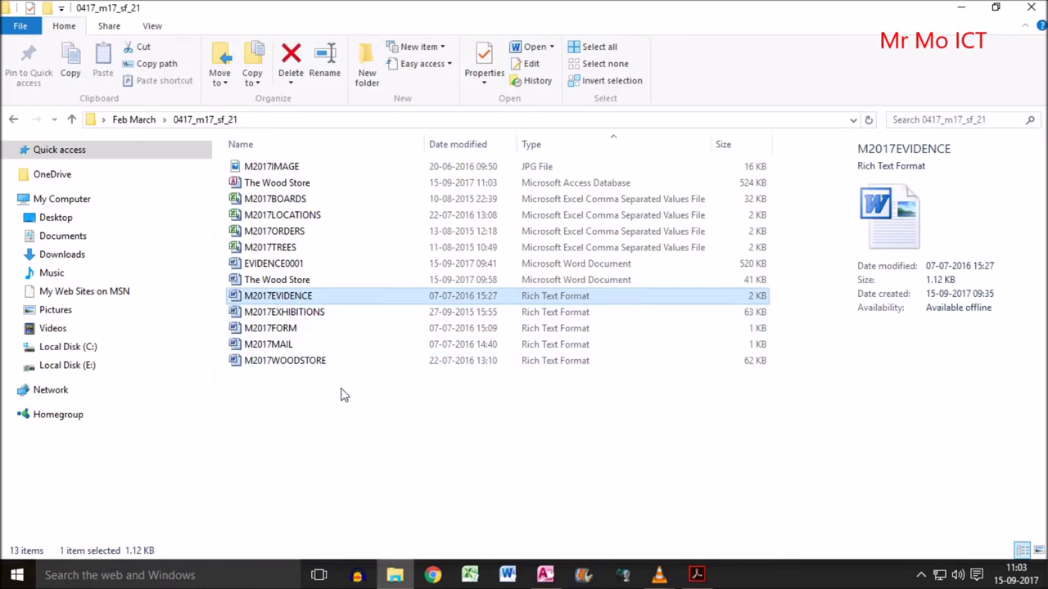
{"action": "left_click", "coordinate": [300, 267]}
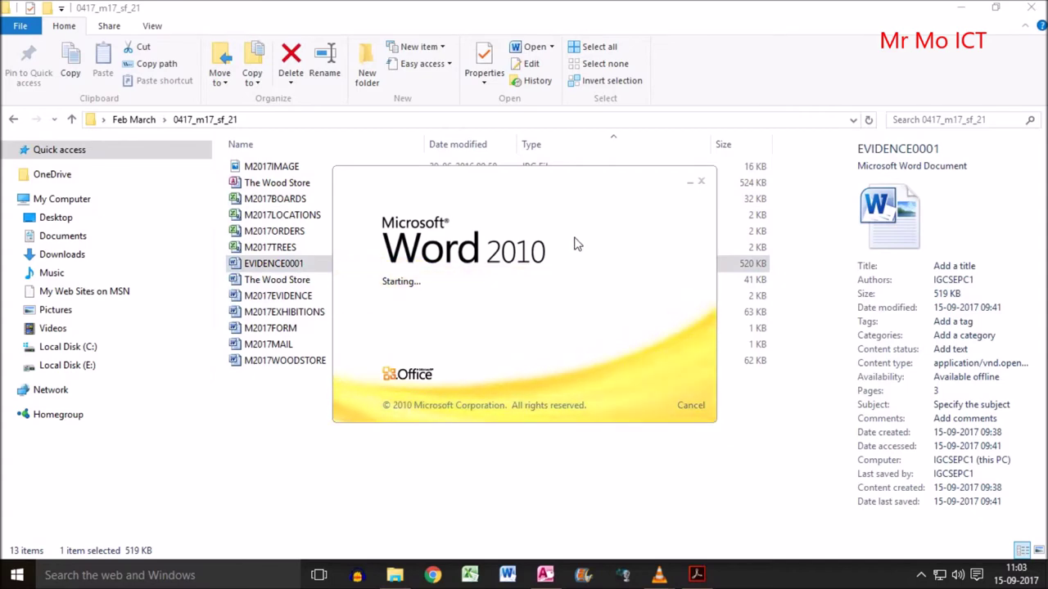
{"action": "key", "text": "alt+Tab"}
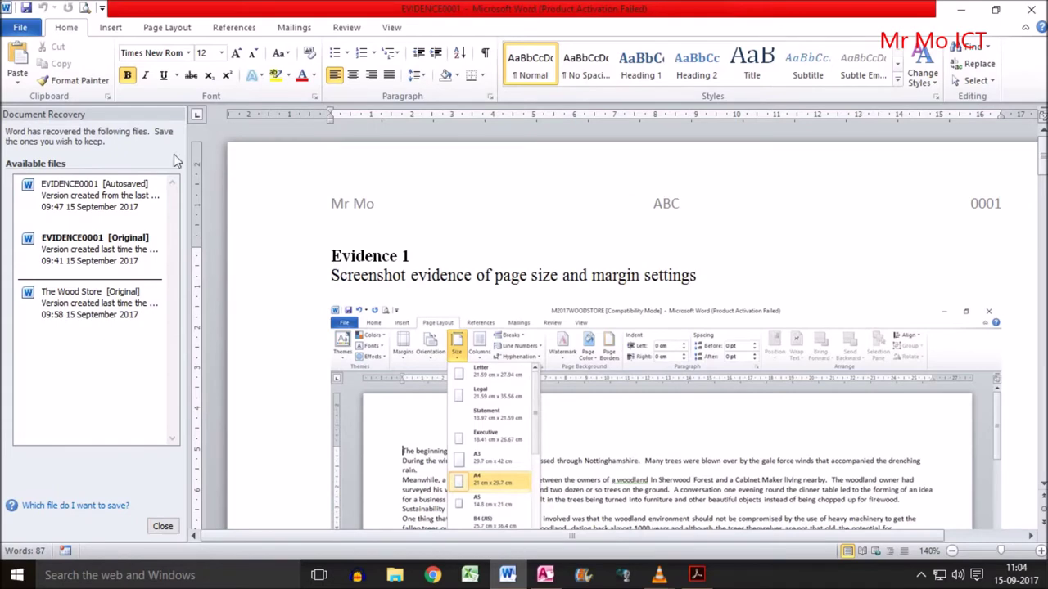
{"action": "left_click", "coordinate": [162, 525]}
{"action": "left_click", "coordinate": [206, 207]}
{"action": "left_click", "coordinate": [381, 231]}
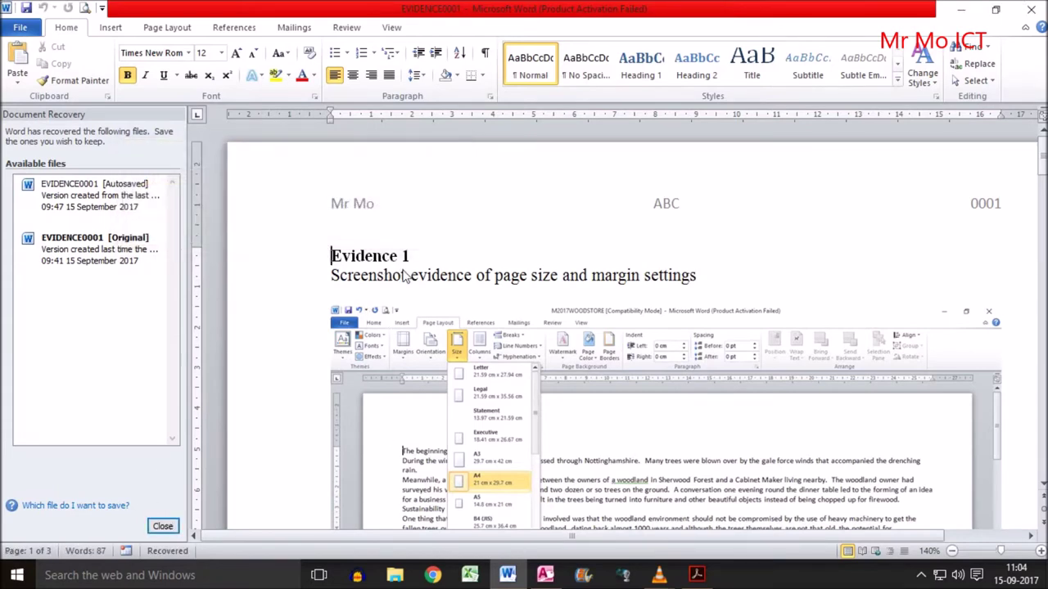
Place the insertion point below "Structure of the three tables" under Evidence 4, and recheck the exam paper's instruction.
{"action": "scroll", "coordinate": [409, 278], "scroll_direction": "down", "scroll_amount": 5}
{"action": "scroll", "coordinate": [410, 278], "scroll_direction": "down", "scroll_amount": 20}
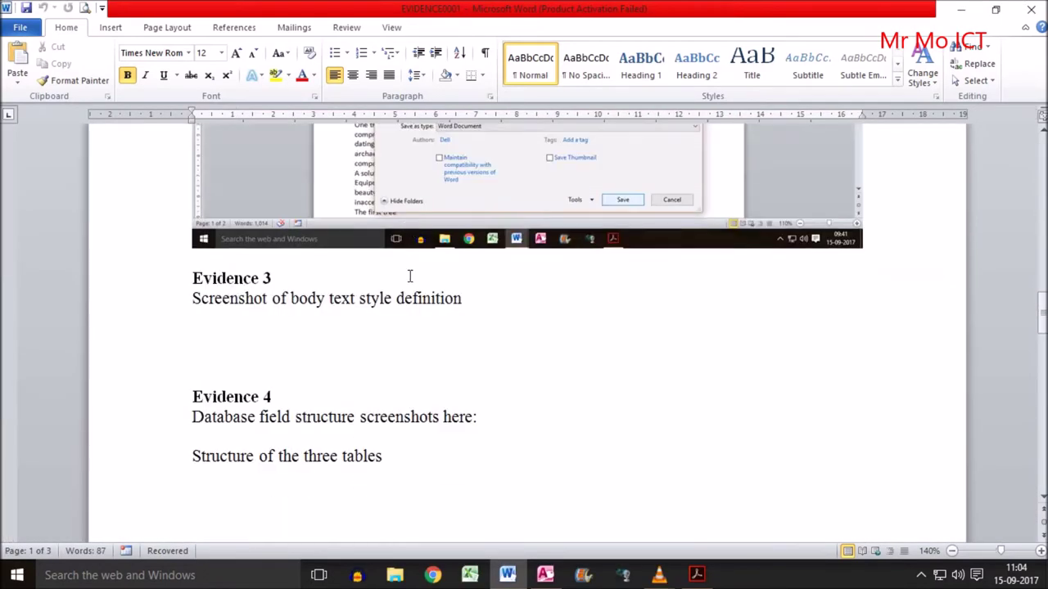
{"action": "left_click", "coordinate": [211, 218]}
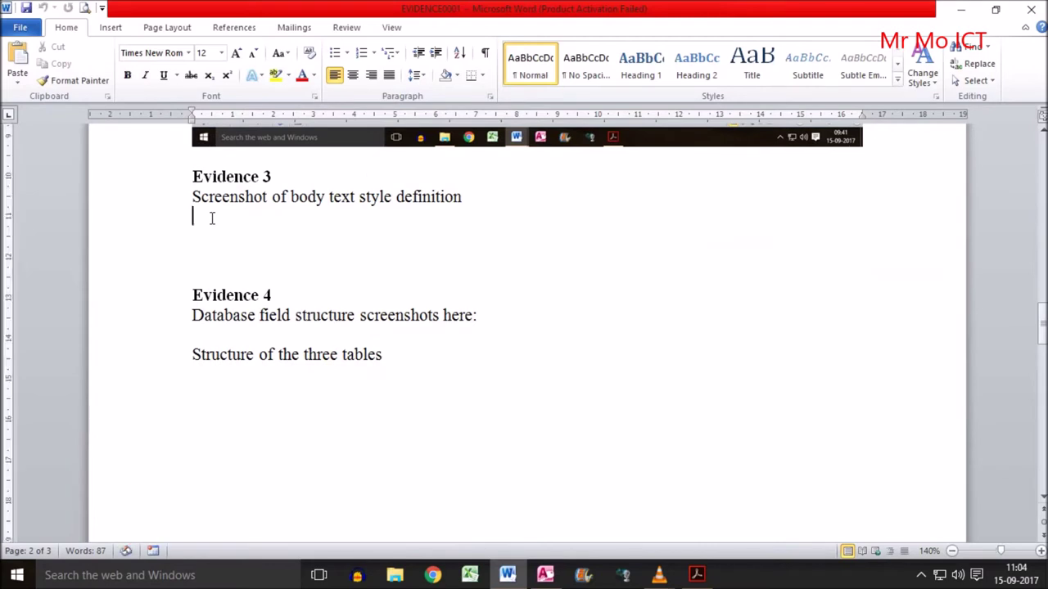
{"action": "scroll", "coordinate": [227, 228], "scroll_direction": "down", "scroll_amount": 3}
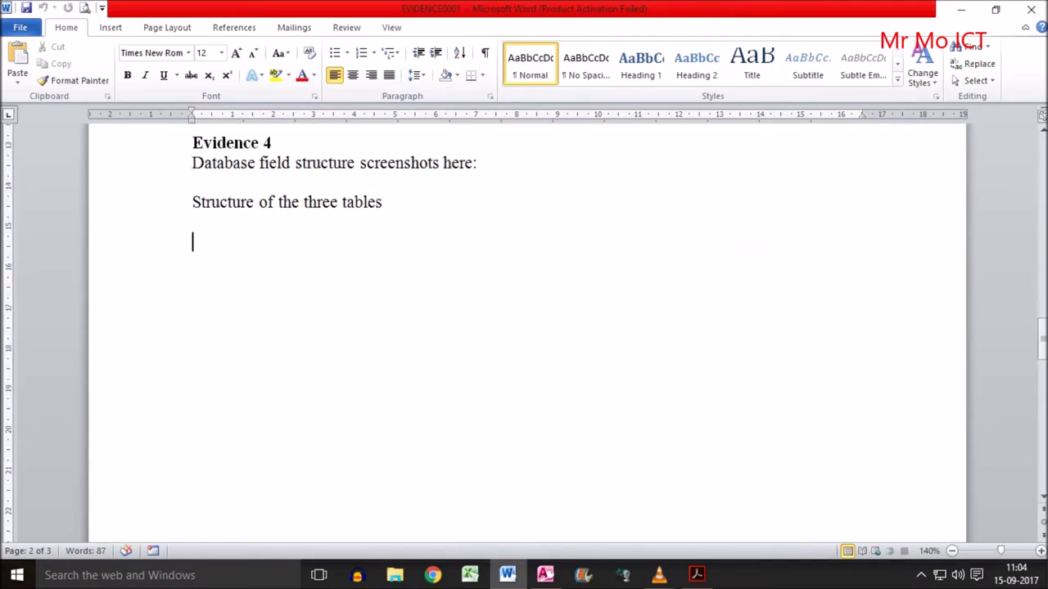
{"action": "left_click", "coordinate": [697, 575]}
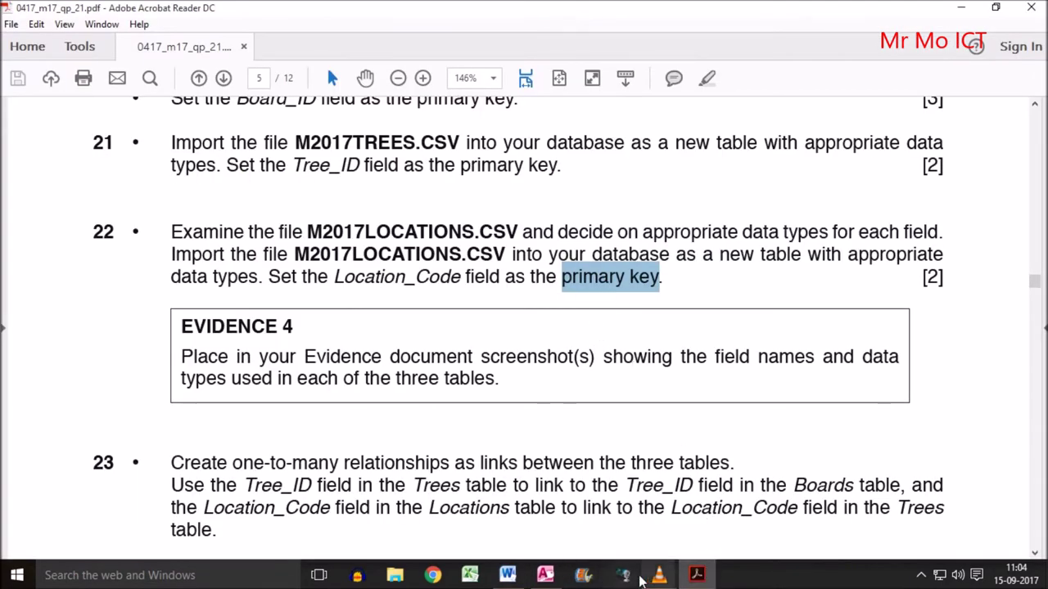
Show the BOARDS table in Design View in Access and paste its screenshot under Evidence 4 in the Word document.
{"action": "left_click", "coordinate": [545, 574]}
{"action": "right_click", "coordinate": [53, 169]}
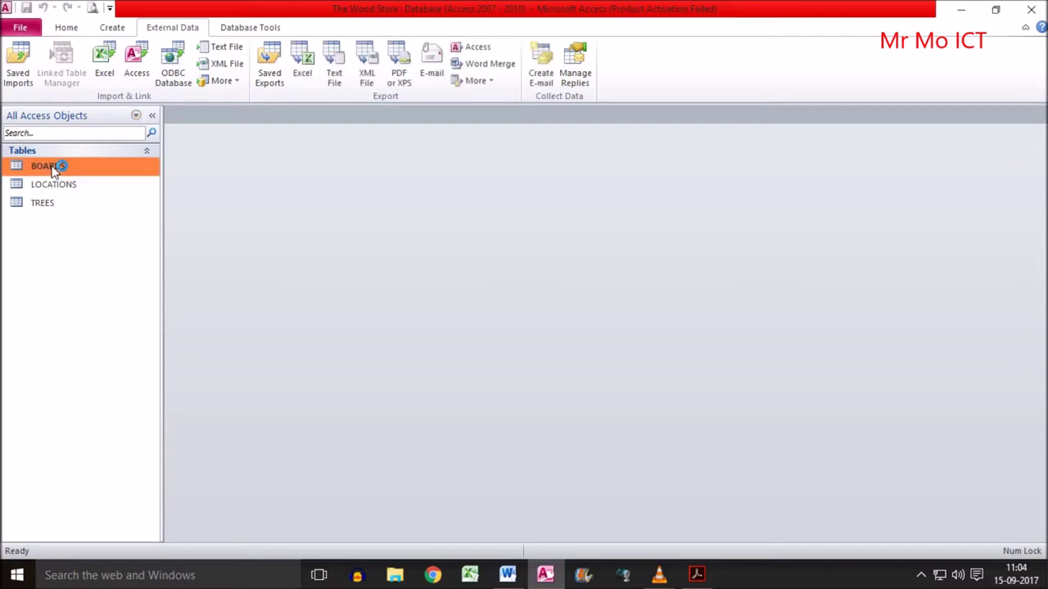
{"action": "left_click", "coordinate": [118, 192]}
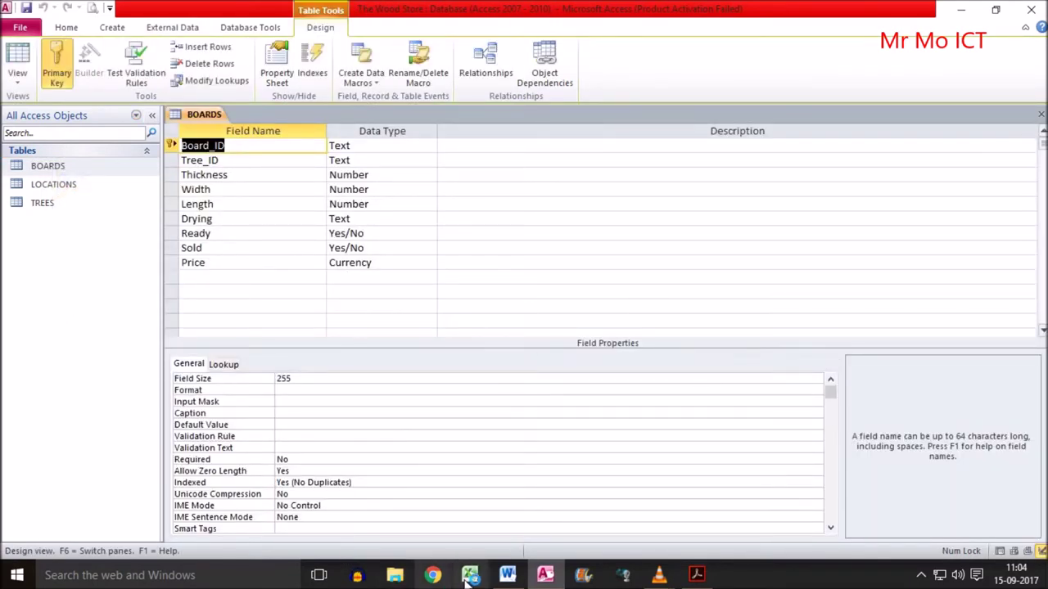
{"action": "left_click", "coordinate": [504, 576]}
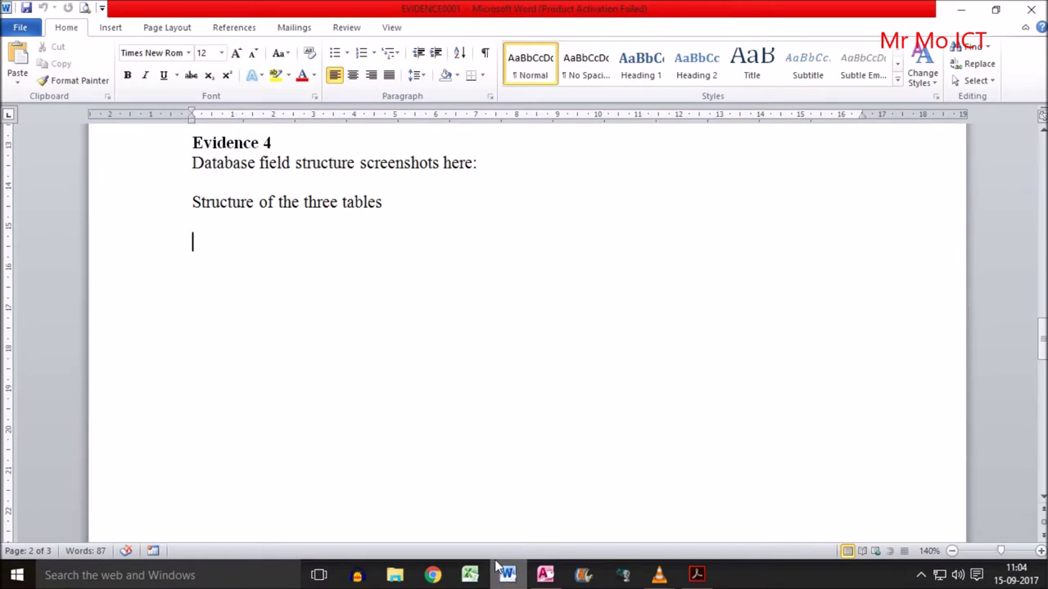
{"action": "key", "text": "ctrl+v"}
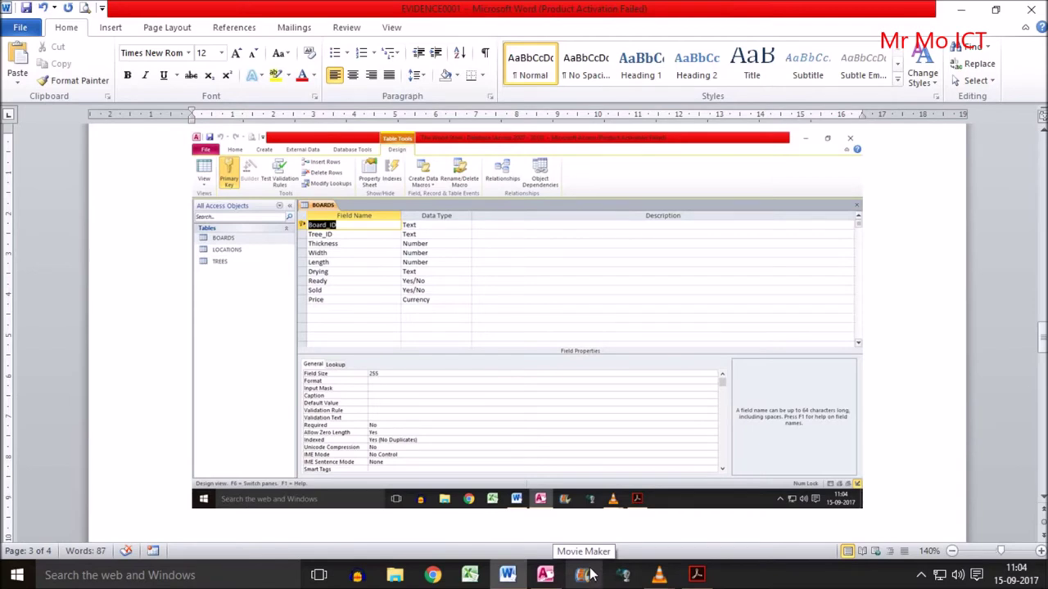
Close BOARDS, show the TREES table in Design View, and paste its screenshot on a new line below the BOARDS one.
{"action": "mouse_move", "coordinate": [659, 577]}
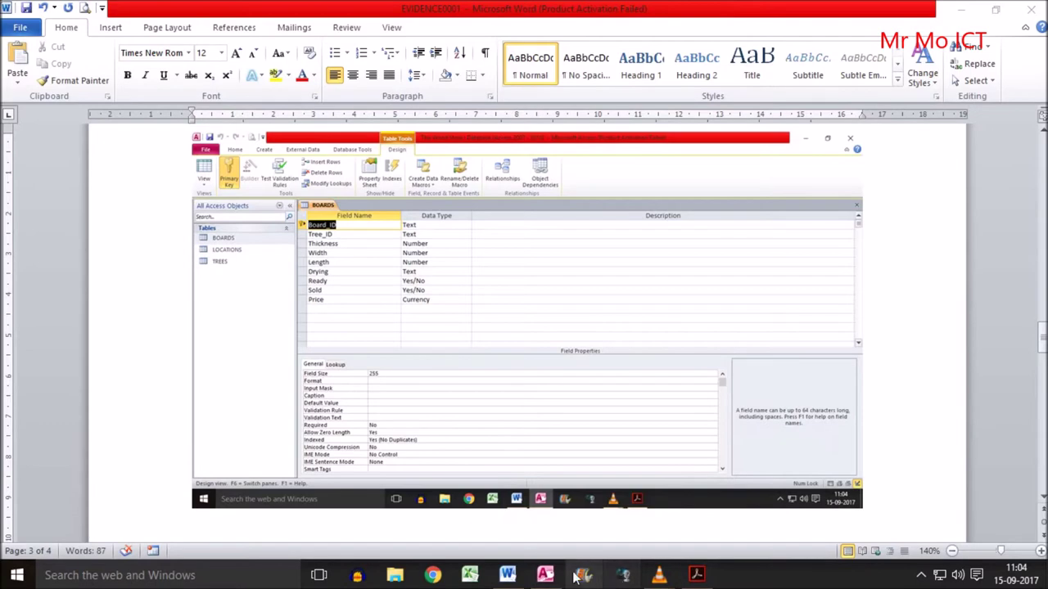
{"action": "left_click", "coordinate": [545, 575]}
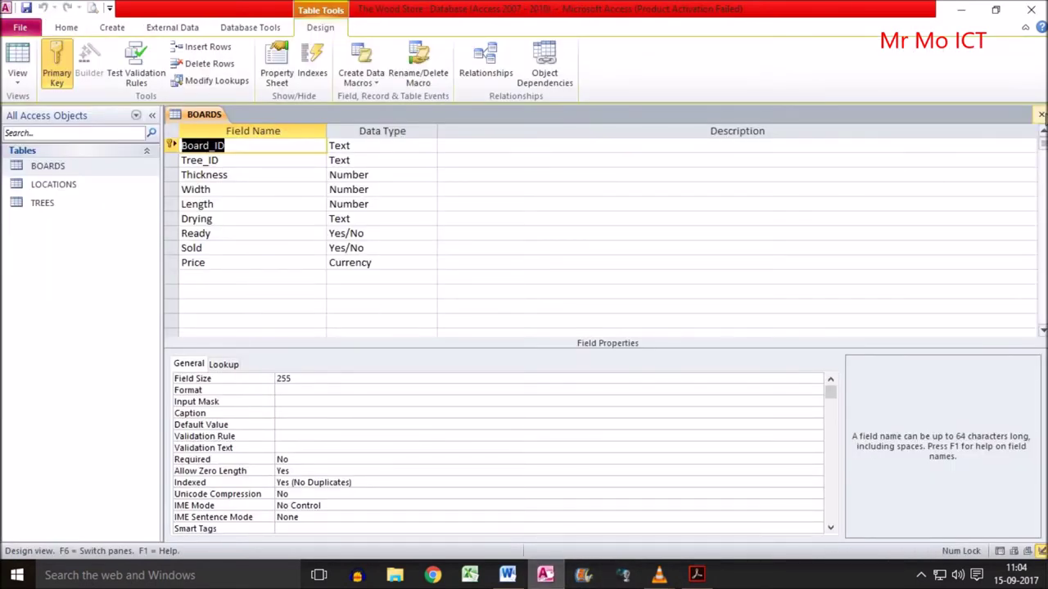
{"action": "left_click", "coordinate": [1041, 115]}
{"action": "right_click", "coordinate": [35, 203]}
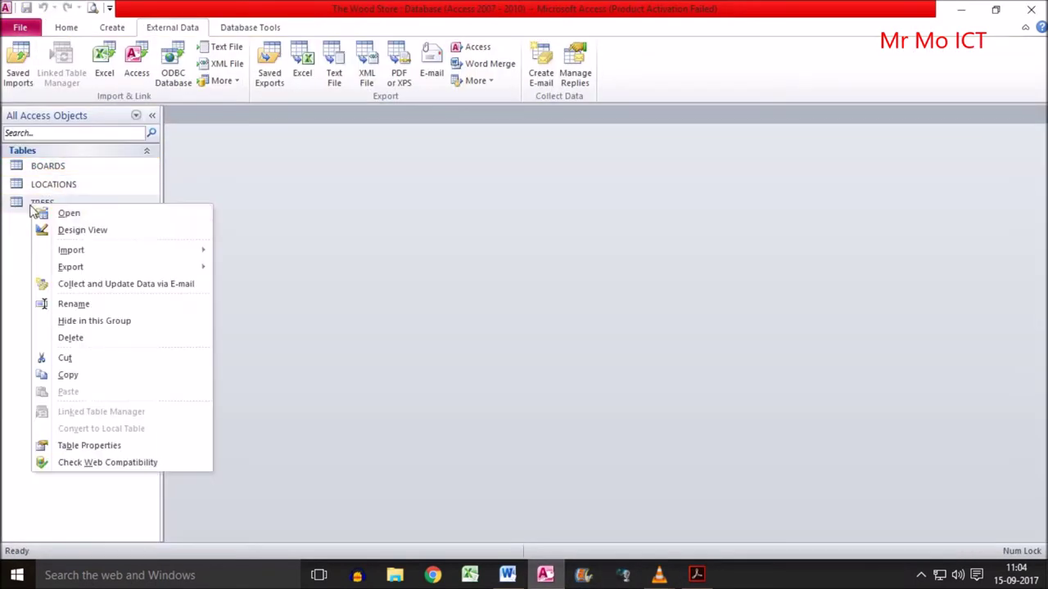
{"action": "left_click", "coordinate": [81, 234]}
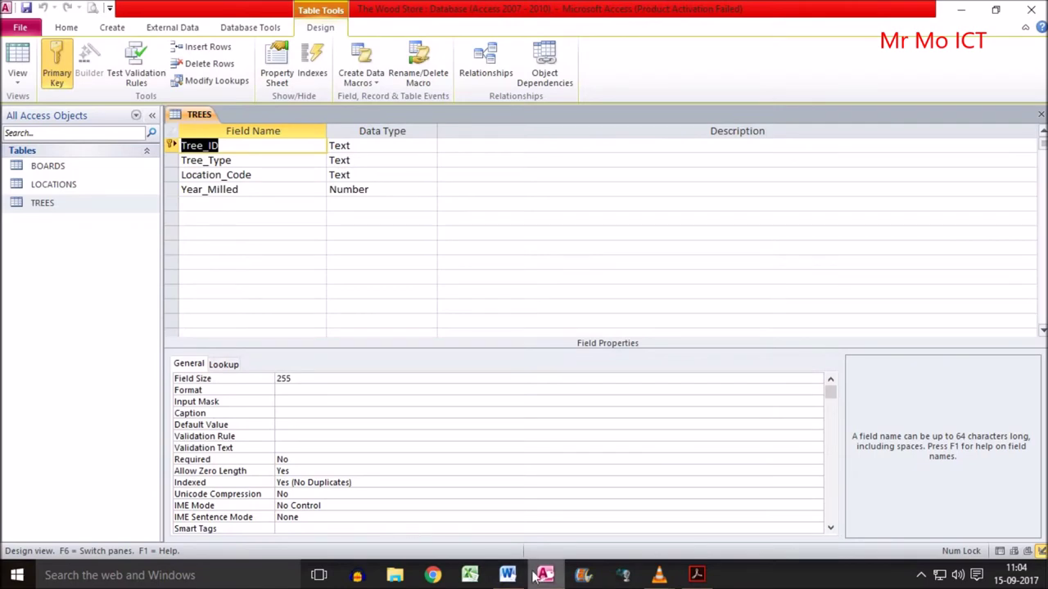
{"action": "left_click", "coordinate": [504, 575]}
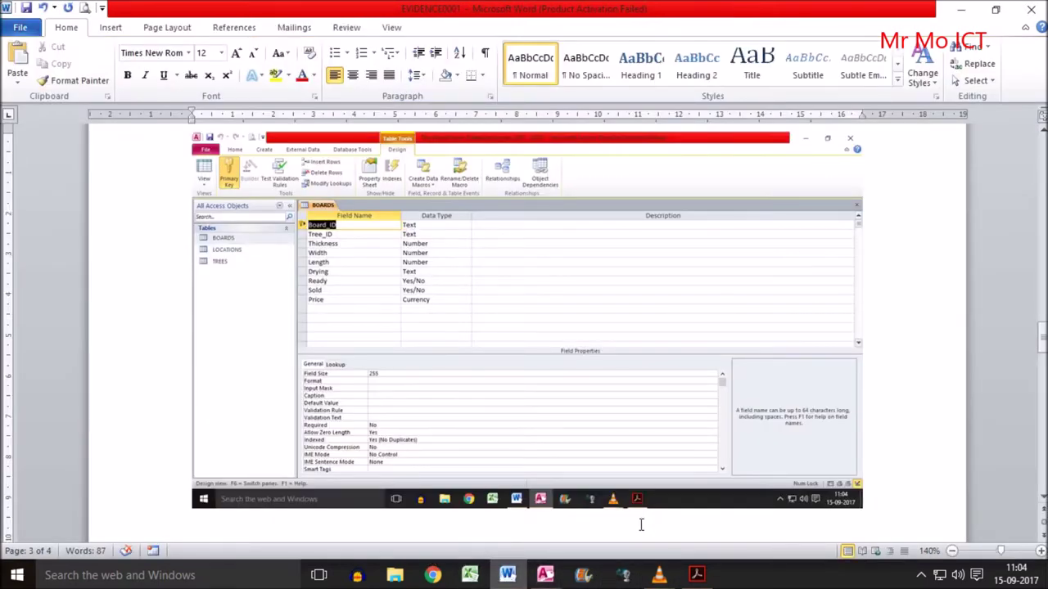
{"action": "key", "text": "Return"}
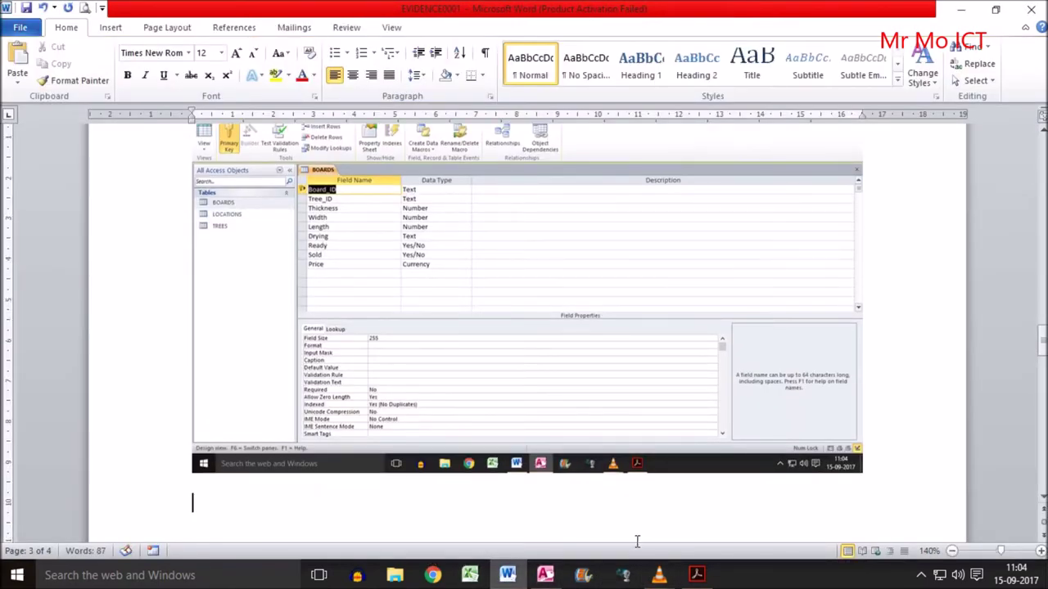
{"action": "key", "text": "ctrl+v"}
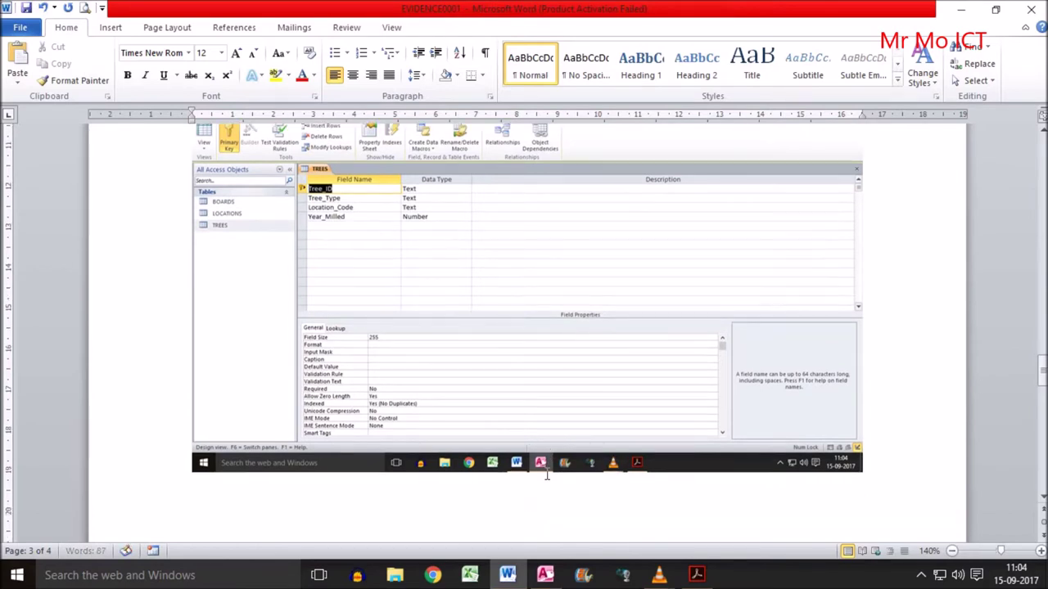
Close TREES, capture the LOCATIONS table in Design View, and paste its screenshot below the TREES one in the Word document.
{"action": "left_click", "coordinate": [546, 575]}
{"action": "left_click", "coordinate": [1040, 114]}
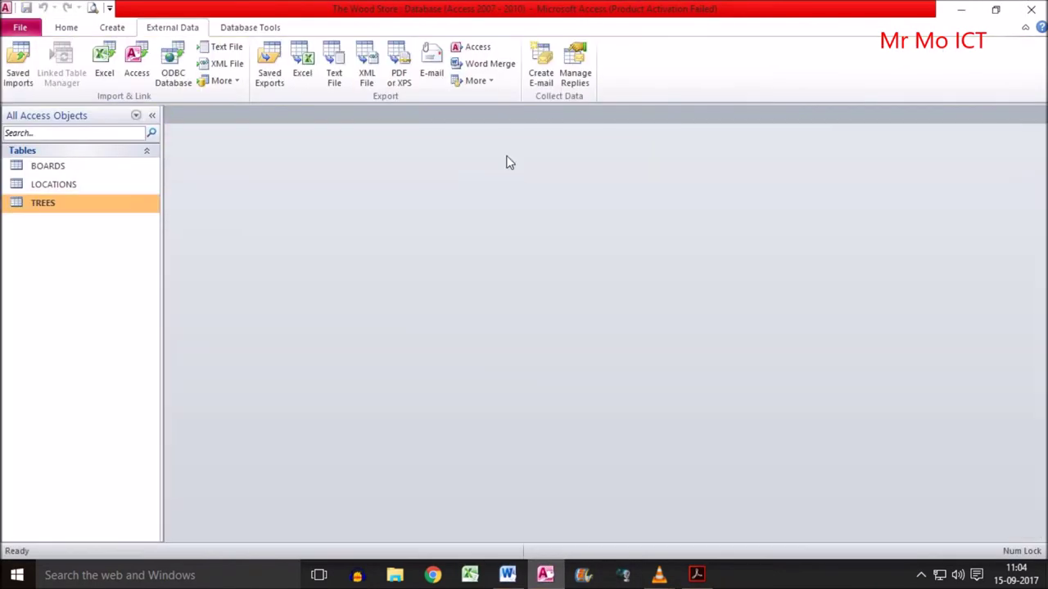
{"action": "right_click", "coordinate": [117, 190]}
{"action": "left_click", "coordinate": [148, 216]}
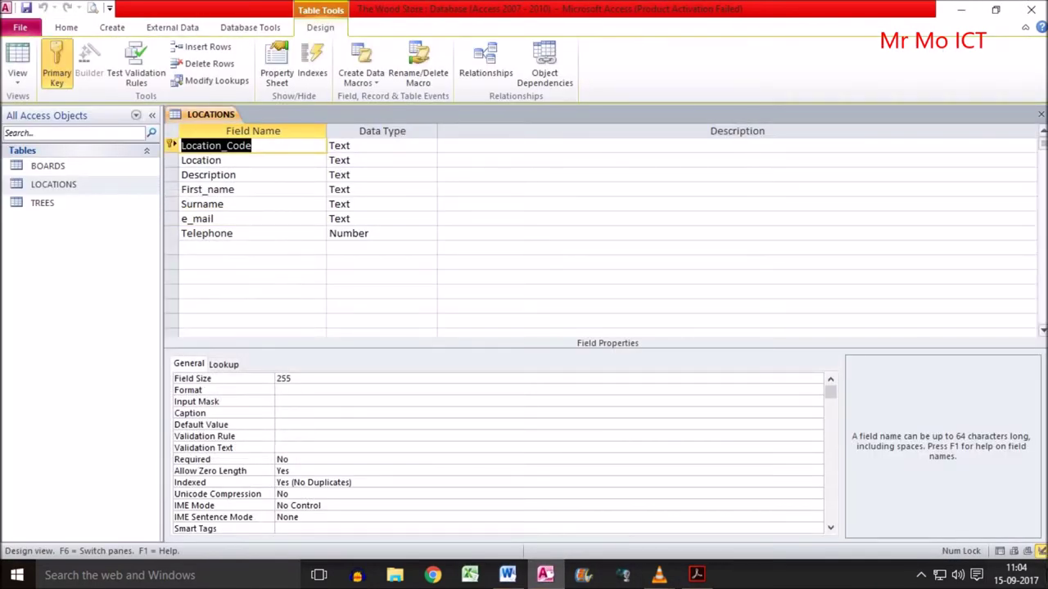
{"action": "left_click", "coordinate": [1040, 115]}
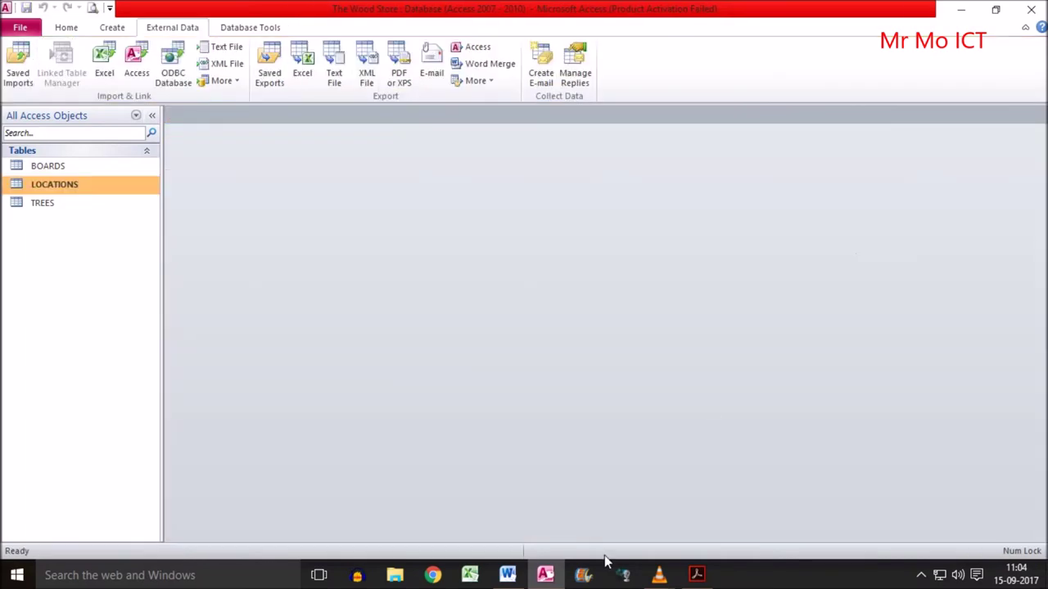
{"action": "left_click", "coordinate": [508, 575]}
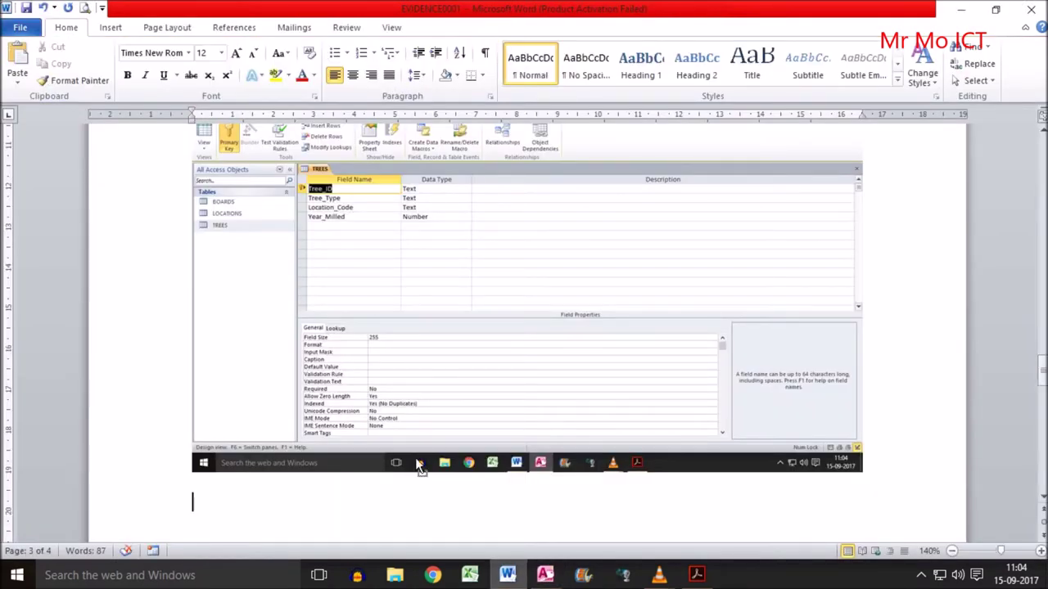
{"action": "key", "text": "ctrl+v"}
Delete the blank lines between the last table screenshot and the Evidence 5 heading, and save the evidence document.
{"action": "scroll", "coordinate": [370, 437], "scroll_direction": "down", "scroll_amount": 10}
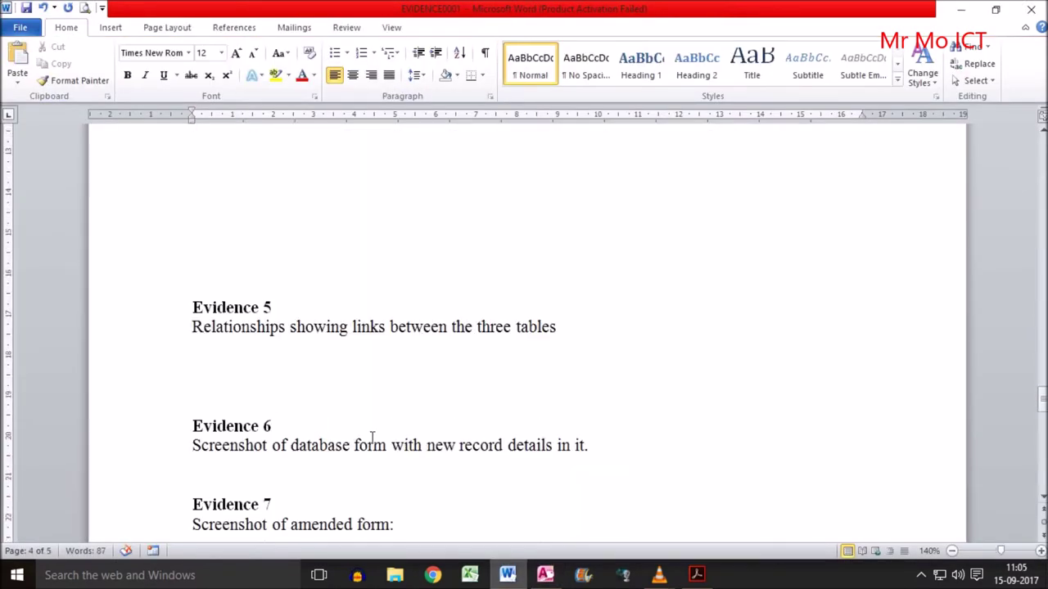
{"action": "scroll", "coordinate": [365, 434], "scroll_direction": "up", "scroll_amount": 5}
{"action": "key", "text": "Delete"}
{"action": "key", "text": "Delete"}
{"action": "key", "text": "Delete"}
{"action": "key", "text": "Delete"}
{"action": "key", "text": "Delete"}
{"action": "key", "text": "Delete"}
{"action": "key", "text": "Delete"}
{"action": "key", "text": "Delete"}
{"action": "key", "text": "Delete"}
{"action": "key", "text": "Delete"}
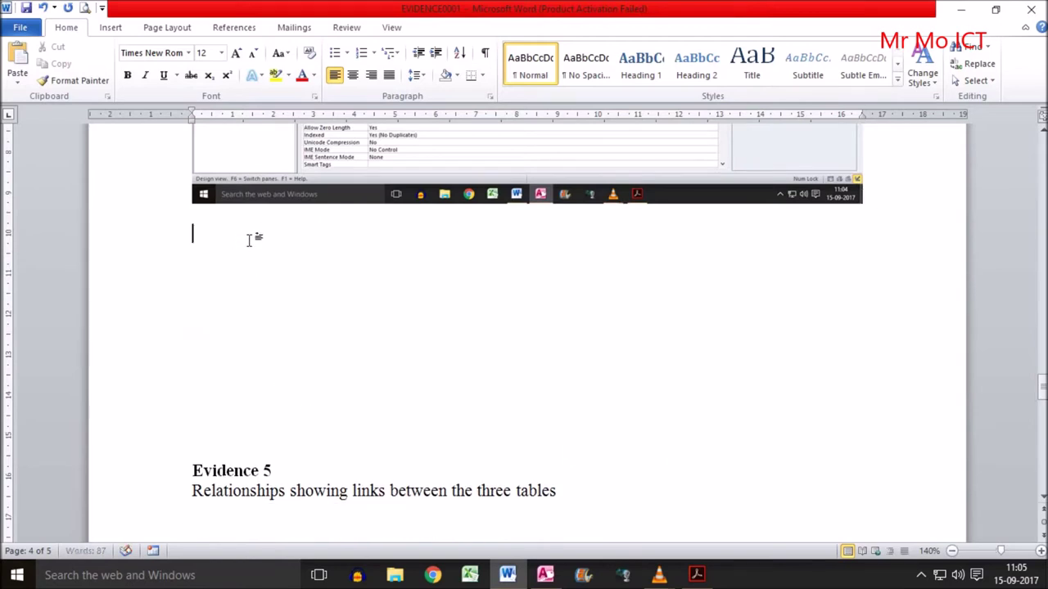
{"action": "key", "text": "Delete"}
{"action": "key", "text": "Delete"}
{"action": "key", "text": "Delete"}
{"action": "key", "text": "Delete"}
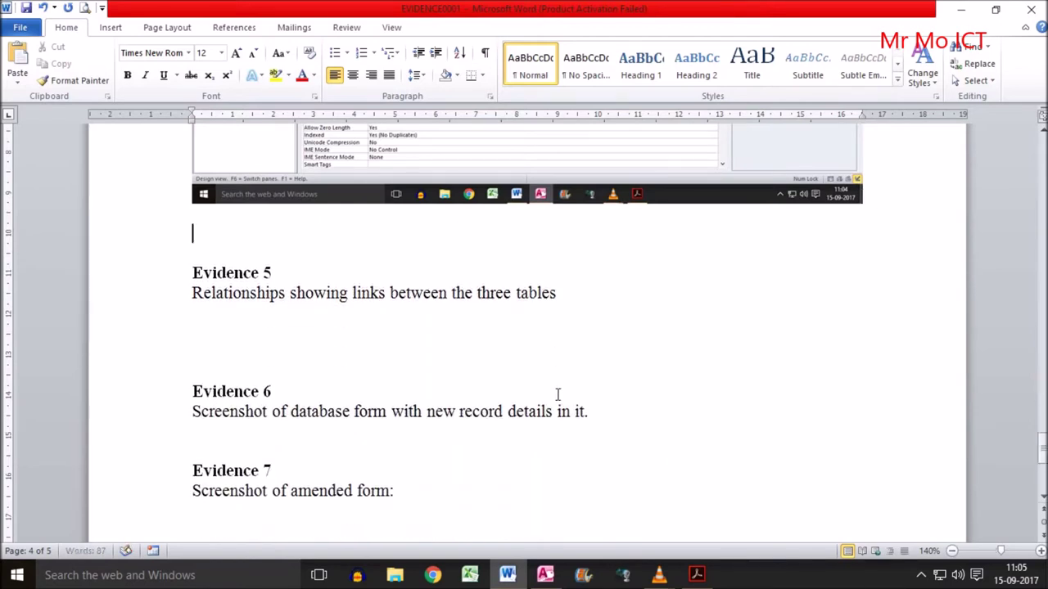
{"action": "left_click", "coordinate": [26, 9]}
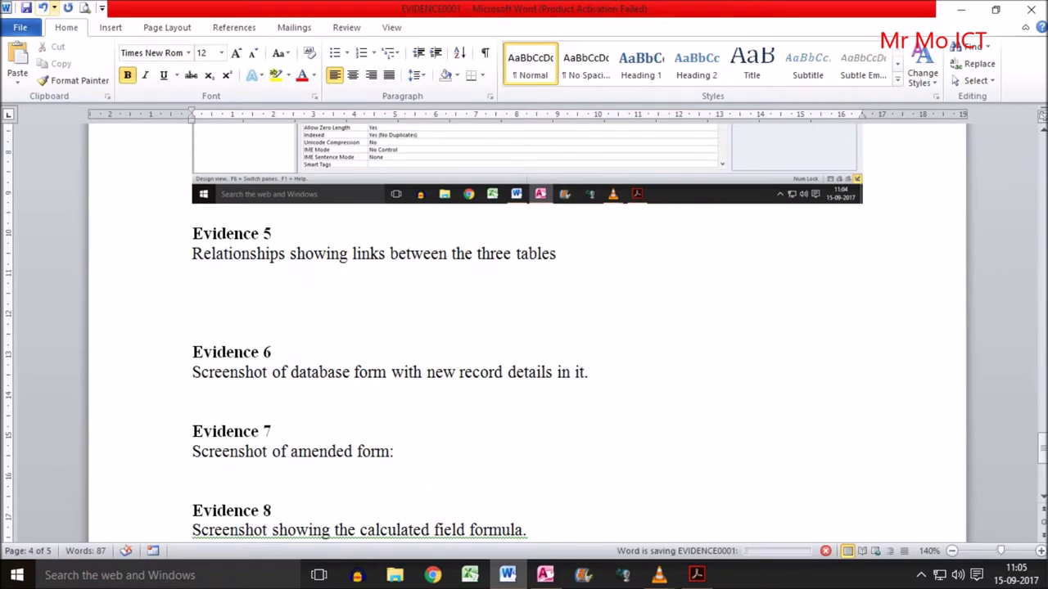
Return to the exam paper and read task 23 on creating one-to-many relationships between the three tables.
{"action": "left_click", "coordinate": [962, 10]}
{"action": "left_click", "coordinate": [962, 10]}
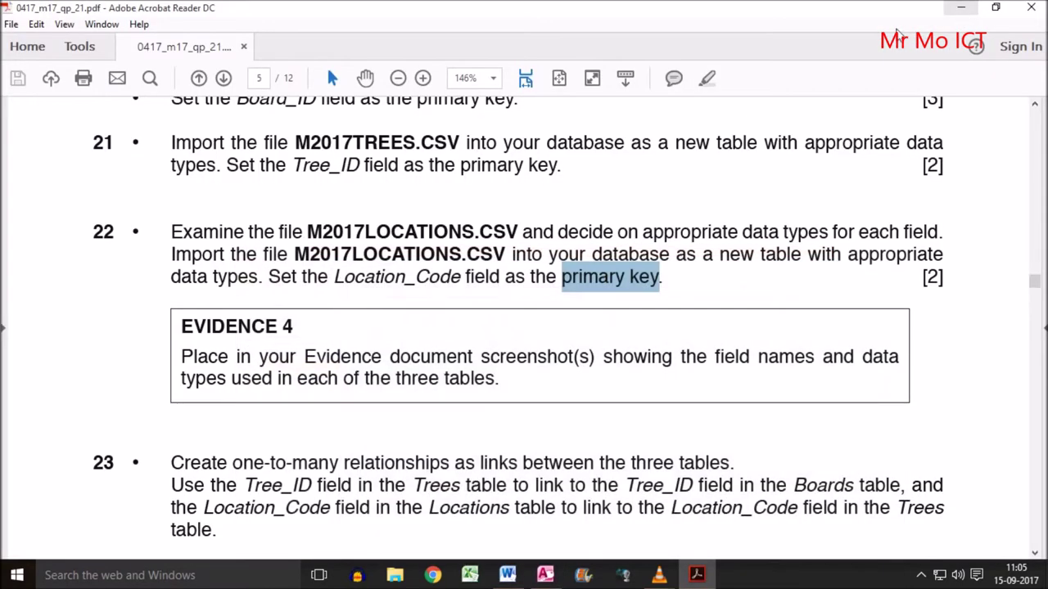
{"action": "left_click", "coordinate": [588, 283]}
{"action": "scroll", "coordinate": [385, 326], "scroll_direction": "down", "scroll_amount": 2}
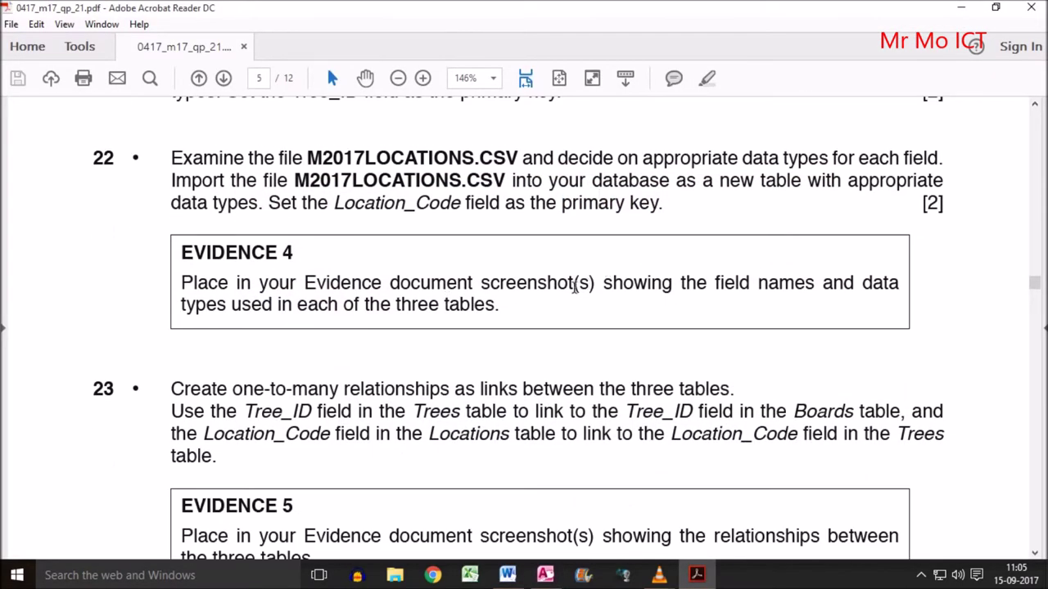
{"action": "scroll", "coordinate": [262, 376], "scroll_direction": "down", "scroll_amount": 2}
{"action": "left_click_drag", "start_coordinate": [270, 316], "coordinate": [707, 316]}
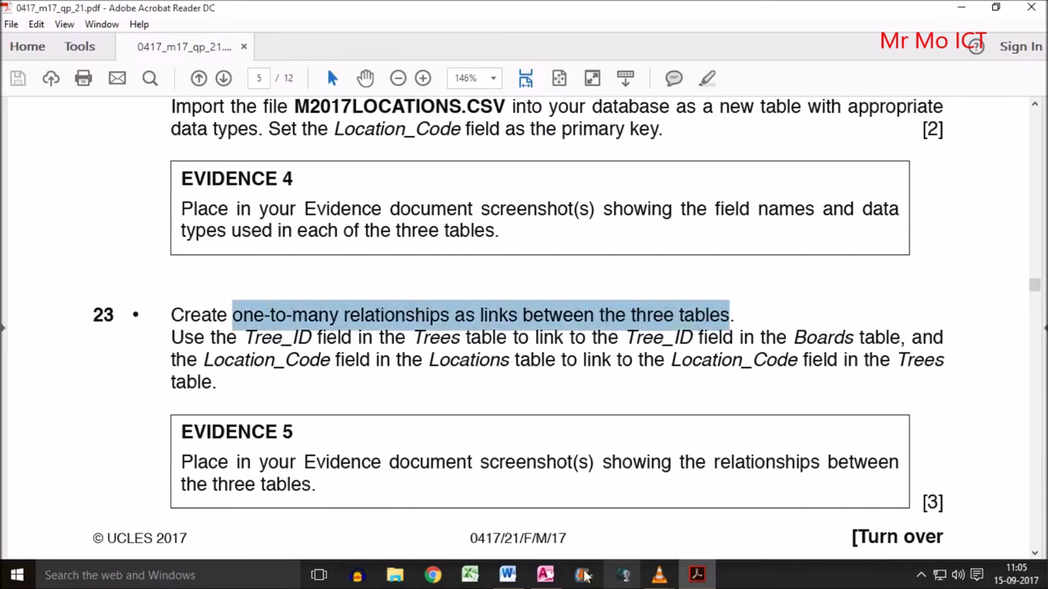
Switch to Access, add the BOARDS, LOCATIONS and TREES tables to the Relationships window, and lengthen BOARDS and LOCATIONS to fit all their fields.
{"action": "left_click", "coordinate": [545, 575]}
{"action": "left_click", "coordinate": [233, 28]}
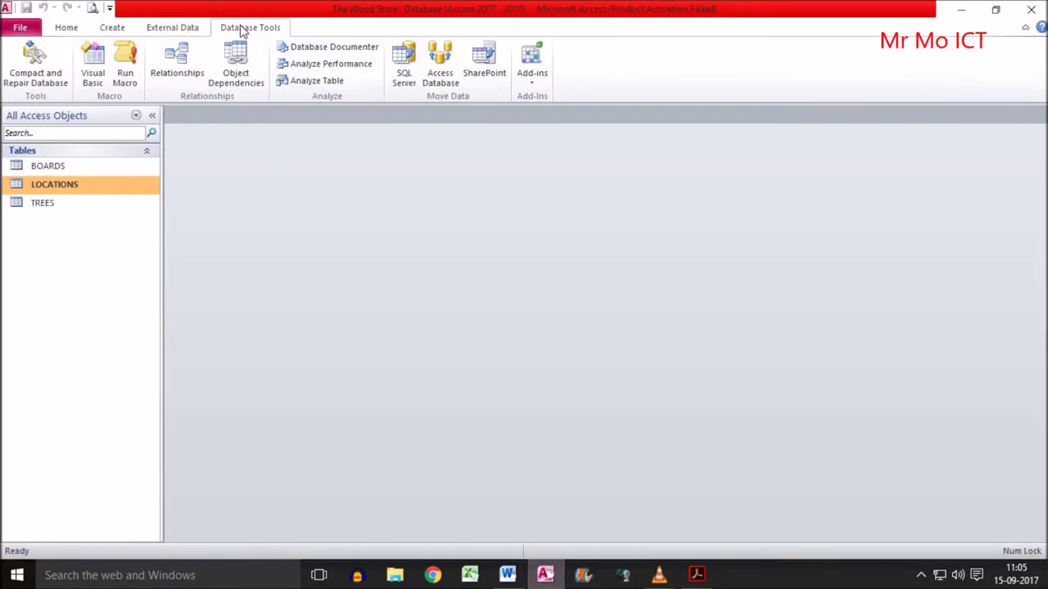
{"action": "left_click", "coordinate": [172, 68]}
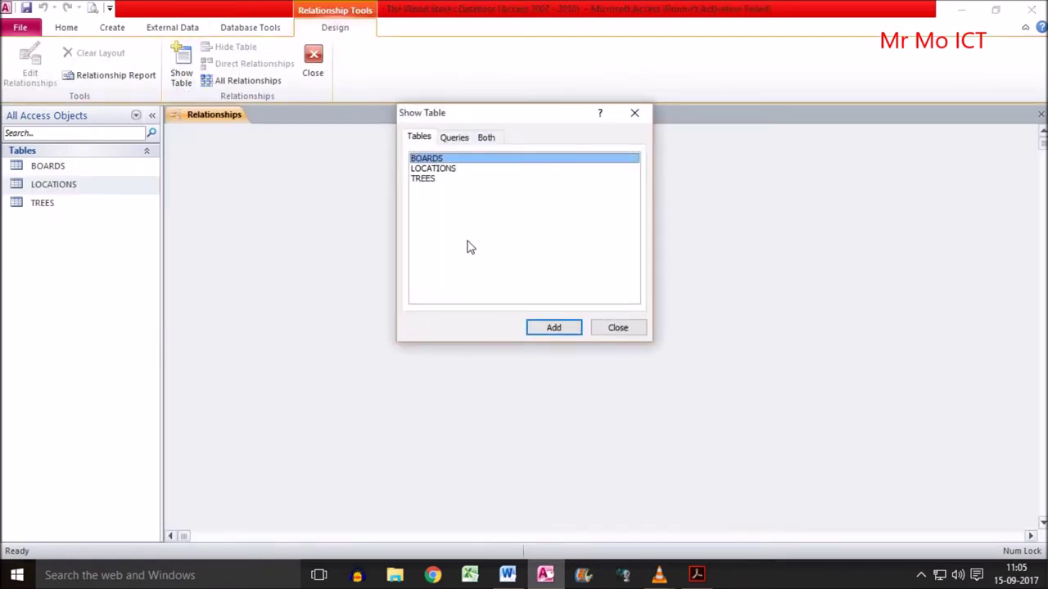
{"action": "left_click_drag", "start_coordinate": [446, 179], "coordinate": [422, 156]}
{"action": "left_click", "coordinate": [554, 327]}
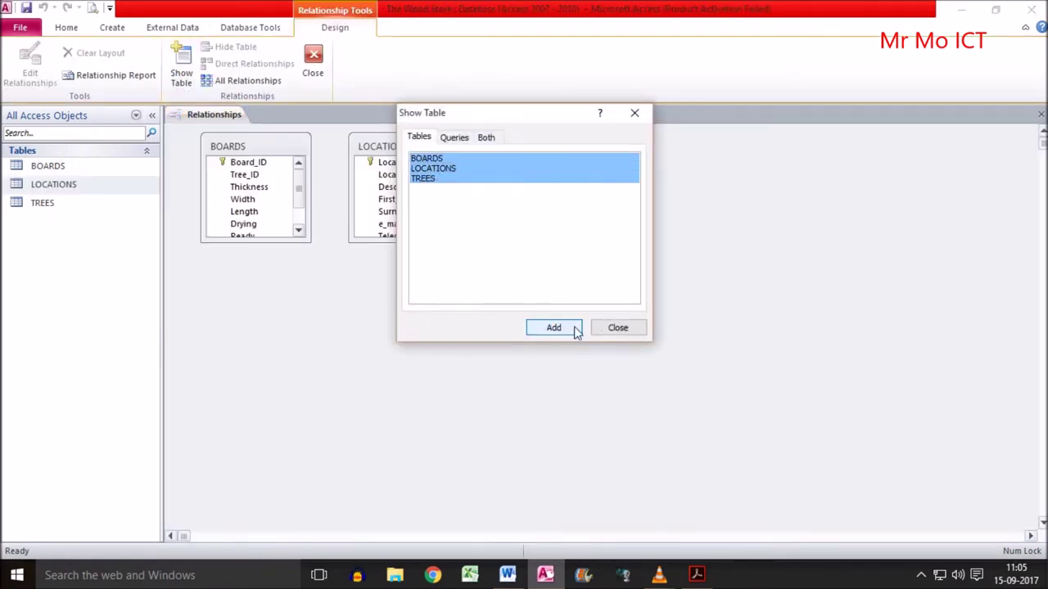
{"action": "left_click", "coordinate": [612, 328]}
{"action": "left_click_drag", "start_coordinate": [417, 238], "coordinate": [415, 259]}
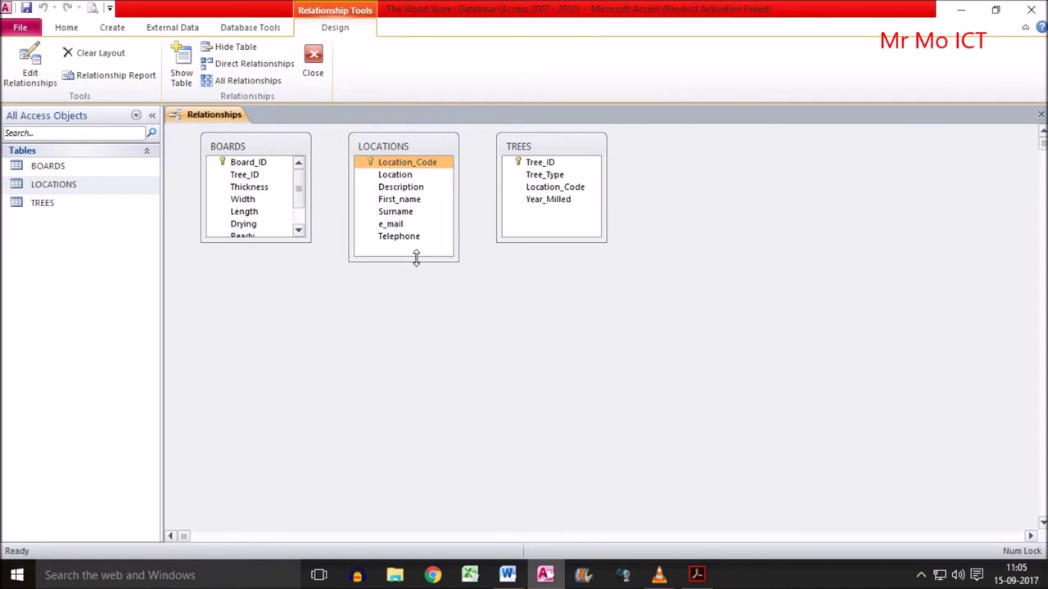
{"action": "left_click_drag", "start_coordinate": [236, 239], "coordinate": [239, 279]}
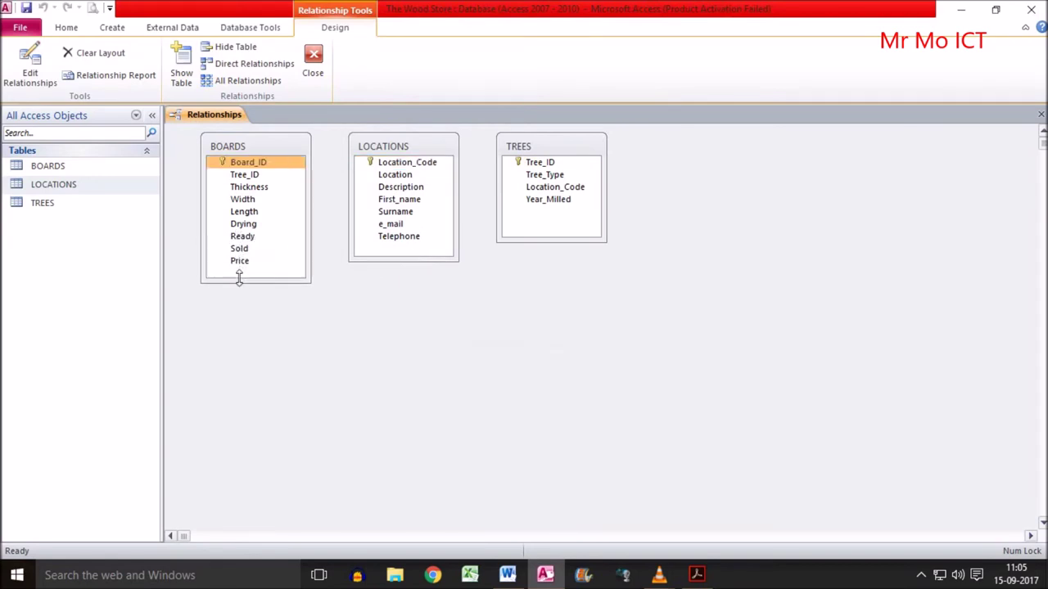
Check task 23 in the exam paper for the fields that link the Trees and Boards tables, and return to Access.
{"action": "left_click", "coordinate": [692, 574]}
{"action": "scroll", "coordinate": [252, 405], "scroll_direction": "down", "scroll_amount": 1}
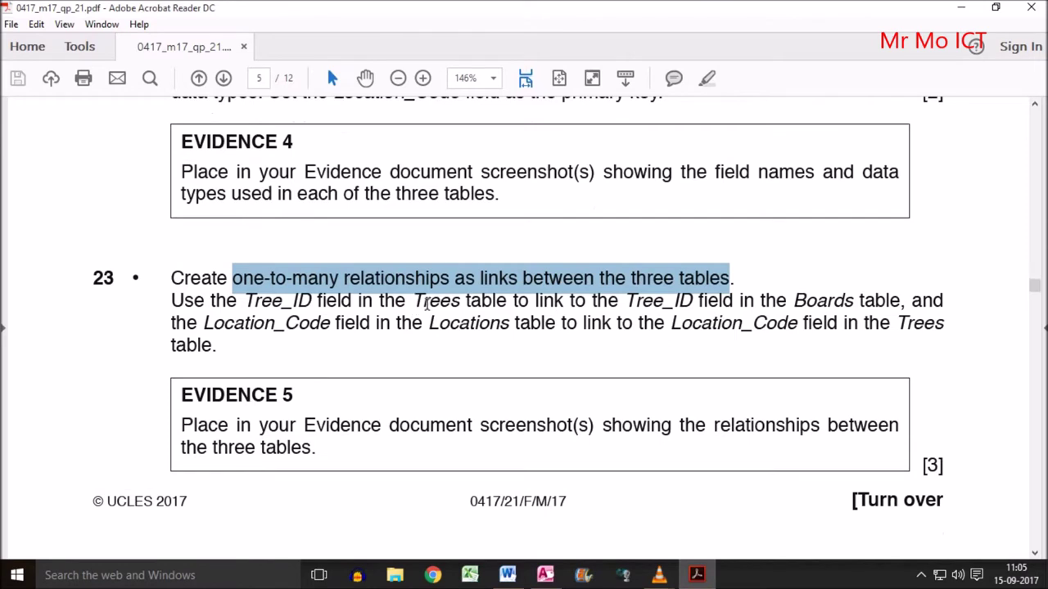
{"action": "left_click_drag", "start_coordinate": [249, 300], "coordinate": [299, 303]}
{"action": "left_click_drag", "start_coordinate": [468, 301], "coordinate": [528, 301]}
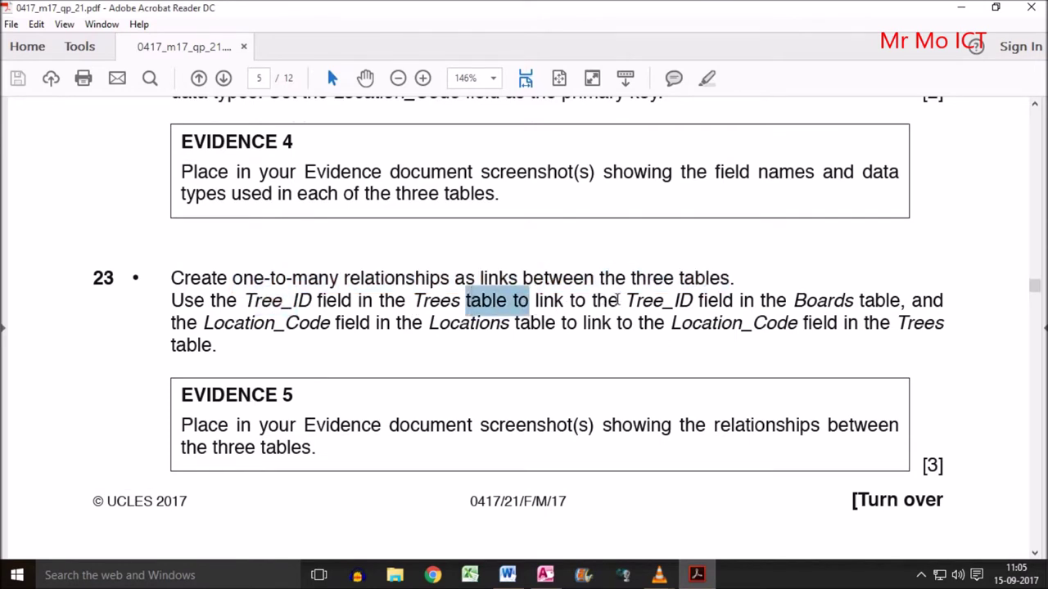
{"action": "left_click_drag", "start_coordinate": [640, 300], "coordinate": [692, 302]}
{"action": "left_click", "coordinate": [811, 297]}
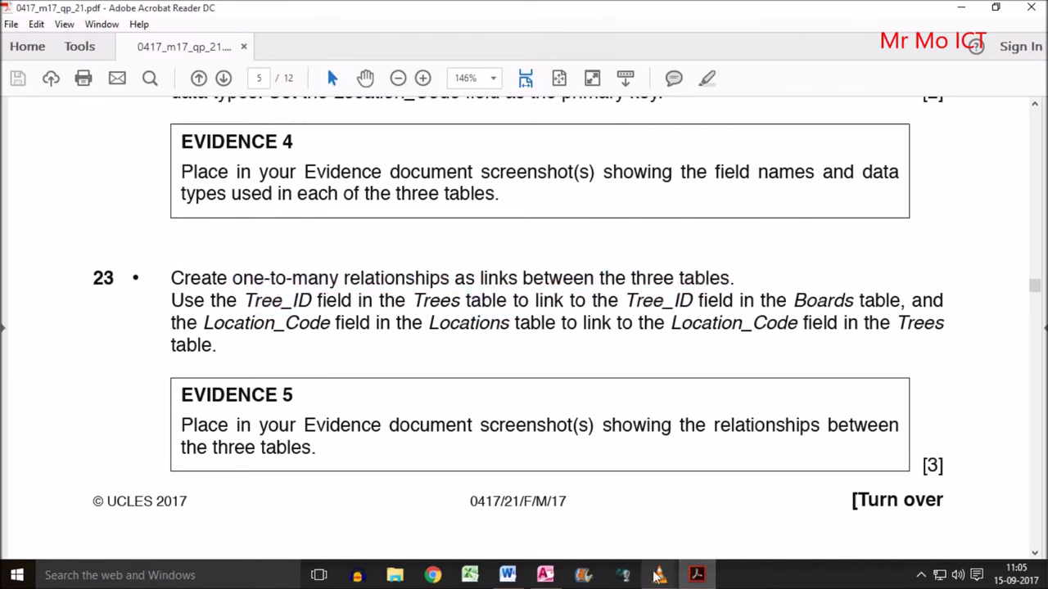
{"action": "left_click", "coordinate": [545, 575]}
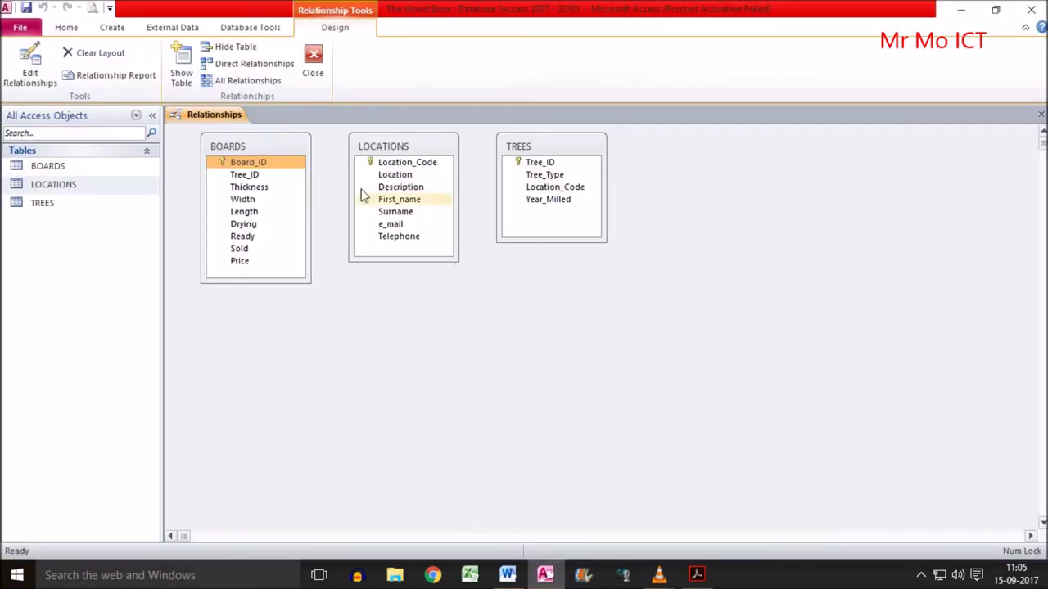
Place TREES beside BOARDS, with LOCATIONS moved out of the way, and create a one-to-many relationship between their Tree_ID fields.
{"action": "left_click", "coordinate": [243, 176]}
{"action": "left_click", "coordinate": [537, 163]}
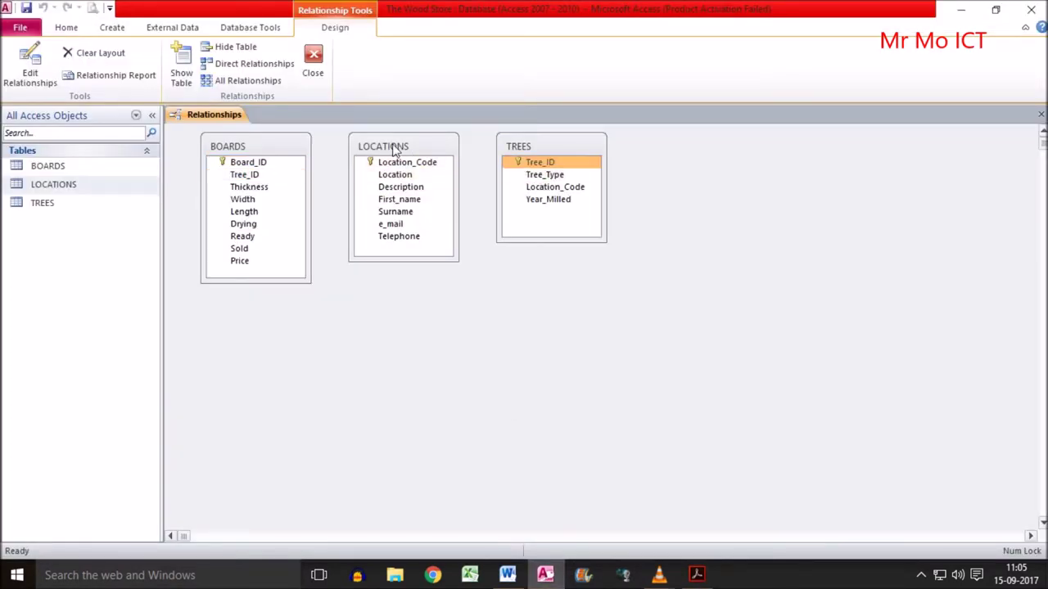
{"action": "left_click_drag", "start_coordinate": [393, 148], "coordinate": [615, 303]}
{"action": "left_click_drag", "start_coordinate": [523, 132], "coordinate": [423, 169]}
{"action": "left_click_drag", "start_coordinate": [244, 176], "coordinate": [411, 180]}
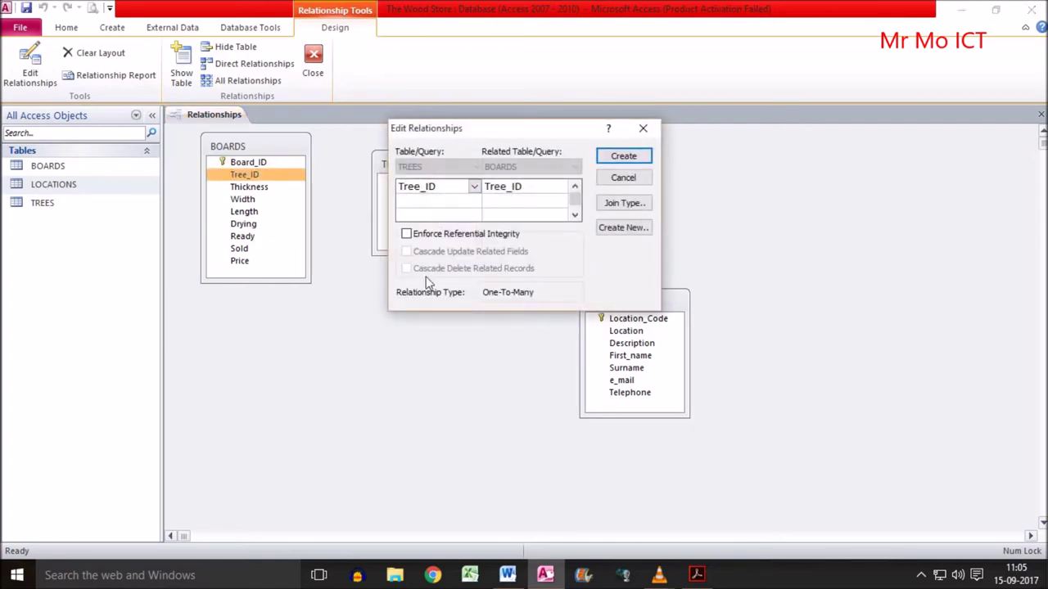
{"action": "left_click", "coordinate": [625, 157]}
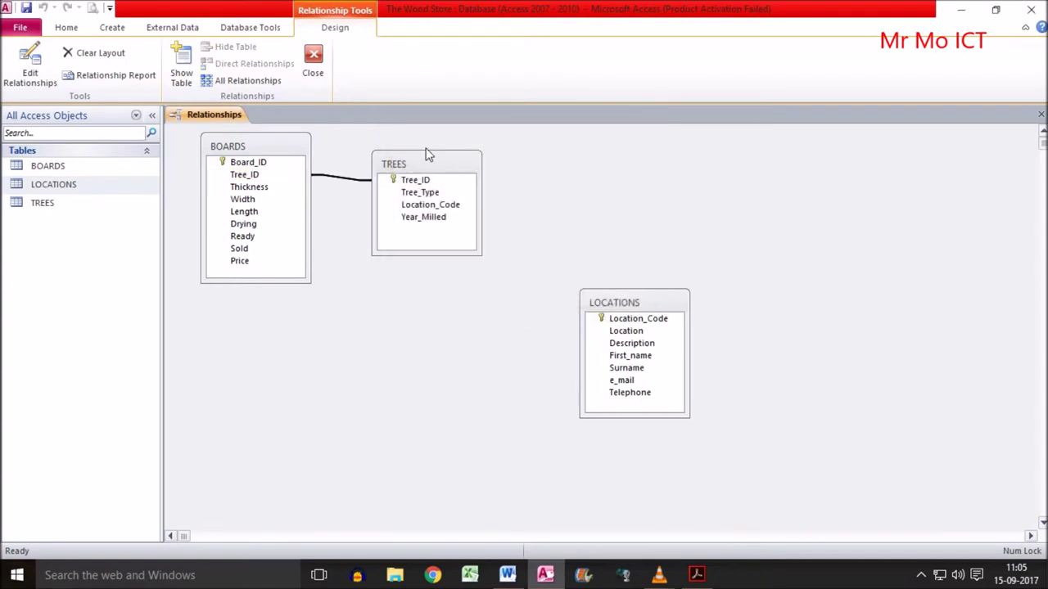
Move LOCATIONS beside TREES, check task 23, and create a relationship between the Location_Code fields of both tables.
{"action": "left_click_drag", "start_coordinate": [636, 300], "coordinate": [601, 156]}
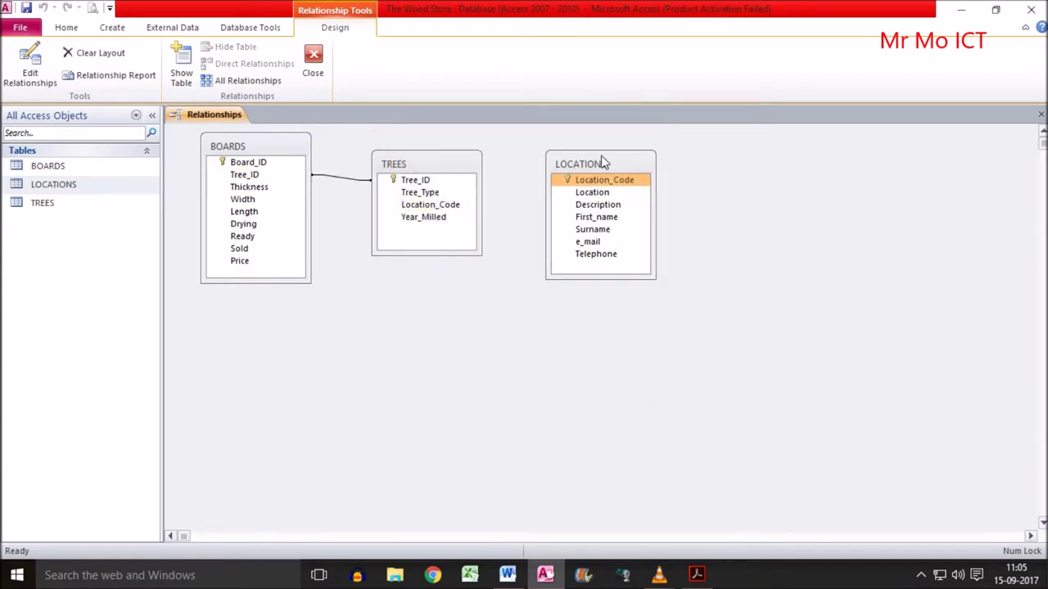
{"action": "left_click", "coordinate": [430, 205]}
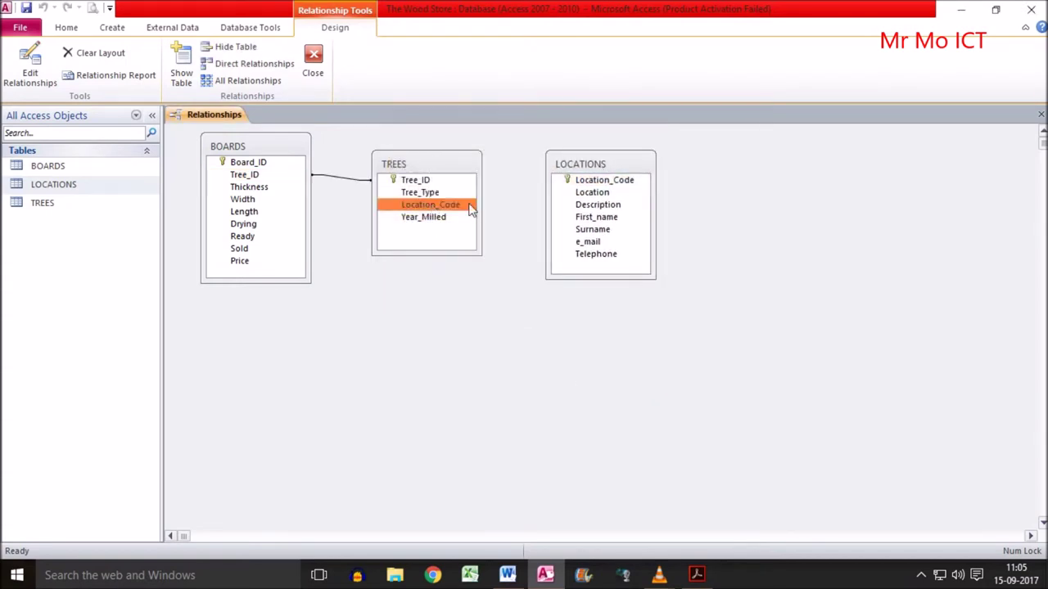
{"action": "left_click", "coordinate": [613, 179]}
{"action": "left_click", "coordinate": [697, 576]}
{"action": "left_click_drag", "start_coordinate": [671, 322], "coordinate": [793, 323]}
{"action": "left_click_drag", "start_coordinate": [248, 324], "coordinate": [319, 324]}
{"action": "left_click", "coordinate": [696, 575]}
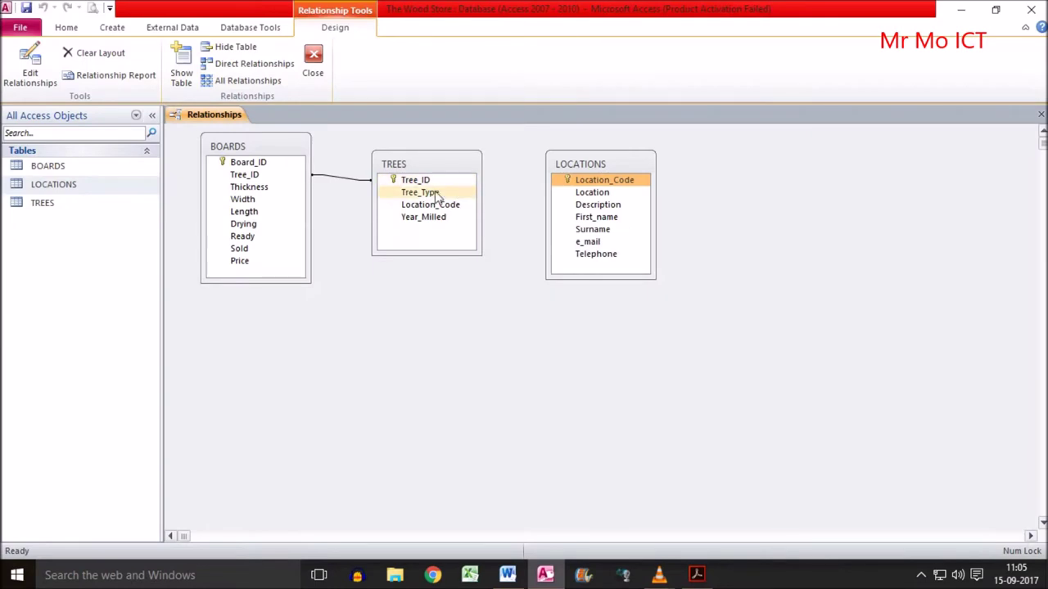
{"action": "left_click_drag", "start_coordinate": [434, 206], "coordinate": [620, 177]}
{"action": "left_click", "coordinate": [623, 156]}
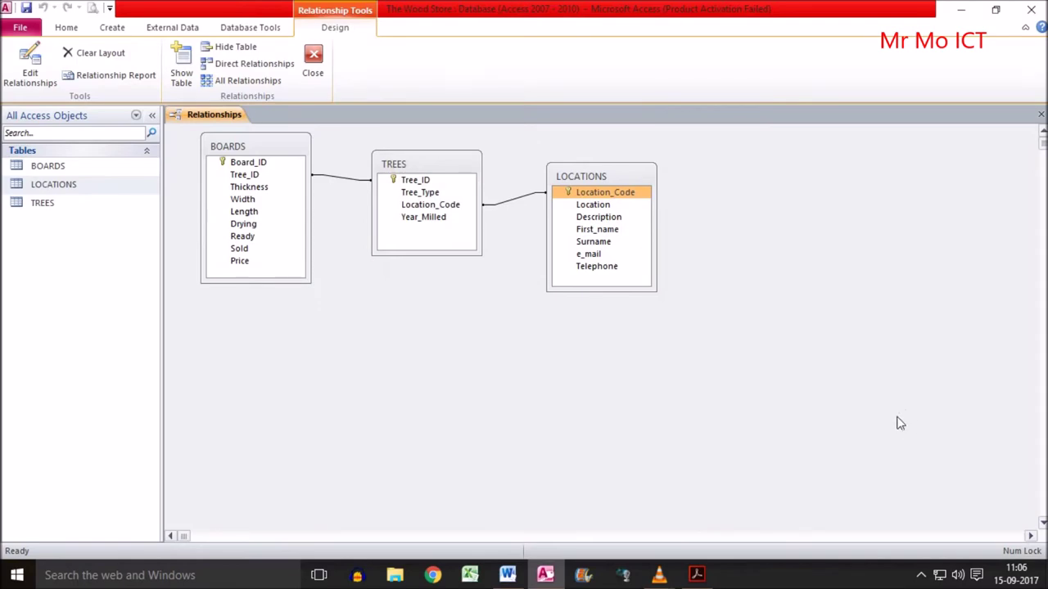
Paste a screenshot of the table relationships under the Evidence 5 heading in the Word evidence document.
{"action": "left_click", "coordinate": [507, 575]}
{"action": "left_click", "coordinate": [264, 291]}
{"action": "key", "text": "ctrl+v"}
{"action": "scroll", "coordinate": [281, 332], "scroll_direction": "down", "scroll_amount": 3}
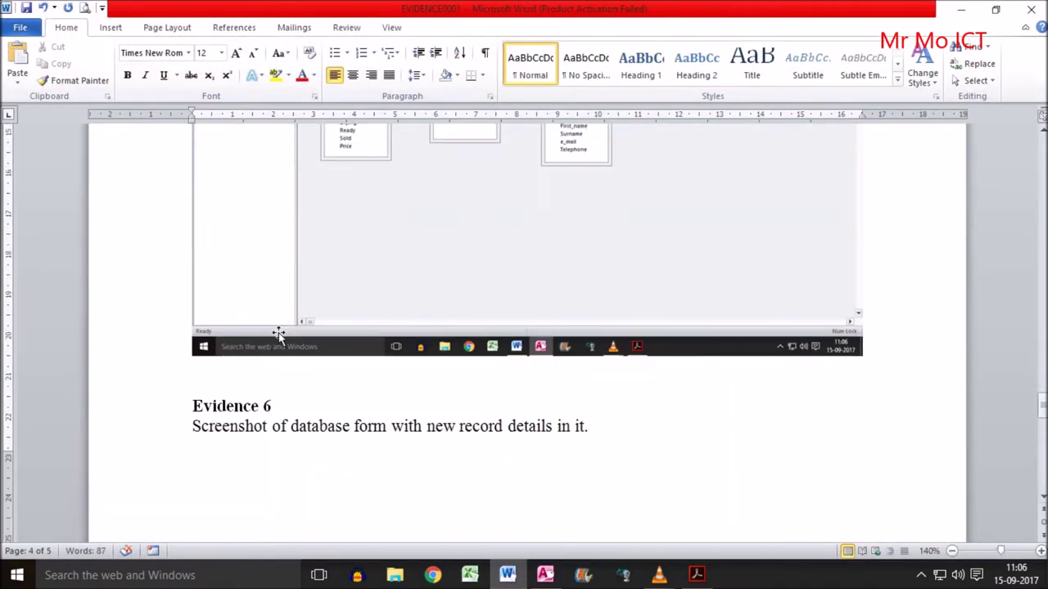
Read tasks 24 and 25 in the exam paper about the data entry form for the Trees table and its new record.
{"action": "left_click", "coordinate": [688, 575]}
{"action": "scroll", "coordinate": [412, 327], "scroll_direction": "down", "scroll_amount": 4}
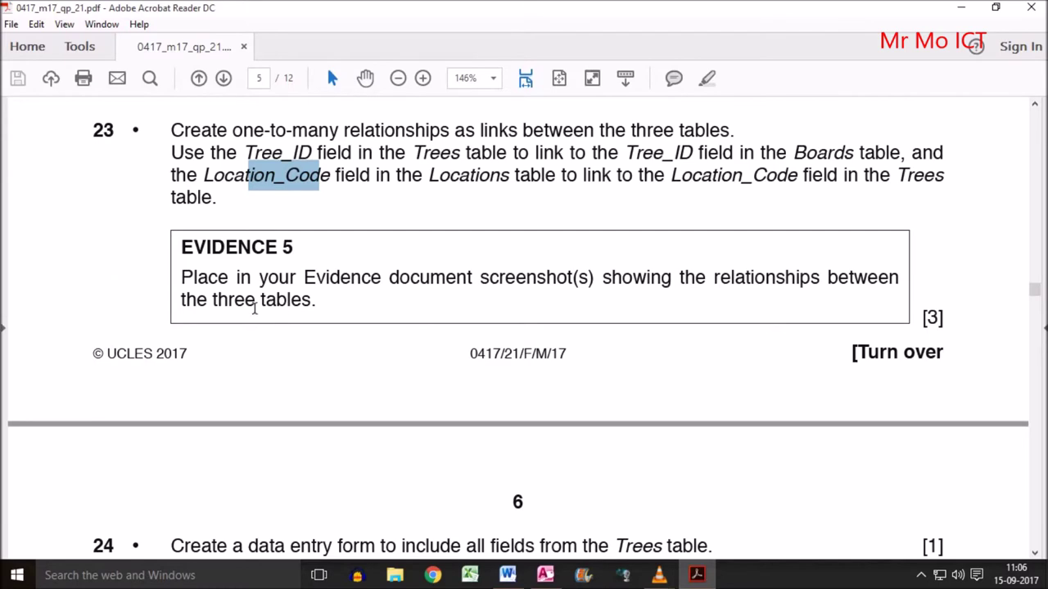
{"action": "scroll", "coordinate": [254, 308], "scroll_direction": "down", "scroll_amount": 4}
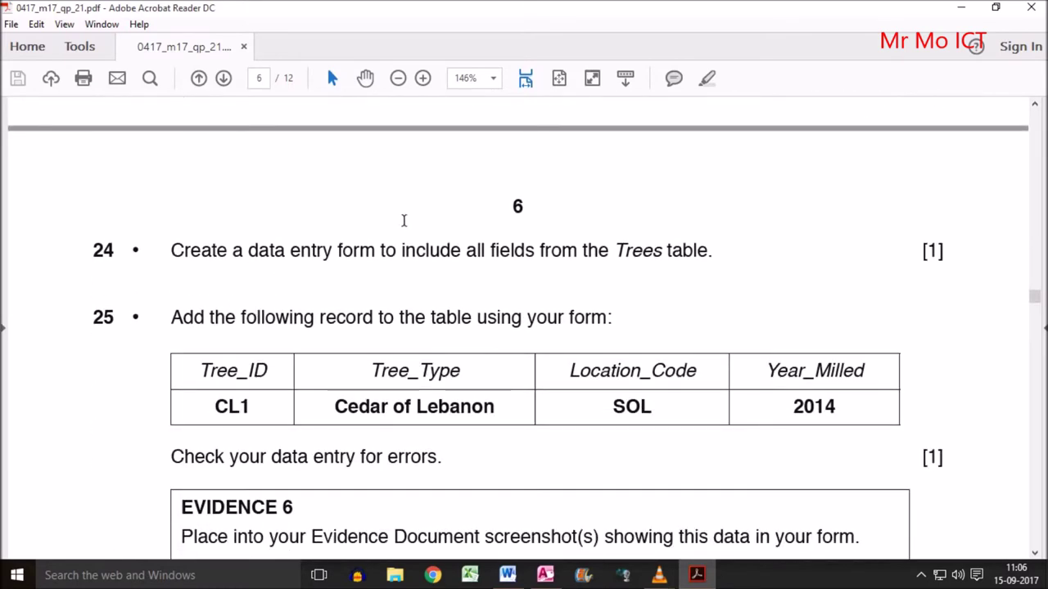
{"action": "scroll", "coordinate": [403, 221], "scroll_direction": "down", "scroll_amount": 2}
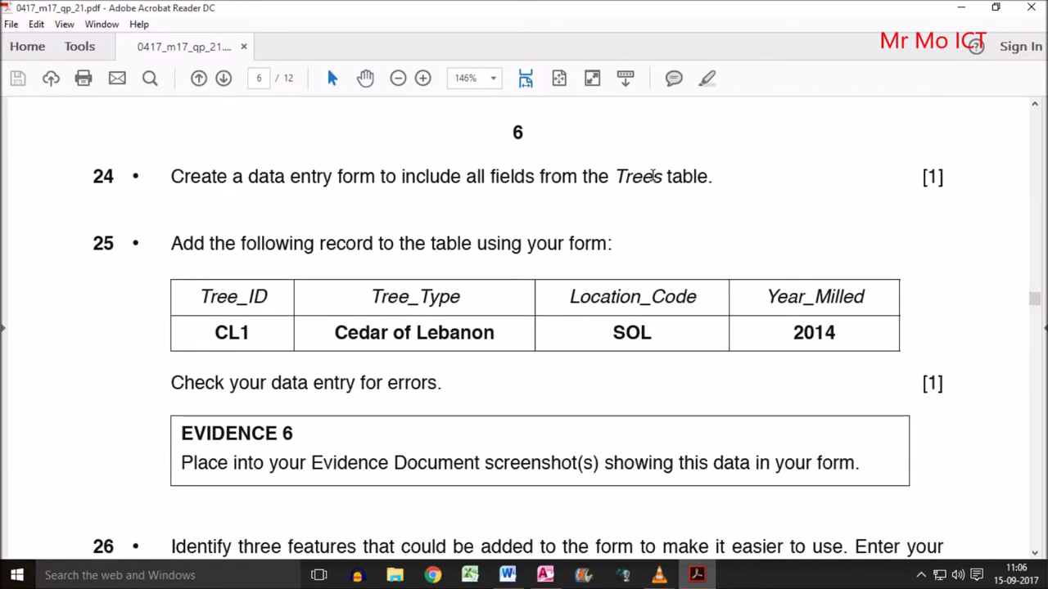
{"action": "left_click_drag", "start_coordinate": [504, 176], "coordinate": [683, 176]}
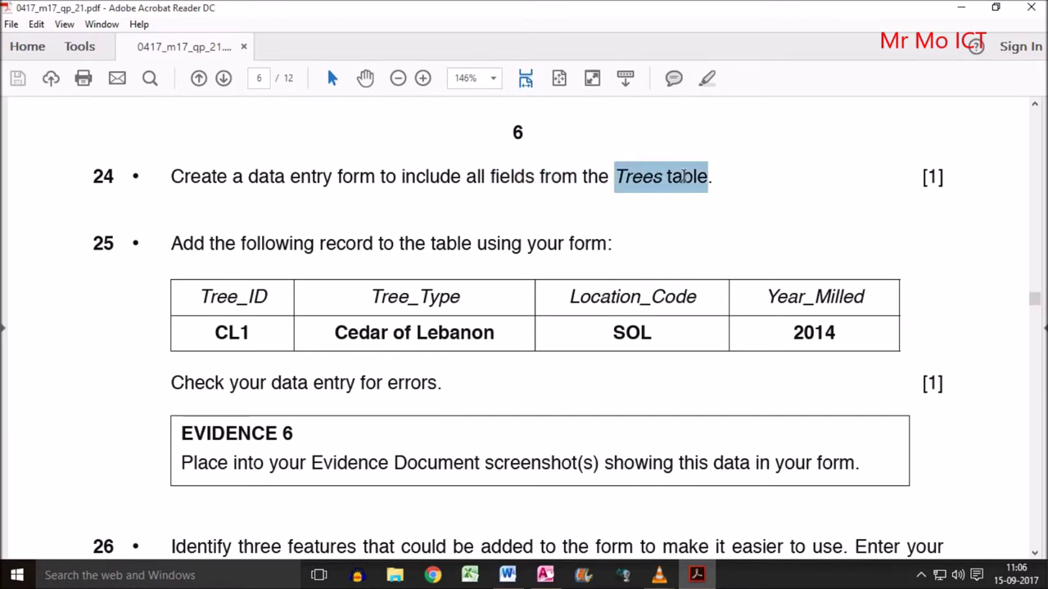
{"action": "left_click", "coordinate": [700, 576]}
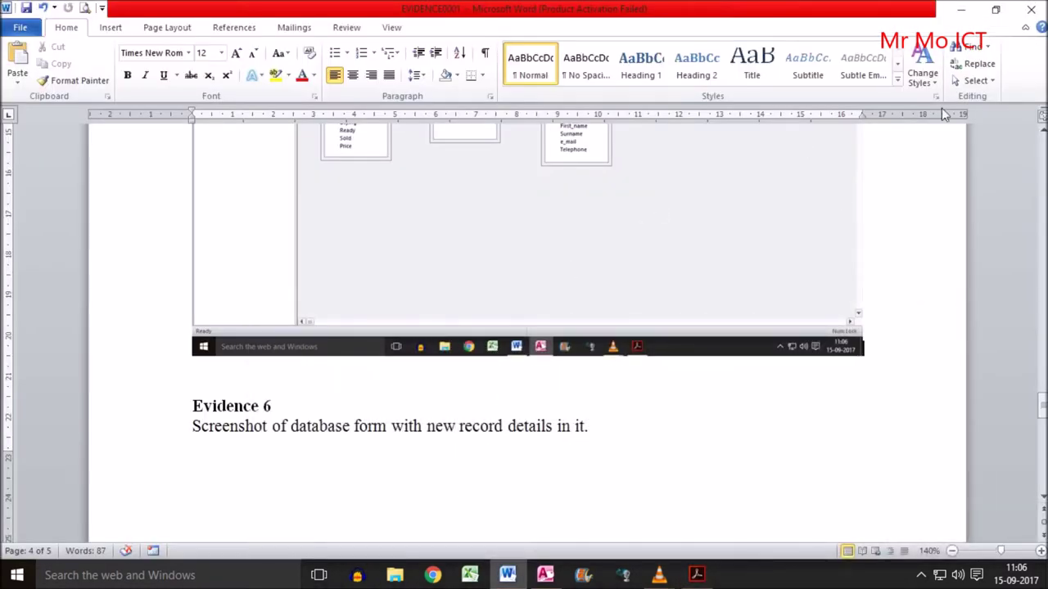
Return to Access, close the Relationships window, and use the Form Wizard to create a form titled TREES with all fields of the TREES table.
{"action": "left_click", "coordinate": [961, 9]}
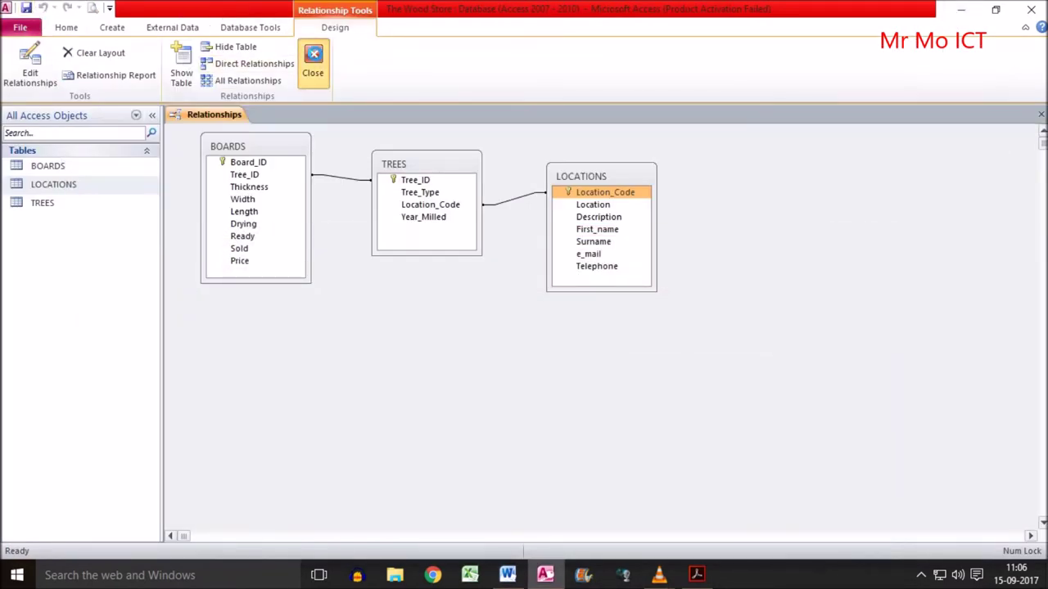
{"action": "left_click", "coordinate": [312, 53]}
{"action": "left_click", "coordinate": [49, 203]}
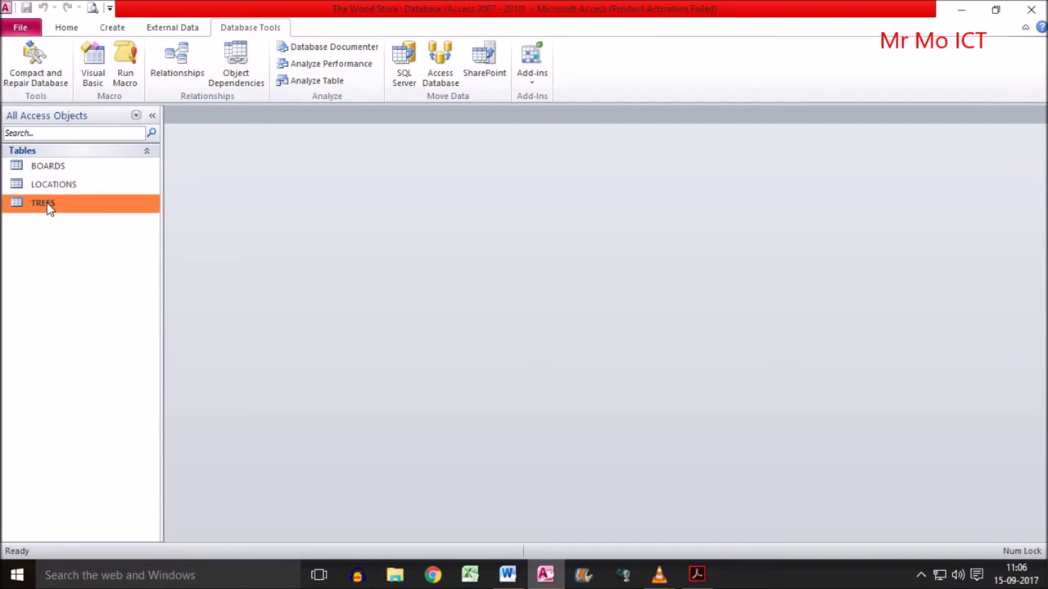
{"action": "left_click", "coordinate": [706, 580]}
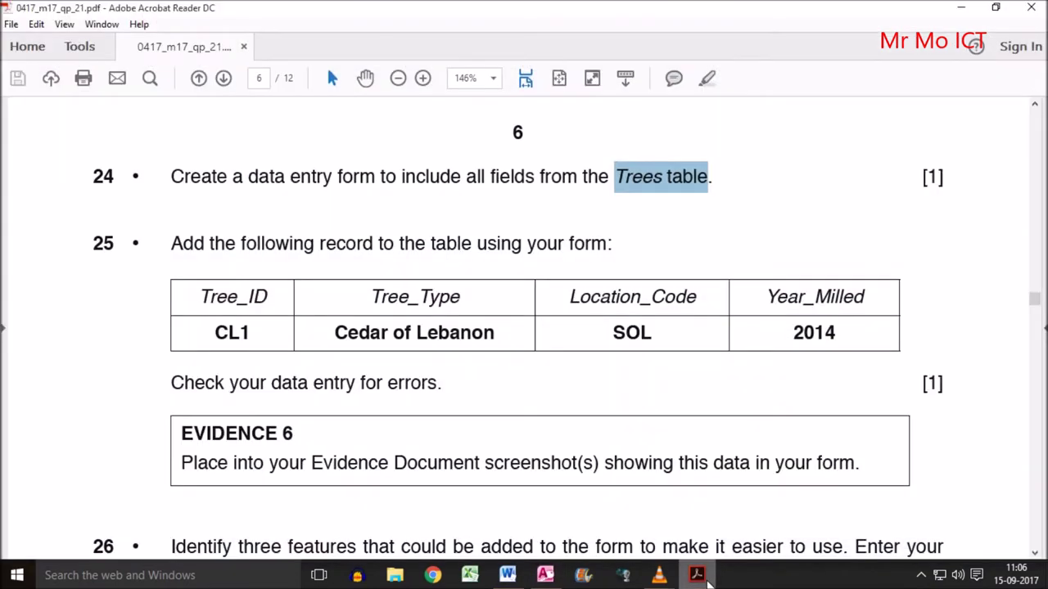
{"action": "left_click", "coordinate": [706, 580]}
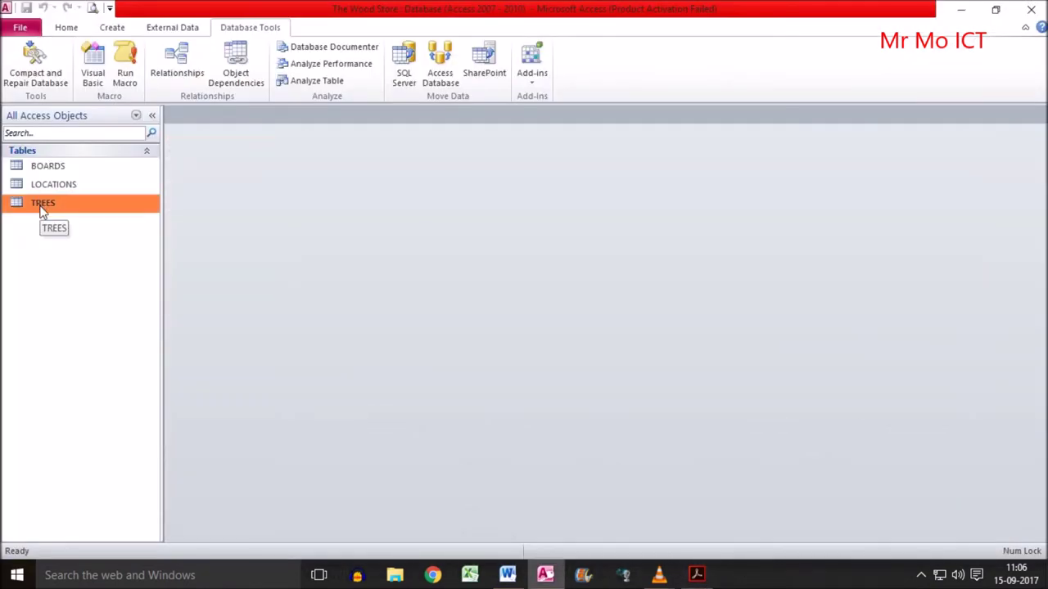
{"action": "left_click", "coordinate": [113, 27]}
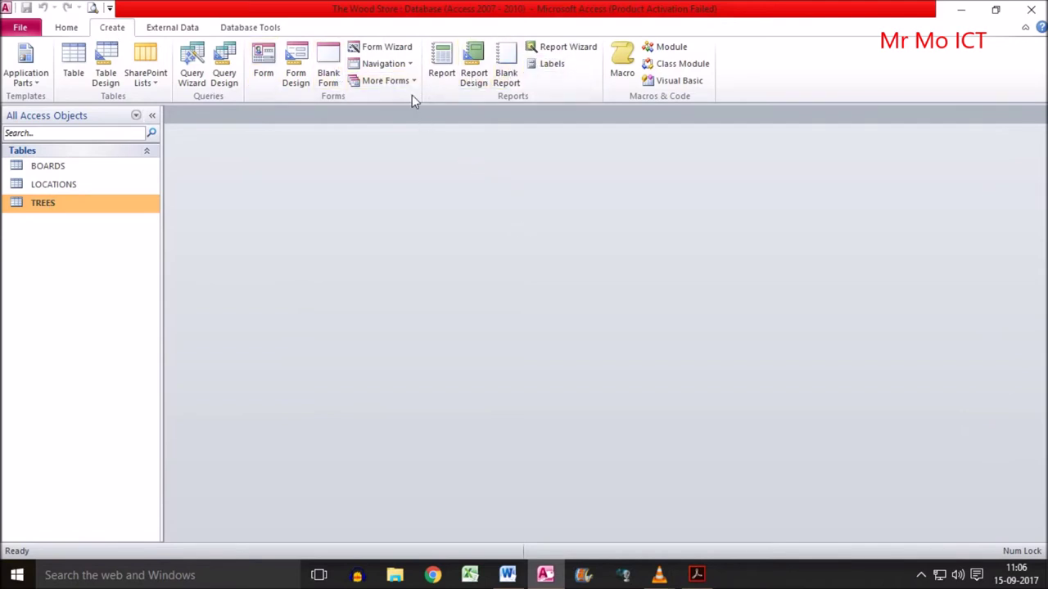
{"action": "left_click", "coordinate": [399, 51]}
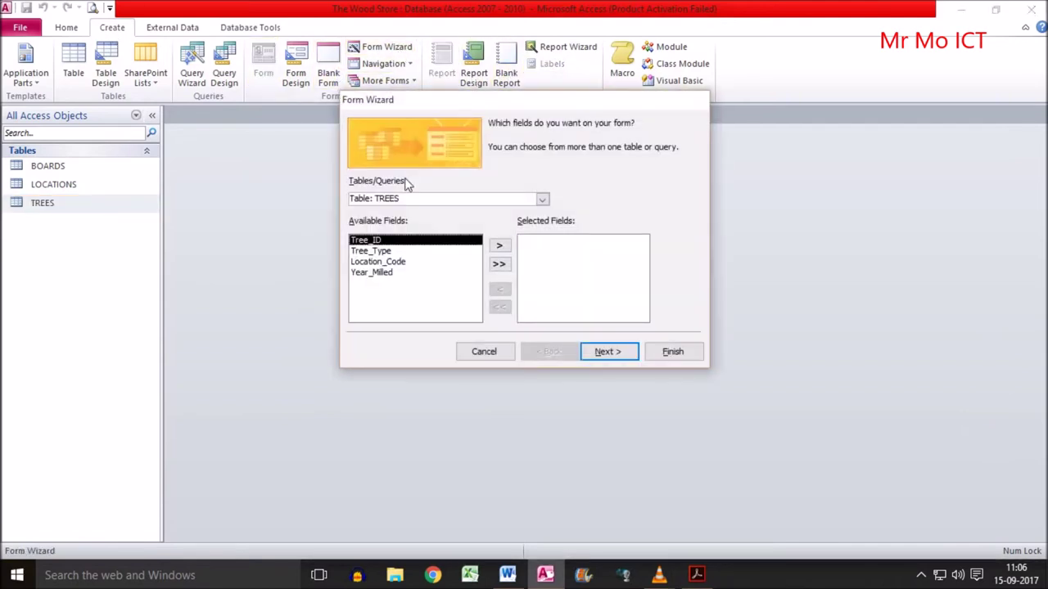
{"action": "left_click", "coordinate": [498, 263]}
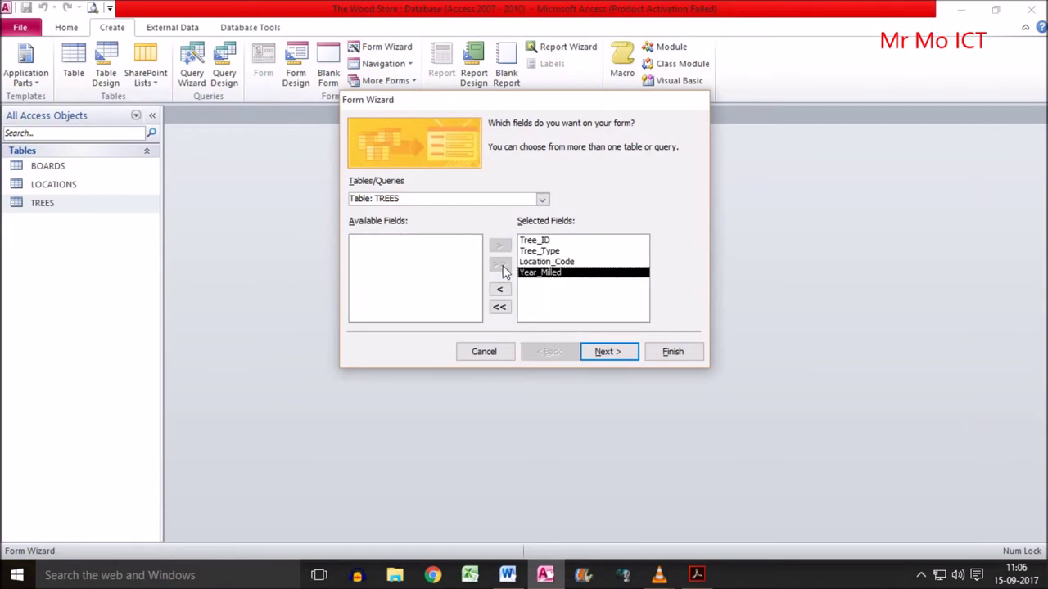
{"action": "left_click", "coordinate": [609, 351]}
{"action": "left_click", "coordinate": [614, 352]}
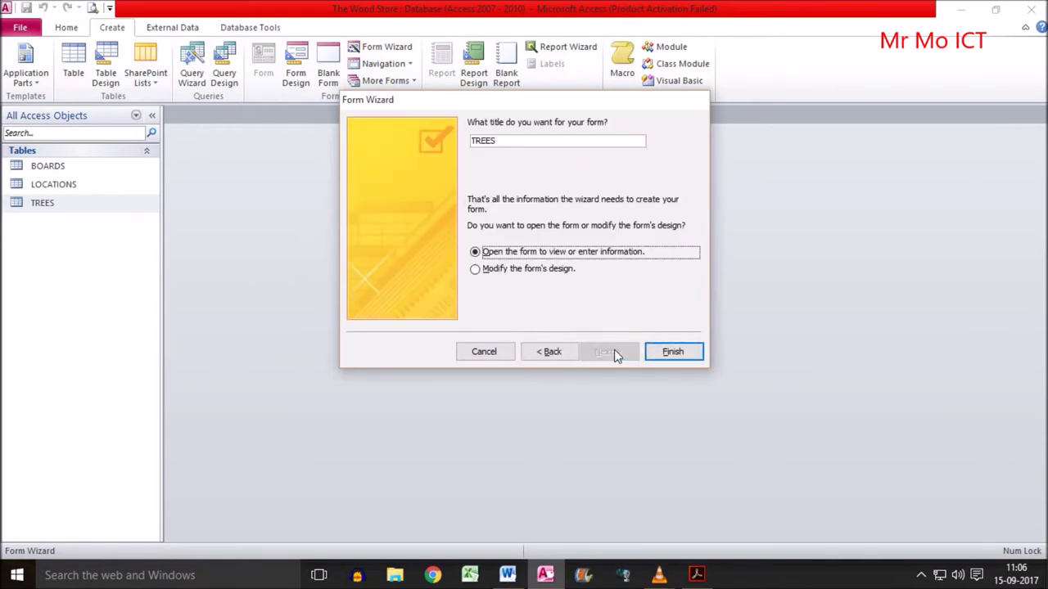
{"action": "left_click", "coordinate": [673, 352]}
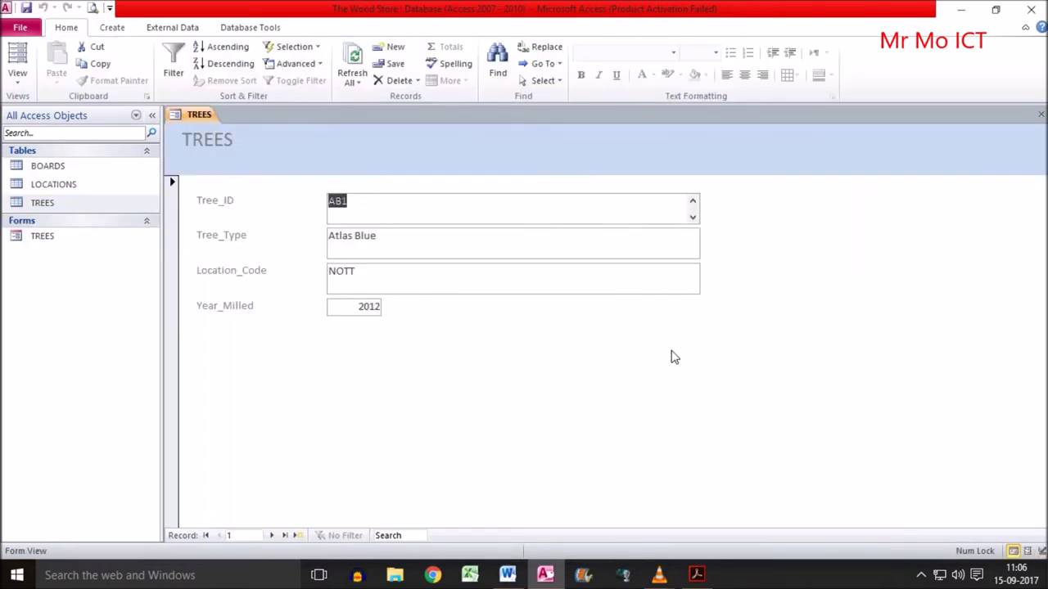
Check task 25 in the exam paper and start a new TREES form record with Tree_ID CL1 and Tree_Type Cedar of Lebanon.
{"action": "left_click", "coordinate": [696, 575]}
{"action": "left_click_drag", "start_coordinate": [171, 244], "coordinate": [612, 245]}
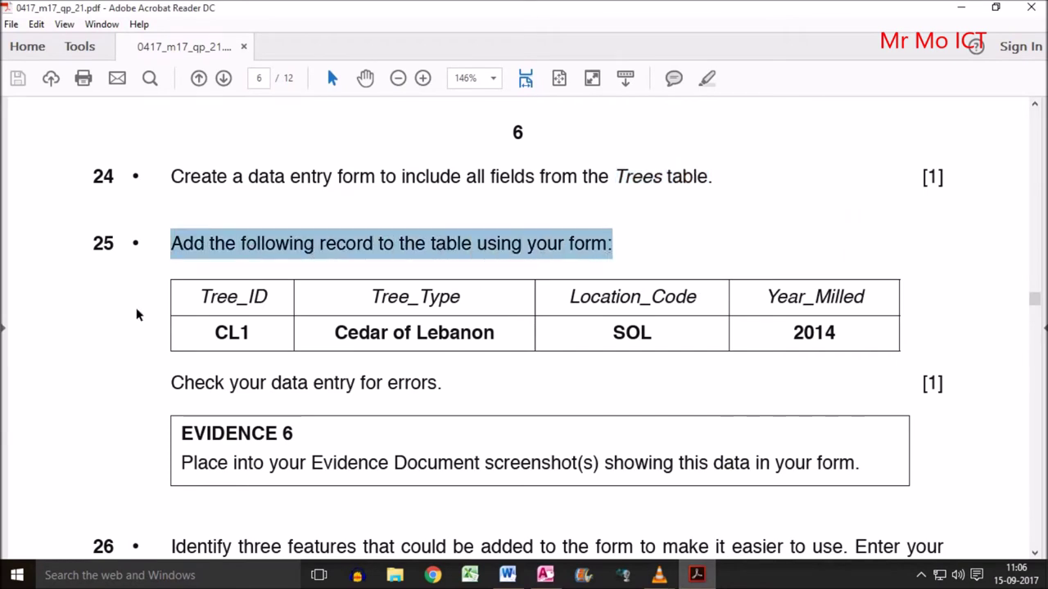
{"action": "double_click", "coordinate": [231, 333]}
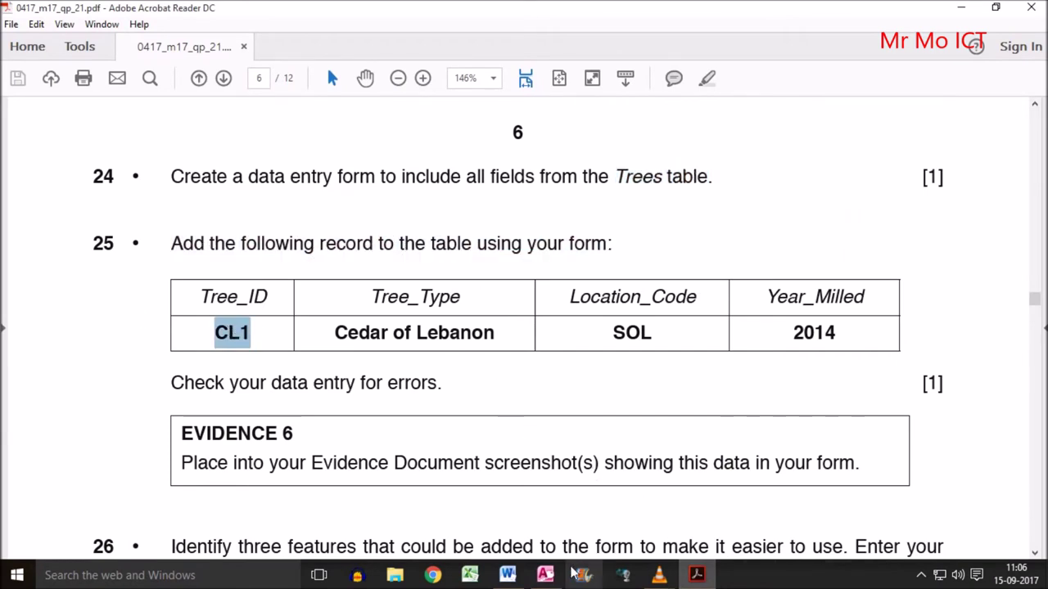
{"action": "left_click", "coordinate": [544, 575]}
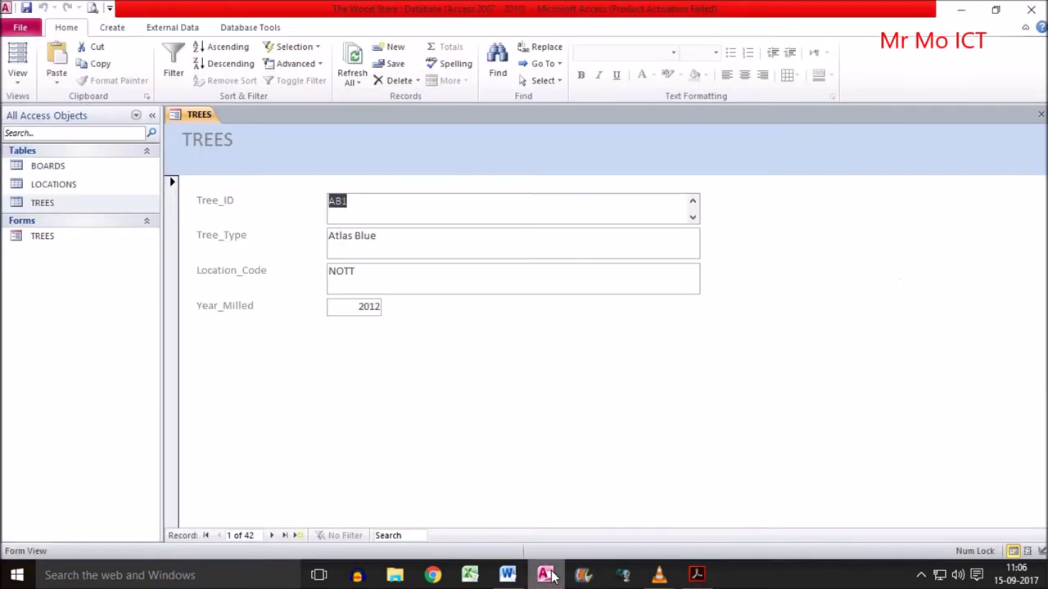
{"action": "left_click", "coordinate": [298, 535]}
{"action": "key", "text": "alt+Tab"}
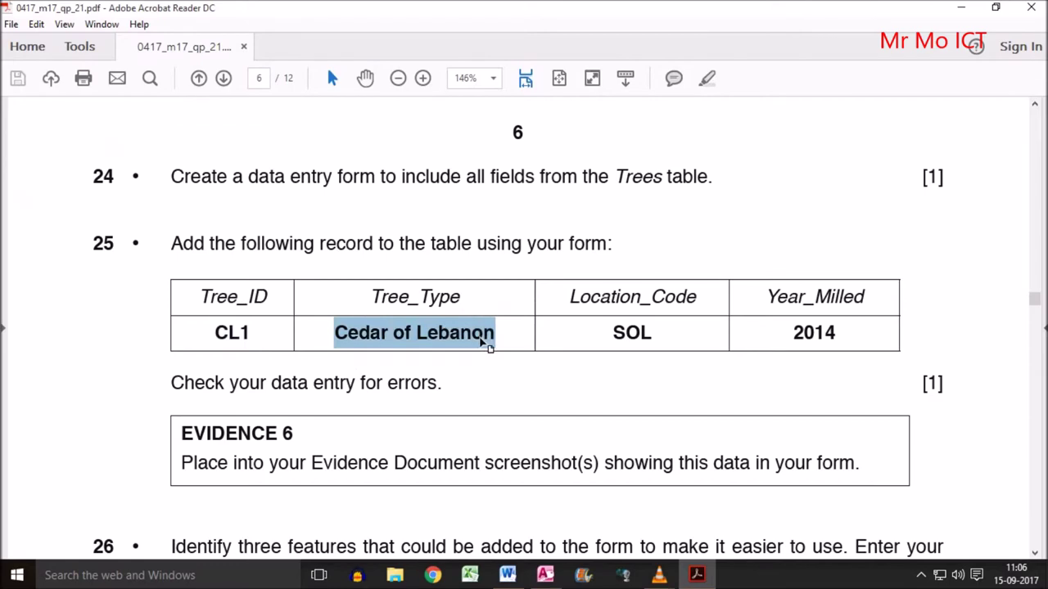
{"action": "key", "text": "alt+Tab"}
{"action": "type", "text": "Cedar of Lebanon"}
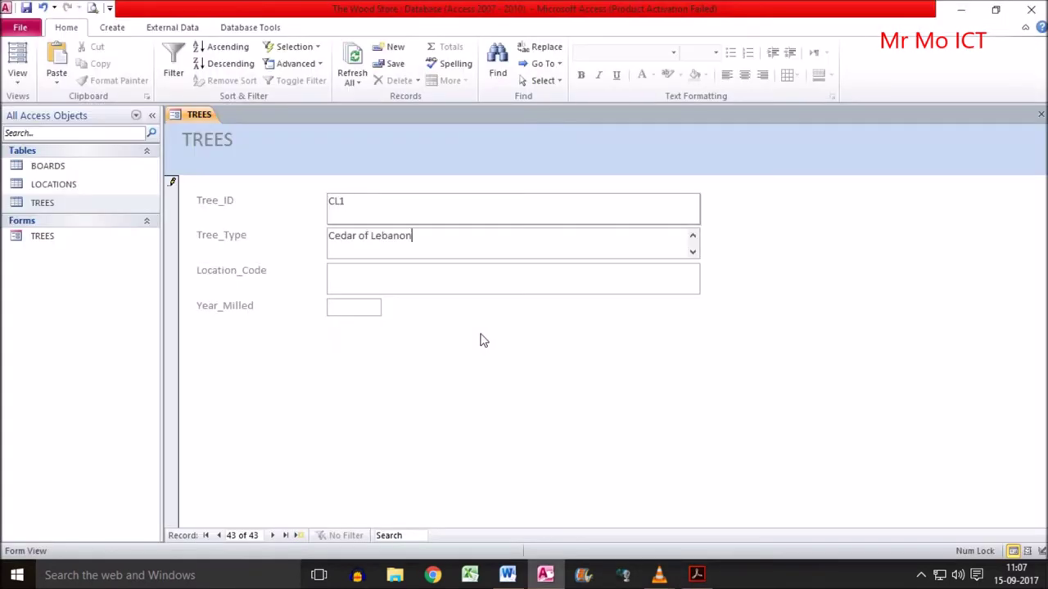
Complete the new record from the exam paper with Location_Code SOL and Year_Milled 2014, save it and redisplay it in the form.
{"action": "key", "text": "alt+Tab"}
{"action": "double_click", "coordinate": [632, 333]}
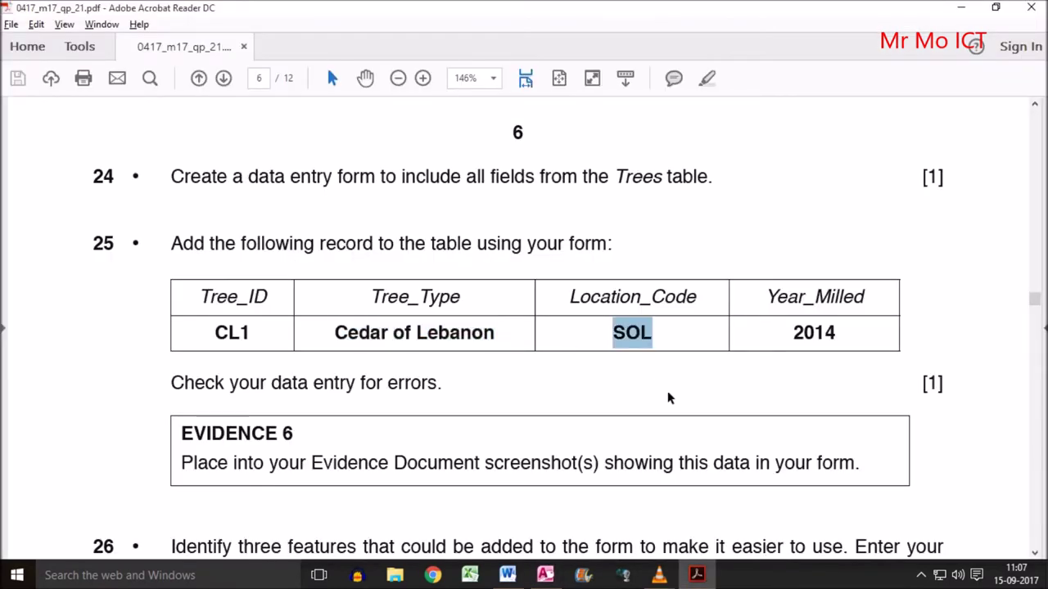
{"action": "key", "text": "alt+Tab"}
{"action": "left_click", "coordinate": [376, 271]}
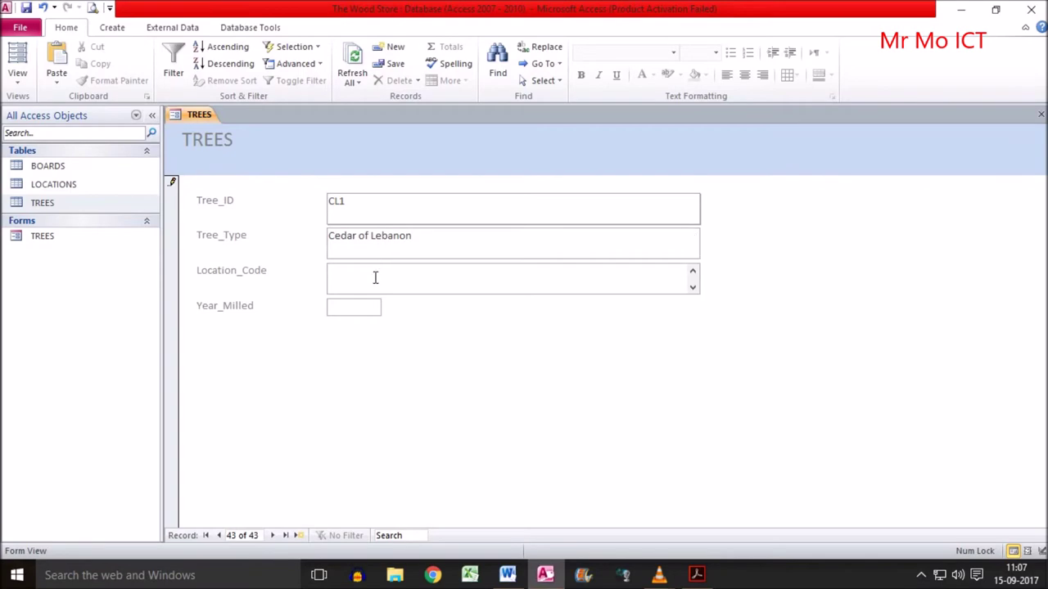
{"action": "key", "text": "alt+Tab"}
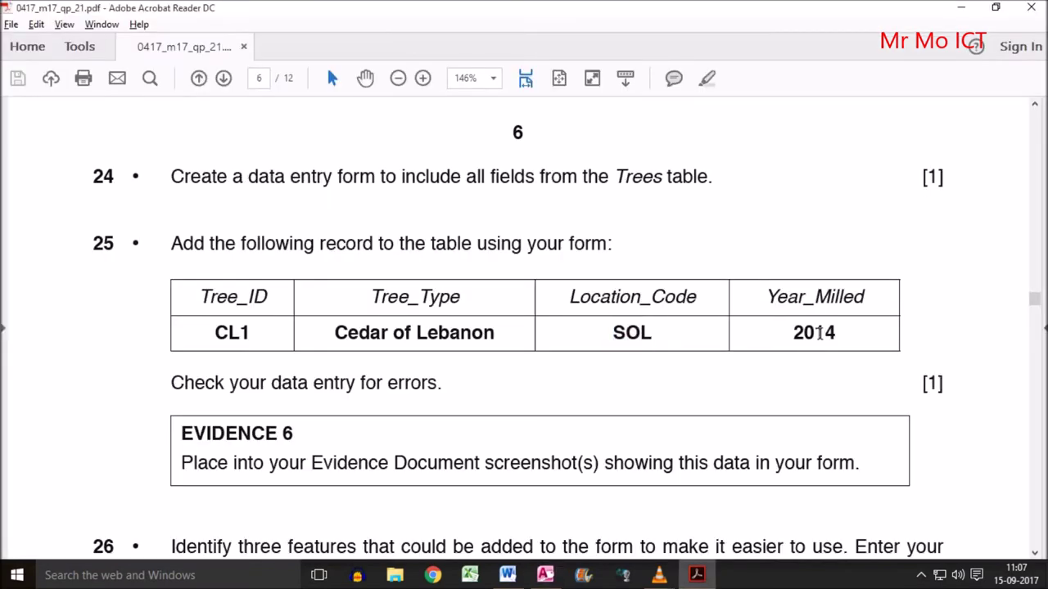
{"action": "double_click", "coordinate": [815, 336]}
{"action": "key", "text": "ctrl+c"}
{"action": "key", "text": "alt+Tab"}
{"action": "left_click", "coordinate": [370, 309]}
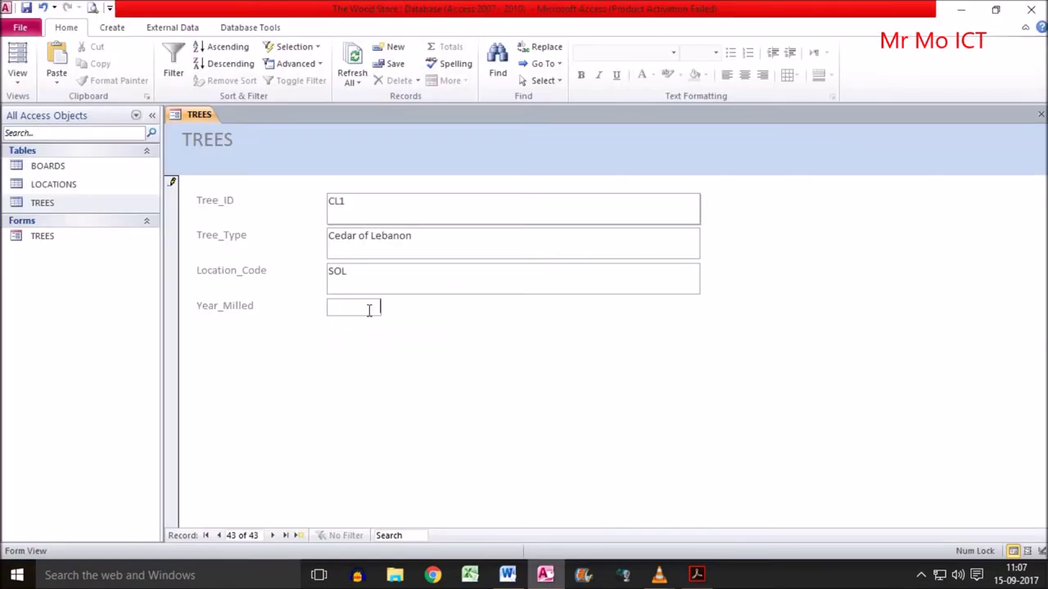
{"action": "key", "text": "ctrl+v"}
{"action": "left_click", "coordinate": [299, 537]}
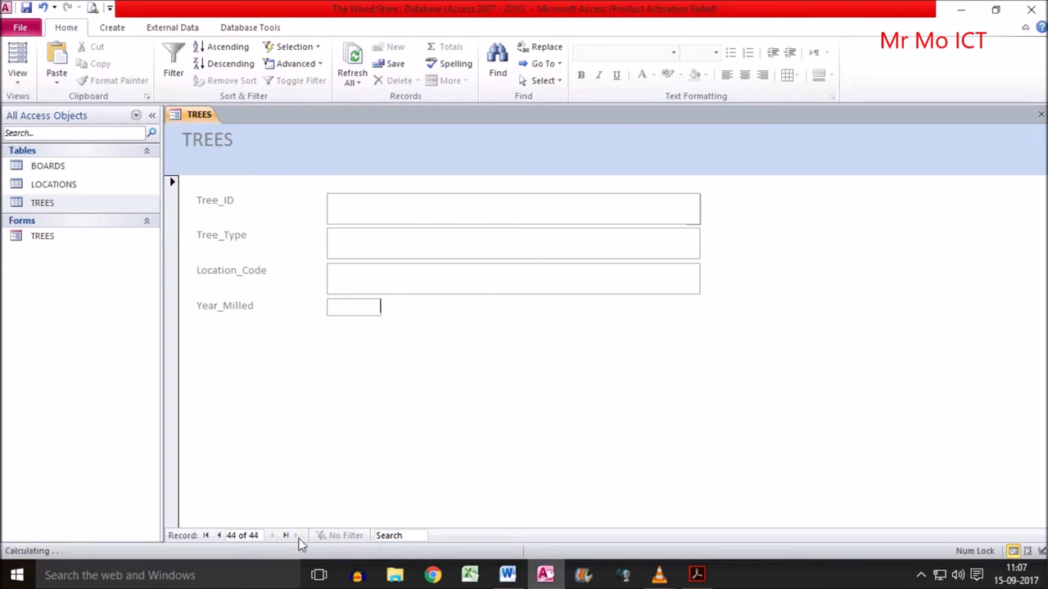
{"action": "left_click", "coordinate": [218, 536]}
Check the Evidence 6 instruction in the exam paper and paste a screenshot of the CL1 form record under Evidence 6 in the Word document.
{"action": "left_click", "coordinate": [696, 576]}
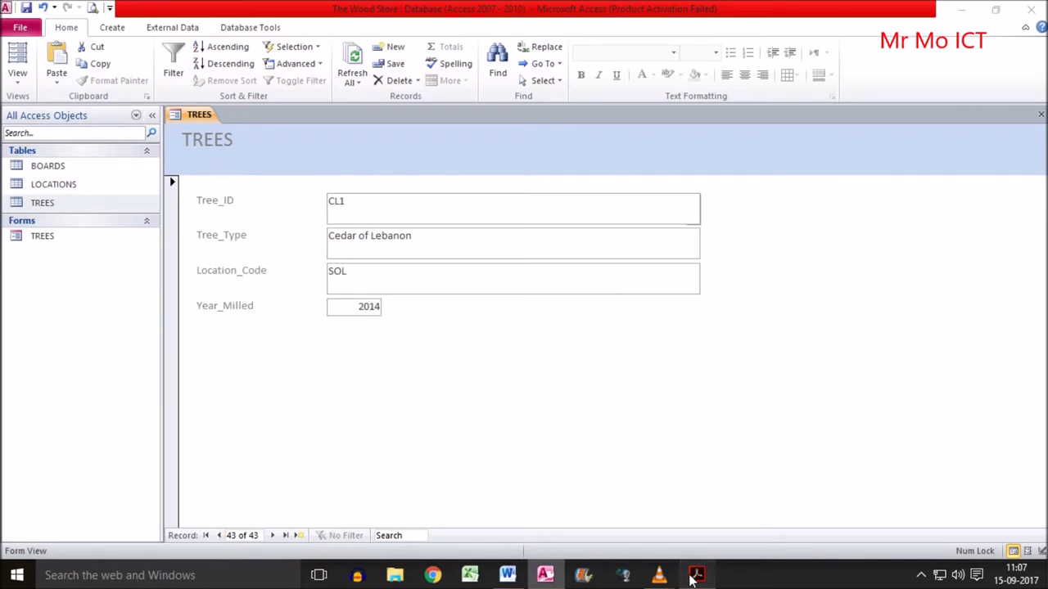
{"action": "scroll", "coordinate": [390, 362], "scroll_direction": "down", "scroll_amount": 2}
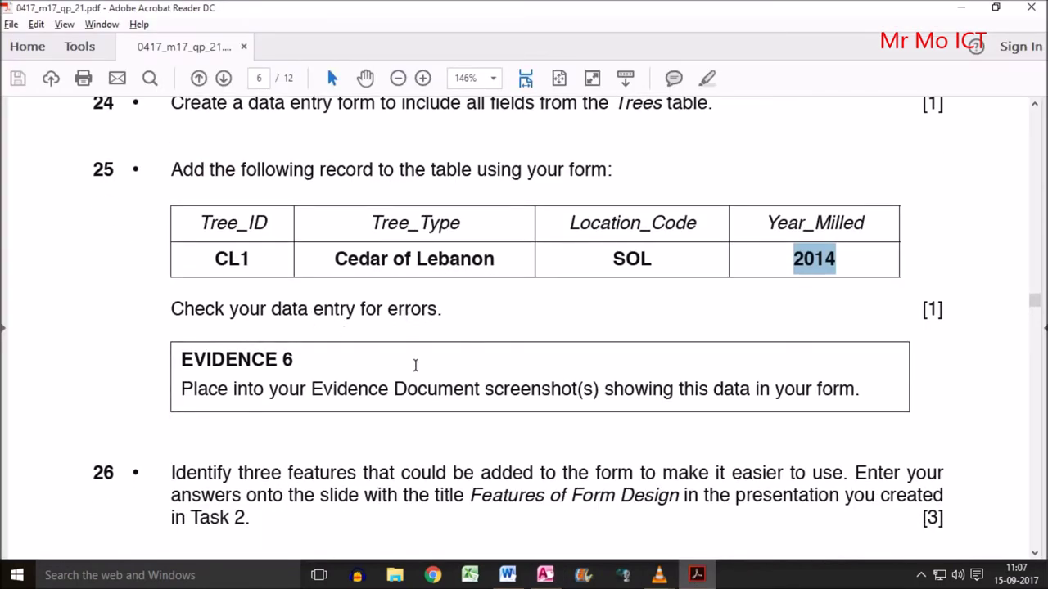
{"action": "scroll", "coordinate": [415, 365], "scroll_direction": "down", "scroll_amount": 1}
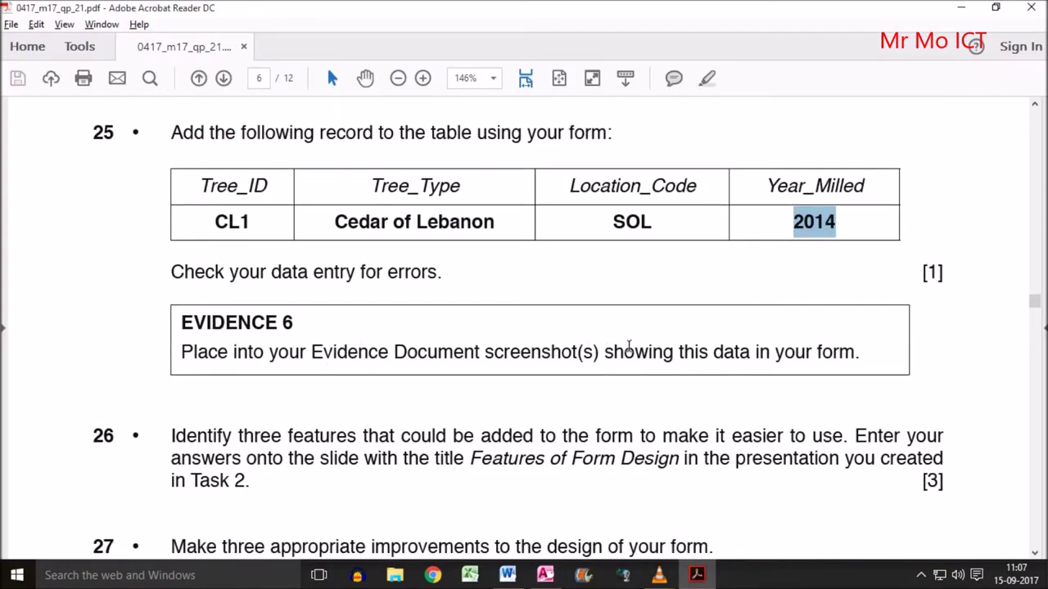
{"action": "left_click", "coordinate": [696, 575]}
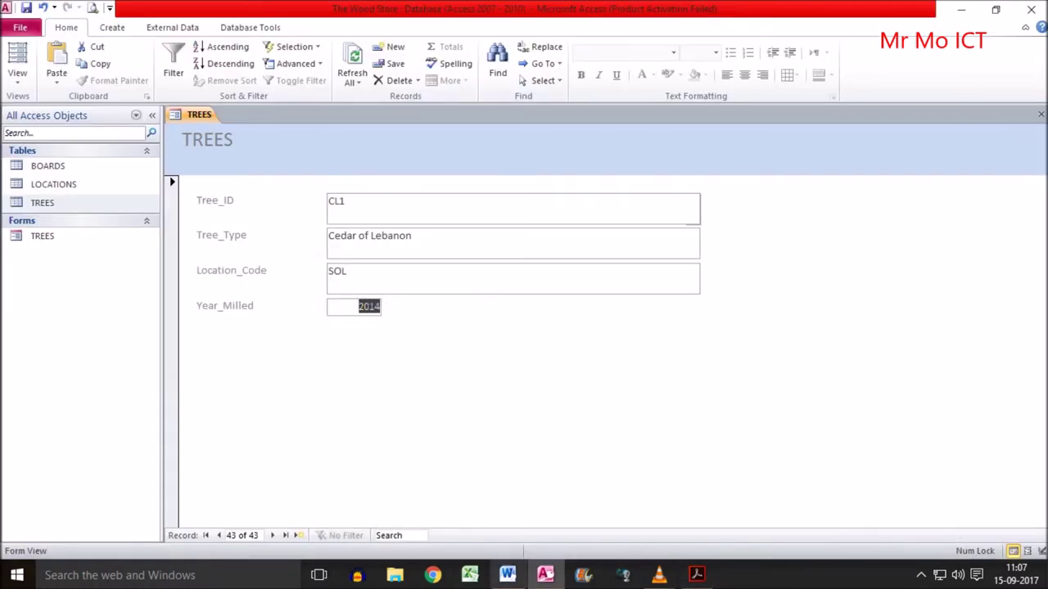
{"action": "left_click", "coordinate": [507, 576]}
{"action": "scroll", "coordinate": [344, 403], "scroll_direction": "down", "scroll_amount": 3}
{"action": "left_click", "coordinate": [225, 305]}
{"action": "left_click", "coordinate": [214, 310]}
{"action": "scroll", "coordinate": [221, 500], "scroll_direction": "down", "scroll_amount": 5}
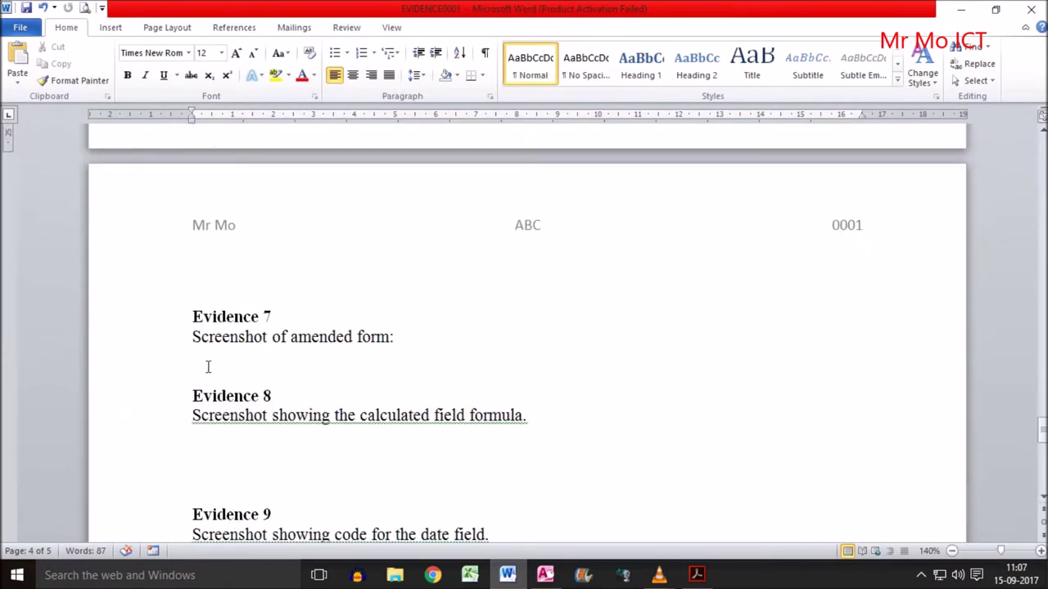
{"action": "scroll", "coordinate": [208, 261], "scroll_direction": "up", "scroll_amount": 4}
{"action": "left_click", "coordinate": [664, 236]}
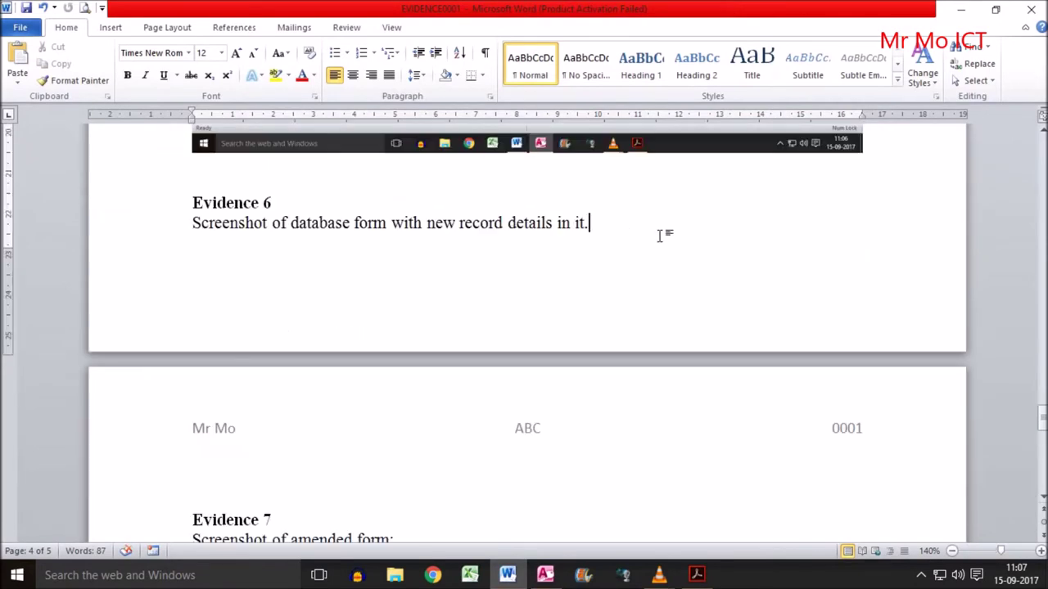
{"action": "key", "text": "Down"}
{"action": "key", "text": "ctrl+v"}
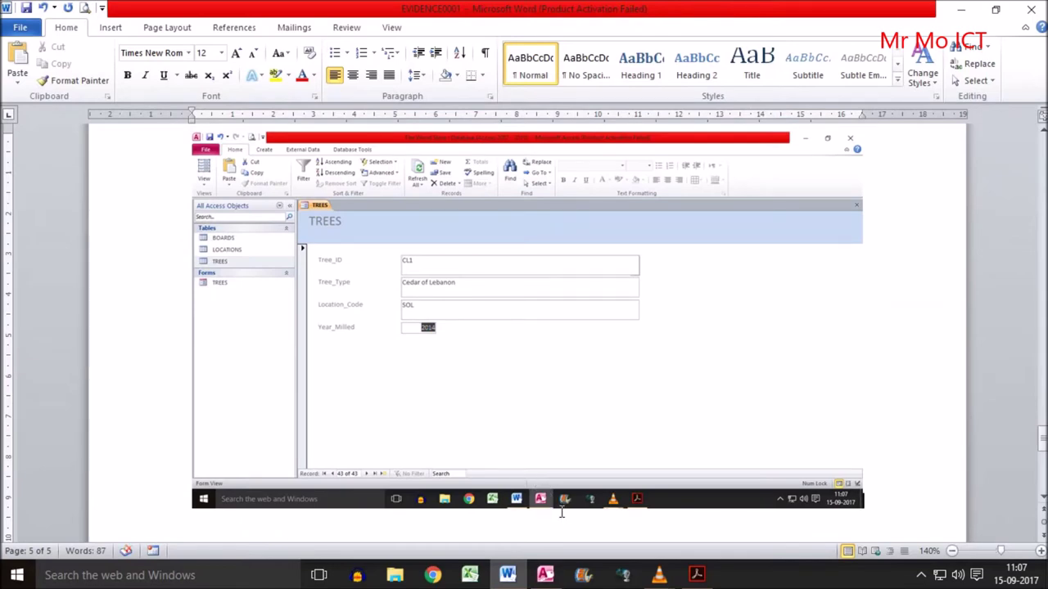
Read tasks 26 and 27 in the exam paper about form features, design improvements and the Evidence 7 screenshot.
{"action": "left_click", "coordinate": [697, 575]}
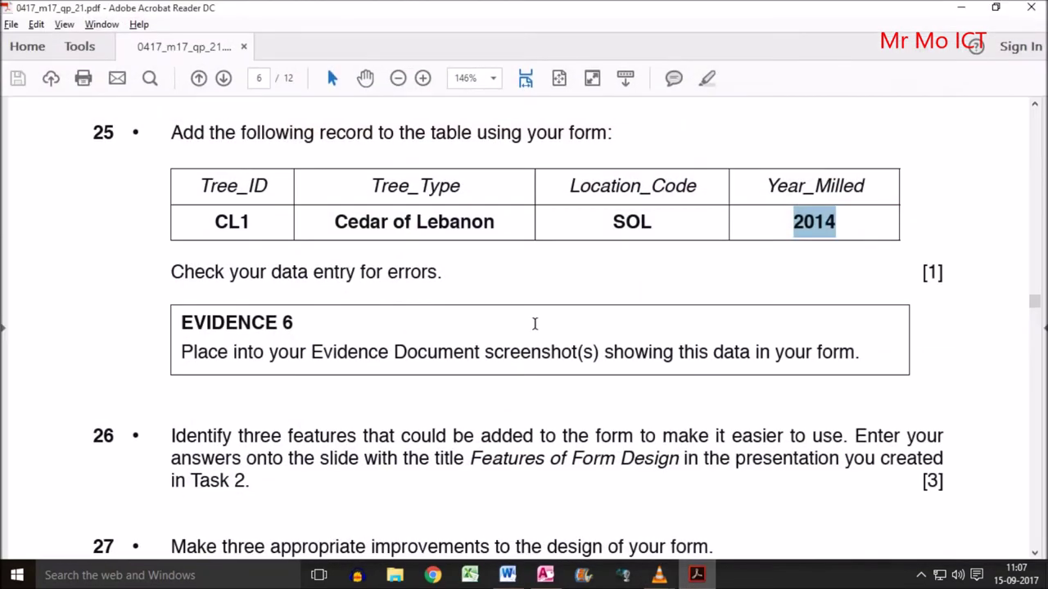
{"action": "scroll", "coordinate": [402, 324], "scroll_direction": "down", "scroll_amount": 2}
{"action": "scroll", "coordinate": [401, 326], "scroll_direction": "down", "scroll_amount": 2}
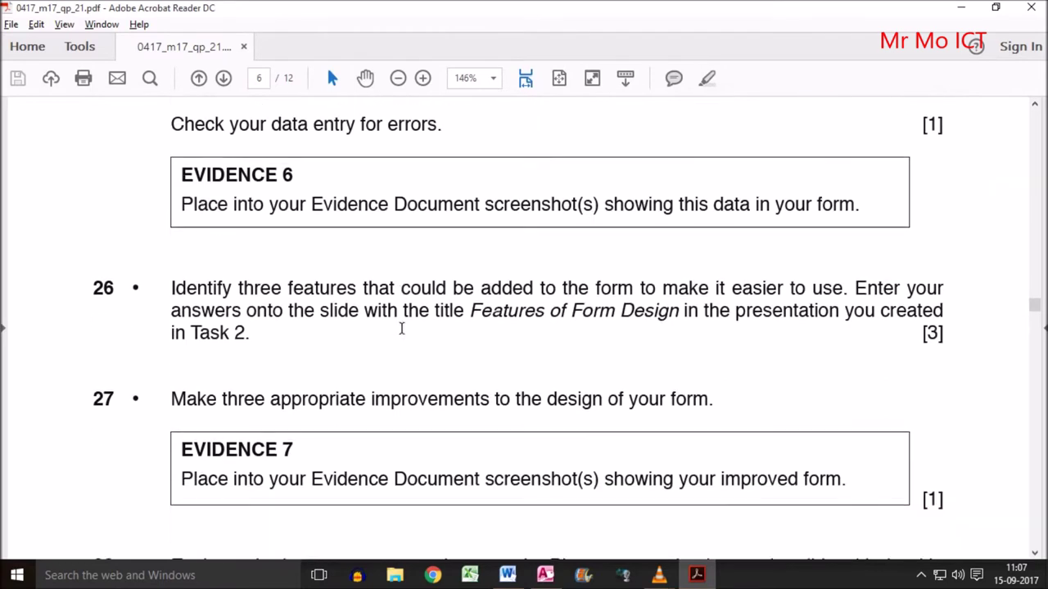
{"action": "left_click_drag", "start_coordinate": [308, 287], "coordinate": [425, 288]}
{"action": "left_click_drag", "start_coordinate": [509, 288], "coordinate": [723, 288]}
{"action": "left_click_drag", "start_coordinate": [790, 288], "coordinate": [901, 295]}
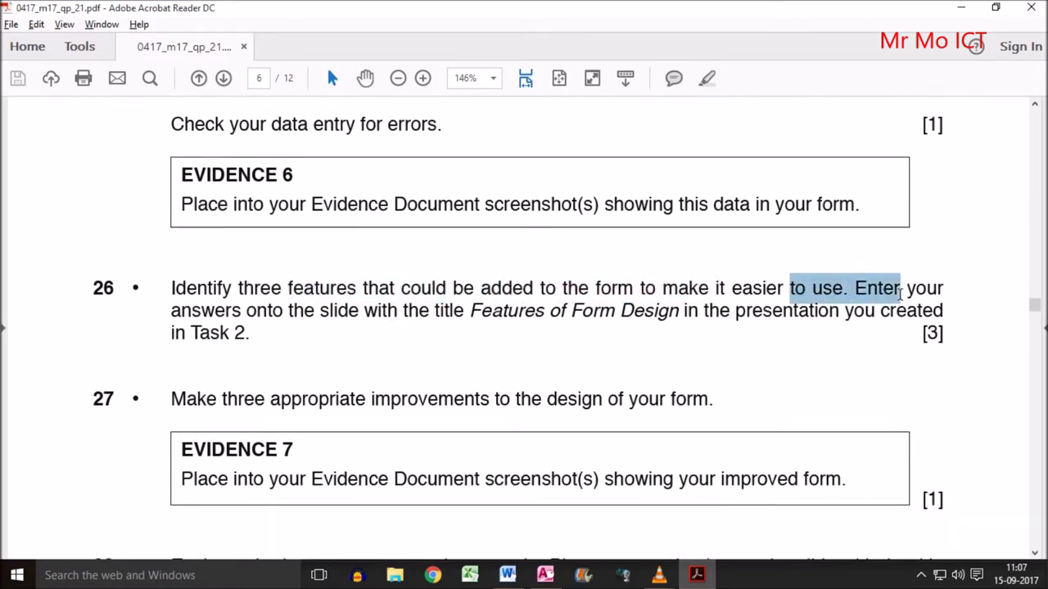
{"action": "left_click_drag", "start_coordinate": [221, 313], "coordinate": [690, 326]}
{"action": "scroll", "coordinate": [262, 315], "scroll_direction": "down", "scroll_amount": 1}
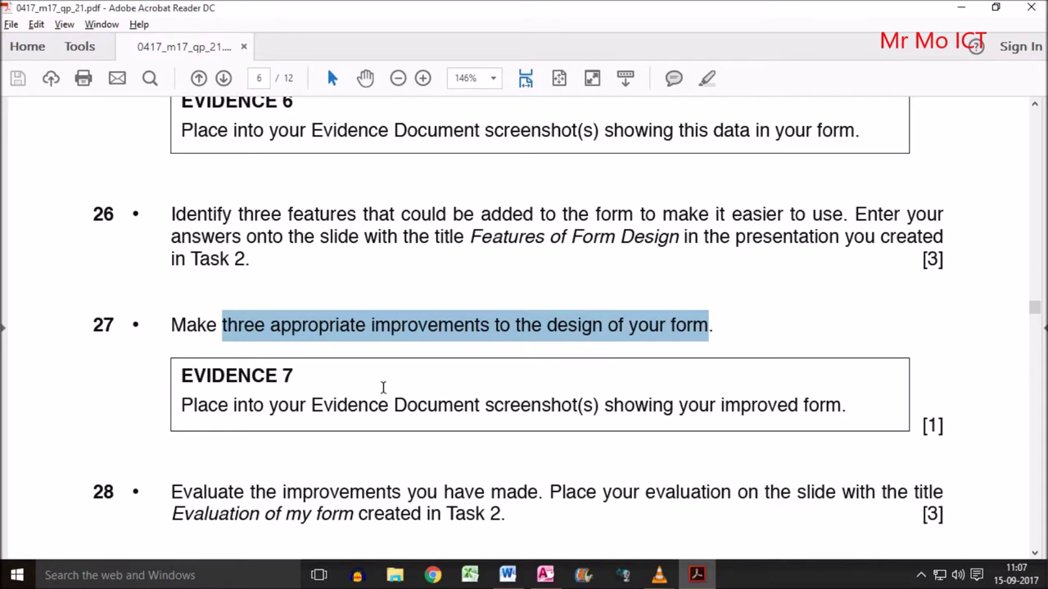
{"action": "left_click_drag", "start_coordinate": [237, 214], "coordinate": [474, 215]}
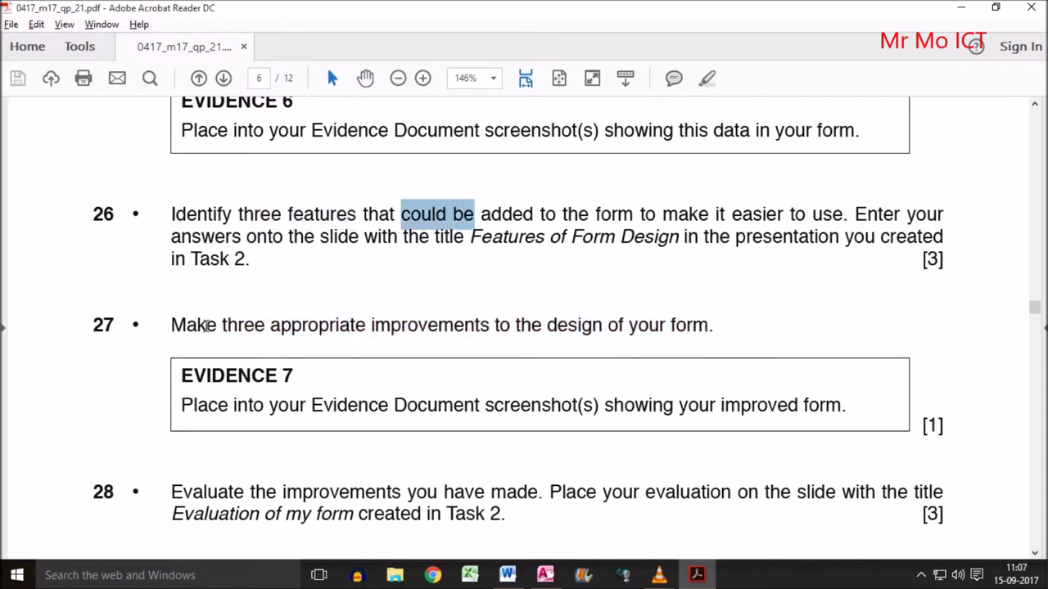
{"action": "left_click_drag", "start_coordinate": [200, 325], "coordinate": [710, 333]}
{"action": "left_click_drag", "start_coordinate": [182, 405], "coordinate": [807, 411]}
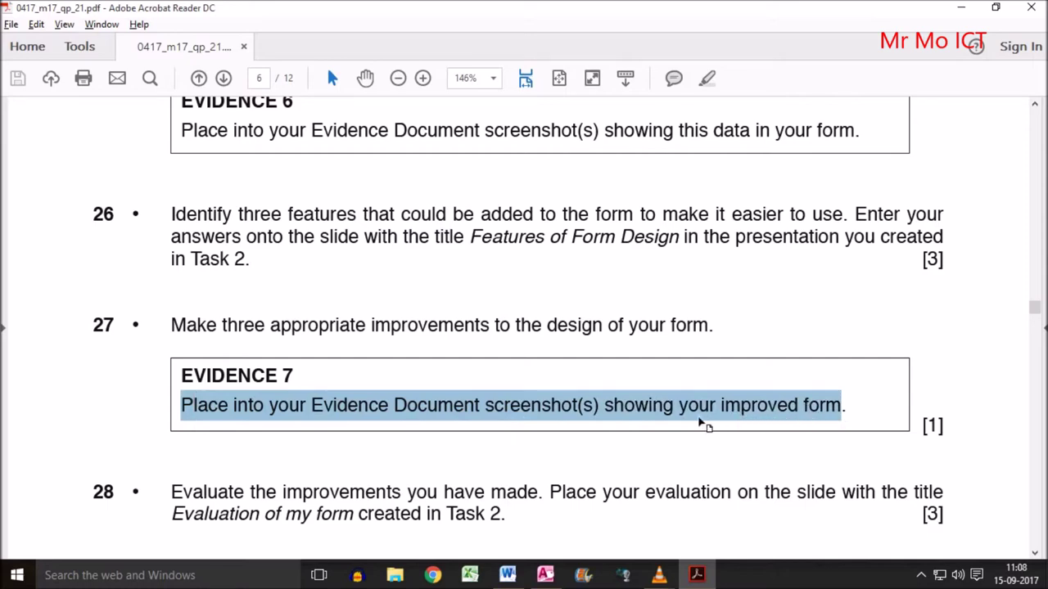
Return to Access, open the TREES form in Design View and extend the Form Footer to about 1.5 cm high.
{"action": "left_click", "coordinate": [697, 576]}
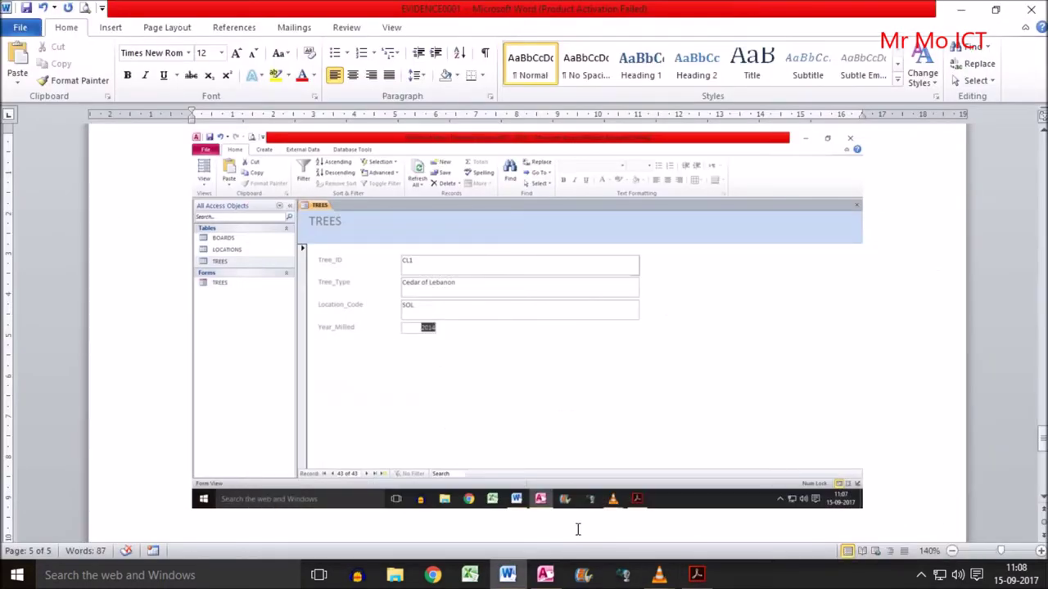
{"action": "left_click", "coordinate": [506, 577]}
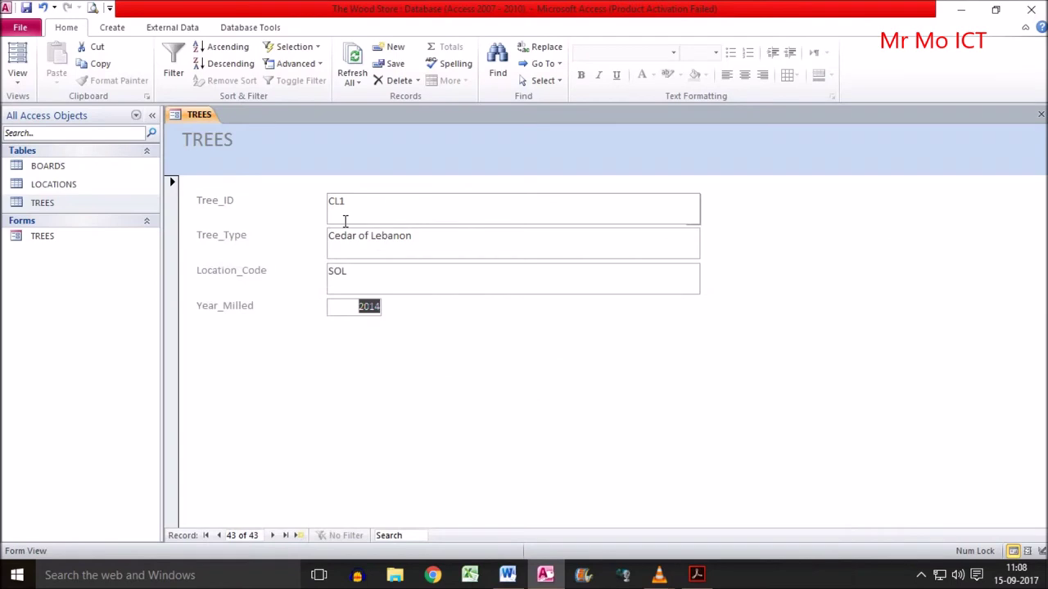
{"action": "left_click", "coordinate": [16, 78]}
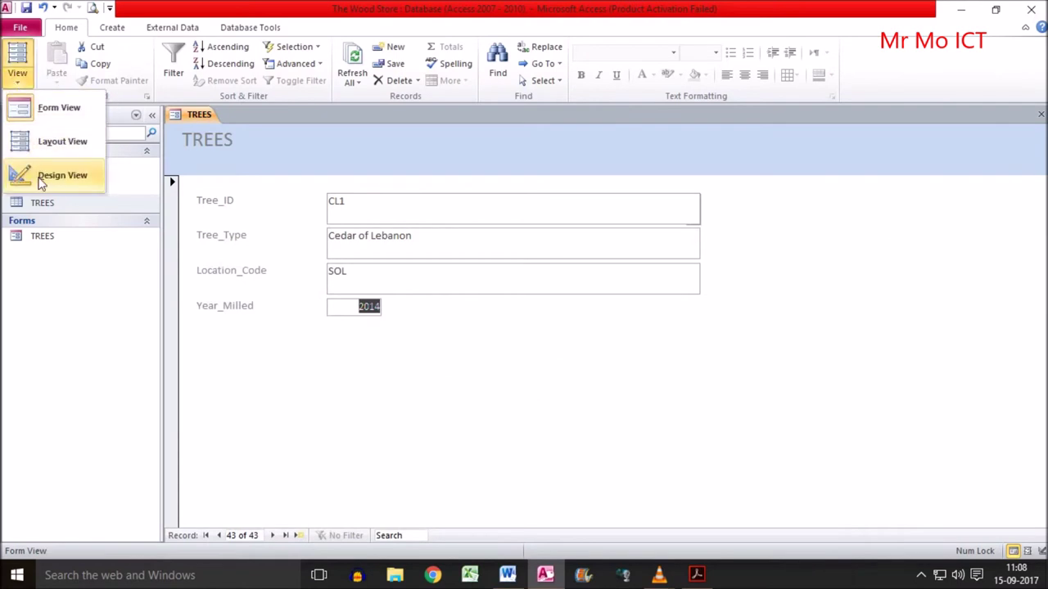
{"action": "left_click", "coordinate": [33, 175]}
{"action": "left_click_drag", "start_coordinate": [477, 379], "coordinate": [481, 423]}
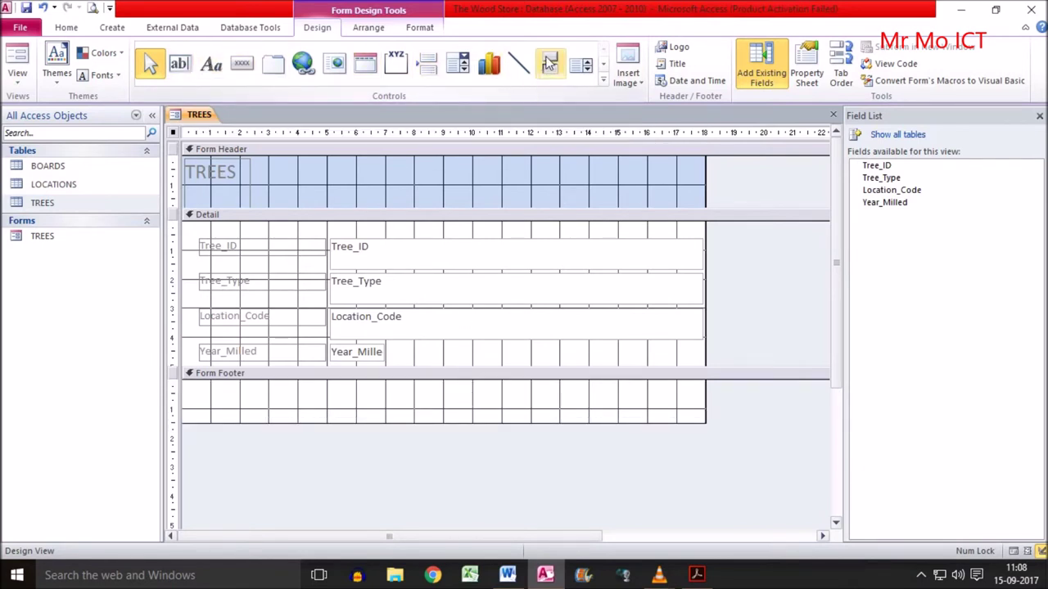
{"action": "left_click", "coordinate": [604, 80]}
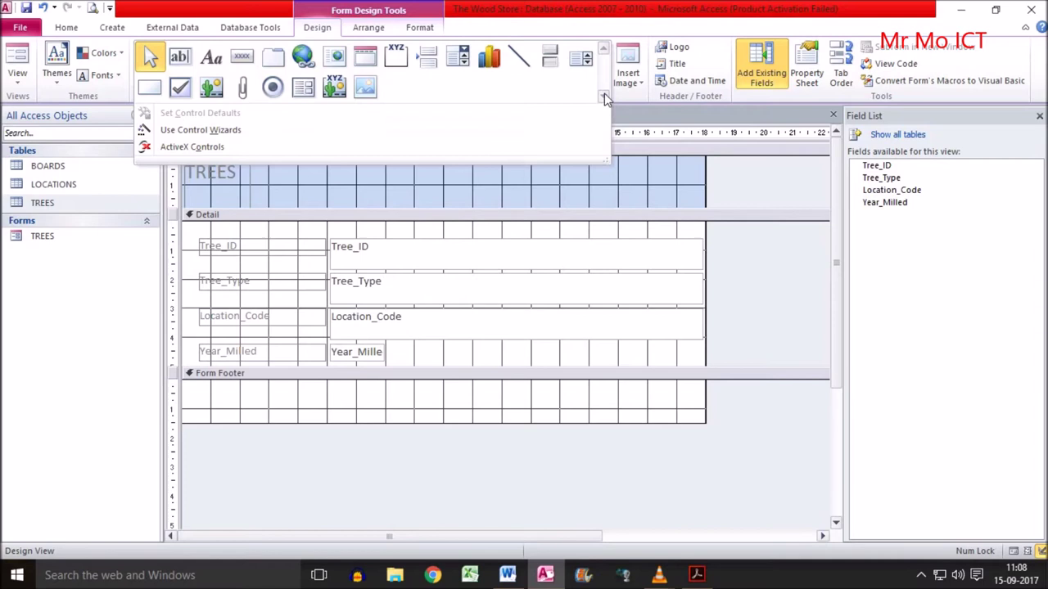
{"action": "mouse_move", "coordinate": [610, 162]}
{"action": "left_mouse_down"}
{"action": "mouse_move", "coordinate": [604, 188]}
{"action": "mouse_move", "coordinate": [601, 155]}
{"action": "mouse_move", "coordinate": [603, 165]}
{"action": "left_mouse_up"}
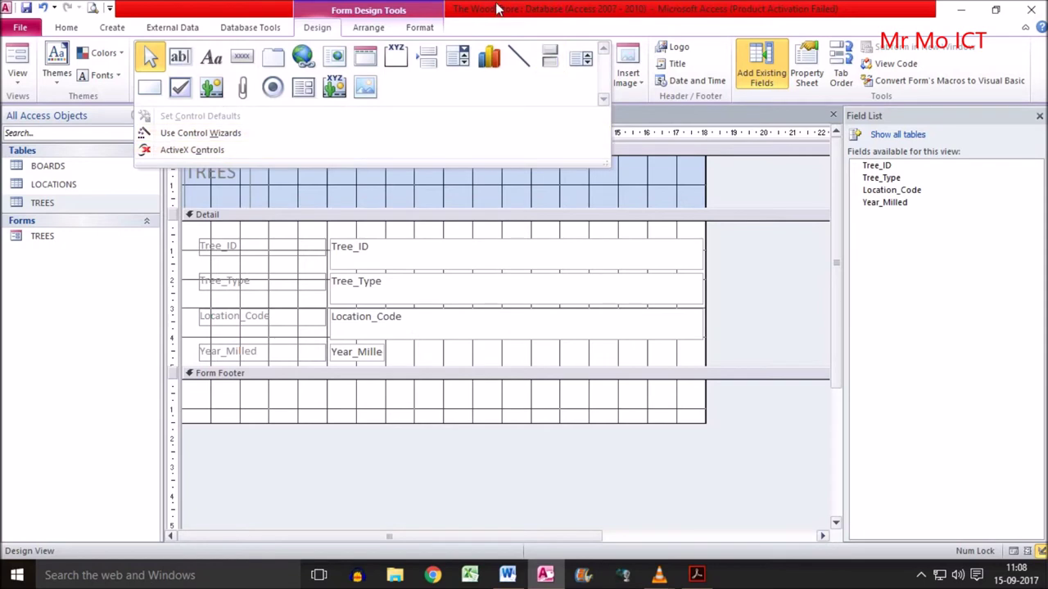
{"action": "left_click", "coordinate": [496, 8]}
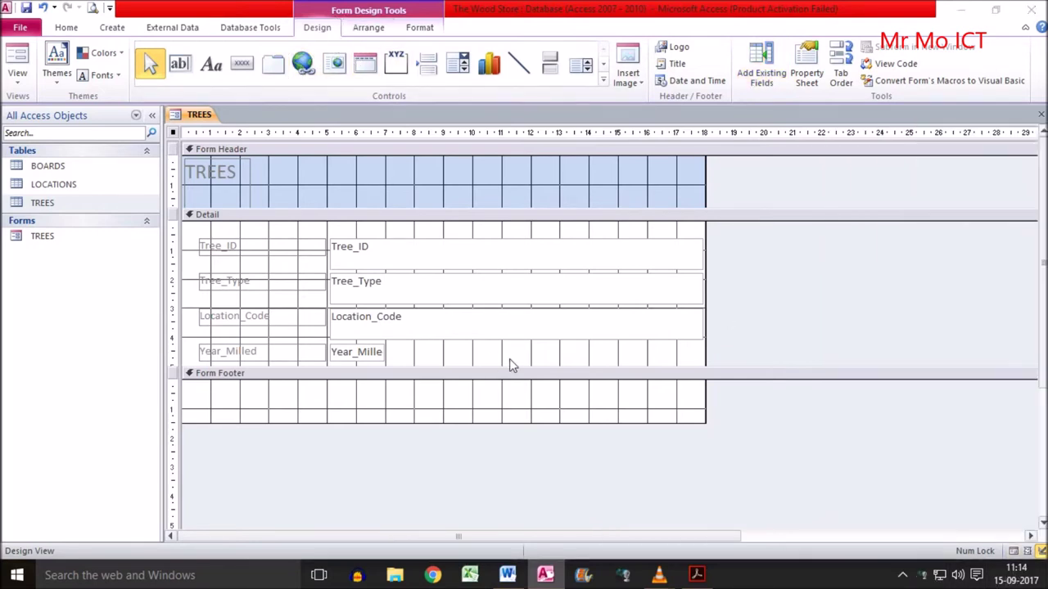
Place four command buttons side by side in the Form Footer of the TREES form and select the first one.
{"action": "left_click", "coordinate": [242, 63]}
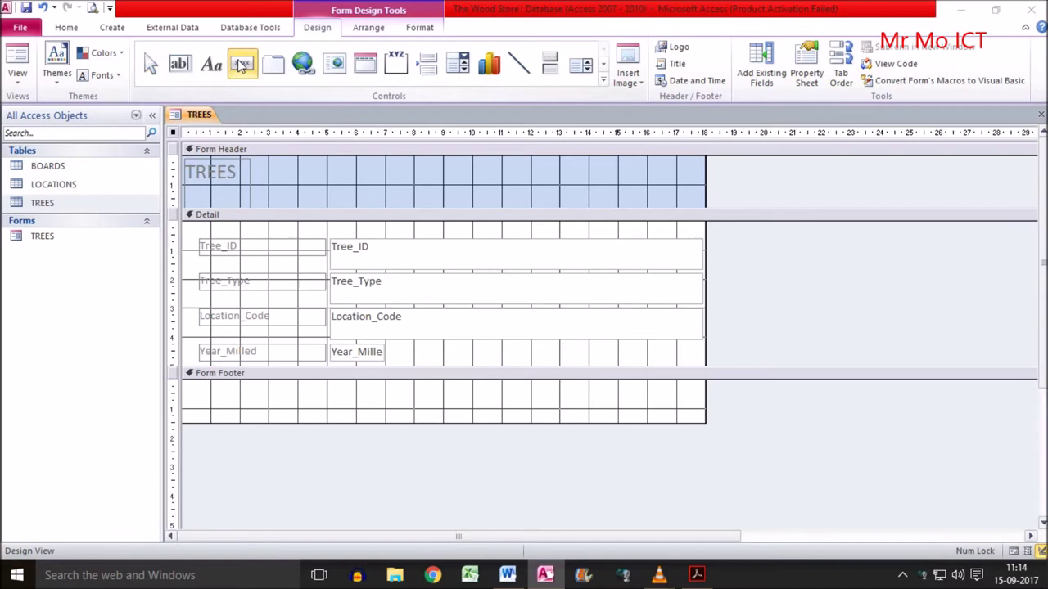
{"action": "left_click", "coordinate": [252, 393]}
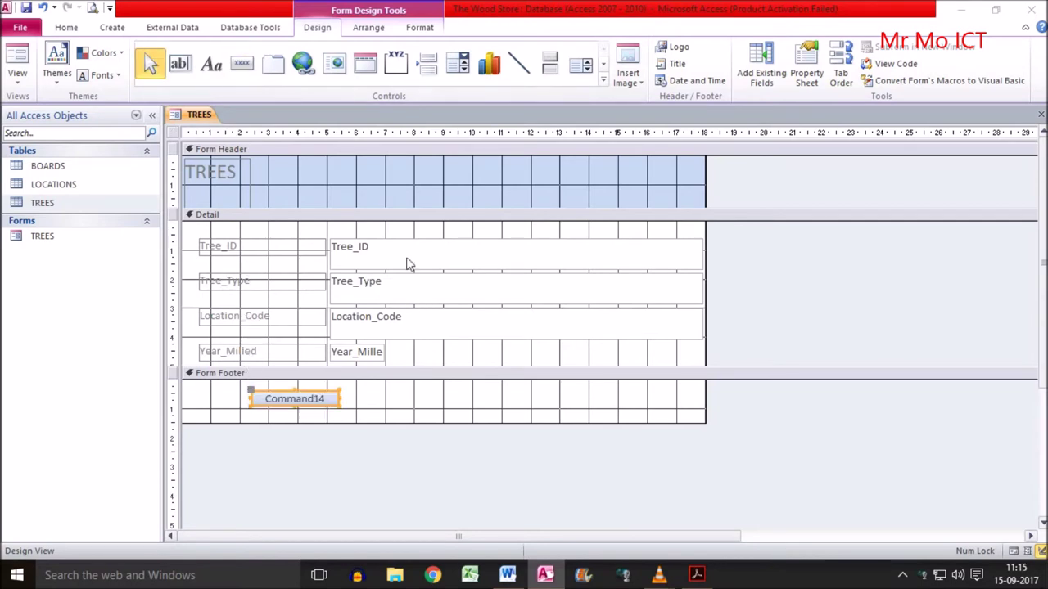
{"action": "left_click", "coordinate": [248, 69]}
{"action": "left_click", "coordinate": [357, 391]}
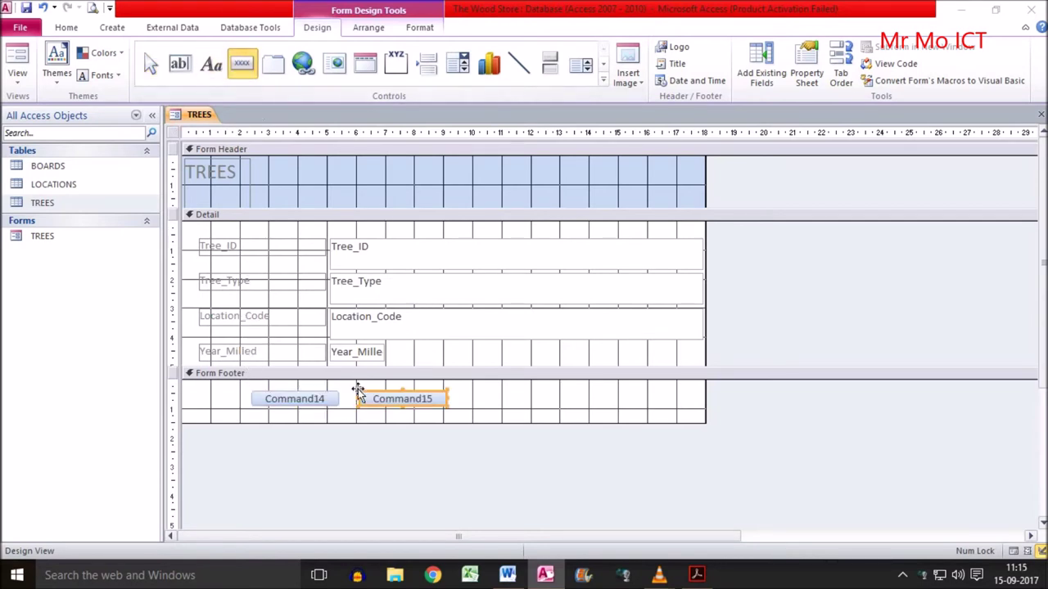
{"action": "left_click", "coordinate": [242, 63]}
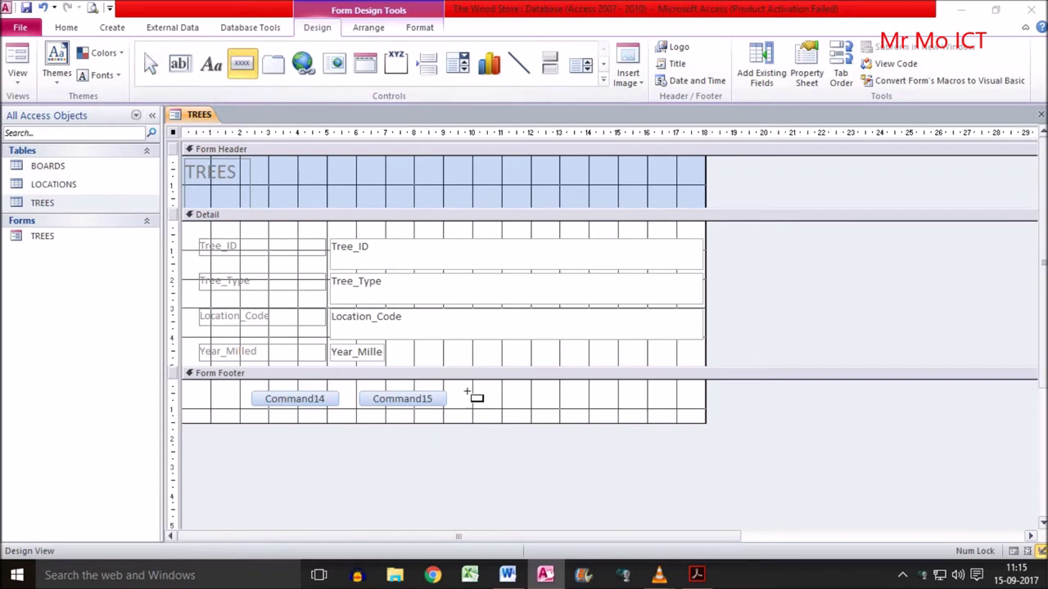
{"action": "left_click", "coordinate": [465, 390]}
{"action": "left_click", "coordinate": [242, 66]}
{"action": "left_click", "coordinate": [568, 391]}
{"action": "left_click", "coordinate": [326, 401]}
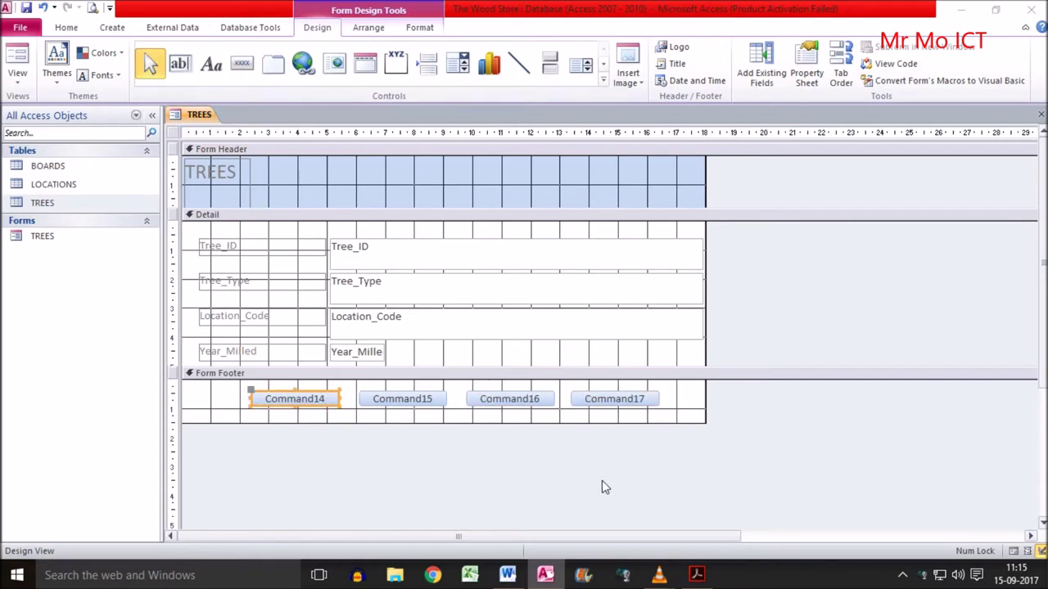
Set the captions of the first two Form Footer buttons to "First Record" and "Next Record".
{"action": "left_click", "coordinate": [806, 66]}
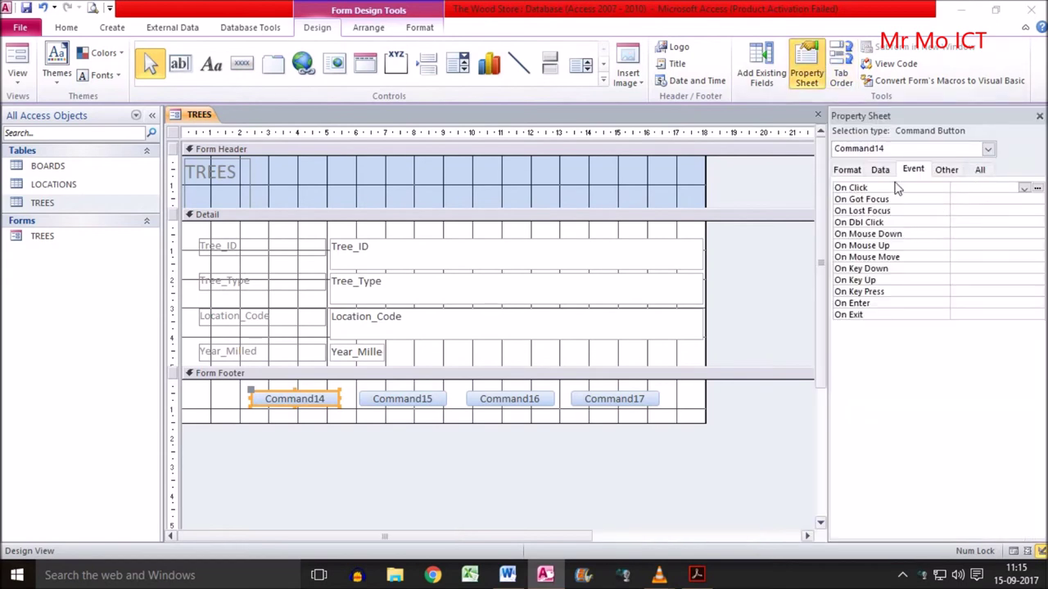
{"action": "left_click", "coordinate": [848, 170]}
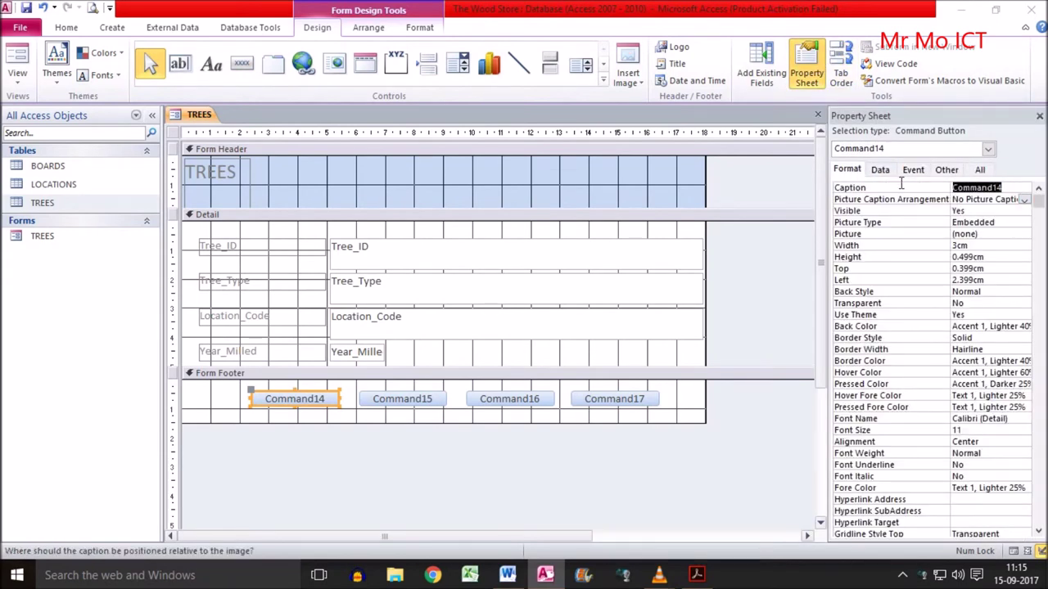
{"action": "type", "text": "First Record"}
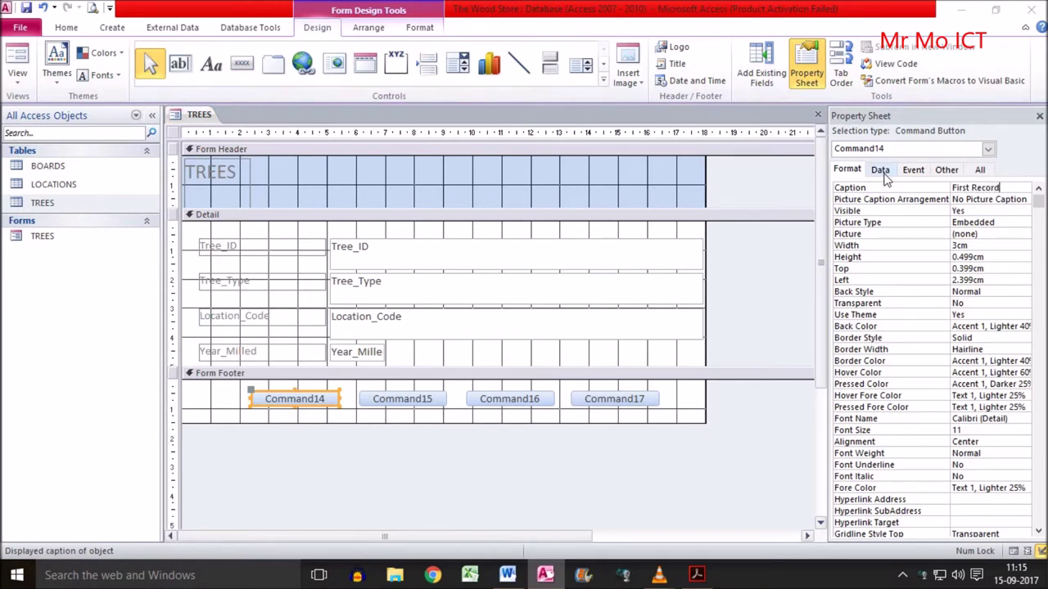
{"action": "key", "text": "Return"}
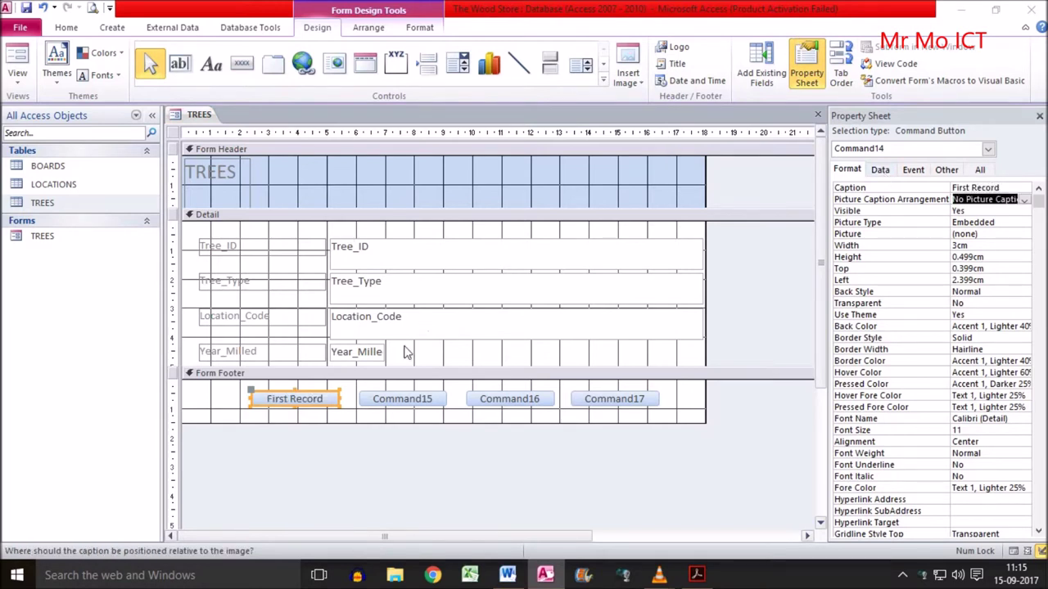
{"action": "left_click", "coordinate": [401, 399]}
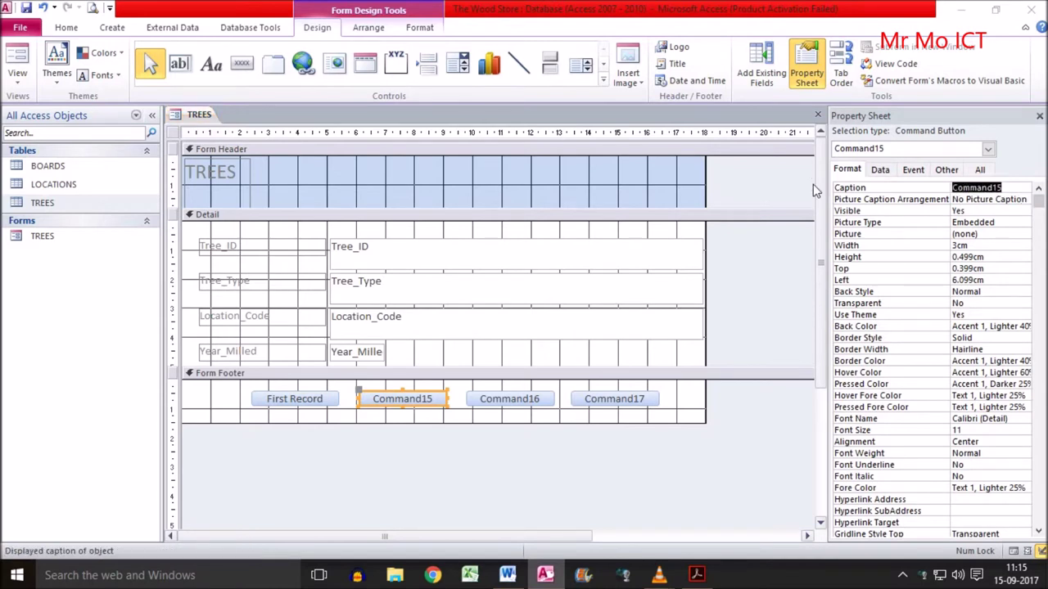
{"action": "type", "text": "Next Record"}
{"action": "key", "text": "Return"}
Caption the third Form Footer button "Previous Record" and the fourth "Last Record".
{"action": "left_click", "coordinate": [523, 400]}
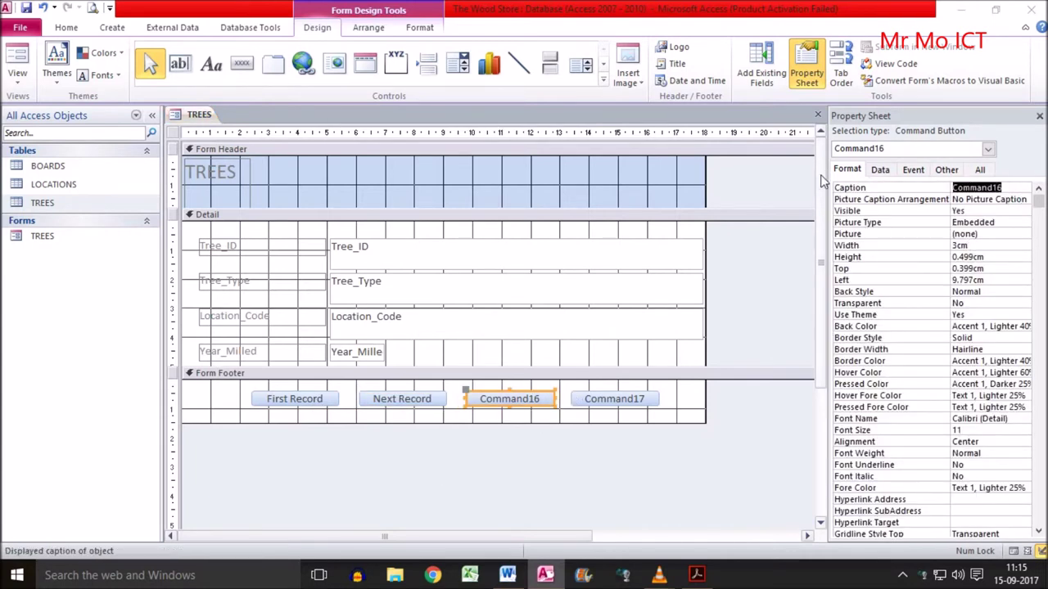
{"action": "type", "text": "Previous Record"}
{"action": "key", "text": "Return"}
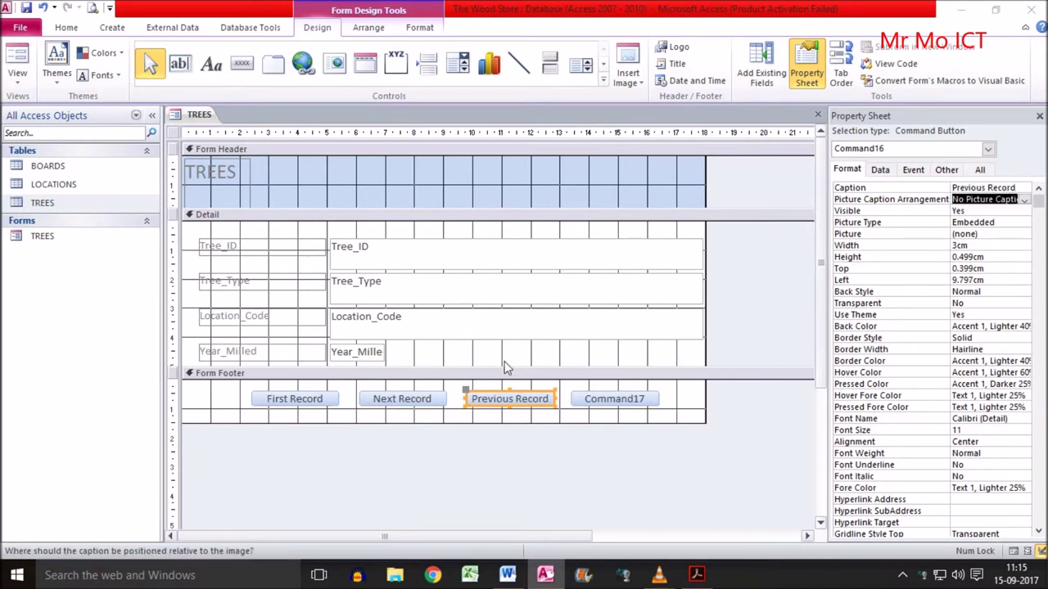
{"action": "left_click", "coordinate": [648, 401]}
{"action": "double_click", "coordinate": [1001, 188]}
{"action": "type", "text": "Last"}
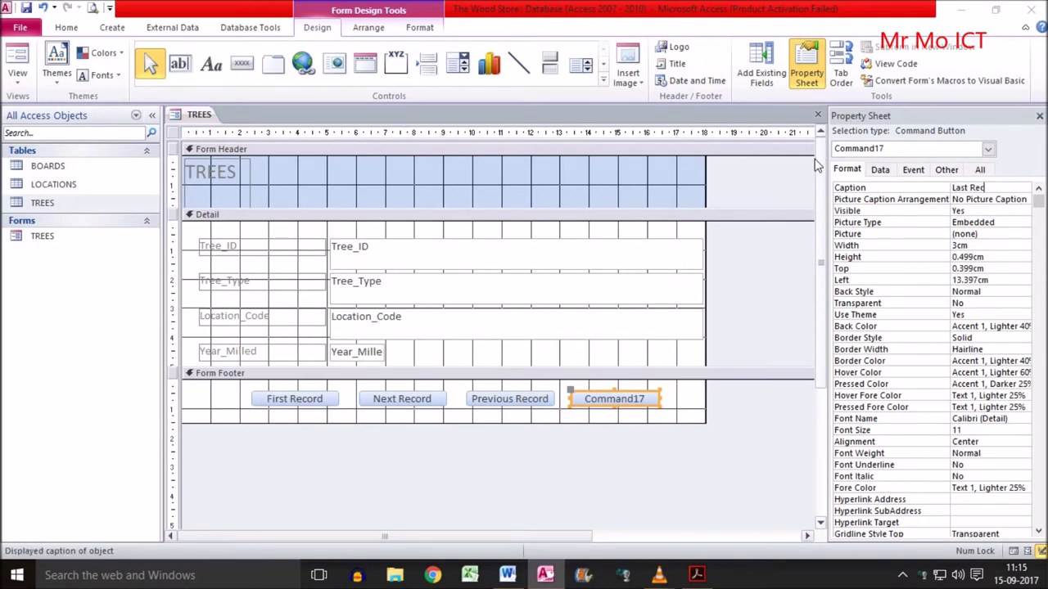
{"action": "key", "text": "Return"}
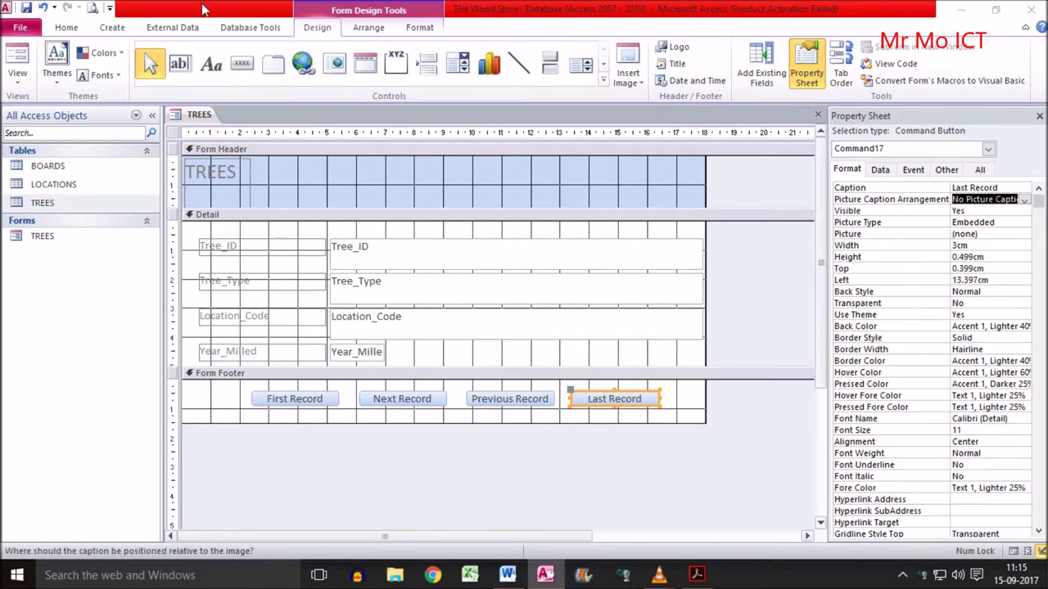
Build an On Click macro for the Last Record button using GoToRecord with Record set to Last, and save it.
{"action": "left_click", "coordinate": [679, 409]}
{"action": "left_click", "coordinate": [616, 401]}
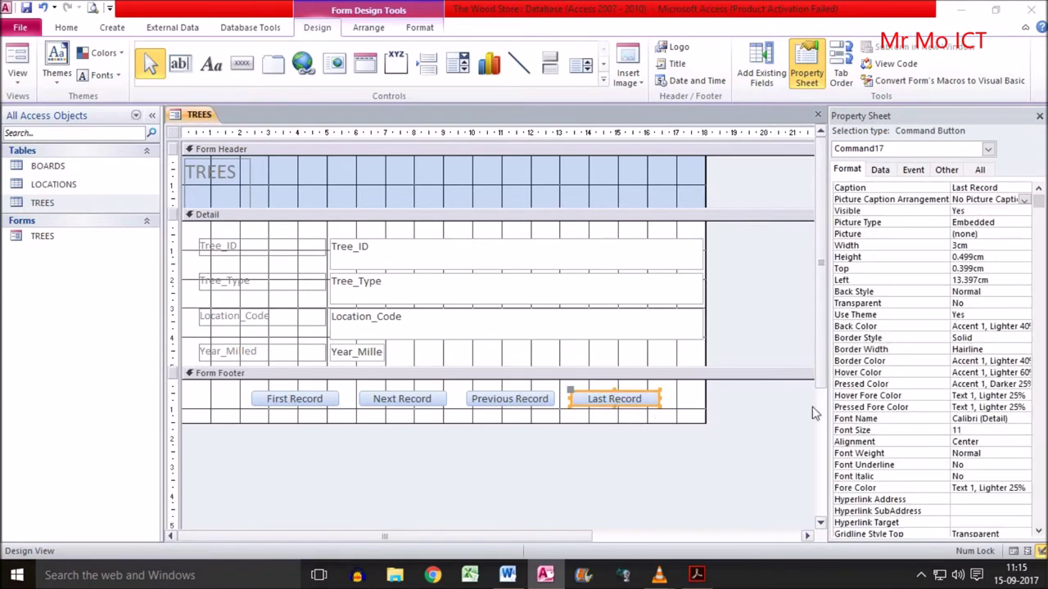
{"action": "left_click", "coordinate": [912, 169]}
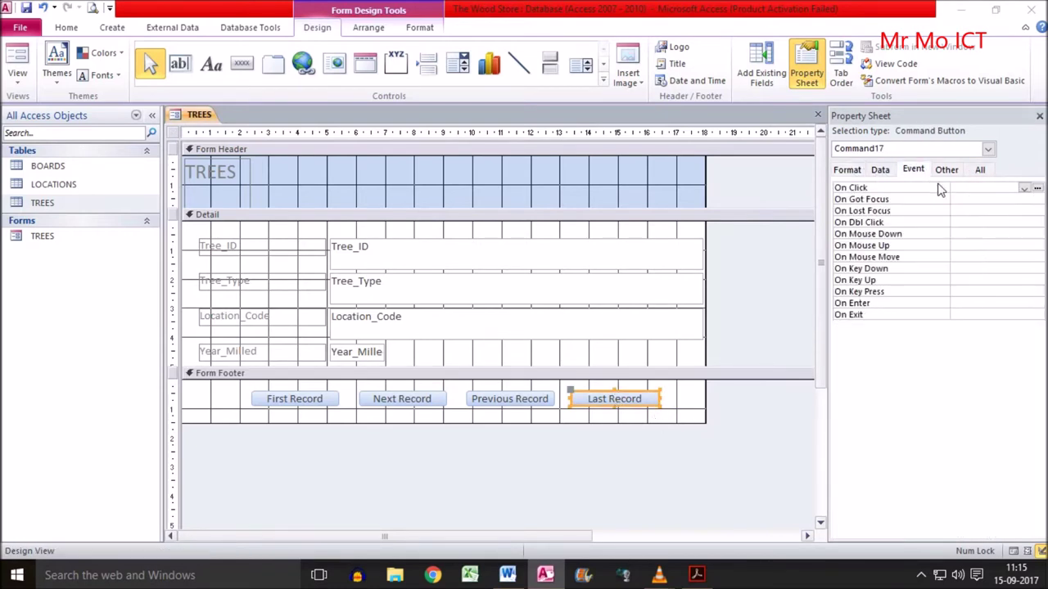
{"action": "left_click", "coordinate": [1037, 189]}
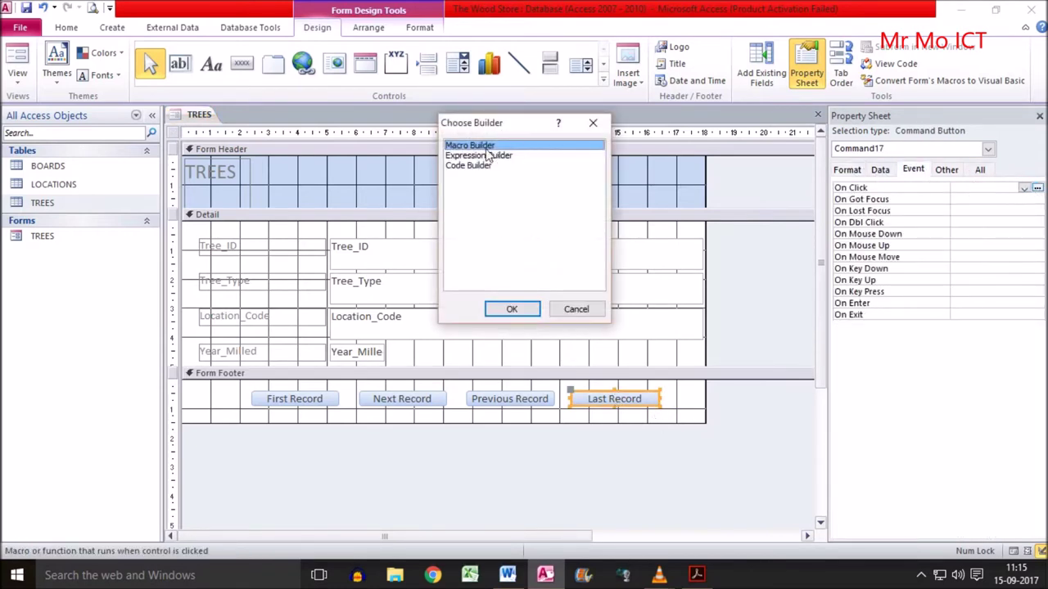
{"action": "left_click", "coordinate": [516, 308]}
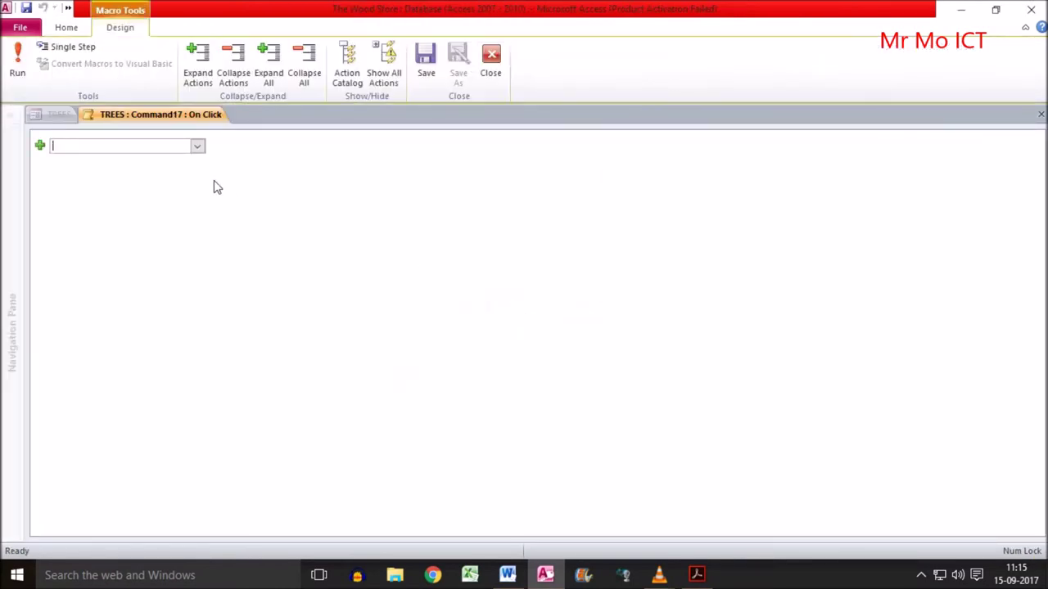
{"action": "left_click", "coordinate": [198, 147]}
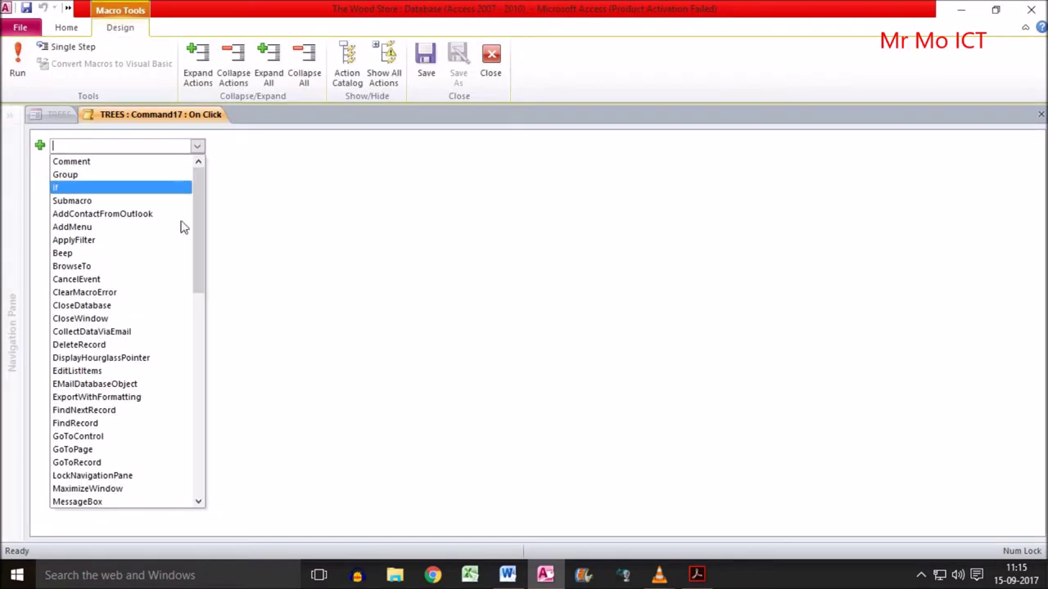
{"action": "left_click", "coordinate": [119, 464]}
{"action": "left_click", "coordinate": [1029, 194]}
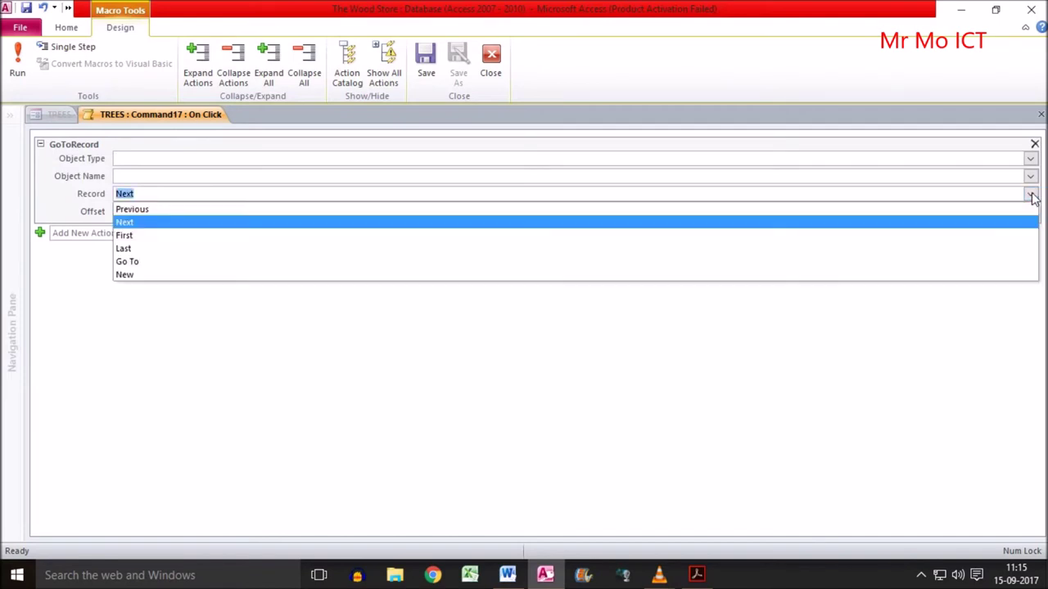
{"action": "left_click", "coordinate": [155, 249]}
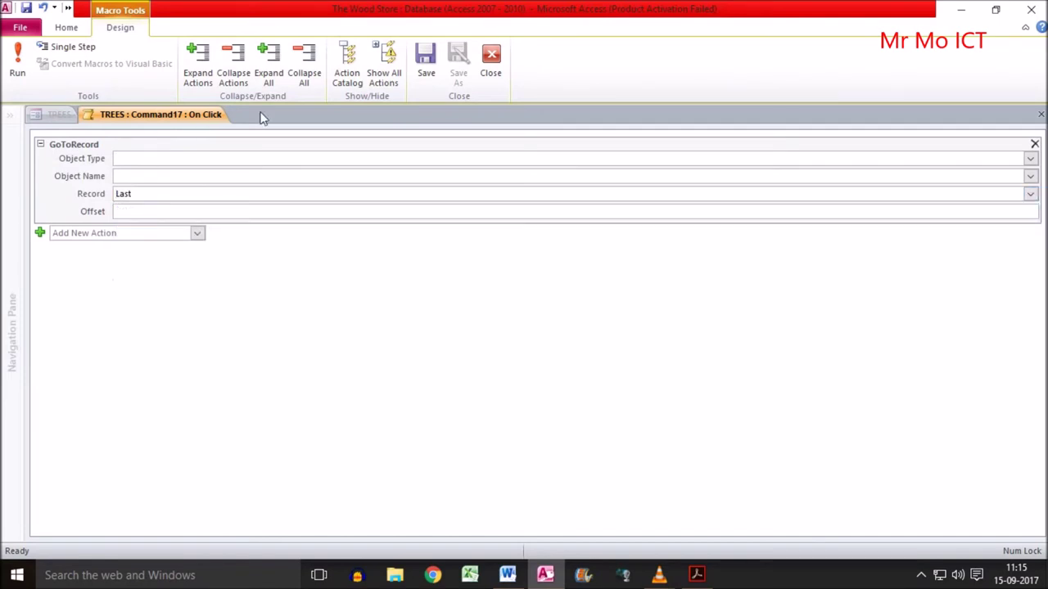
{"action": "left_click", "coordinate": [424, 62]}
{"action": "left_click", "coordinate": [491, 59]}
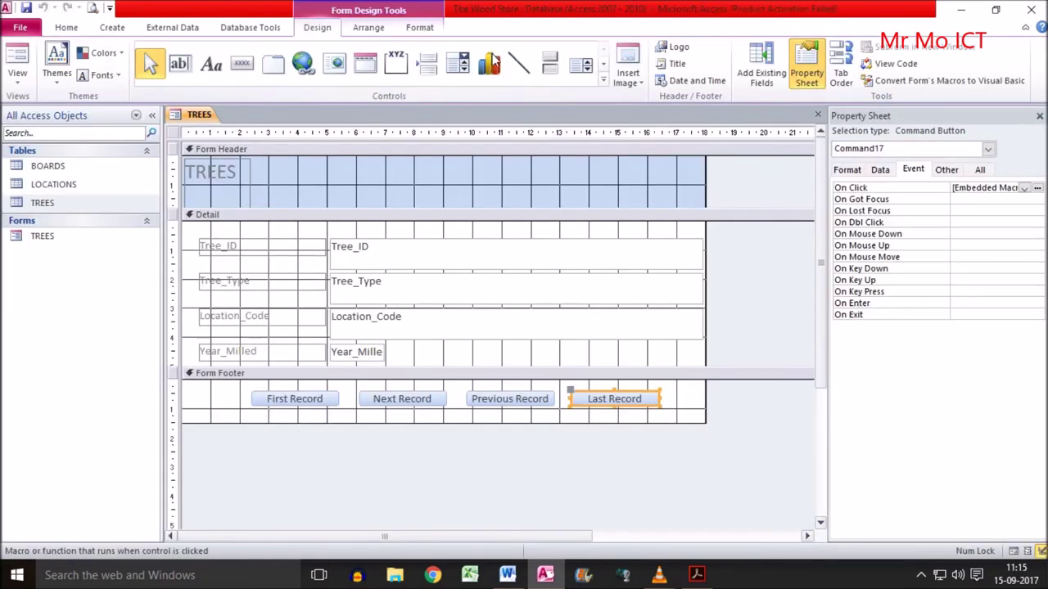
Give the First Record button an On Click macro with a GoToRecord action set to First, then save and close it.
{"action": "left_click", "coordinate": [289, 401]}
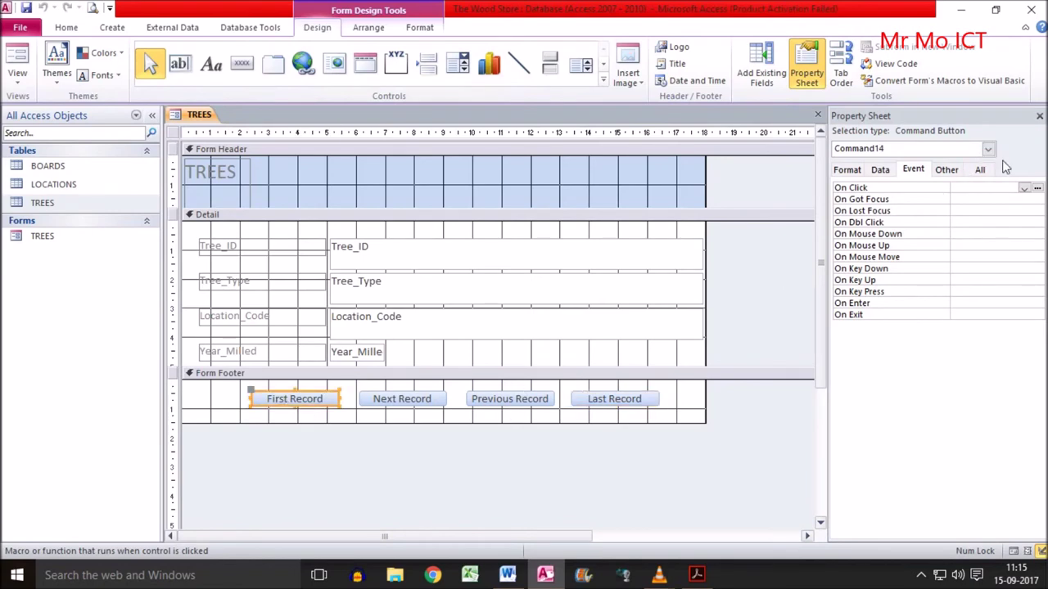
{"action": "left_click", "coordinate": [1037, 188]}
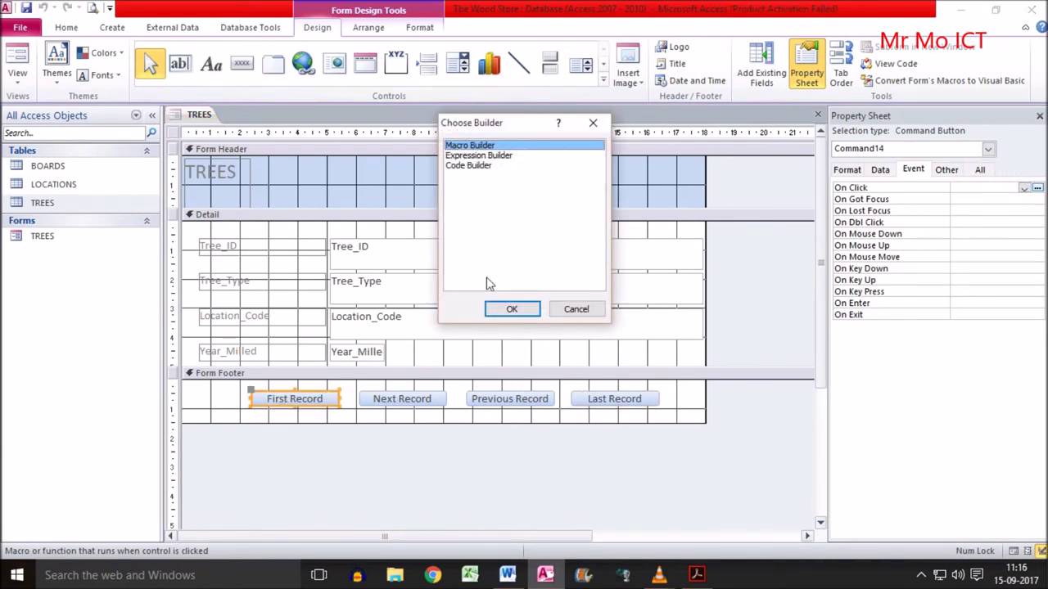
{"action": "left_click", "coordinate": [509, 311]}
{"action": "left_click", "coordinate": [198, 148]}
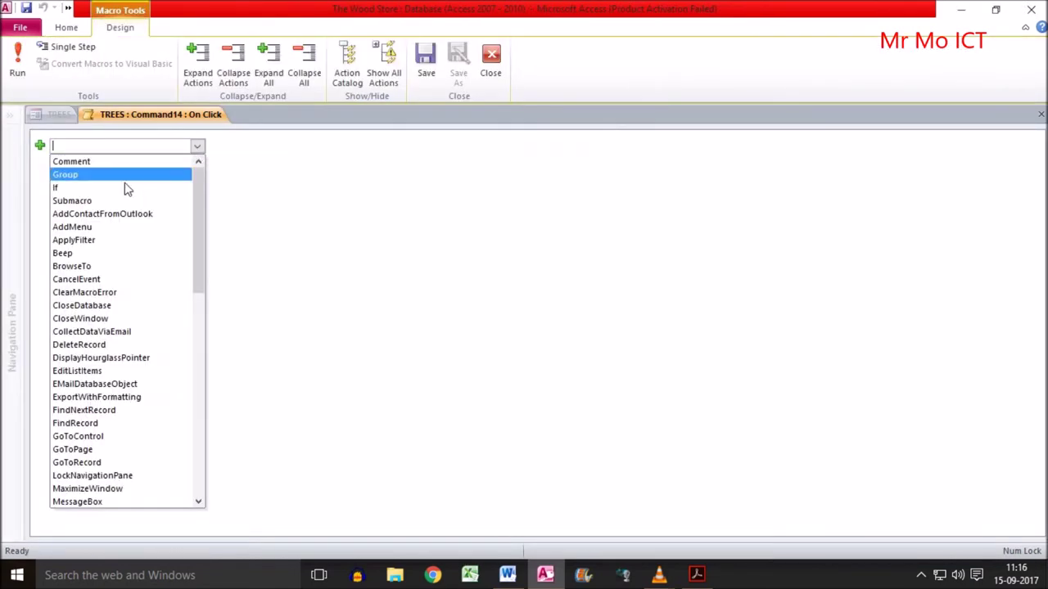
{"action": "left_click", "coordinate": [58, 463]}
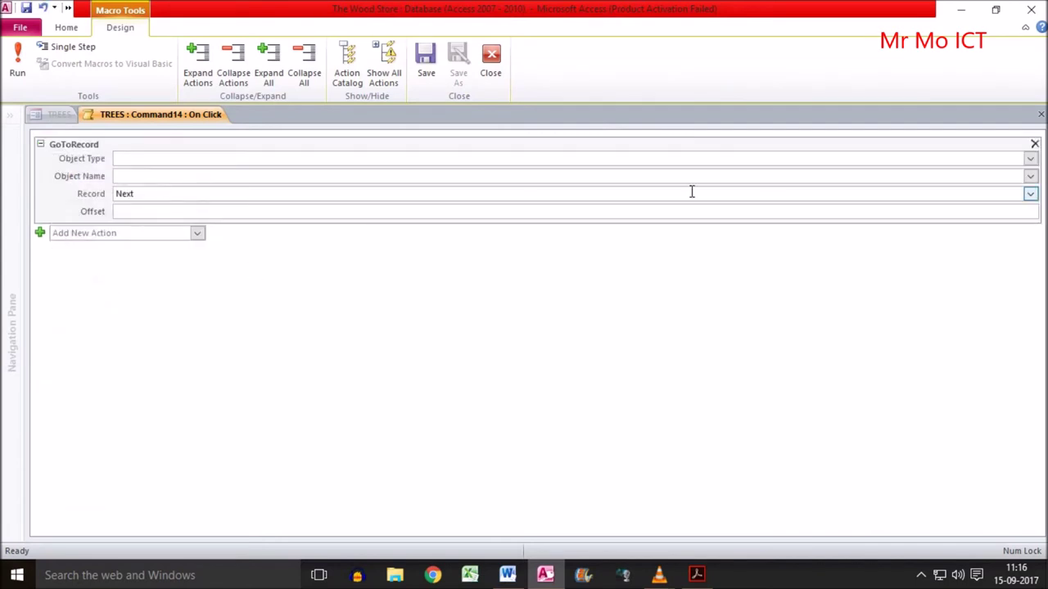
{"action": "left_click", "coordinate": [1029, 193]}
{"action": "left_click", "coordinate": [124, 236]}
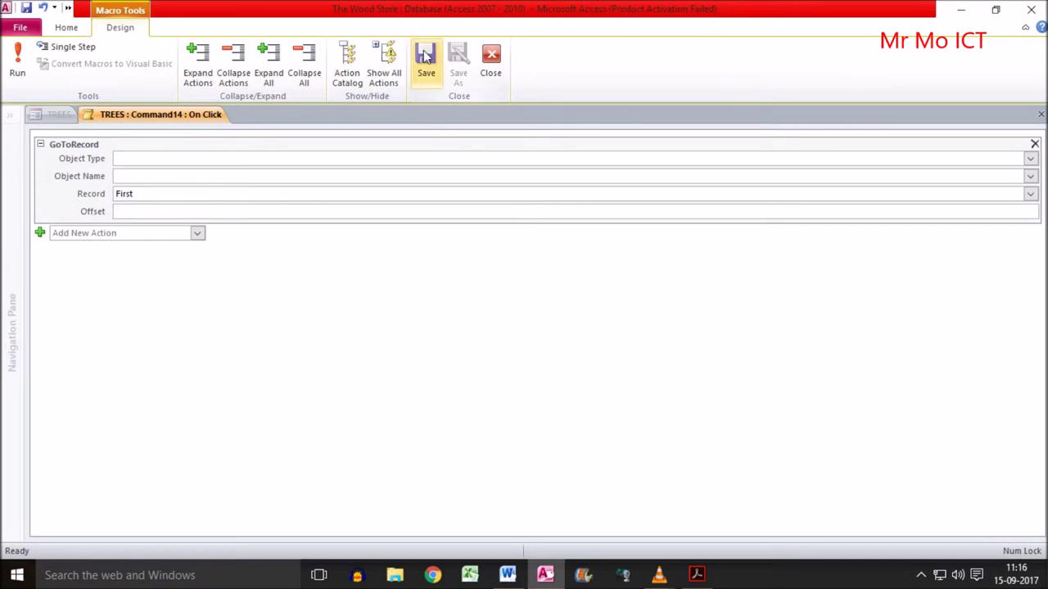
{"action": "left_click", "coordinate": [491, 58]}
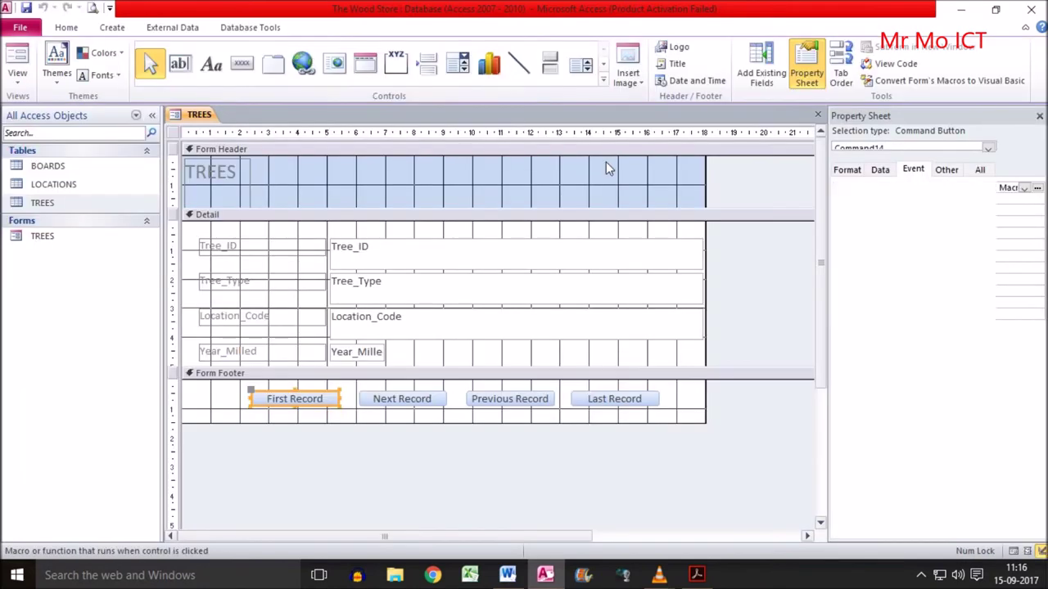
Add an On Click macro to the Next Record button with a GoToRecord action going to the Next record, and save it.
{"action": "left_click", "coordinate": [417, 404]}
{"action": "left_click", "coordinate": [1037, 188]}
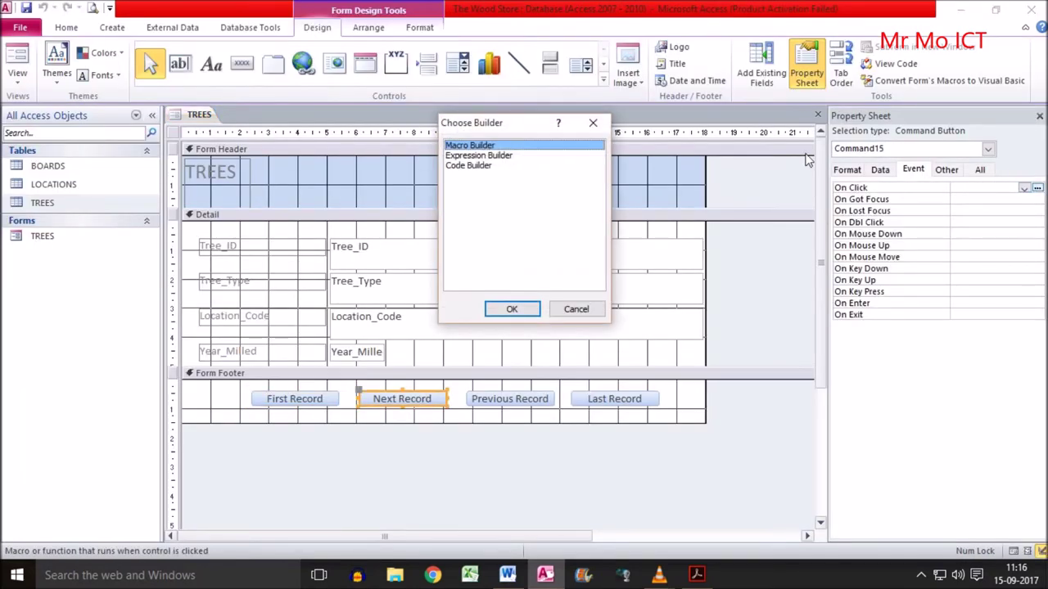
{"action": "left_click", "coordinate": [512, 308]}
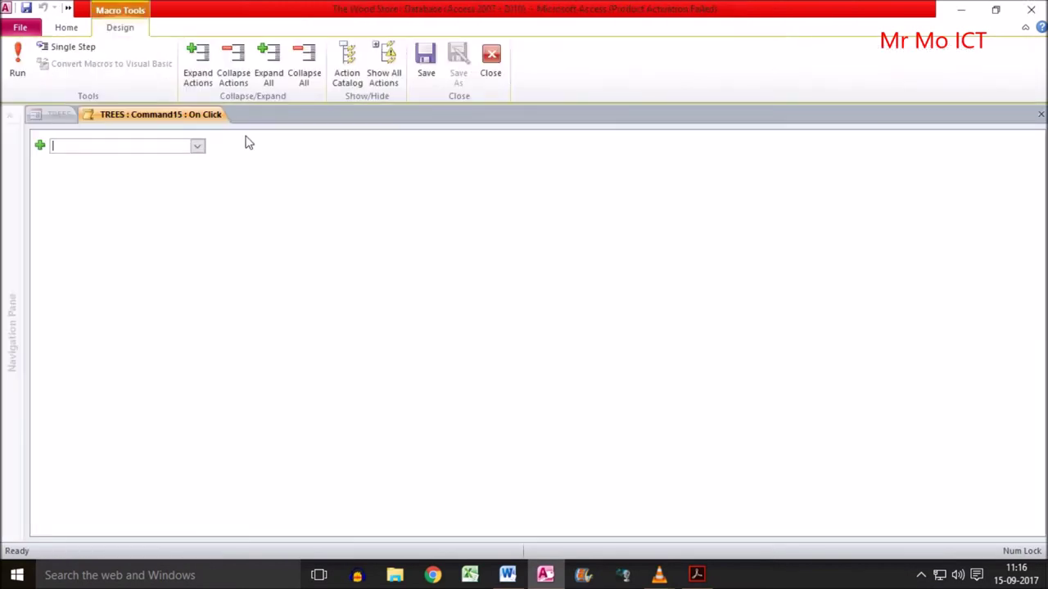
{"action": "left_click", "coordinate": [198, 145]}
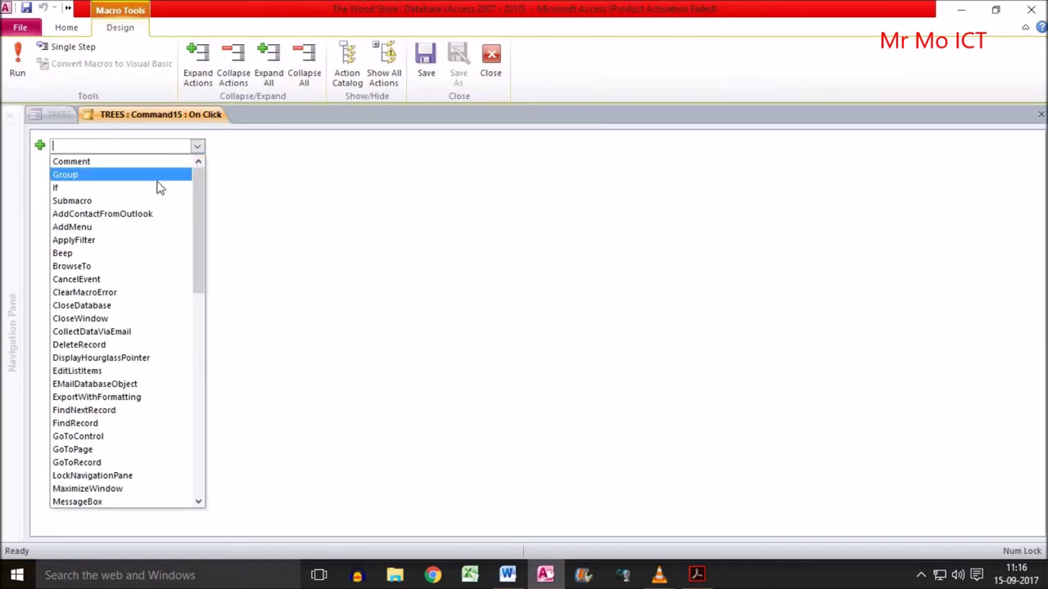
{"action": "left_click", "coordinate": [90, 462]}
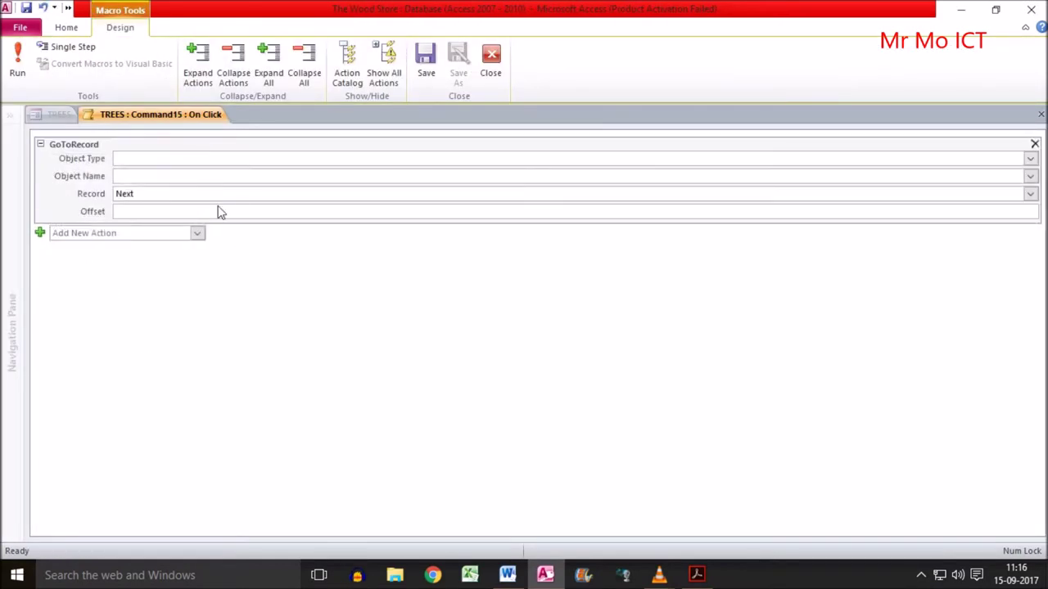
{"action": "left_click", "coordinate": [425, 59]}
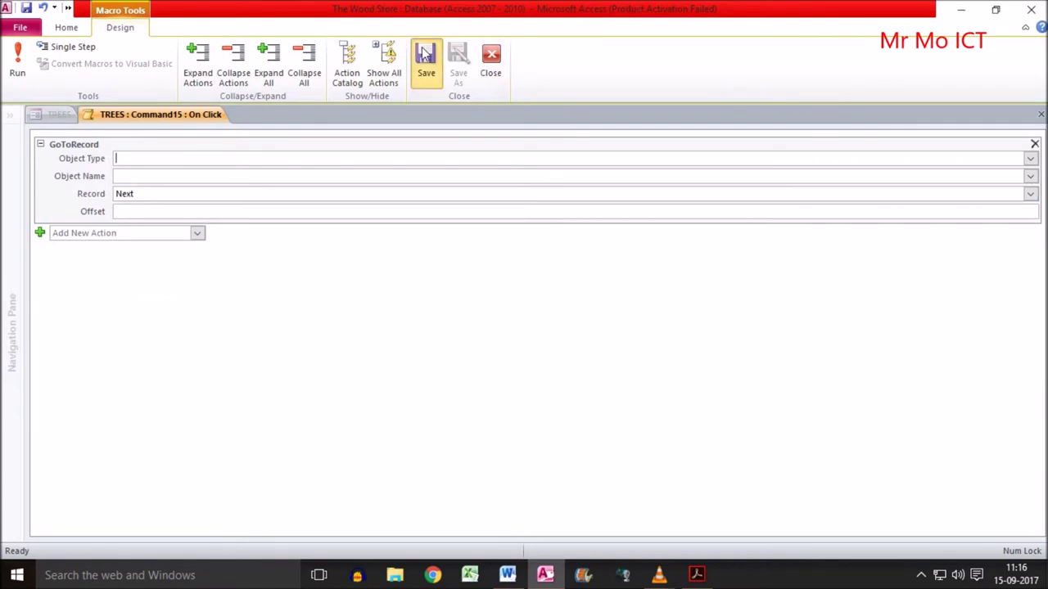
{"action": "left_click", "coordinate": [491, 59]}
Create the Previous Record button's On Click macro with GoToRecord set to Previous, then save and close the macro.
{"action": "left_click", "coordinate": [512, 402]}
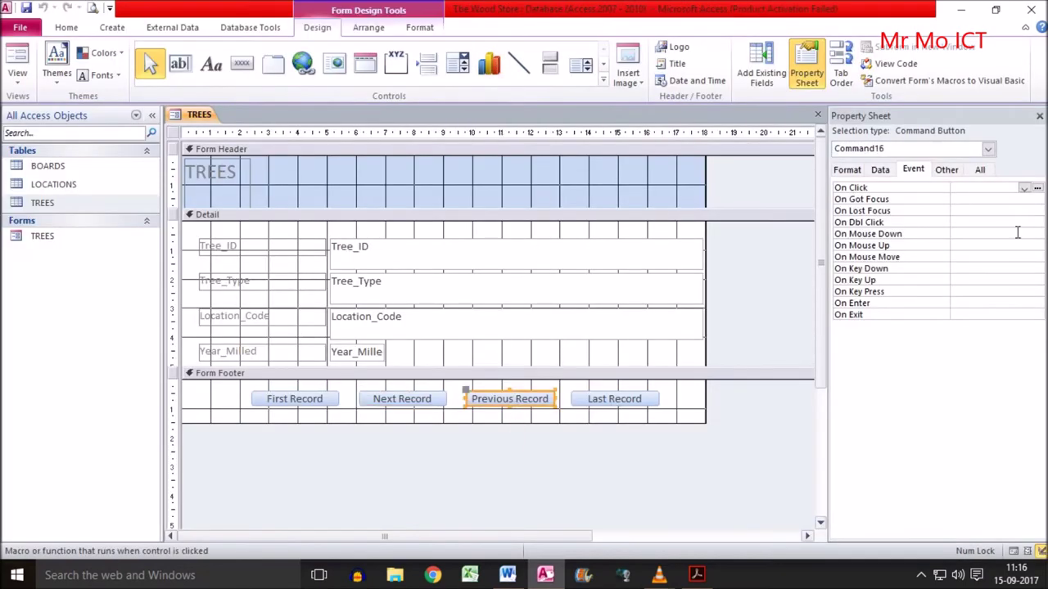
{"action": "left_click", "coordinate": [1037, 189]}
{"action": "left_click", "coordinate": [536, 307]}
{"action": "left_click", "coordinate": [199, 147]}
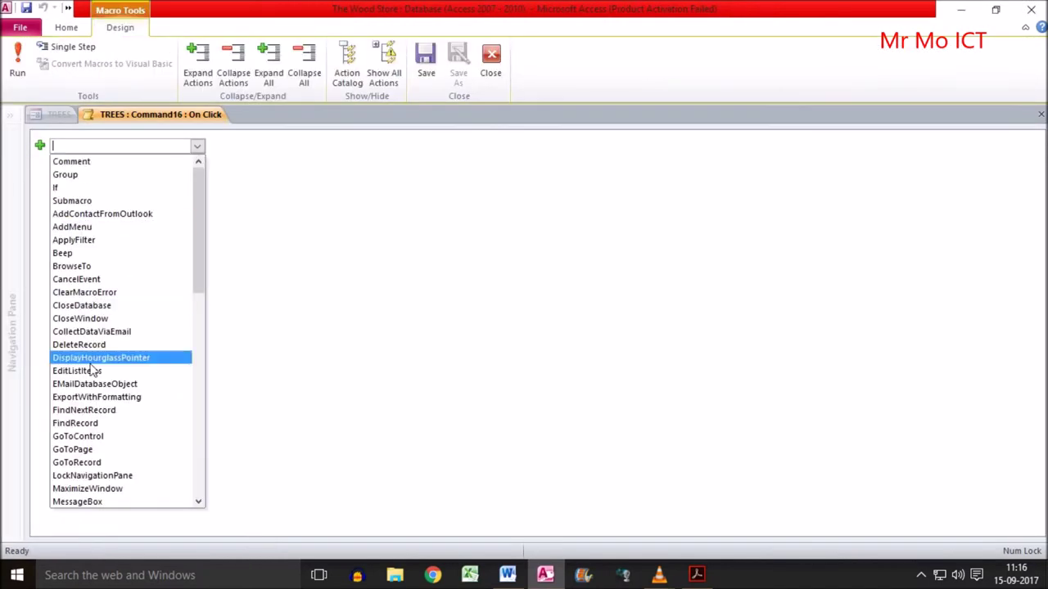
{"action": "left_click", "coordinate": [101, 474]}
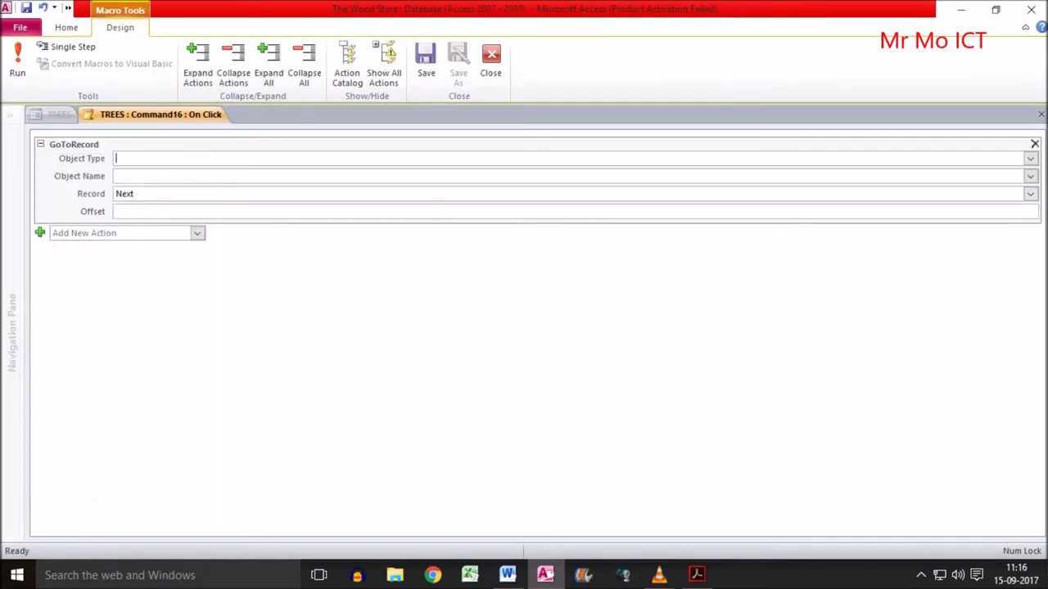
{"action": "left_click", "coordinate": [1029, 194]}
{"action": "left_click", "coordinate": [141, 210]}
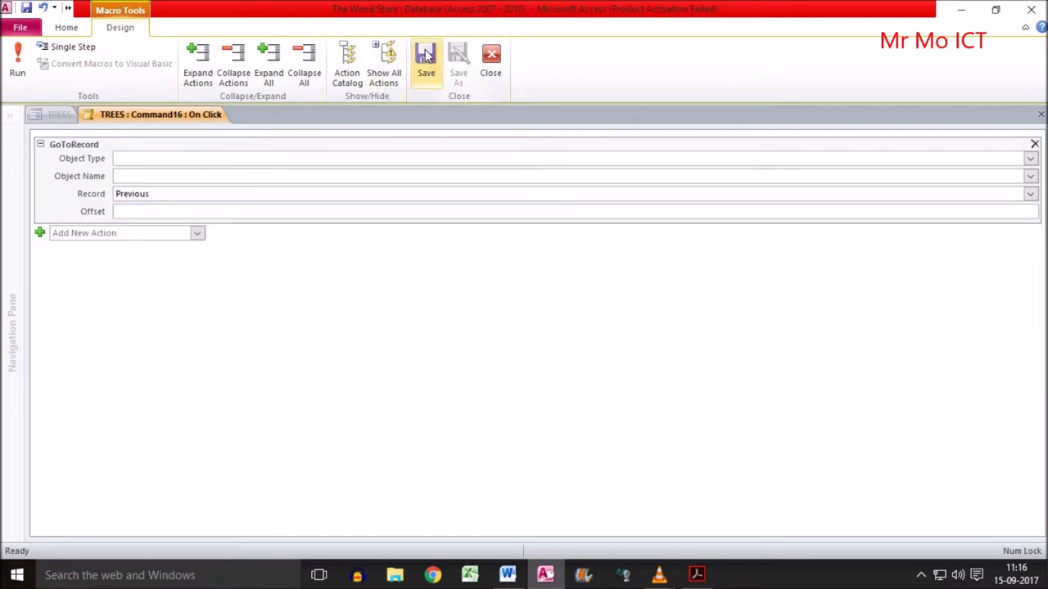
{"action": "left_click", "coordinate": [491, 59]}
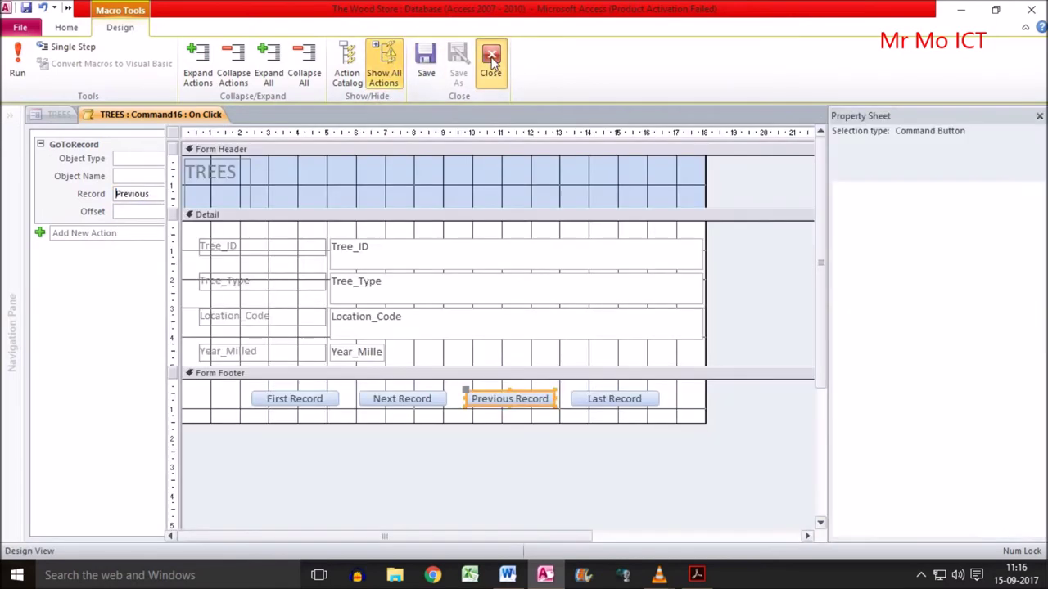
Save the TREES form design and display the form in Form View.
{"action": "left_click", "coordinate": [682, 416]}
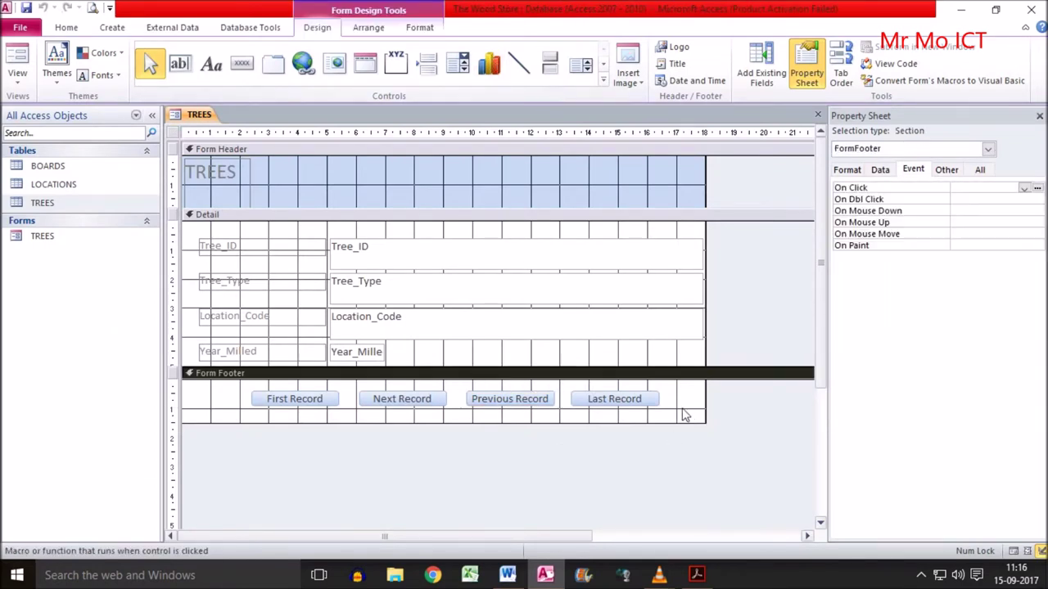
{"action": "left_click", "coordinate": [26, 8]}
{"action": "left_click", "coordinate": [17, 54]}
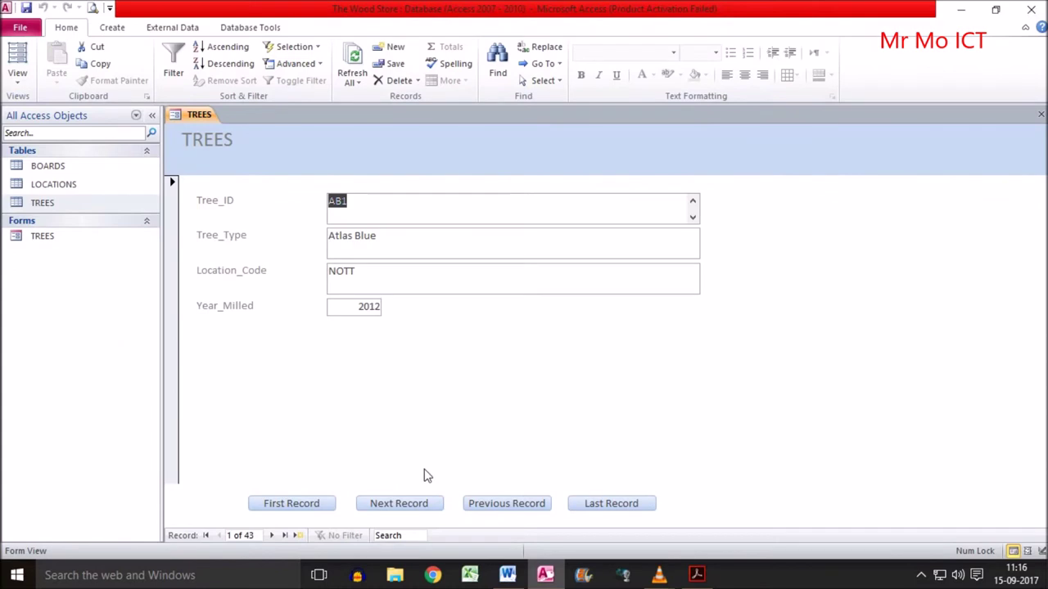
Test the Last, First, Next and Previous Record buttons on the TREES form by moving through the records.
{"action": "left_click", "coordinate": [619, 504]}
{"action": "left_click", "coordinate": [295, 505]}
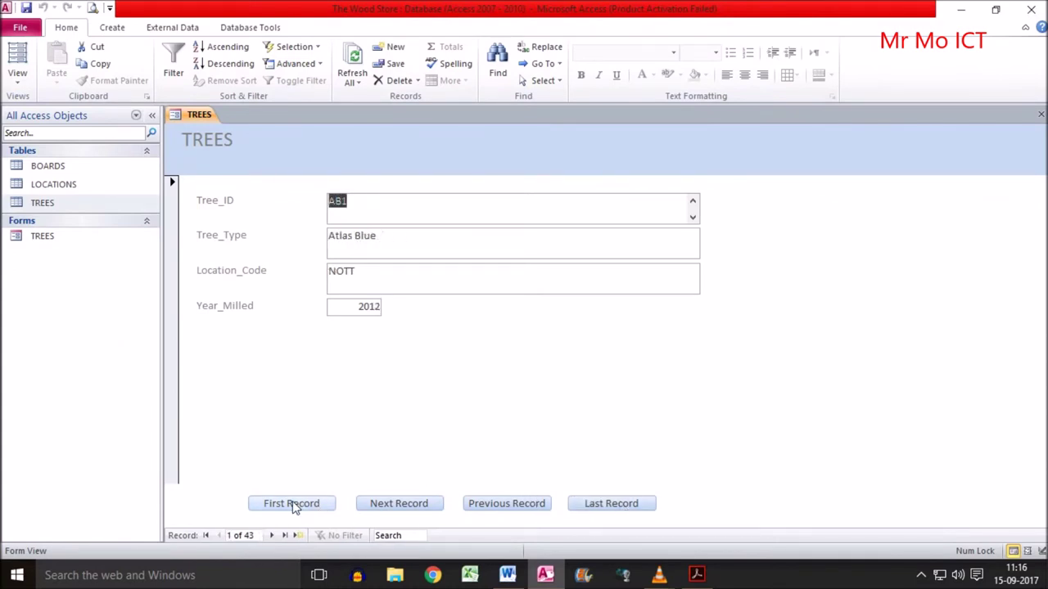
{"action": "left_click", "coordinate": [419, 506]}
{"action": "left_click", "coordinate": [419, 505]}
{"action": "left_click", "coordinate": [419, 505]}
{"action": "left_click", "coordinate": [421, 505]}
{"action": "left_click", "coordinate": [488, 509]}
{"action": "left_click", "coordinate": [489, 509]}
{"action": "left_click", "coordinate": [489, 510]}
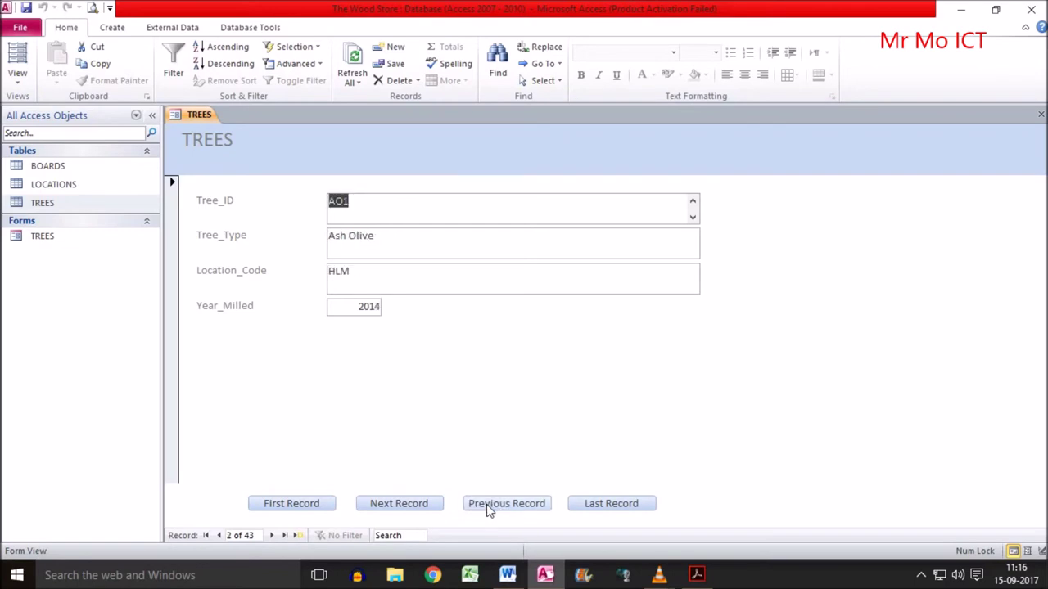
Display the TREES form in Design View and check the Evidence 7 requirement in the exam paper PDF.
{"action": "left_click", "coordinate": [20, 87]}
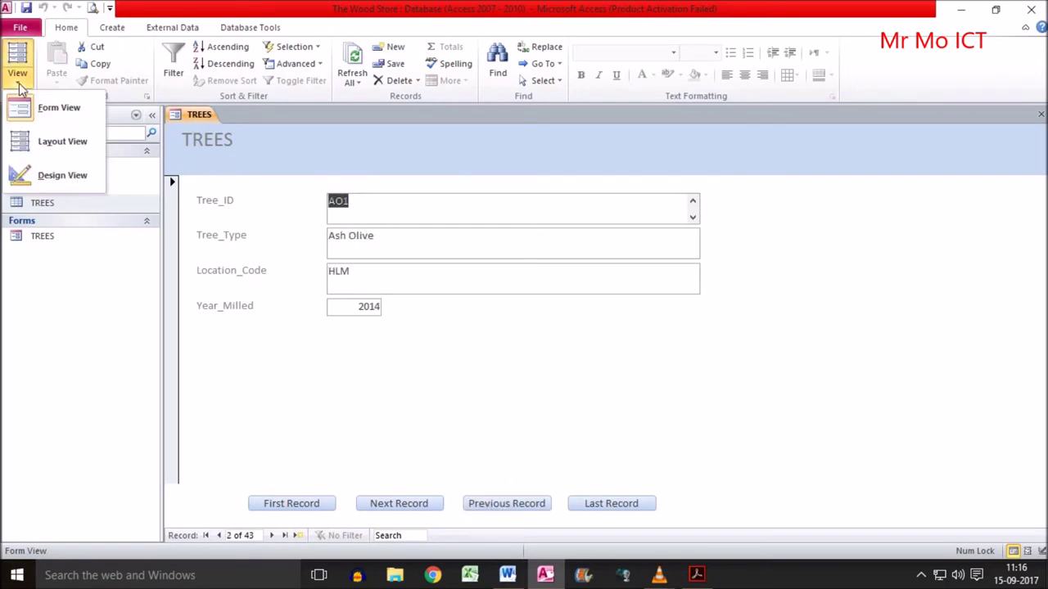
{"action": "left_click", "coordinate": [37, 175]}
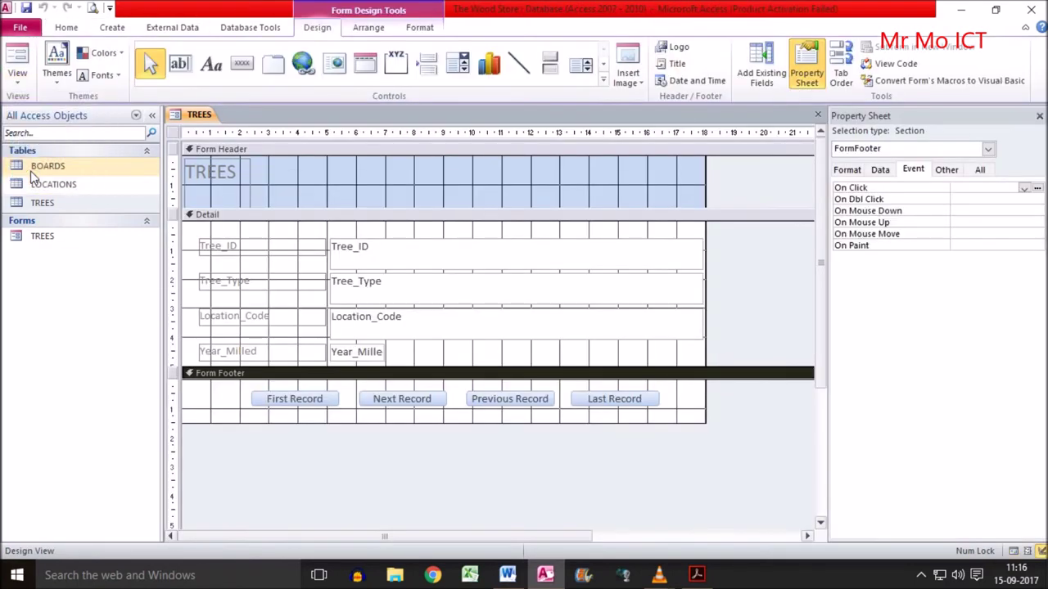
{"action": "left_click", "coordinate": [697, 575]}
{"action": "left_click", "coordinate": [395, 416]}
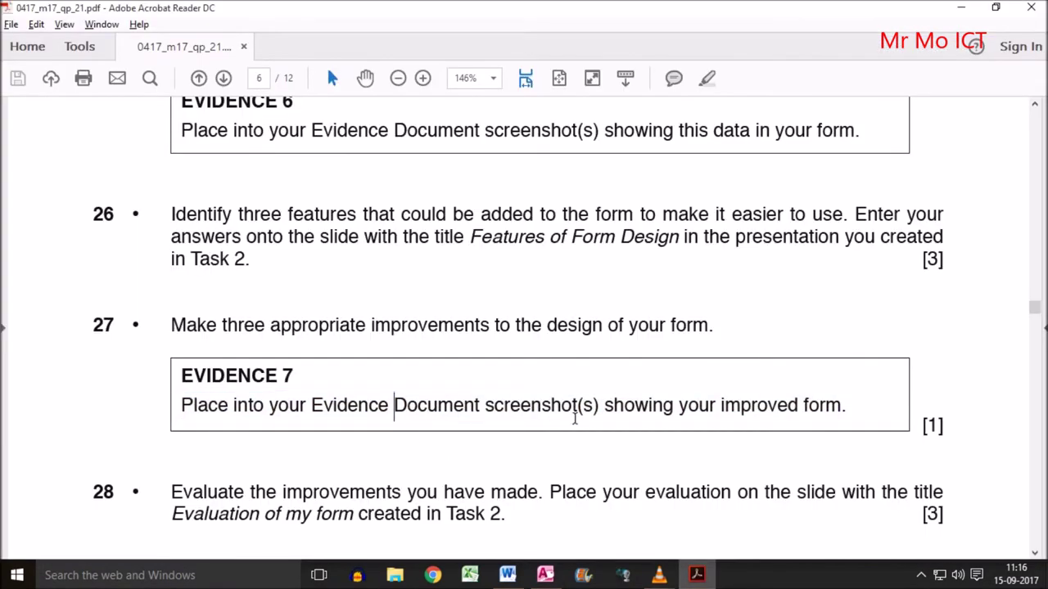
{"action": "left_click", "coordinate": [698, 575]}
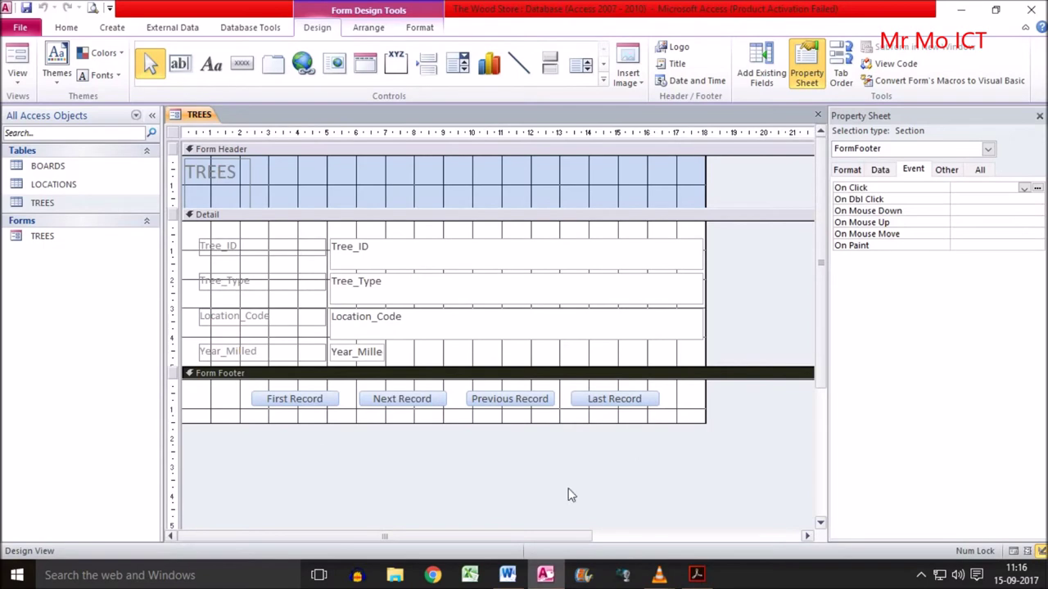
Switch to the Word evidence document, paste the screenshot of the amended form under Evidence 7 and save the document.
{"action": "left_click", "coordinate": [508, 575]}
{"action": "scroll", "coordinate": [445, 421], "scroll_direction": "down", "scroll_amount": 5}
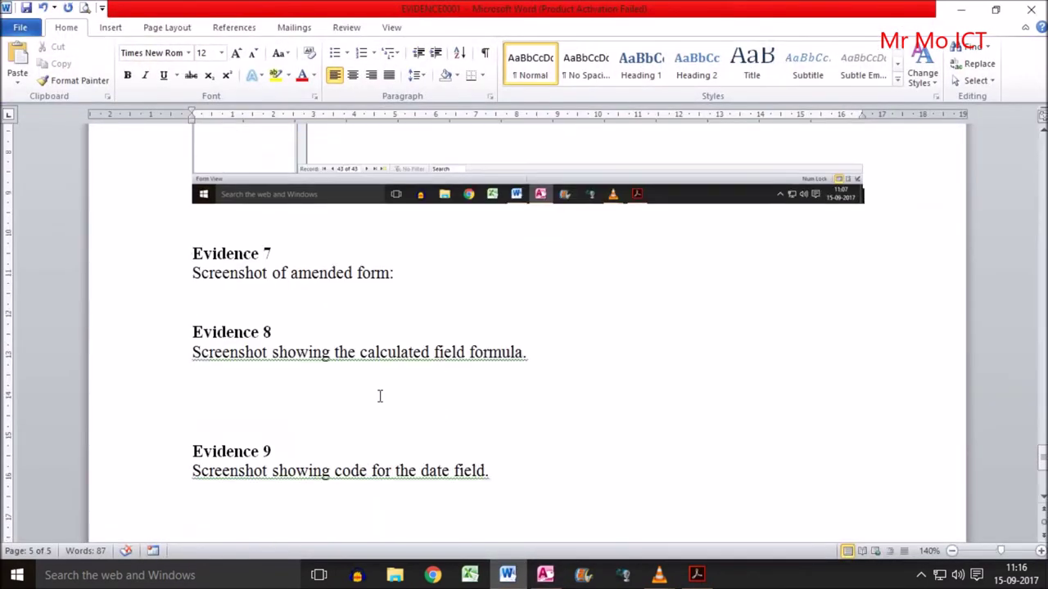
{"action": "key", "text": "ctrl+v"}
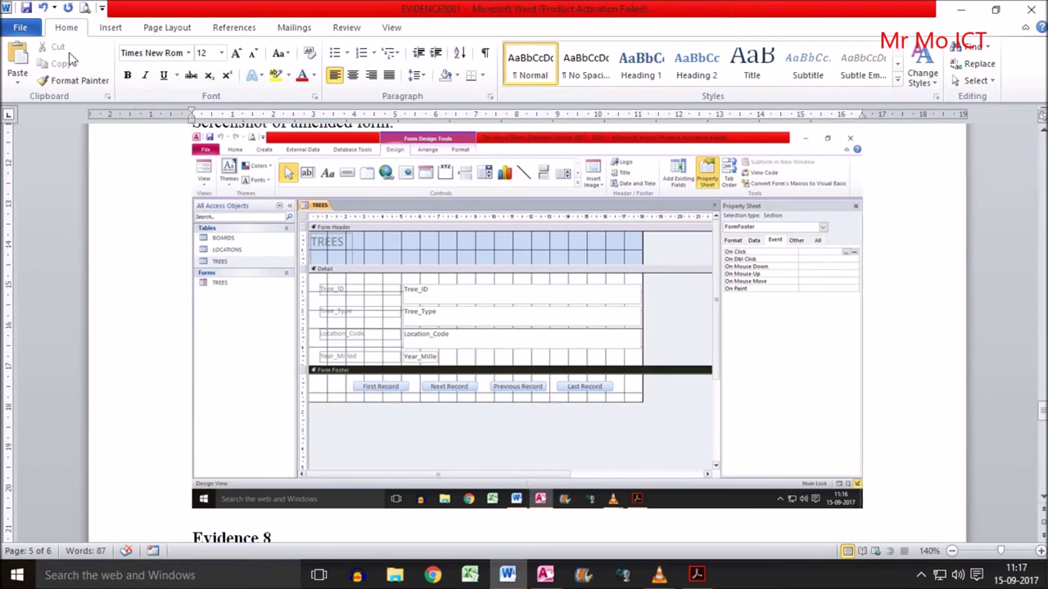
{"action": "left_click", "coordinate": [26, 8]}
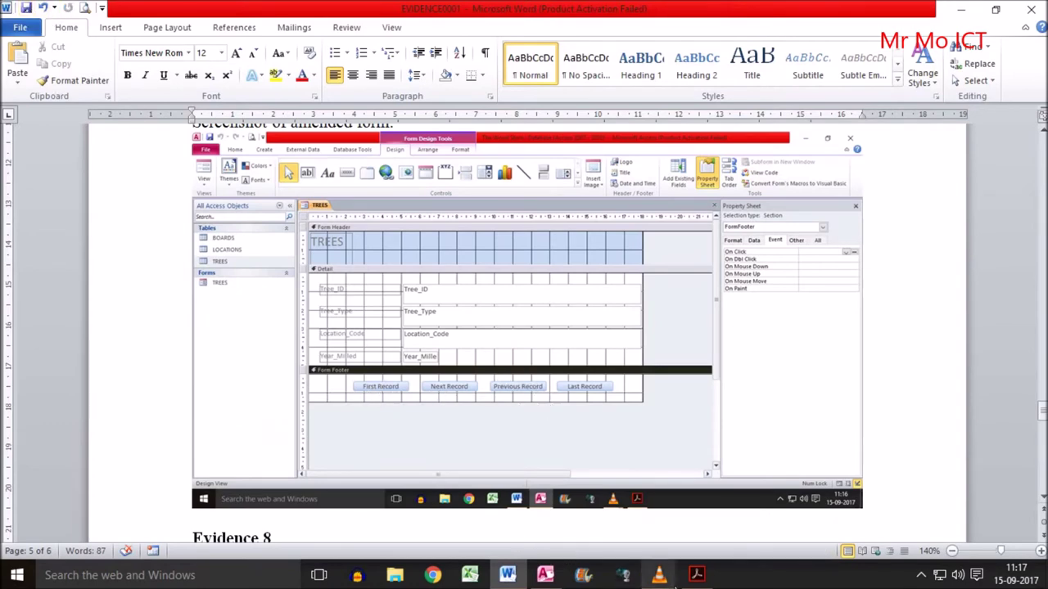
Read tasks 27 to 29 in the exam paper PDF about improving and evaluating the form and printing the presentation.
{"action": "left_click", "coordinate": [697, 574]}
{"action": "left_click_drag", "start_coordinate": [586, 321], "coordinate": [665, 325]}
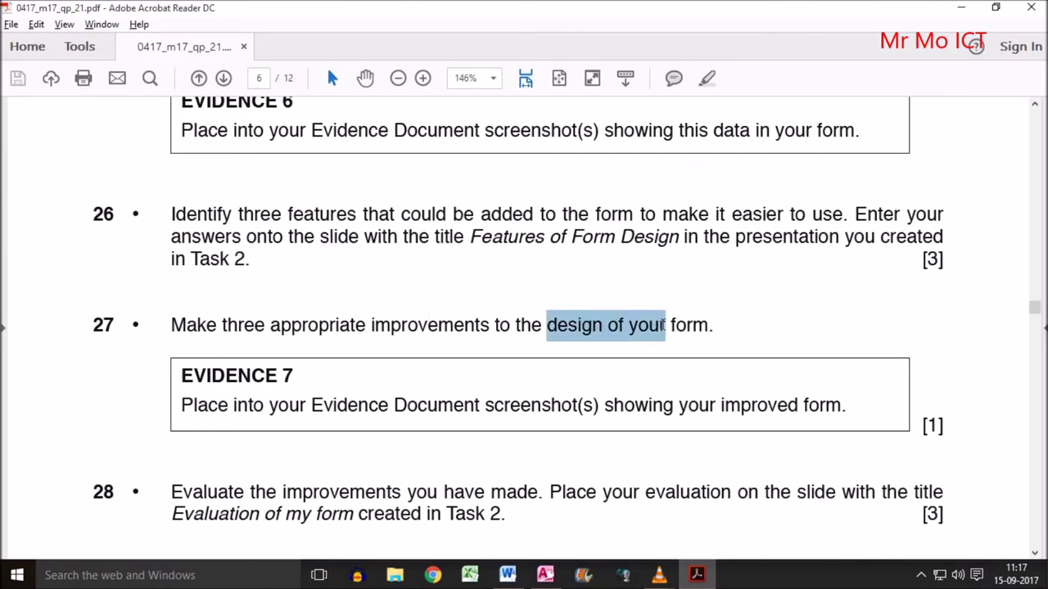
{"action": "scroll", "coordinate": [659, 331], "scroll_direction": "down", "scroll_amount": 2}
{"action": "scroll", "coordinate": [655, 331], "scroll_direction": "down", "scroll_amount": 3}
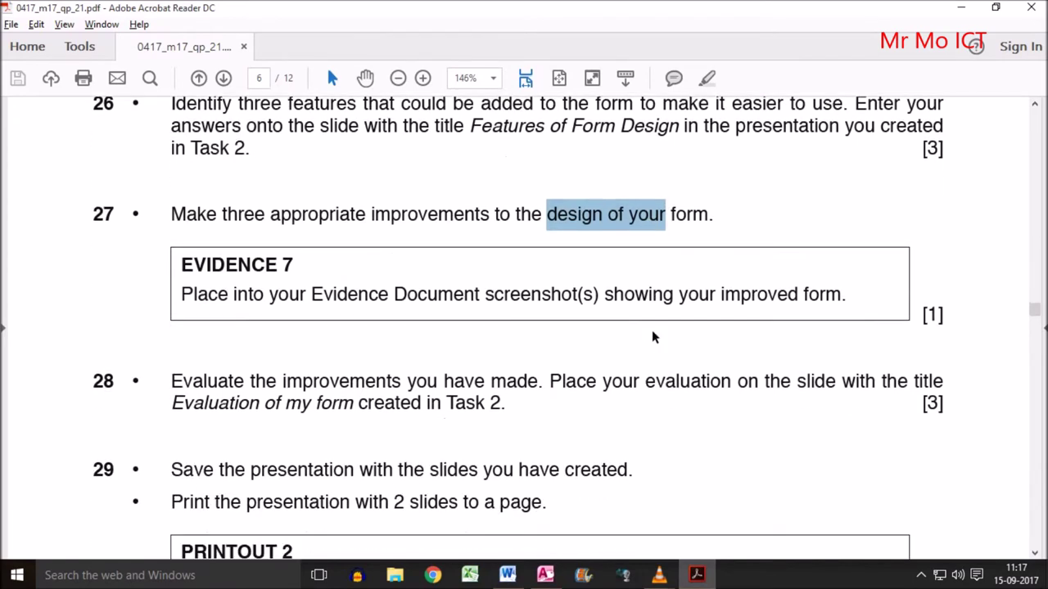
{"action": "left_click_drag", "start_coordinate": [400, 307], "coordinate": [791, 309]}
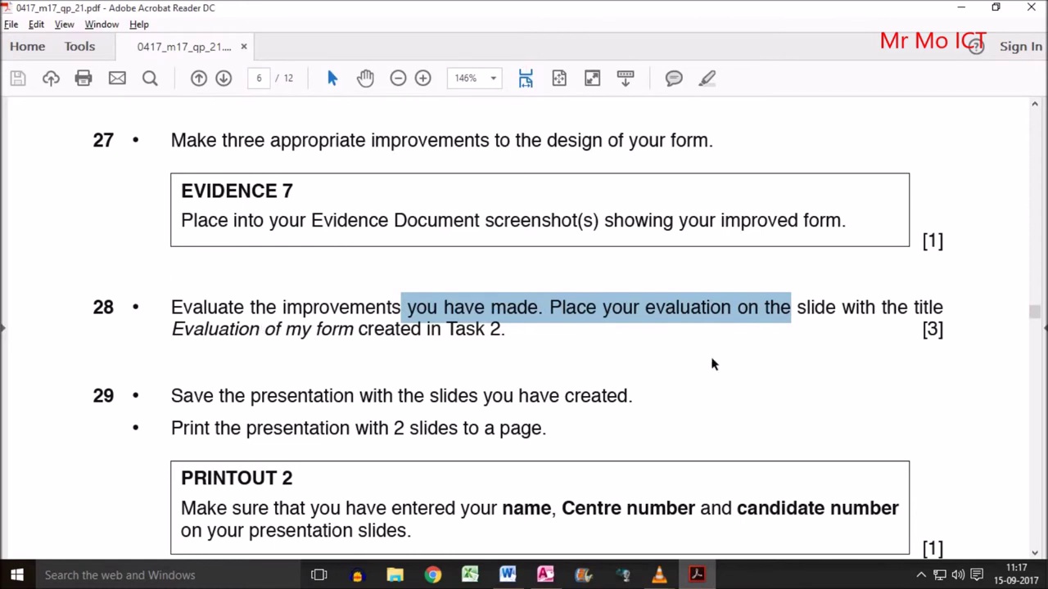
{"action": "left_click", "coordinate": [831, 309]}
{"action": "left_click_drag", "start_coordinate": [363, 333], "coordinate": [501, 339]}
{"action": "scroll", "coordinate": [492, 337], "scroll_direction": "down", "scroll_amount": 3}
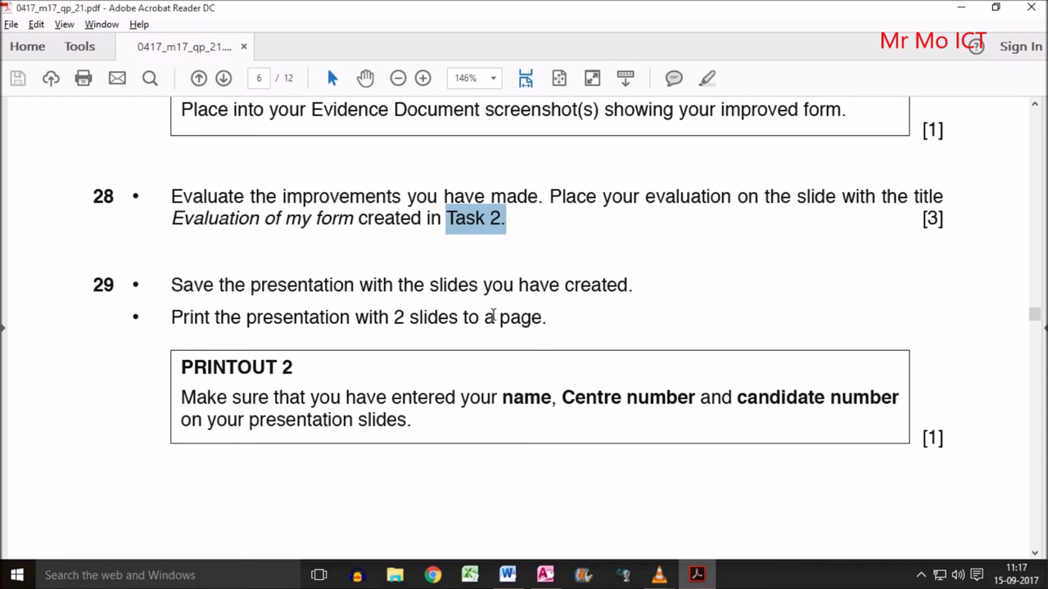
{"action": "scroll", "coordinate": [492, 318], "scroll_direction": "down", "scroll_amount": 15}
{"action": "scroll", "coordinate": [493, 314], "scroll_direction": "down", "scroll_amount": 10}
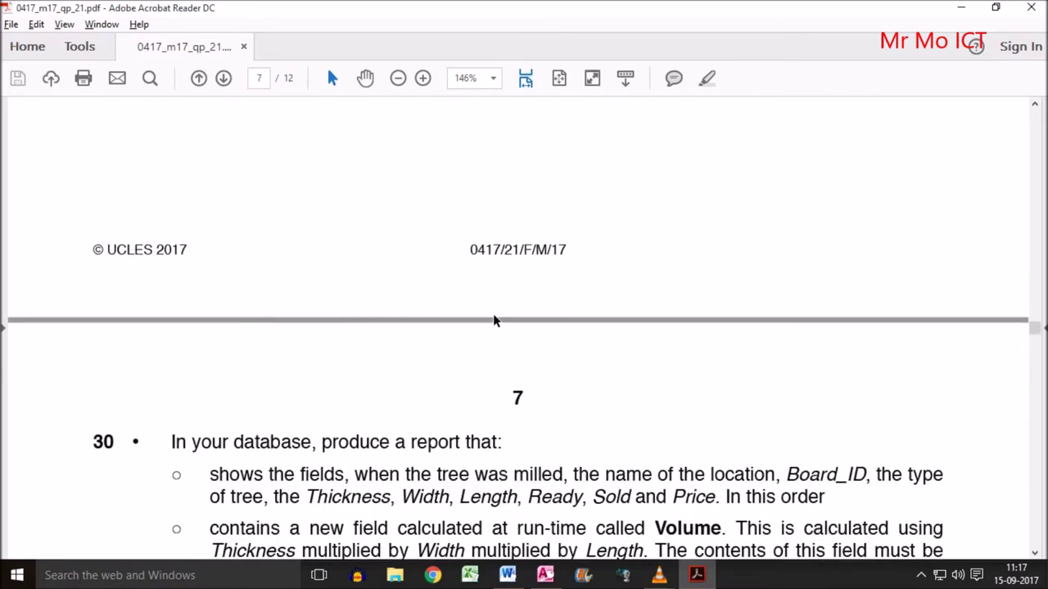
{"action": "scroll", "coordinate": [493, 315], "scroll_direction": "up", "scroll_amount": 20}
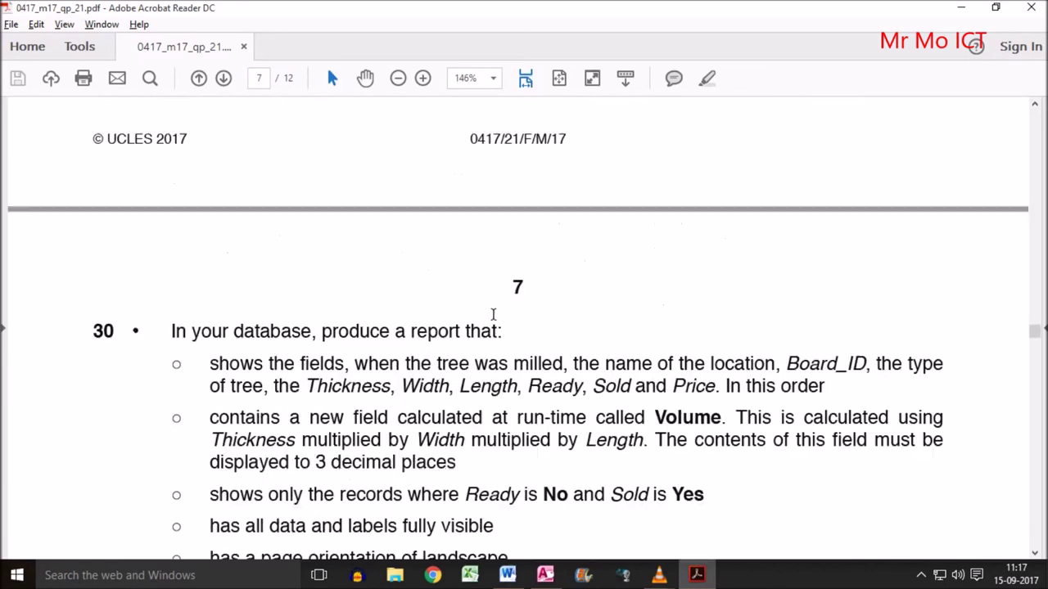
{"action": "scroll", "coordinate": [855, 283], "scroll_direction": "up", "scroll_amount": 3}
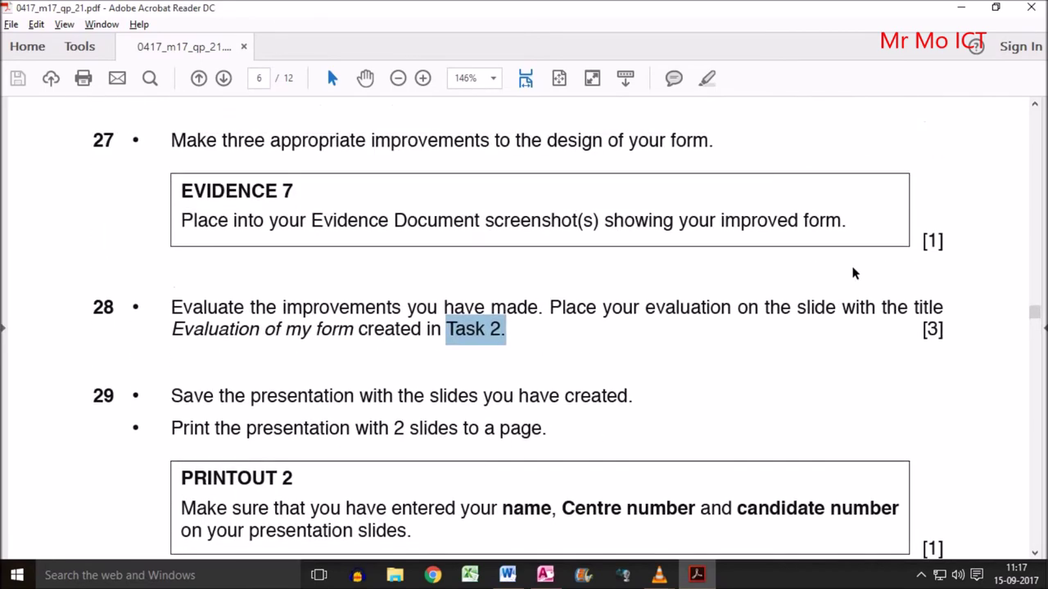
Read task 30 in the exam paper for the report's required fields, their order and the calculated Volume field.
{"action": "scroll", "coordinate": [866, 329], "scroll_direction": "down", "scroll_amount": 20}
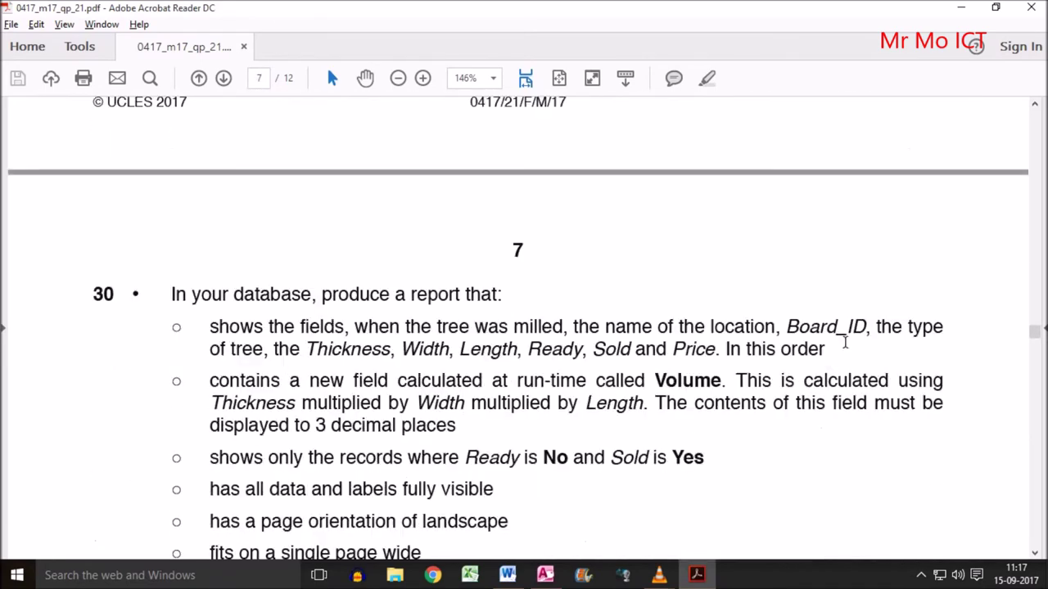
{"action": "scroll", "coordinate": [844, 342], "scroll_direction": "down", "scroll_amount": 2}
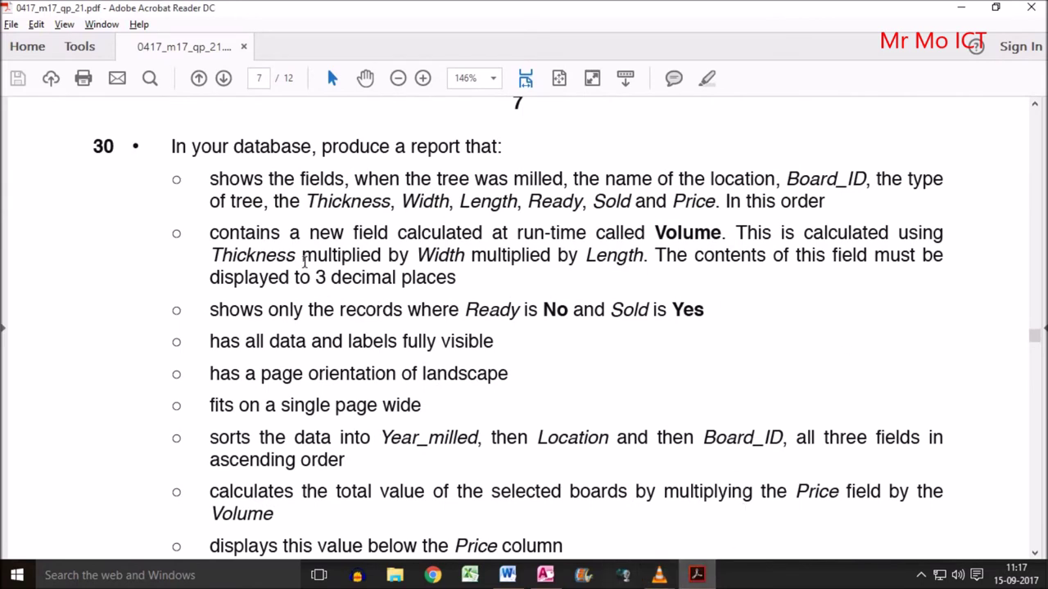
{"action": "left_click_drag", "start_coordinate": [172, 146], "coordinate": [833, 178]}
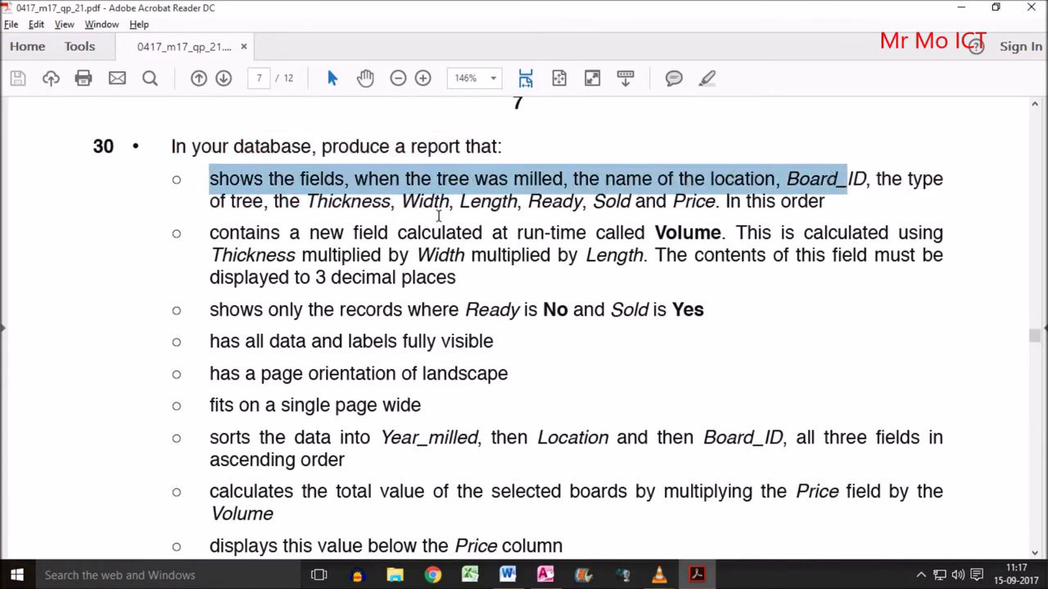
{"action": "left_click_drag", "start_coordinate": [232, 201], "coordinate": [715, 202]}
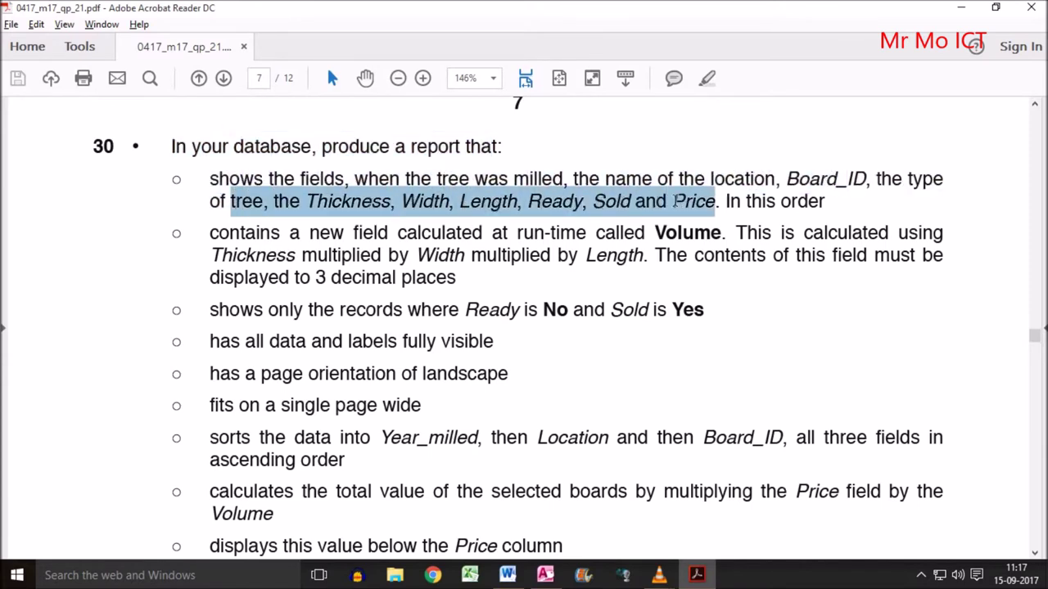
{"action": "left_click_drag", "start_coordinate": [286, 233], "coordinate": [501, 232]}
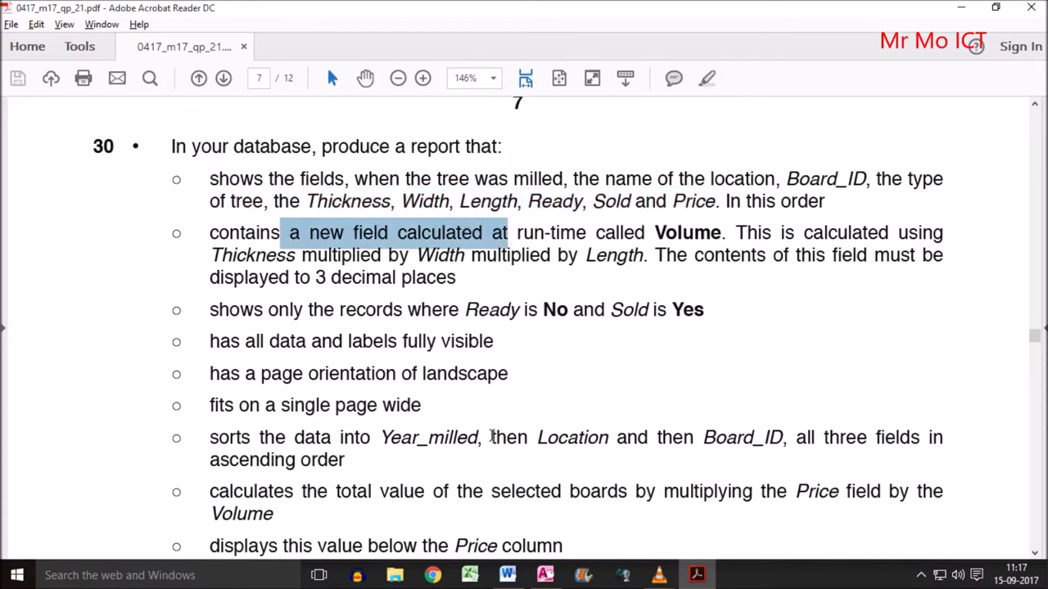
Switch to Access and close the Property Sheet and the TREES form.
{"action": "left_click", "coordinate": [546, 576]}
{"action": "left_click", "coordinate": [1040, 116]}
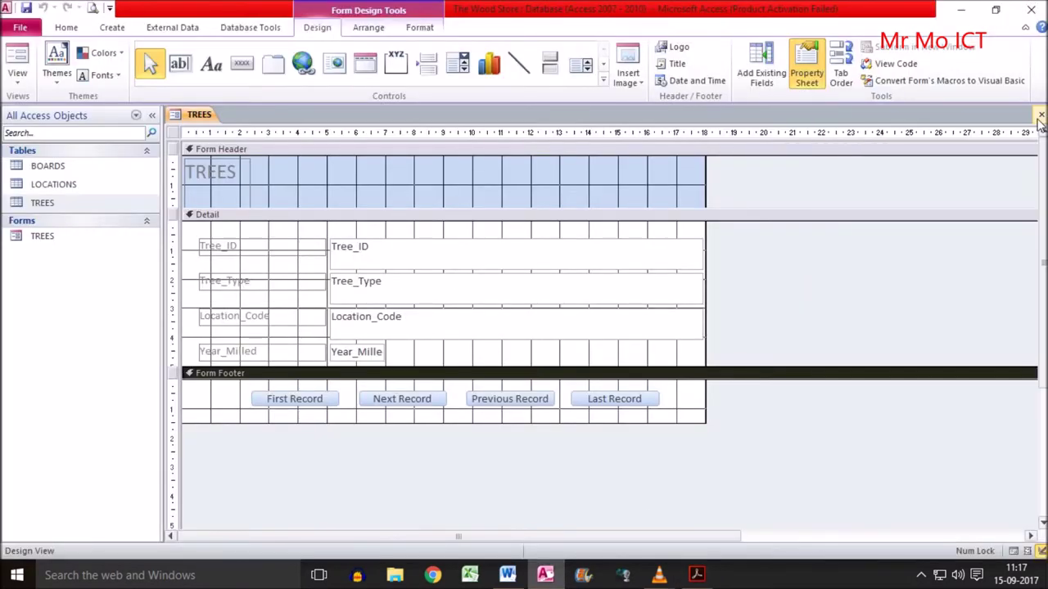
{"action": "left_click", "coordinate": [1039, 116]}
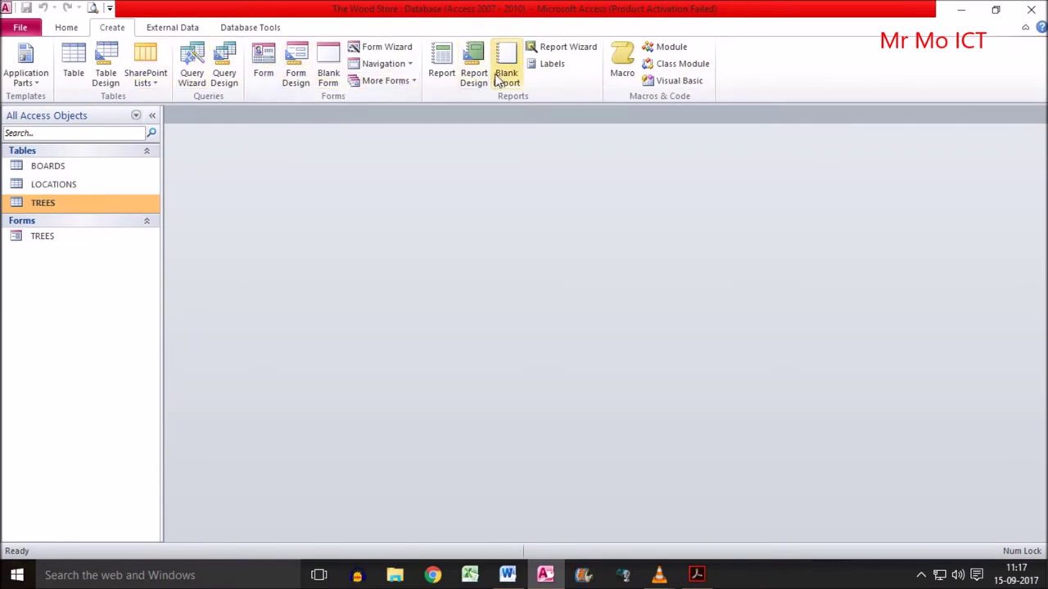
Create a new query in Design View and add the BOARDS, LOCATIONS and TREES tables to it.
{"action": "left_click", "coordinate": [226, 84]}
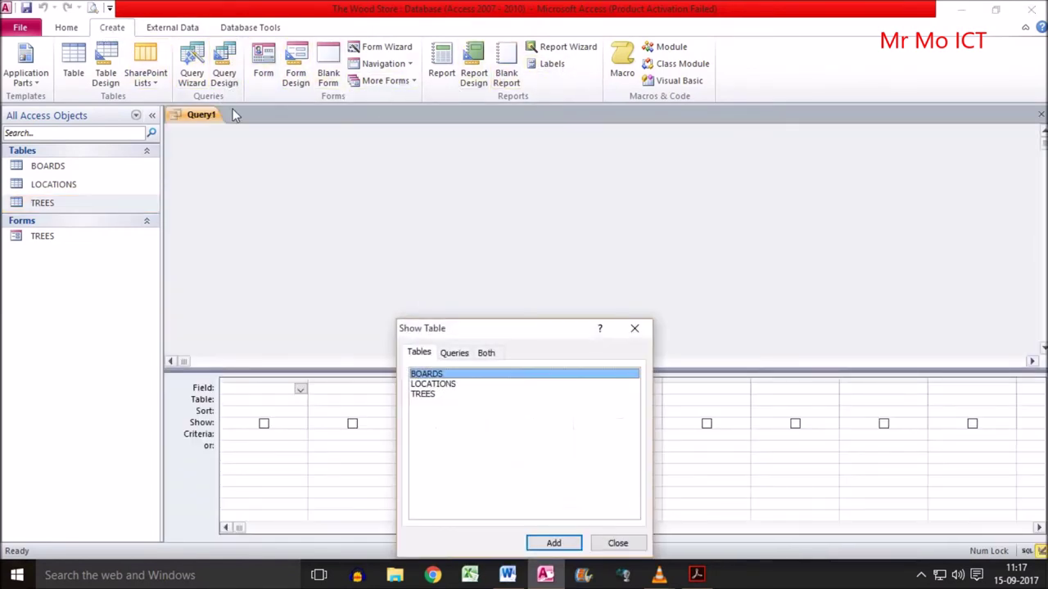
{"action": "left_click", "coordinate": [459, 422]}
{"action": "left_click", "coordinate": [463, 429], "text": "shift"}
{"action": "left_click", "coordinate": [581, 543]}
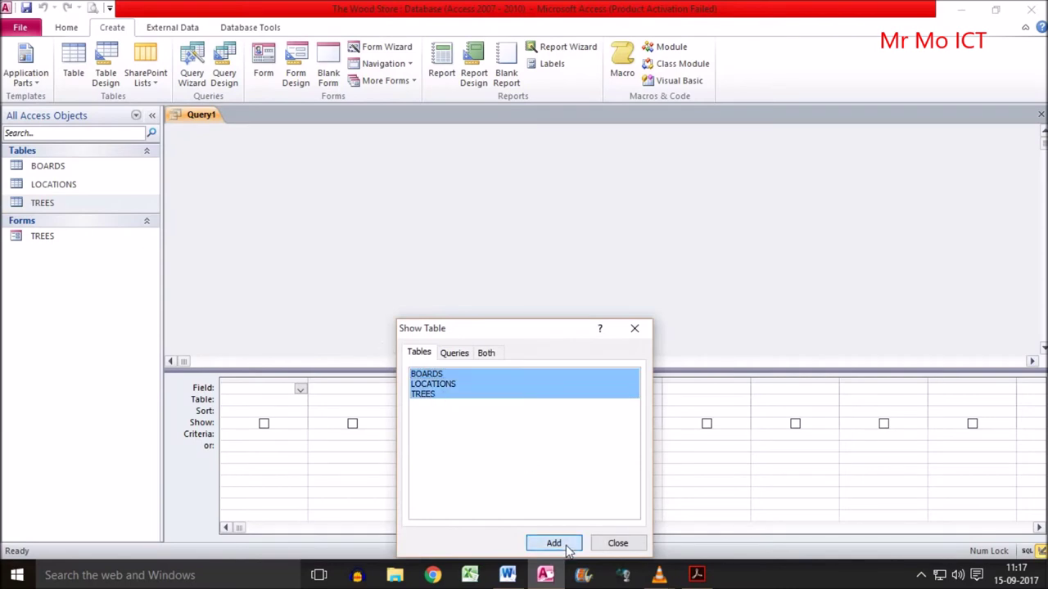
{"action": "left_click", "coordinate": [610, 544]}
Arrange the query's tables in the order BOARDS, TREES, LOCATIONS and enlarge the BOARDS and LOCATIONS boxes to show all fields.
{"action": "left_click_drag", "start_coordinate": [383, 146], "coordinate": [462, 299]}
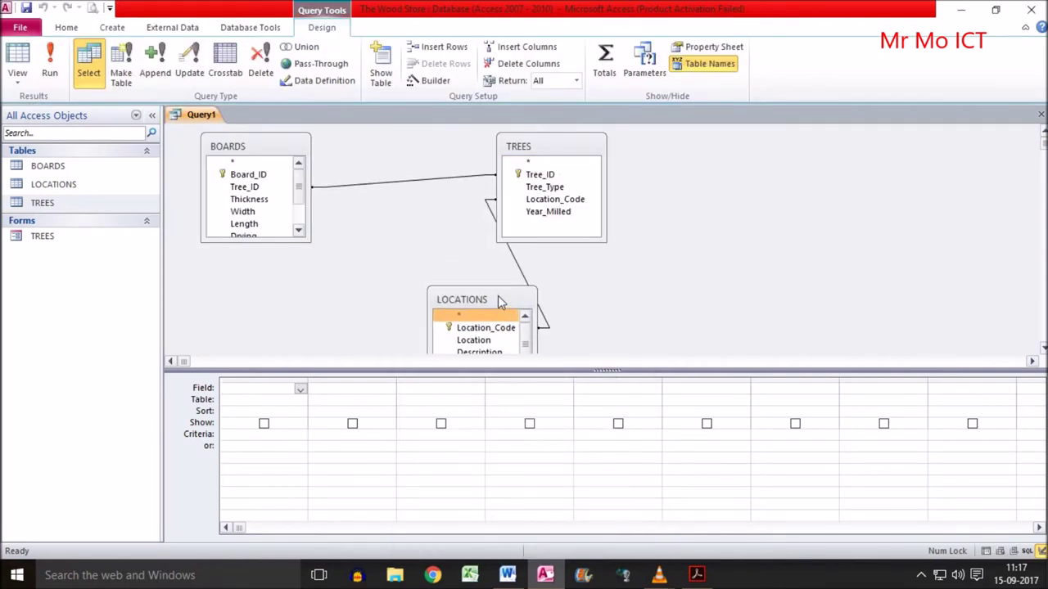
{"action": "left_click_drag", "start_coordinate": [541, 145], "coordinate": [377, 153]}
{"action": "left_click_drag", "start_coordinate": [476, 303], "coordinate": [523, 145]}
{"action": "mouse_move", "coordinate": [534, 246]}
{"action": "left_mouse_down"}
{"action": "mouse_move", "coordinate": [534, 276]}
{"action": "mouse_move", "coordinate": [534, 265]}
{"action": "left_mouse_up"}
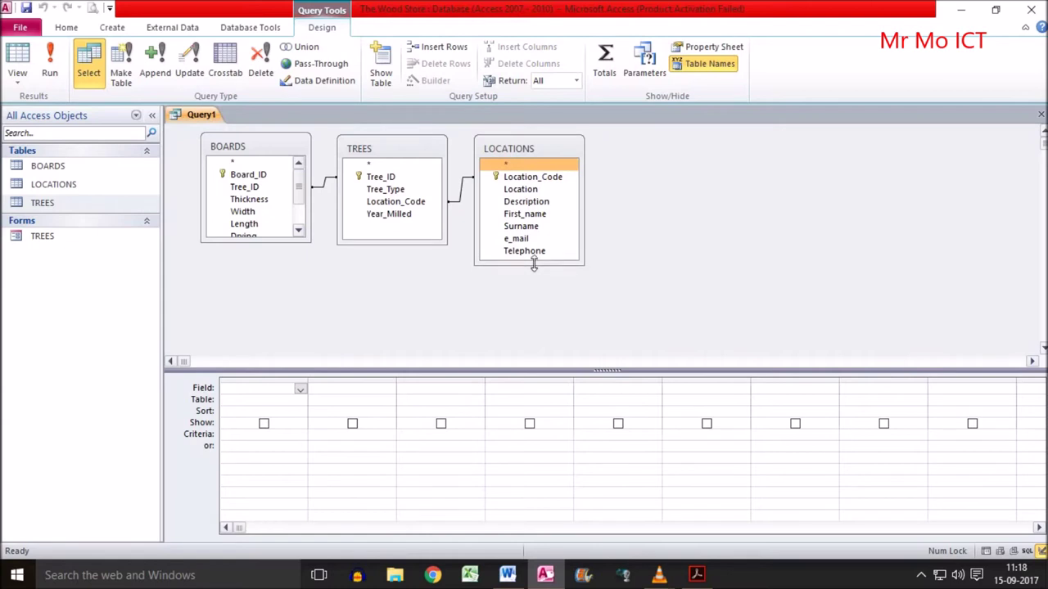
{"action": "left_click_drag", "start_coordinate": [258, 242], "coordinate": [259, 285]}
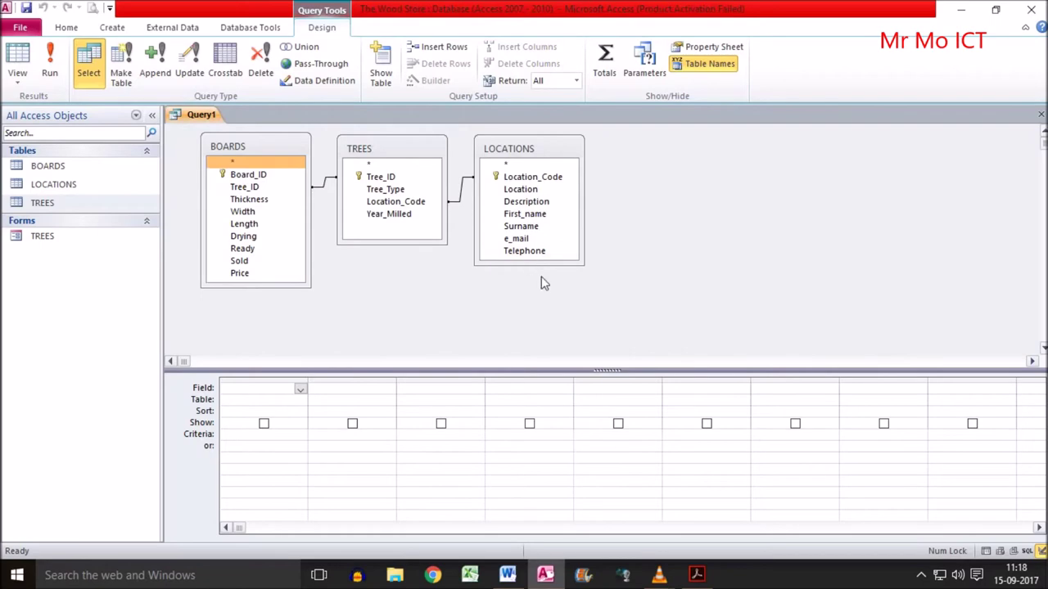
Check the first field task 30 requires in the exam paper and add Year_Milled from TREES to the query.
{"action": "left_click", "coordinate": [698, 573]}
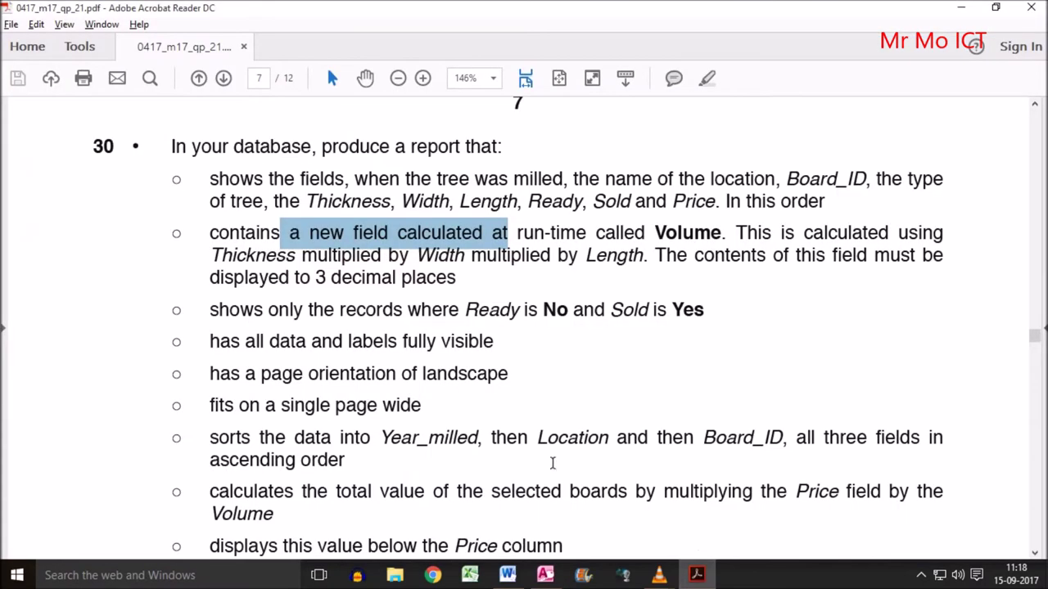
{"action": "left_click", "coordinate": [379, 203]}
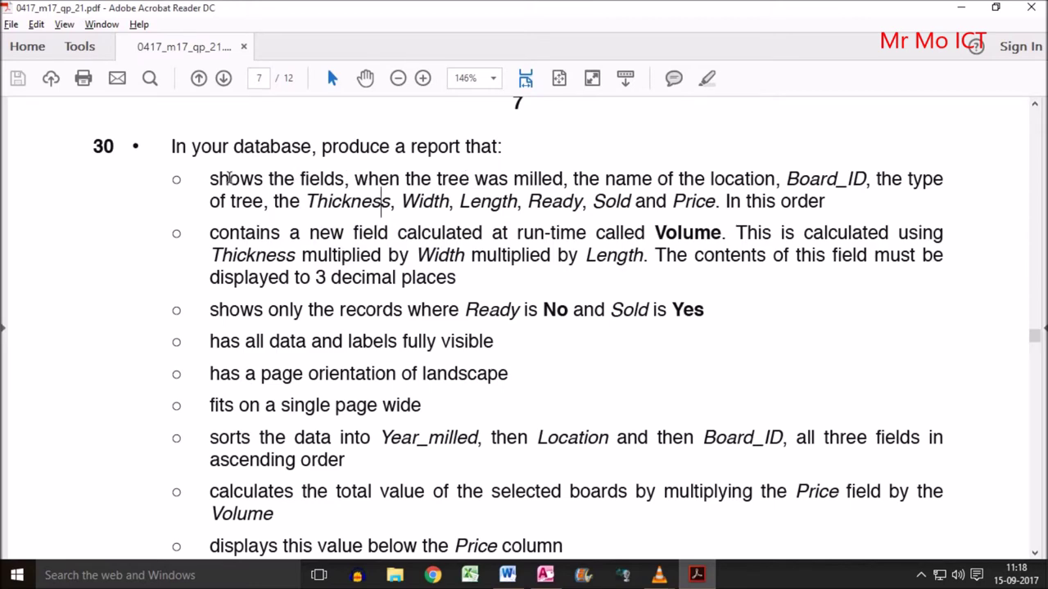
{"action": "left_click_drag", "start_coordinate": [230, 178], "coordinate": [287, 178]}
{"action": "left_click", "coordinate": [336, 177]}
{"action": "left_click_drag", "start_coordinate": [405, 179], "coordinate": [551, 180]}
{"action": "key", "text": "alt+Tab"}
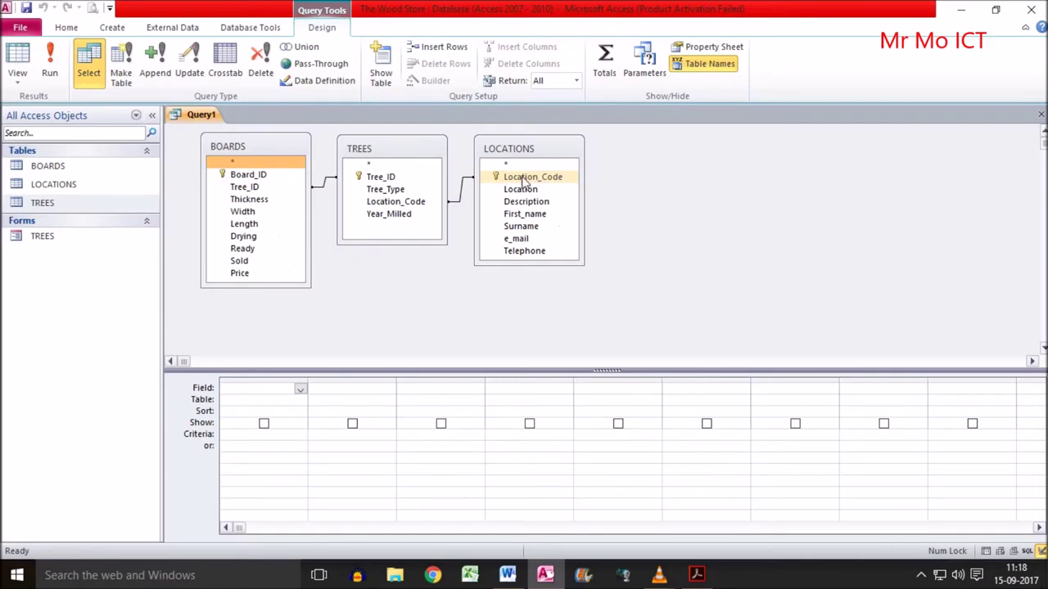
{"action": "double_click", "coordinate": [391, 214]}
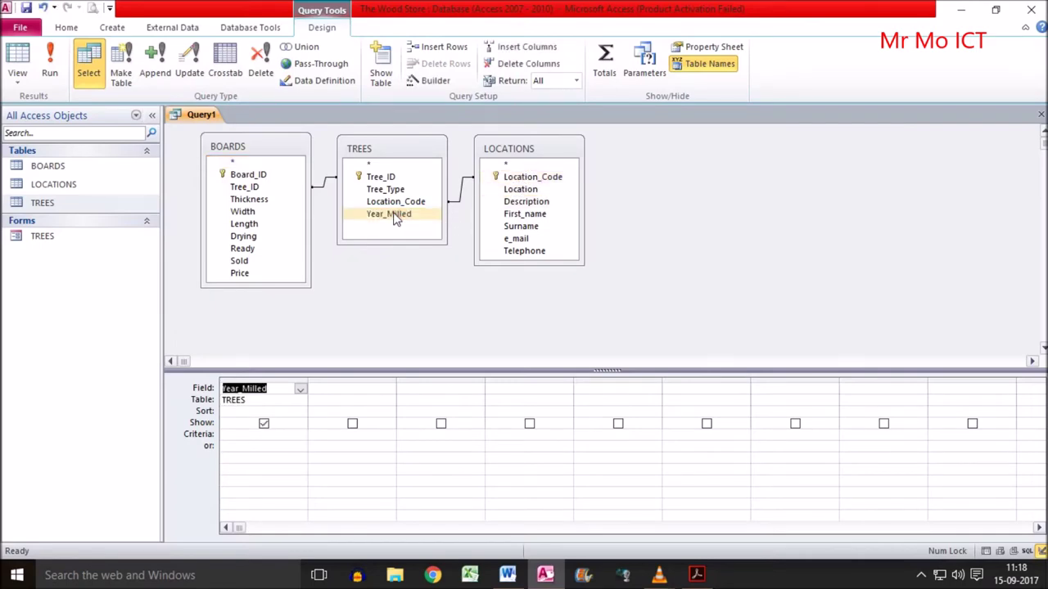
Following the field order in task 30, add Location from LOCATIONS and Board_ID from BOARDS to the query.
{"action": "key", "text": "alt+Tab"}
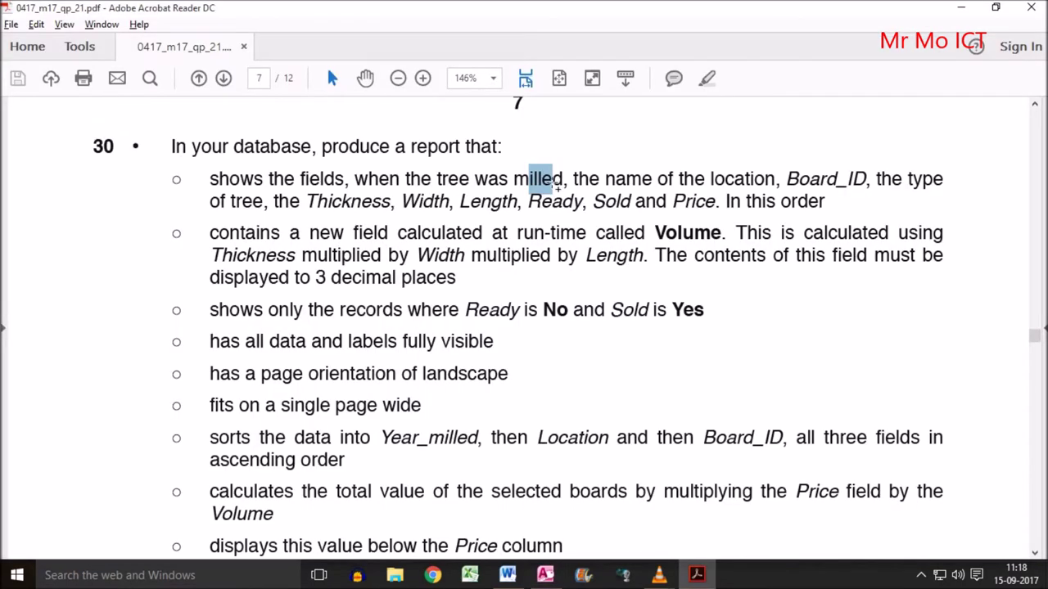
{"action": "left_click_drag", "start_coordinate": [694, 180], "coordinate": [774, 180]}
{"action": "key", "text": "alt+Tab"}
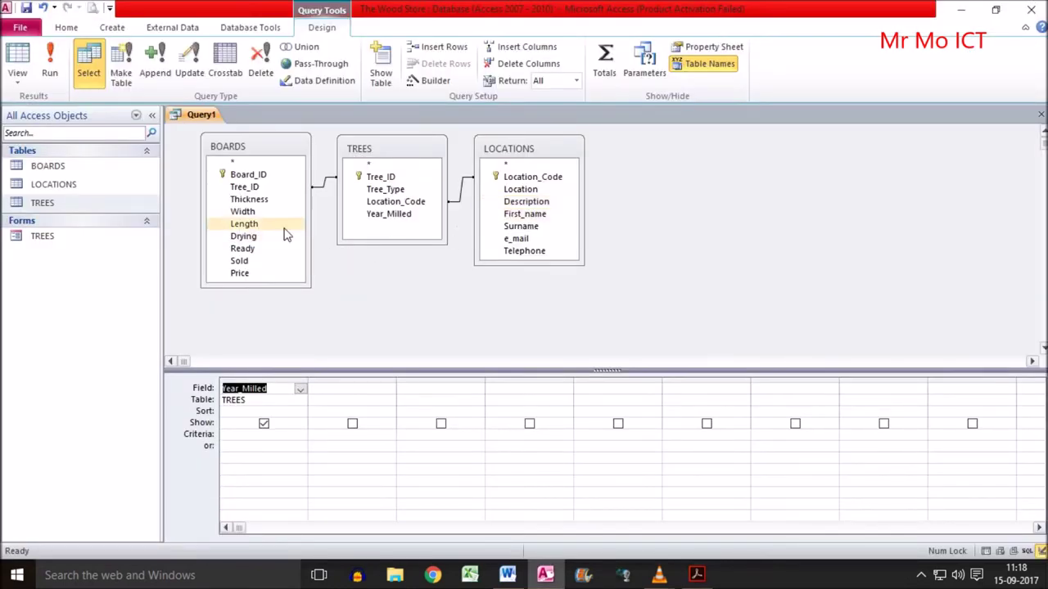
{"action": "left_click", "coordinate": [539, 190]}
{"action": "key", "text": "alt+Tab"}
{"action": "left_click_drag", "start_coordinate": [789, 178], "coordinate": [841, 181]}
{"action": "key", "text": "alt+Tab"}
{"action": "double_click", "coordinate": [262, 174]}
{"action": "key", "text": "alt+Tab"}
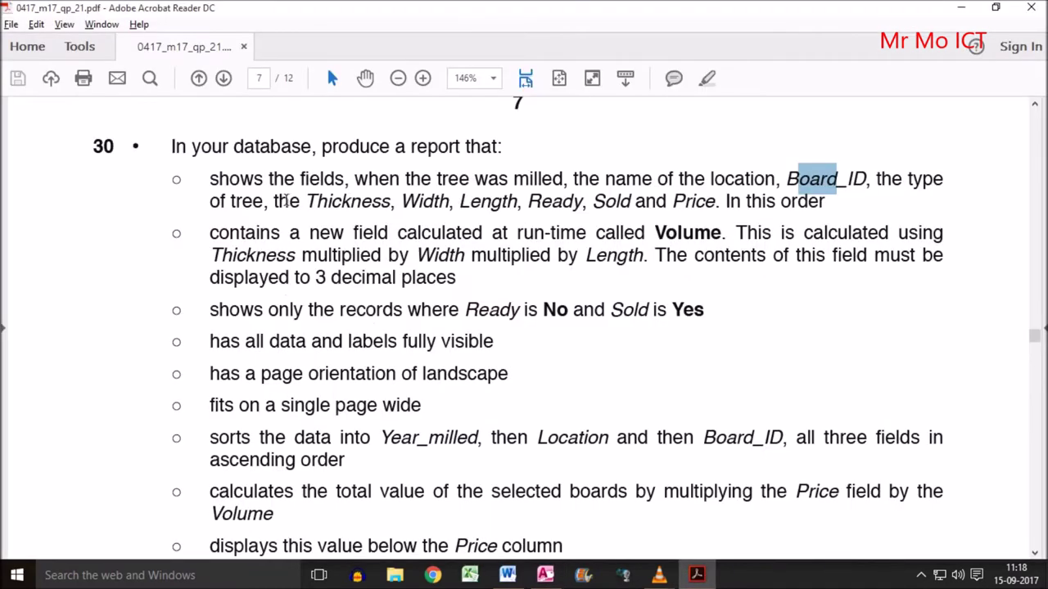
Following the task 30 field order in the exam paper, add Tree_Type from TREES and Thickness from BOARDS to the query.
{"action": "key", "text": "alt+Tab"}
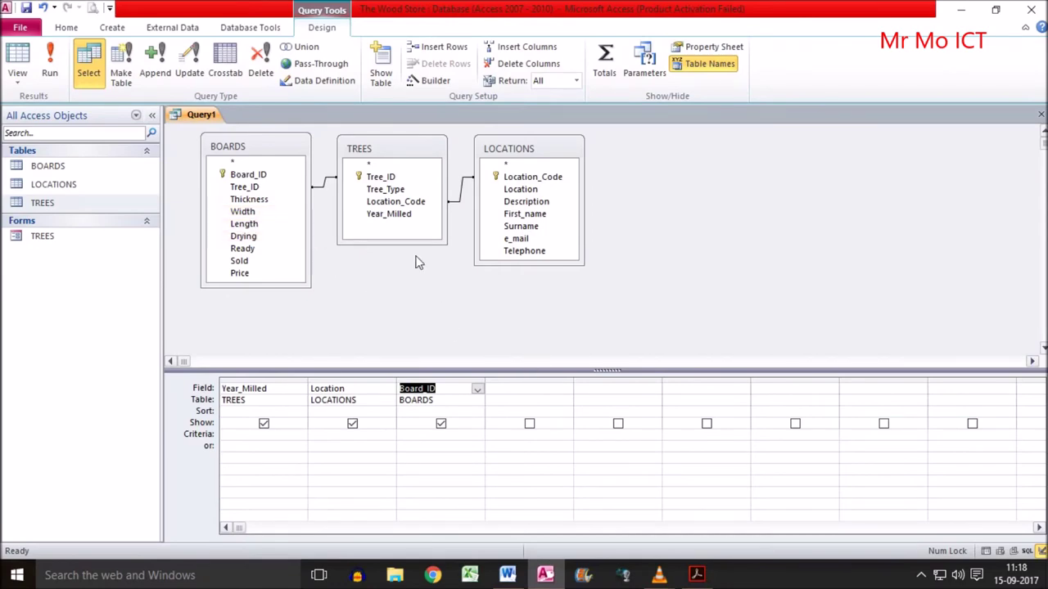
{"action": "double_click", "coordinate": [385, 189]}
{"action": "key", "text": "alt+Tab"}
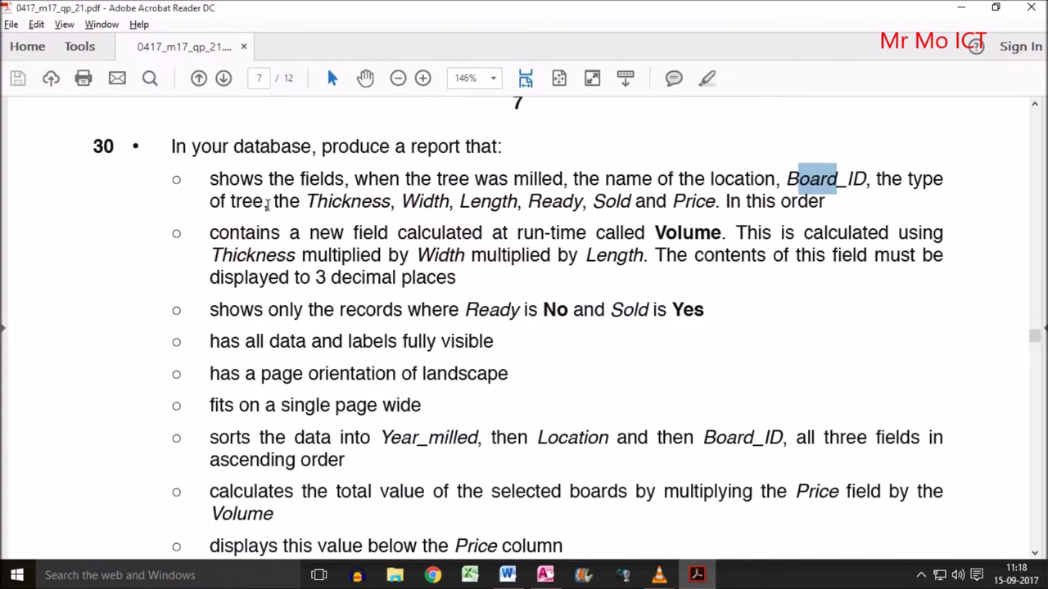
{"action": "left_click_drag", "start_coordinate": [288, 201], "coordinate": [381, 217]}
{"action": "key", "text": "alt+Tab"}
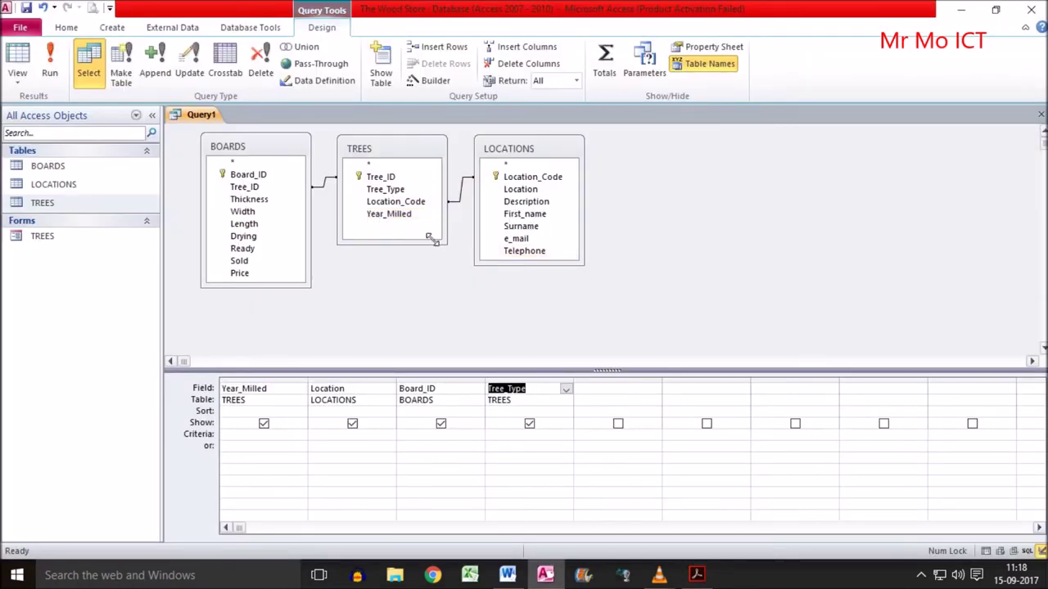
{"action": "double_click", "coordinate": [254, 200]}
Check the fields that follow Thickness in task 30 and add Width and Length from BOARDS to the query.
{"action": "key", "text": "alt+Tab"}
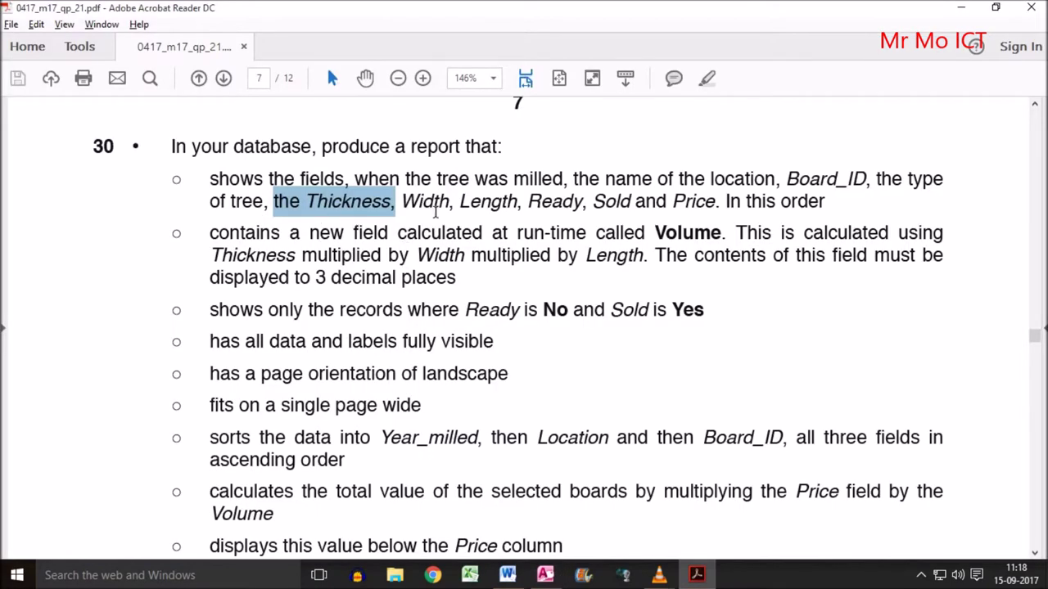
{"action": "left_click_drag", "start_coordinate": [400, 201], "coordinate": [518, 203]}
{"action": "key", "text": "alt+Tab"}
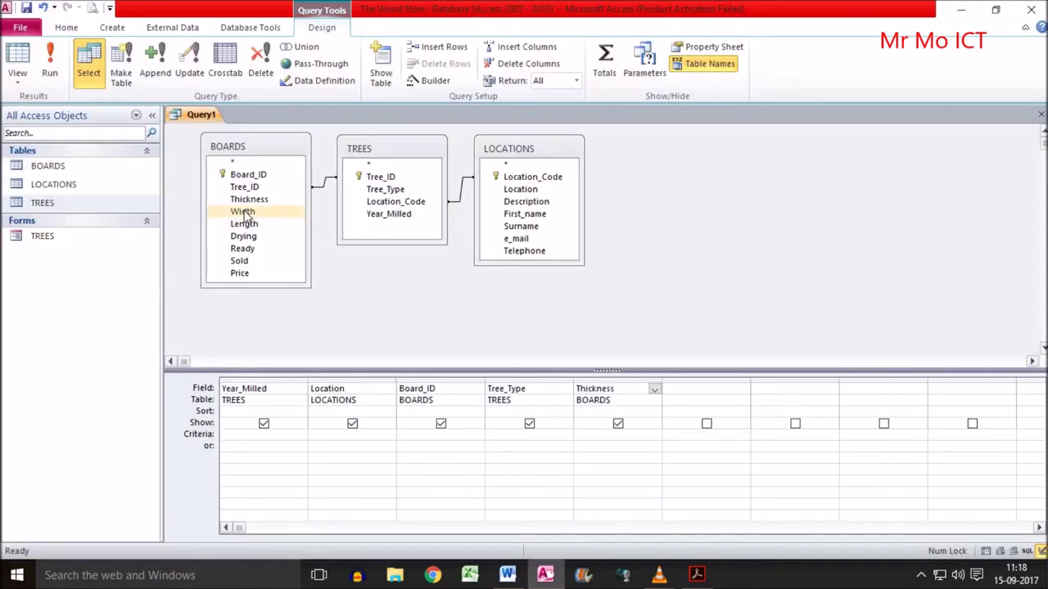
{"action": "double_click", "coordinate": [242, 211]}
{"action": "double_click", "coordinate": [243, 223]}
Check the remaining fields in task 30 and add Ready, Sold and Price from BOARDS to the query in that order.
{"action": "key", "text": "alt+Tab"}
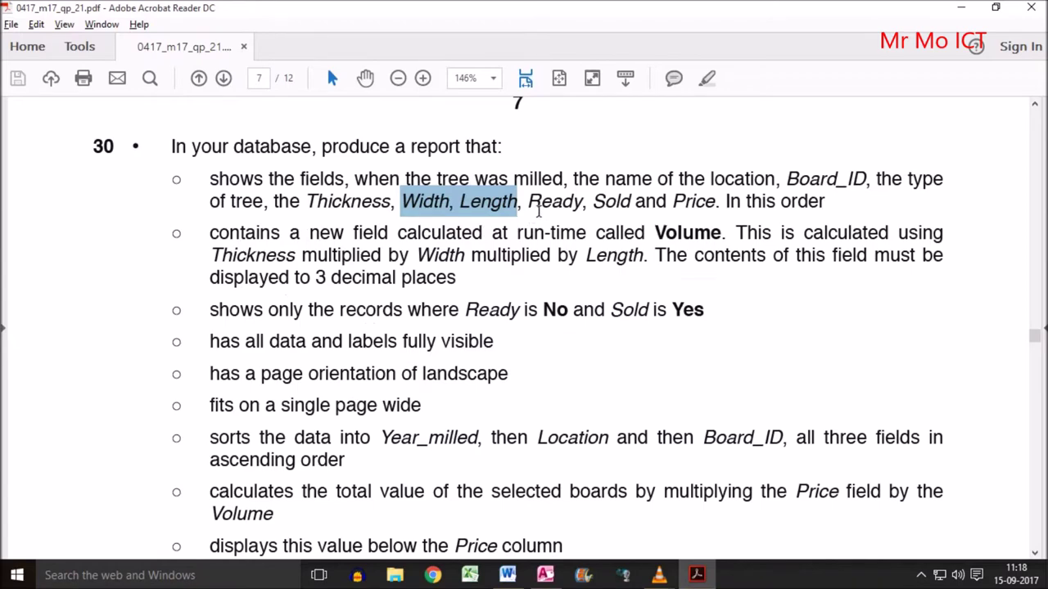
{"action": "left_click_drag", "start_coordinate": [533, 203], "coordinate": [571, 202]}
{"action": "key", "text": "alt+Tab"}
{"action": "double_click", "coordinate": [242, 248]}
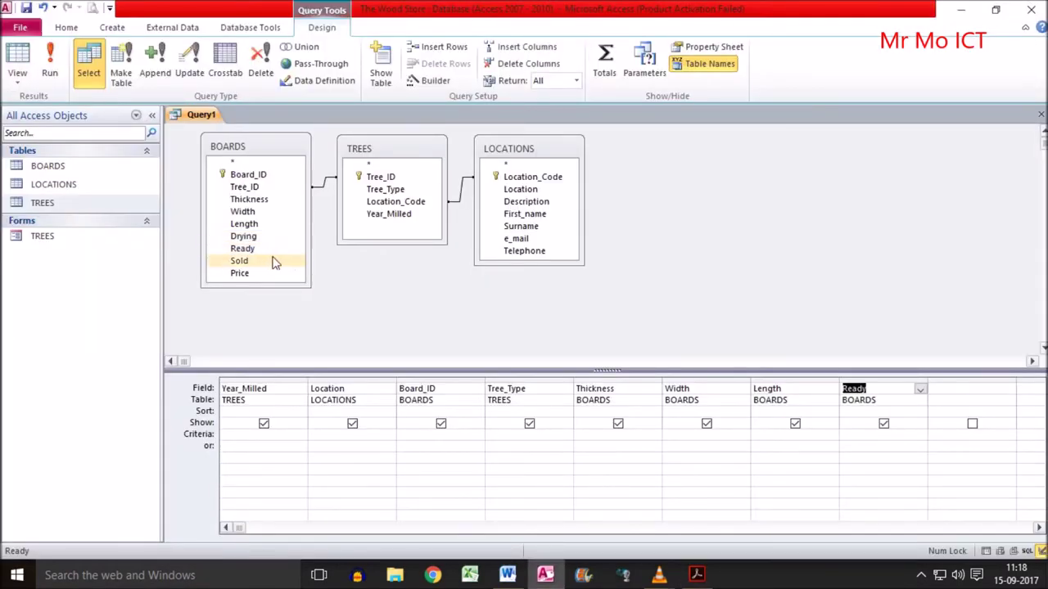
{"action": "key", "text": "alt+Tab"}
{"action": "left_click_drag", "start_coordinate": [593, 202], "coordinate": [659, 203]}
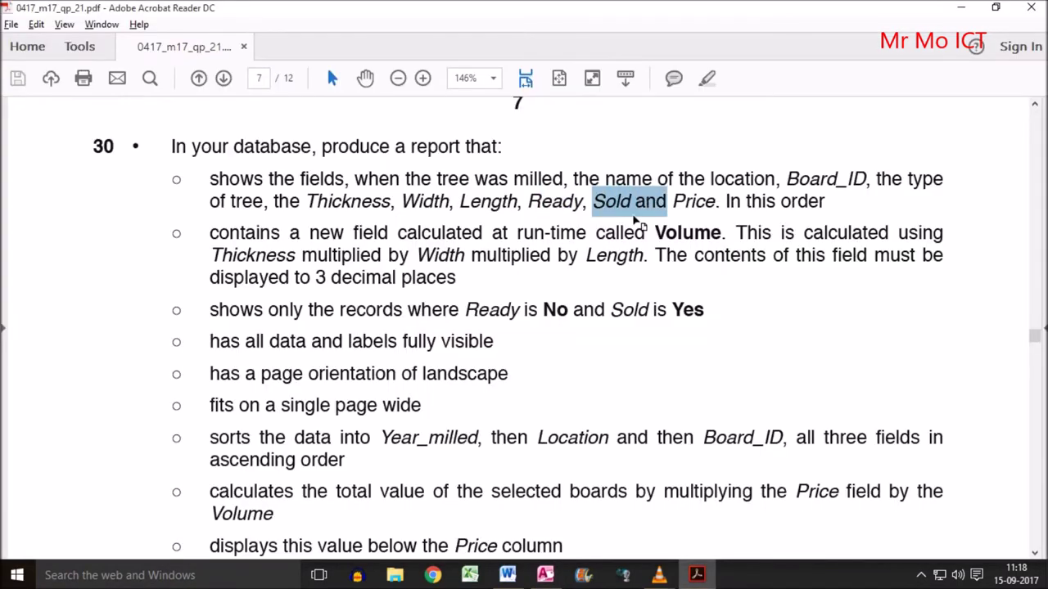
{"action": "key", "text": "alt+Tab"}
{"action": "left_click", "coordinate": [239, 260]}
{"action": "double_click", "coordinate": [239, 260]}
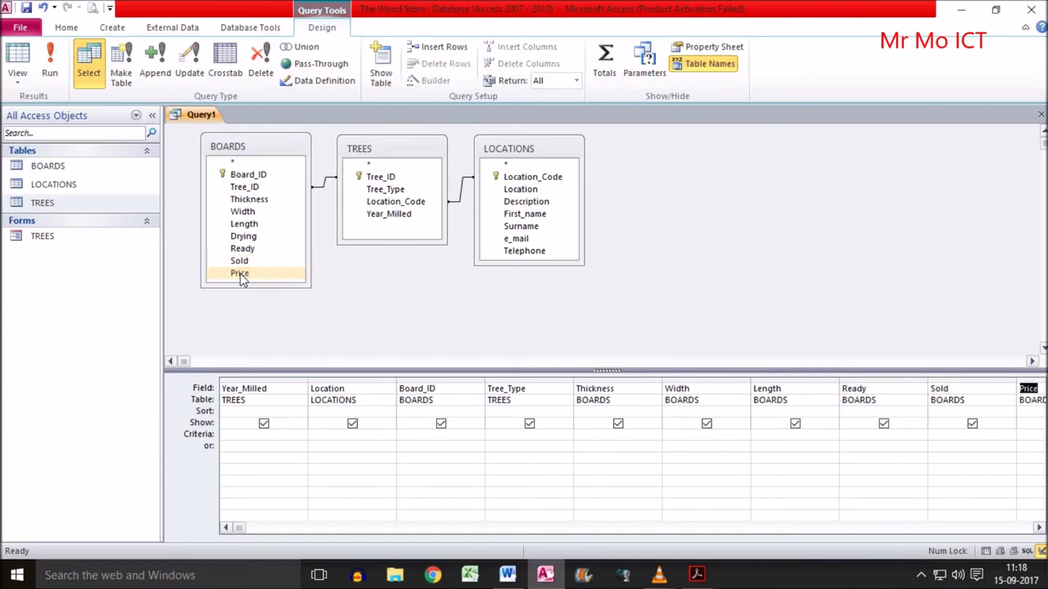
{"action": "double_click", "coordinate": [239, 272]}
Read in the exam paper how task 30 wants the run-time Volume field named and calculated.
{"action": "key", "text": "alt+Tab"}
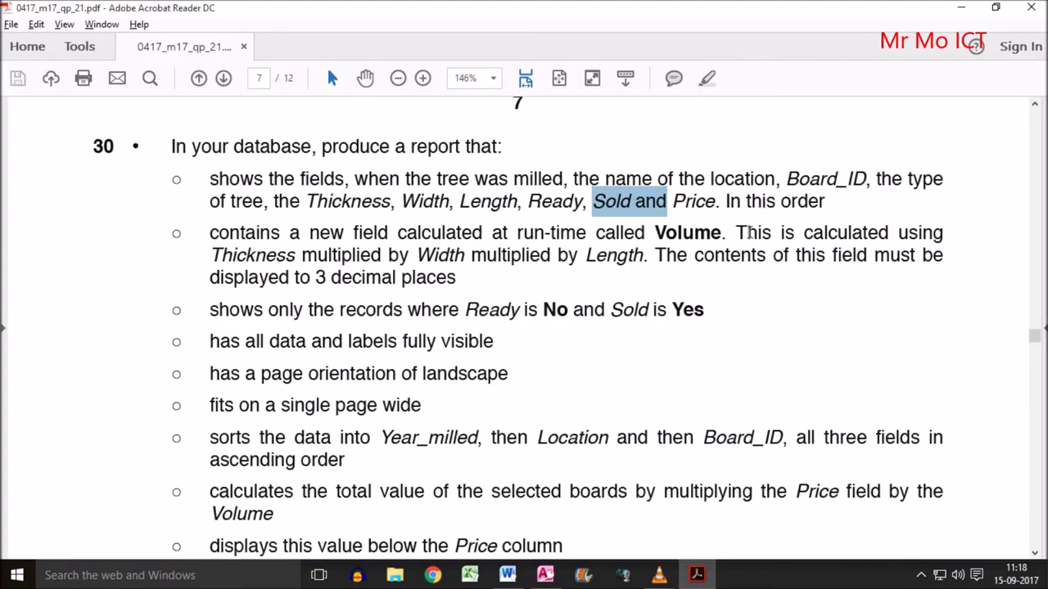
{"action": "left_click_drag", "start_coordinate": [282, 234], "coordinate": [443, 234]}
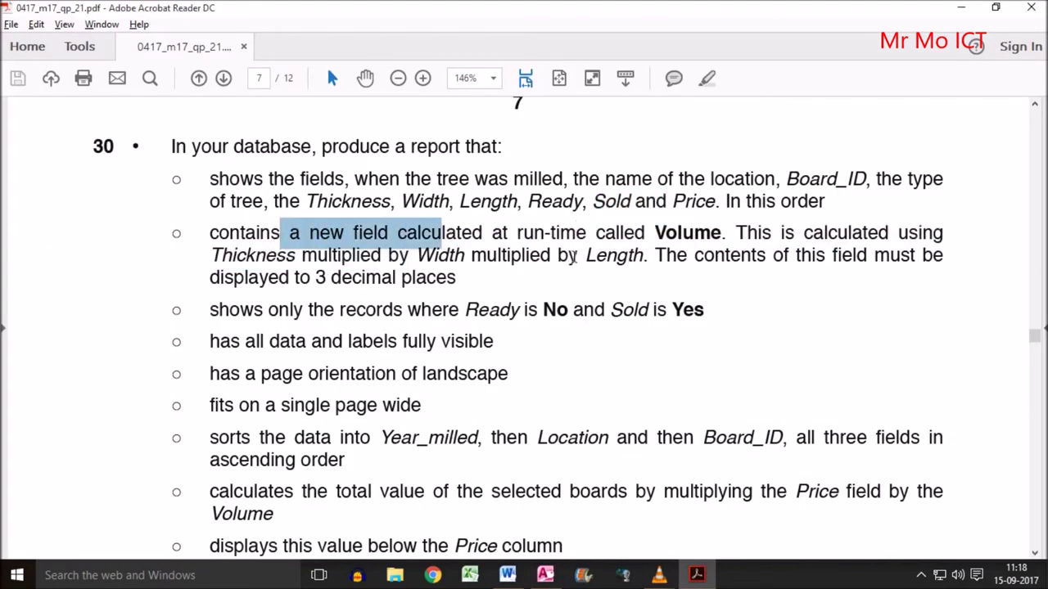
{"action": "double_click", "coordinate": [673, 236]}
{"action": "left_click", "coordinate": [737, 248]}
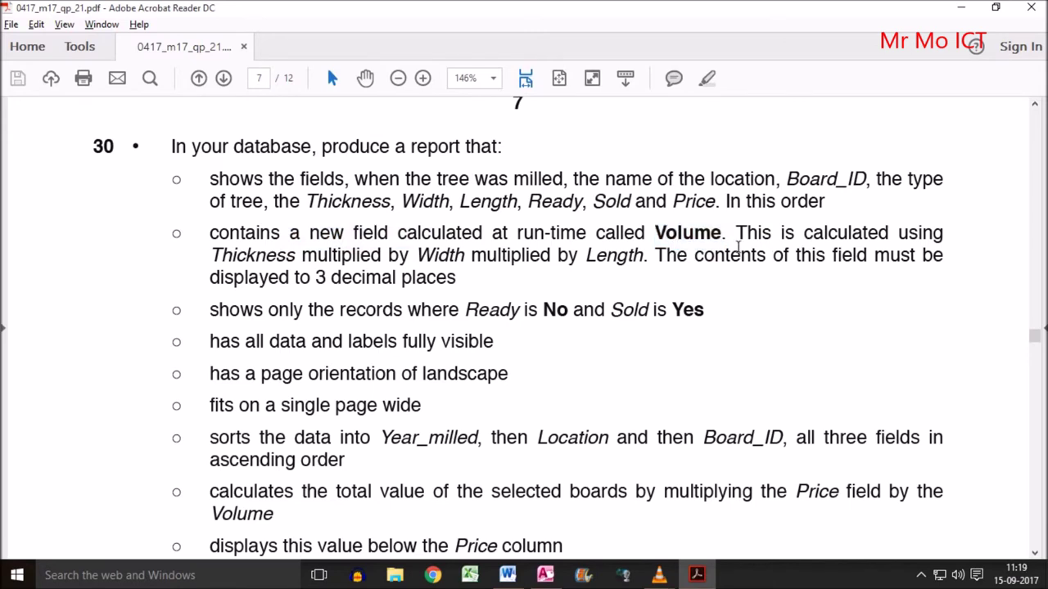
{"action": "left_click_drag", "start_coordinate": [211, 255], "coordinate": [419, 261]}
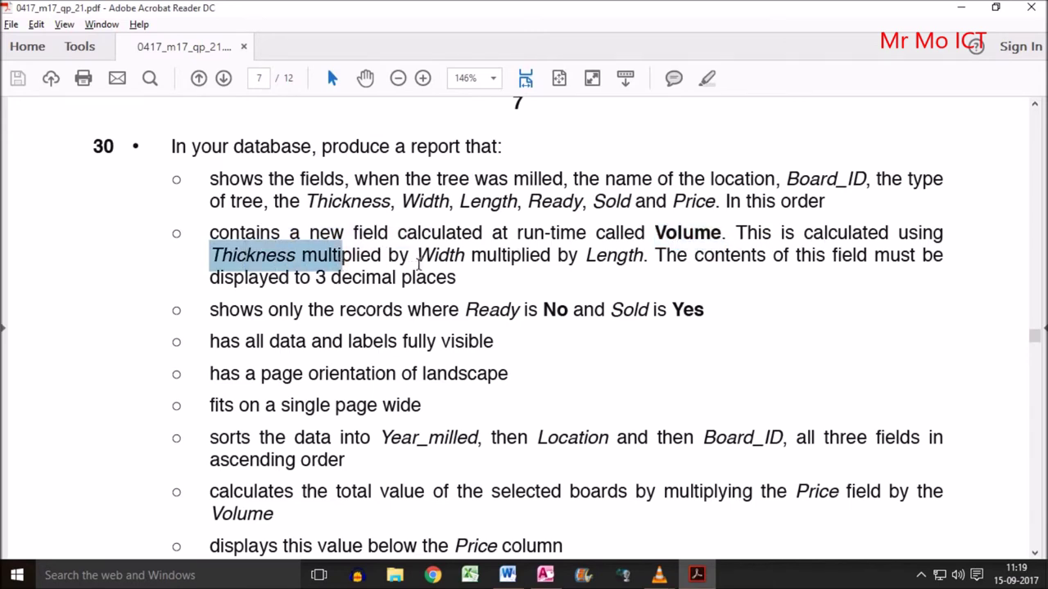
{"action": "left_click", "coordinate": [487, 256]}
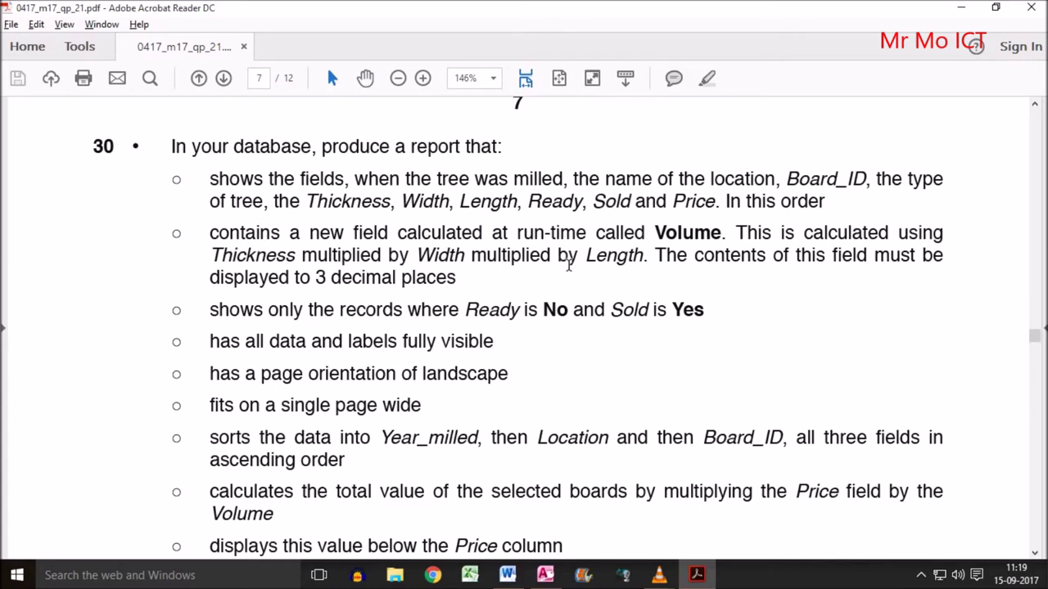
{"action": "left_click_drag", "start_coordinate": [259, 254], "coordinate": [236, 254]}
{"action": "left_click", "coordinate": [376, 256]}
{"action": "left_click_drag", "start_coordinate": [377, 255], "coordinate": [517, 233]}
Back in Access, open the Expression Builder for the empty column after Price and list the BOARDS table's fields.
{"action": "key", "text": "alt+Tab"}
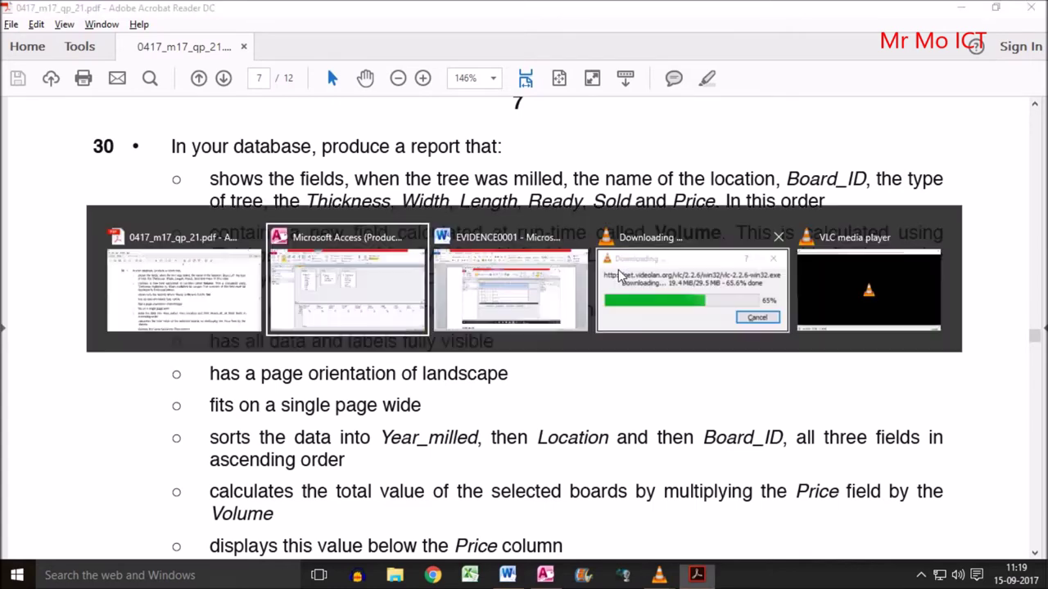
{"action": "left_click", "coordinate": [1040, 528]}
{"action": "left_click", "coordinate": [1040, 528]}
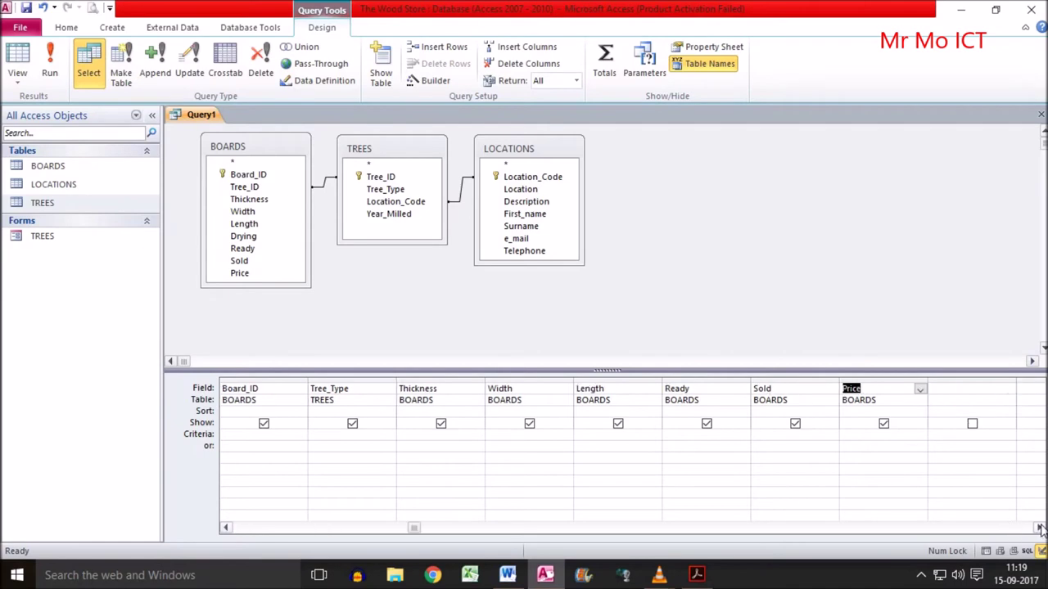
{"action": "left_click", "coordinate": [1040, 528]}
{"action": "left_click", "coordinate": [863, 390]}
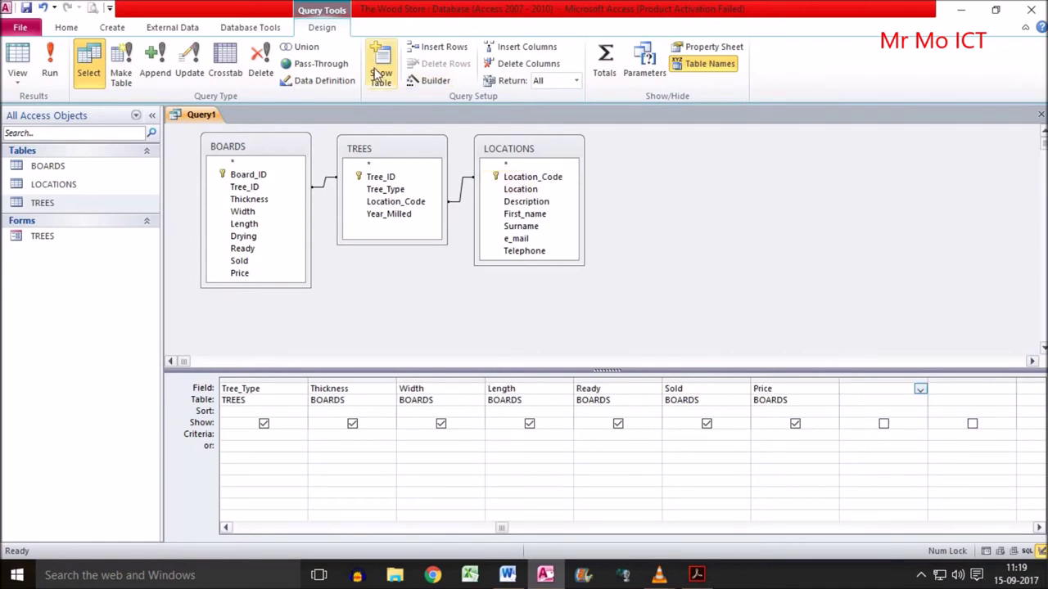
{"action": "left_click", "coordinate": [425, 81]}
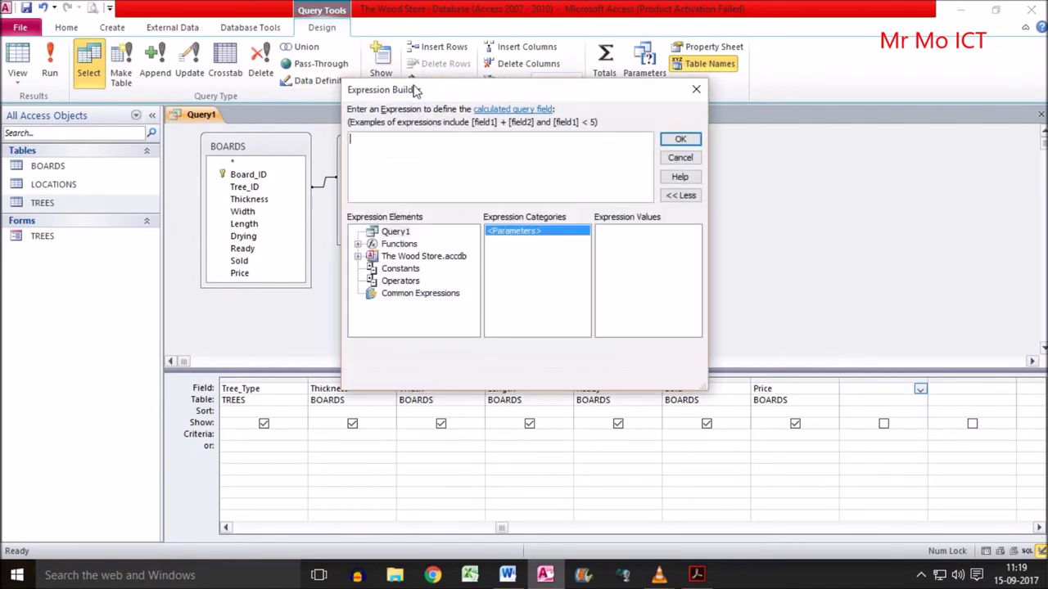
{"action": "left_click", "coordinate": [358, 256]}
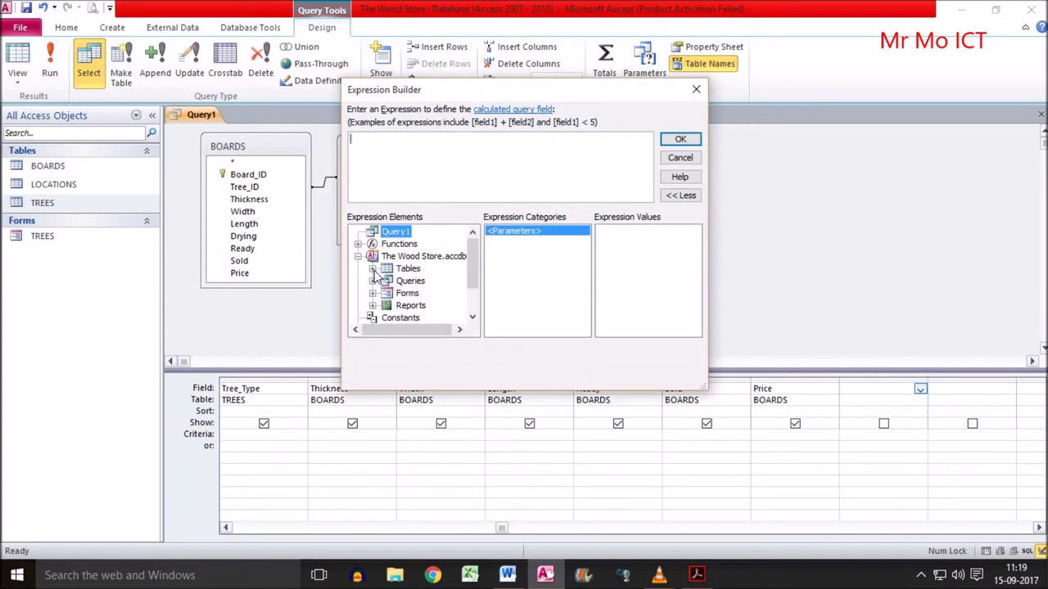
{"action": "left_click", "coordinate": [372, 269]}
{"action": "left_click", "coordinate": [423, 307]}
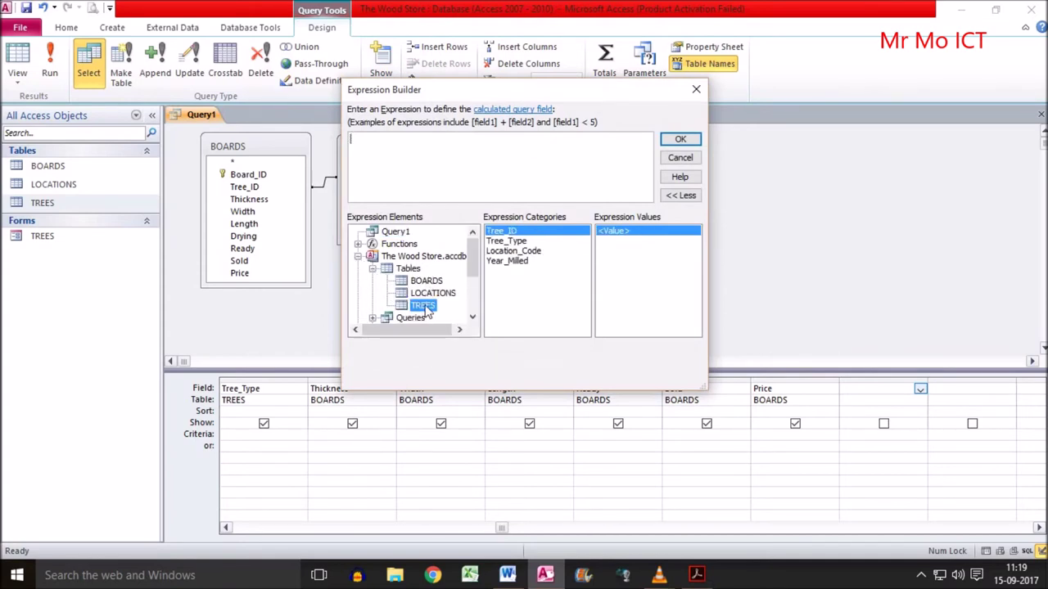
{"action": "left_click", "coordinate": [424, 282]}
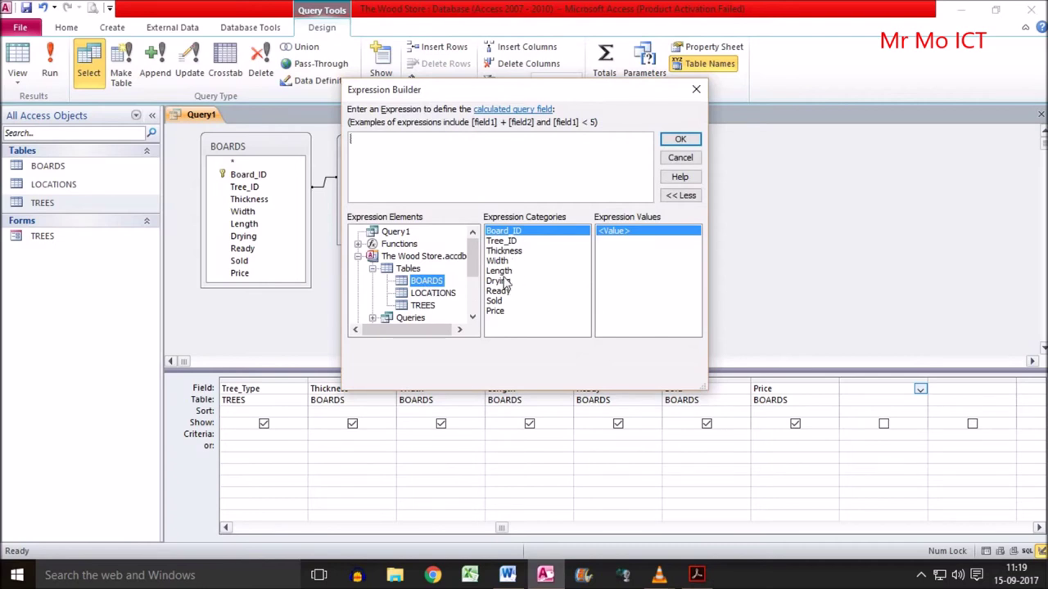
Build the expression [BOARDS]![Thickness] * [BOARDS]![Width] * [BOARDS]![Length], accept it and widen the calculated column.
{"action": "mouse_move", "coordinate": [507, 260]}
{"action": "left_mouse_down"}
{"action": "mouse_move", "coordinate": [506, 275]}
{"action": "mouse_move", "coordinate": [508, 255]}
{"action": "left_mouse_up"}
{"action": "double_click", "coordinate": [504, 251]}
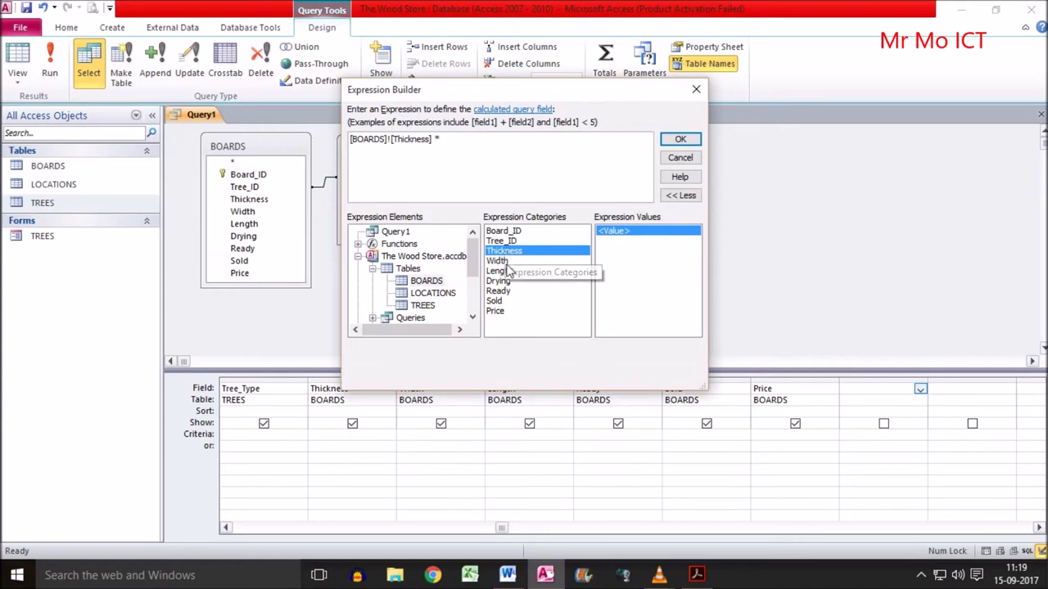
{"action": "type", "text": "*"}
{"action": "double_click", "coordinate": [499, 260]}
{"action": "type", "text": "*"}
{"action": "double_click", "coordinate": [501, 271]}
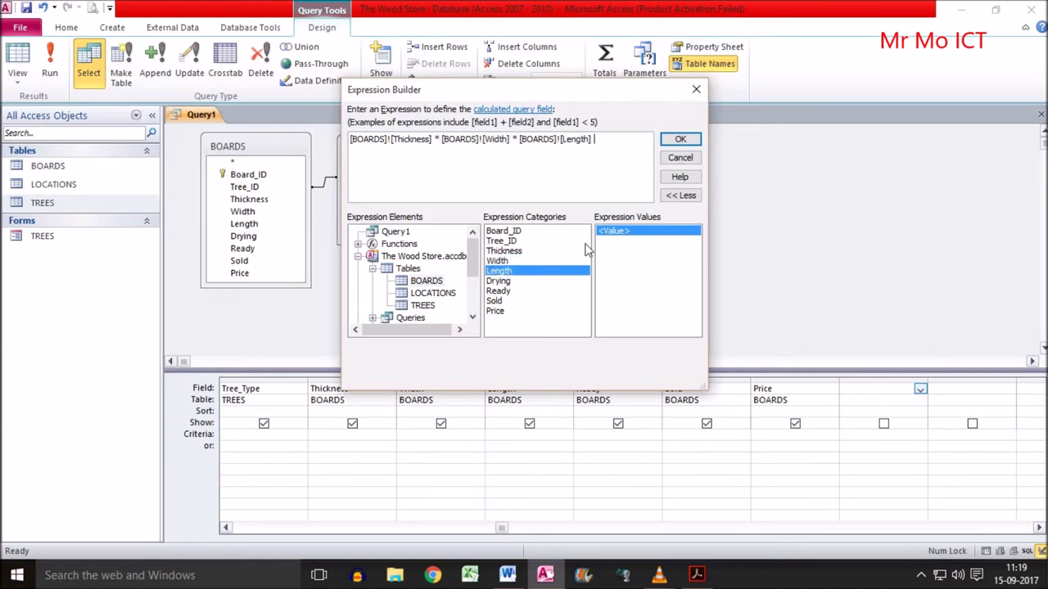
{"action": "left_click", "coordinate": [680, 139]}
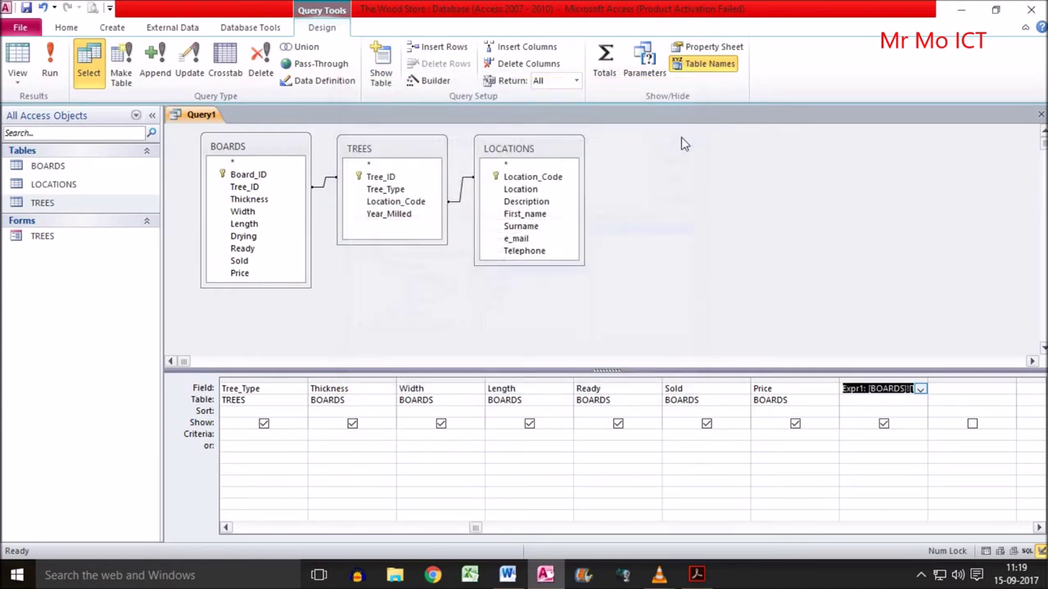
{"action": "left_click", "coordinate": [859, 445]}
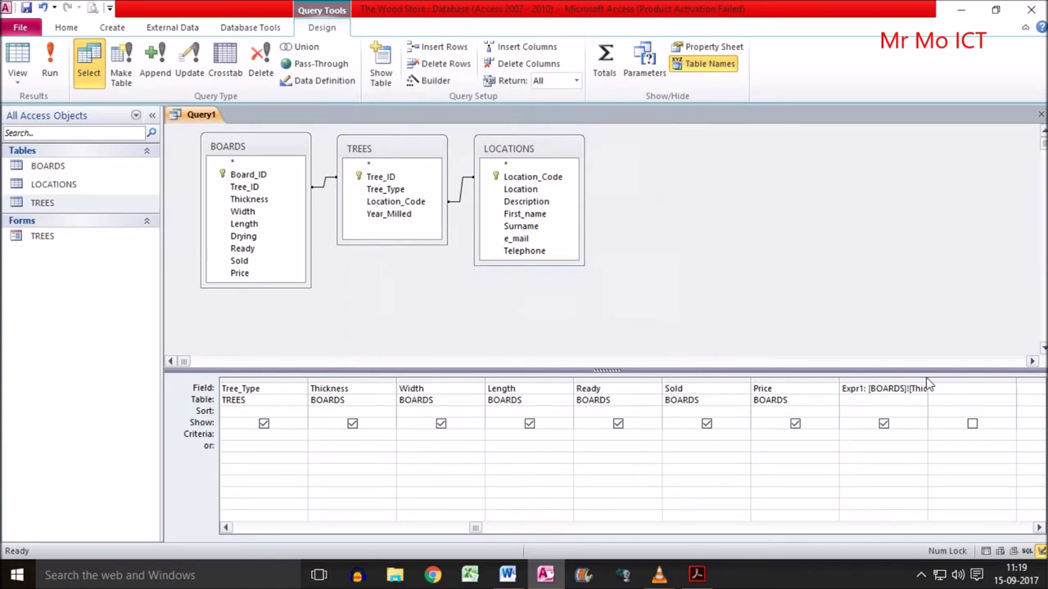
{"action": "double_click", "coordinate": [927, 382]}
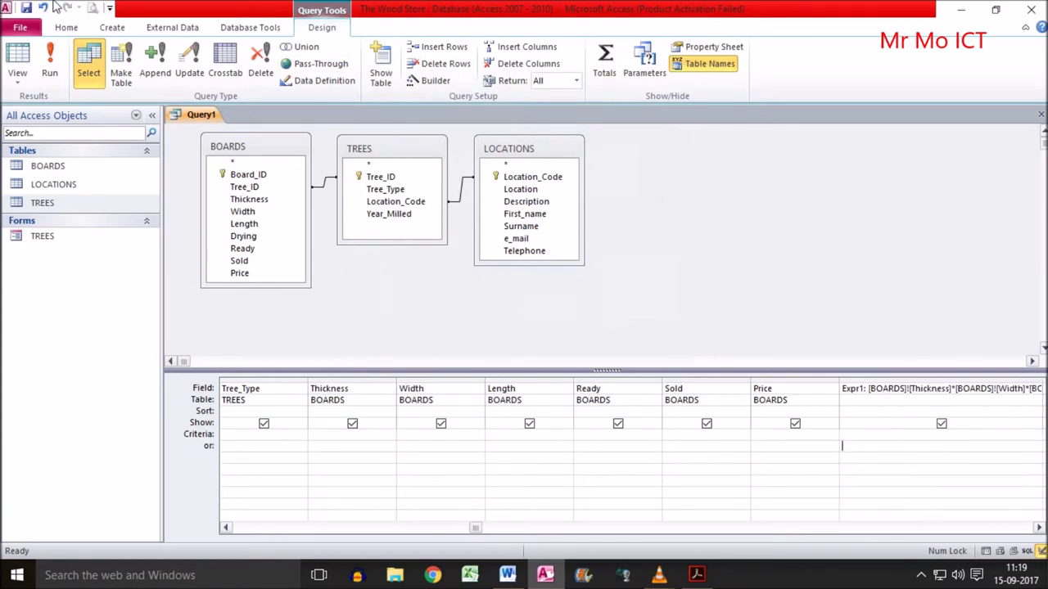
Save the query under the name Query1 and run it to view the calculated values.
{"action": "left_click", "coordinate": [25, 7]}
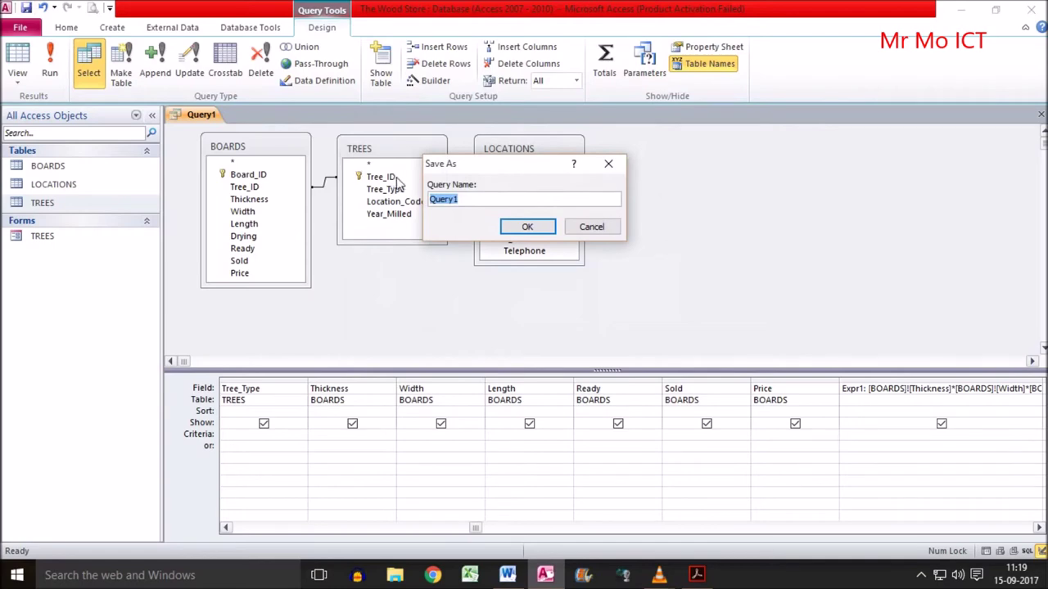
{"action": "left_click", "coordinate": [527, 227]}
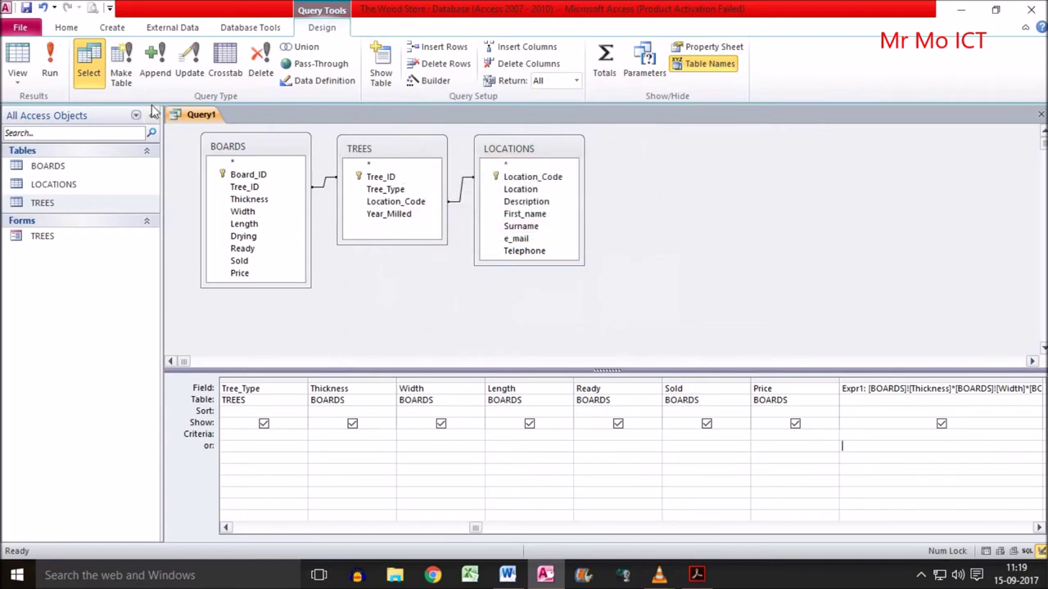
{"action": "left_click", "coordinate": [50, 66]}
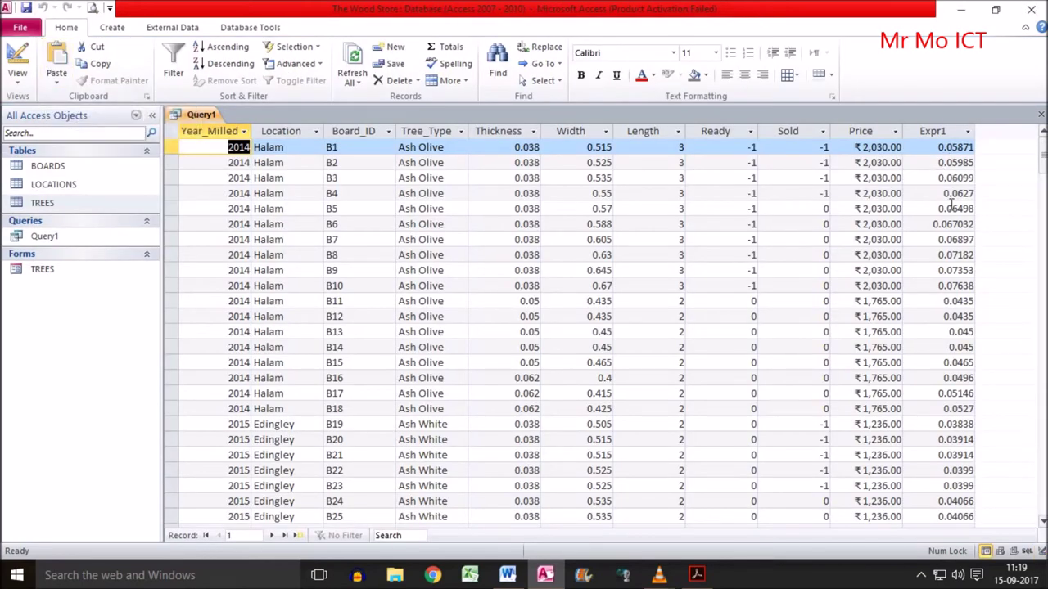
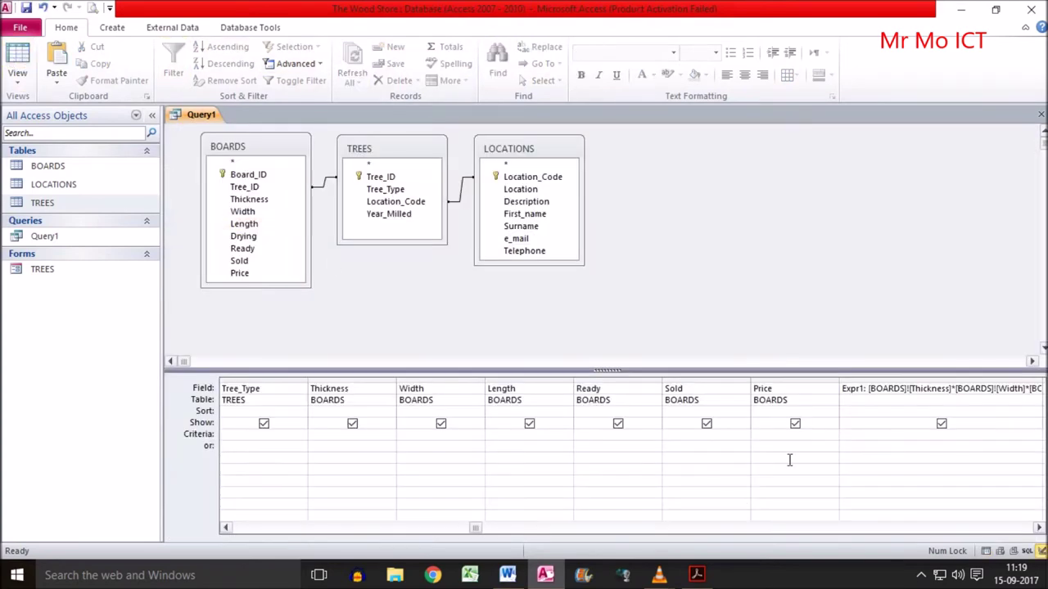
In the query design, rename the calculated field from Expr1 to Volume, keeping the colon before its expression.
{"action": "double_click", "coordinate": [851, 388]}
{"action": "type", "text": "Volume."}
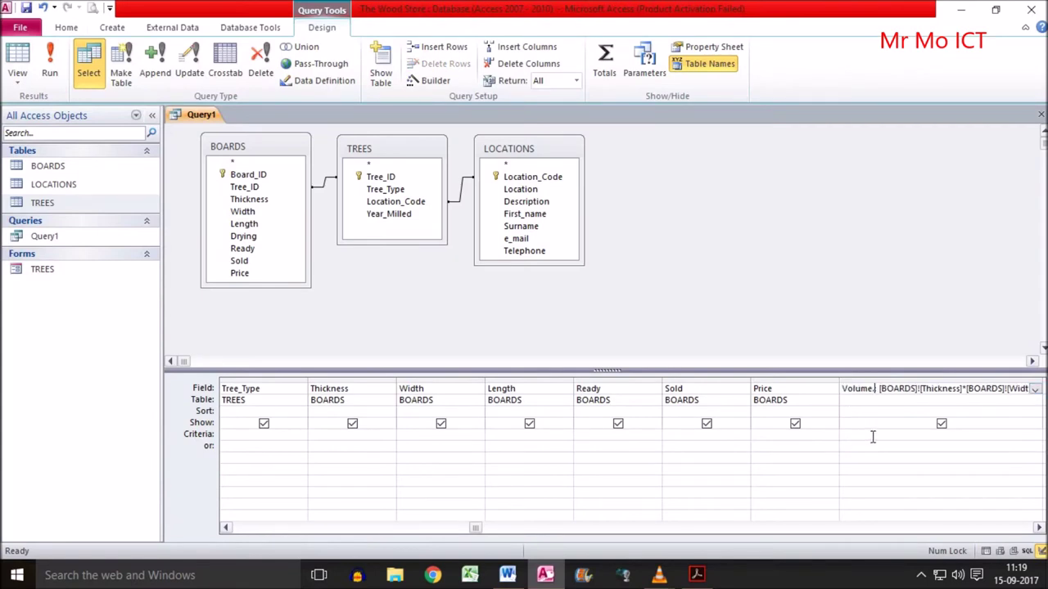
{"action": "left_click", "coordinate": [911, 421]}
{"action": "key", "text": "Return"}
{"action": "left_click", "coordinate": [873, 388]}
{"action": "key", "text": "BackSpace"}
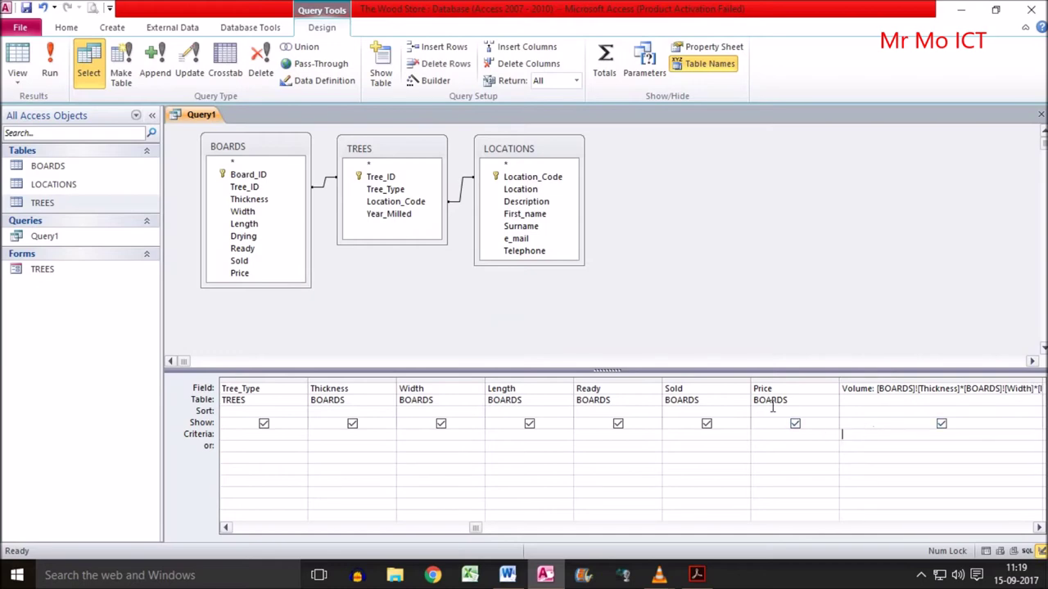
Run the query to view the Volume column, return to its design and read task 30's Volume formula and decimal-place requirement in the question paper.
{"action": "left_click", "coordinate": [50, 63]}
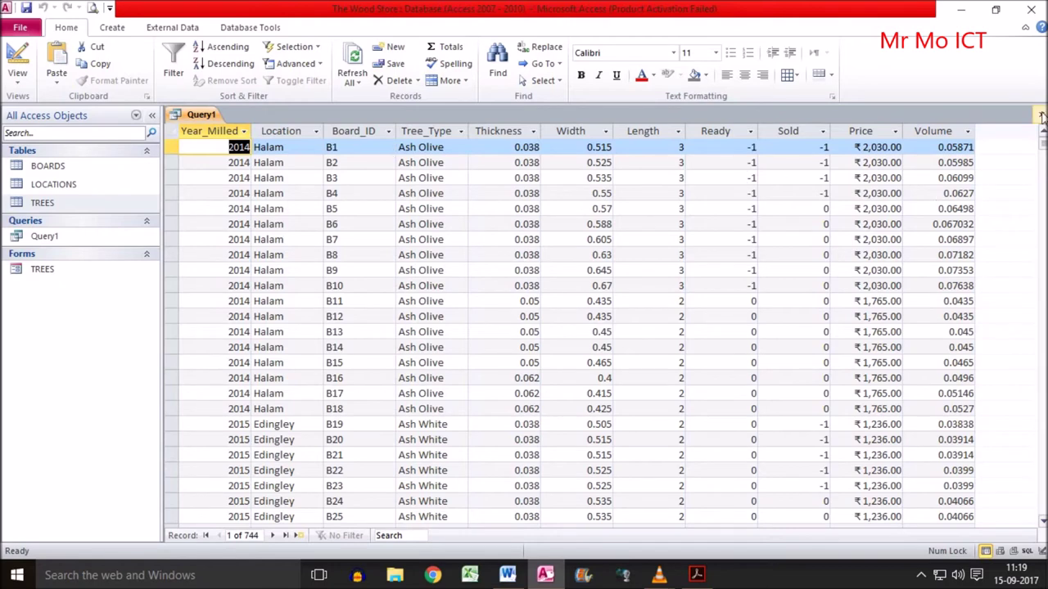
{"action": "left_click", "coordinate": [17, 55]}
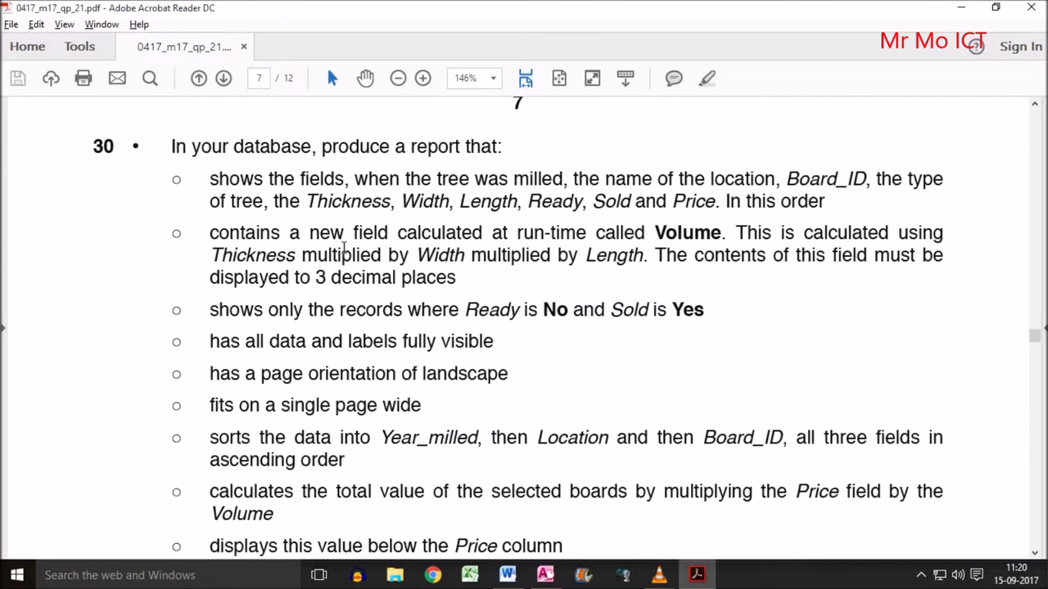
{"action": "left_click_drag", "start_coordinate": [231, 255], "coordinate": [285, 256]}
{"action": "left_click_drag", "start_coordinate": [379, 256], "coordinate": [551, 255]}
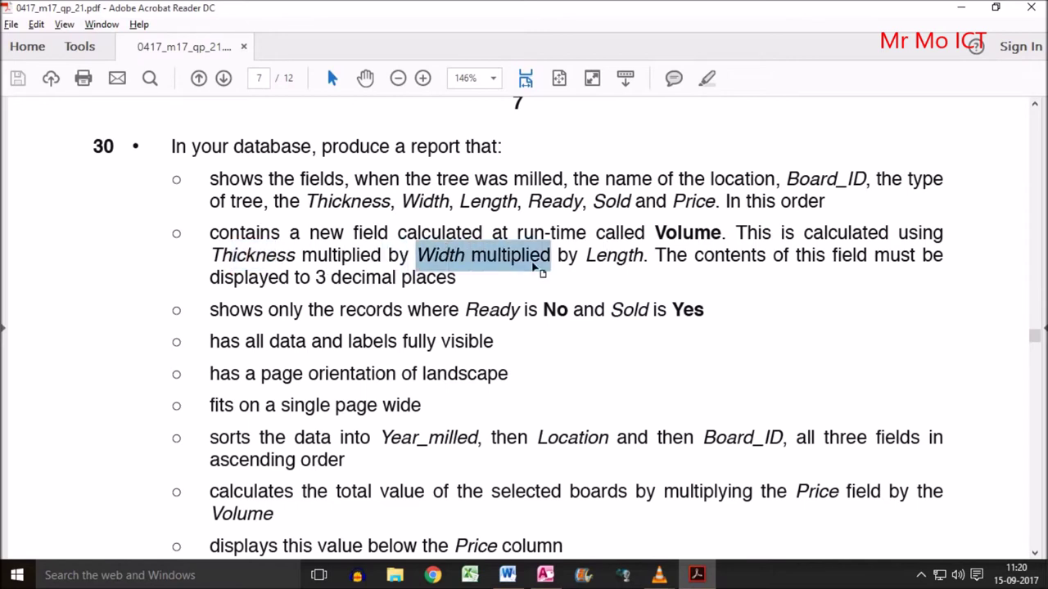
{"action": "left_click_drag", "start_coordinate": [615, 255], "coordinate": [650, 255]}
{"action": "left_click_drag", "start_coordinate": [771, 255], "coordinate": [915, 256]}
{"action": "left_click", "coordinate": [236, 261]}
{"action": "left_click_drag", "start_coordinate": [211, 256], "coordinate": [334, 281]}
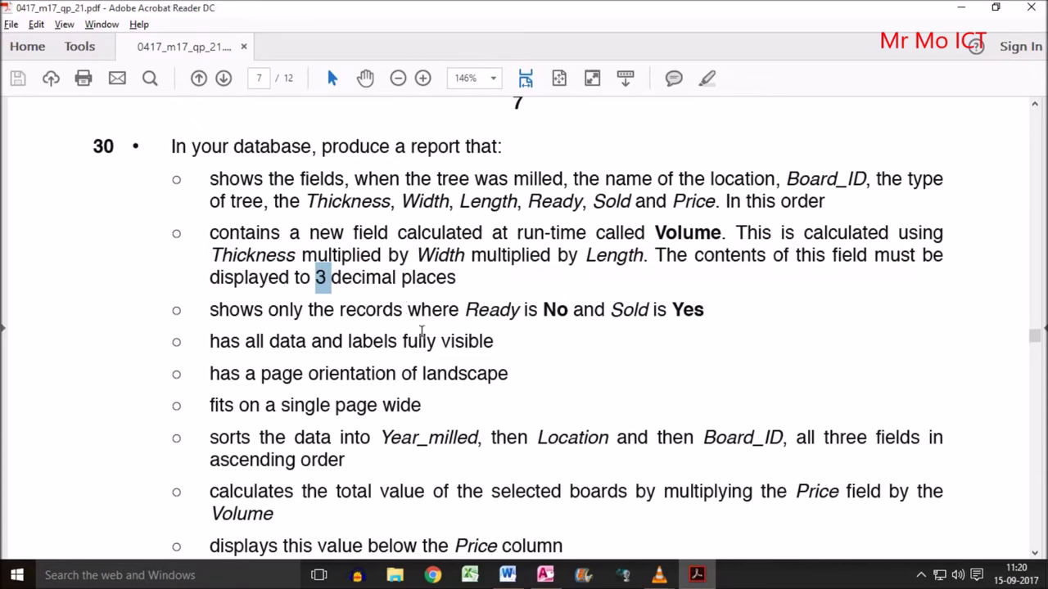
Back in Access, rerun the query, return to its design and set the Volume field's decimal places to 3.
{"action": "left_click", "coordinate": [539, 572]}
{"action": "left_click", "coordinate": [49, 62]}
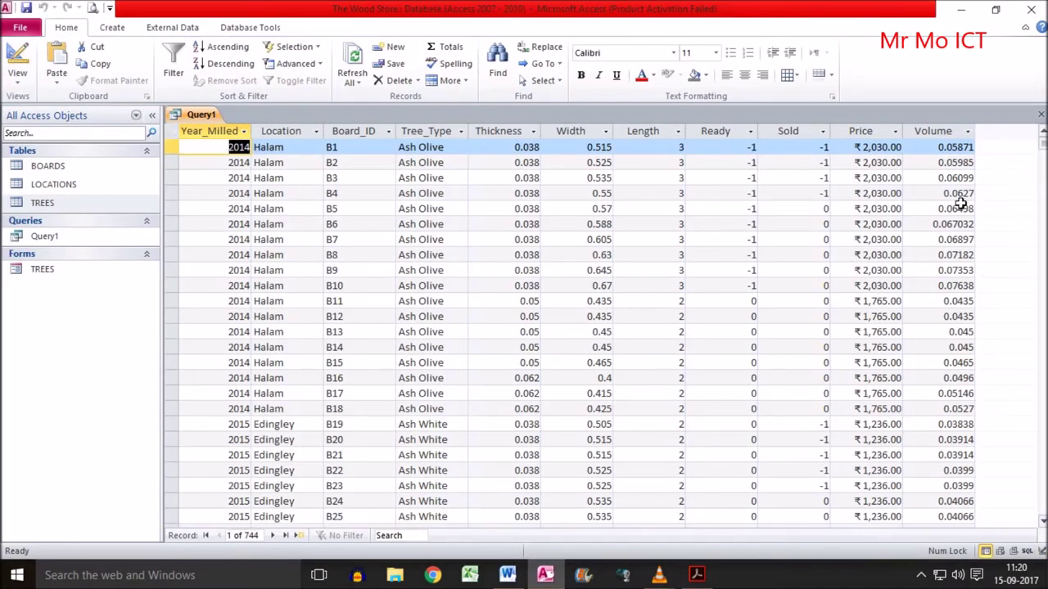
{"action": "left_click", "coordinate": [18, 59]}
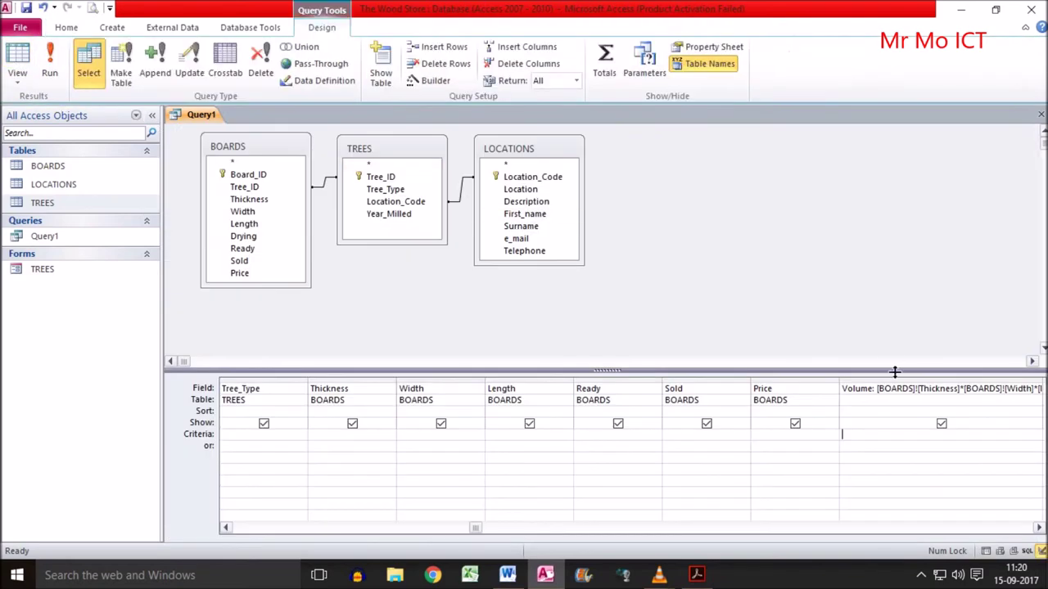
{"action": "left_click", "coordinate": [696, 49]}
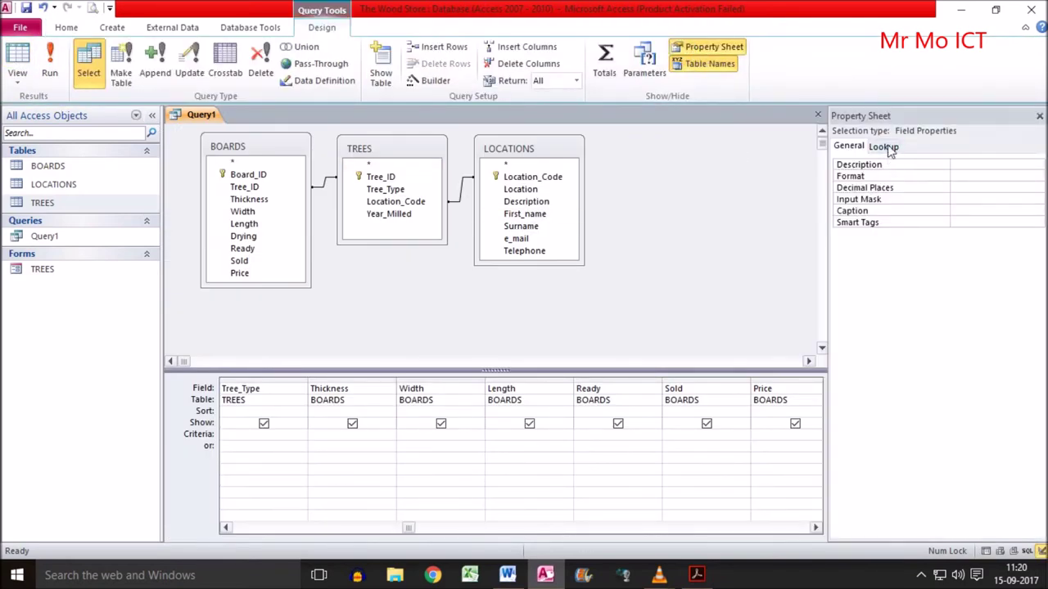
{"action": "left_click", "coordinate": [983, 187]}
{"action": "left_click", "coordinate": [1037, 187]}
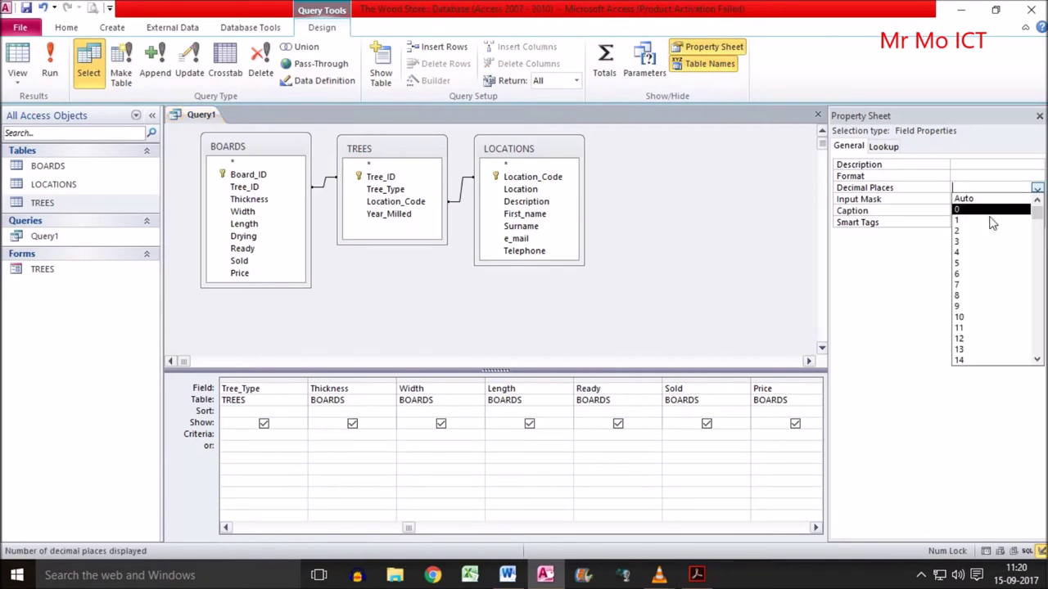
{"action": "left_click", "coordinate": [982, 241]}
{"action": "left_click", "coordinate": [958, 199]}
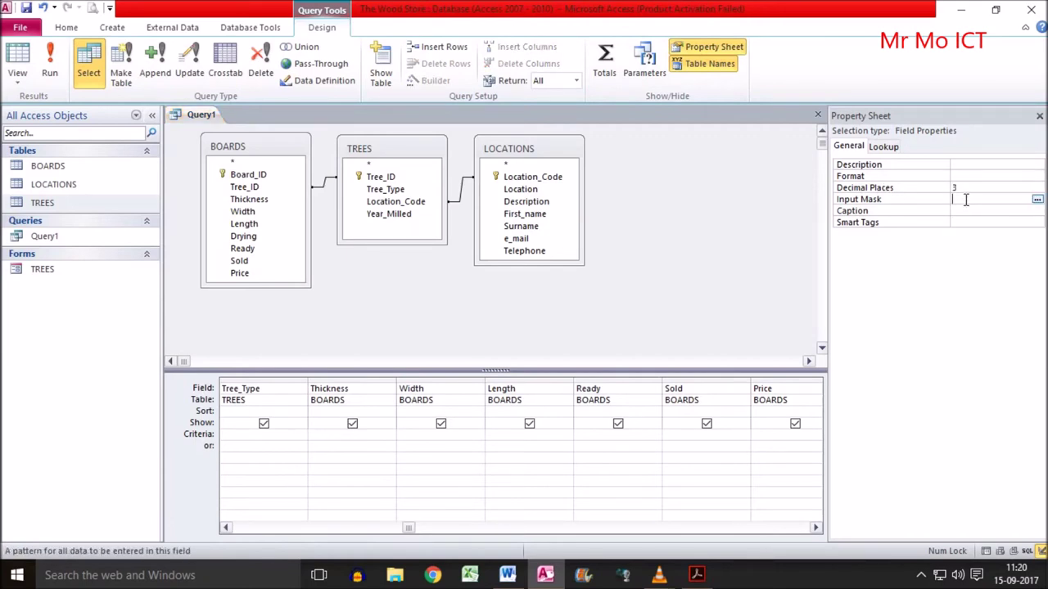
Switch to the question paper in Acrobat Reader and read the record selection conditions for Ready and Sold.
{"action": "key", "text": "alt+Tab"}
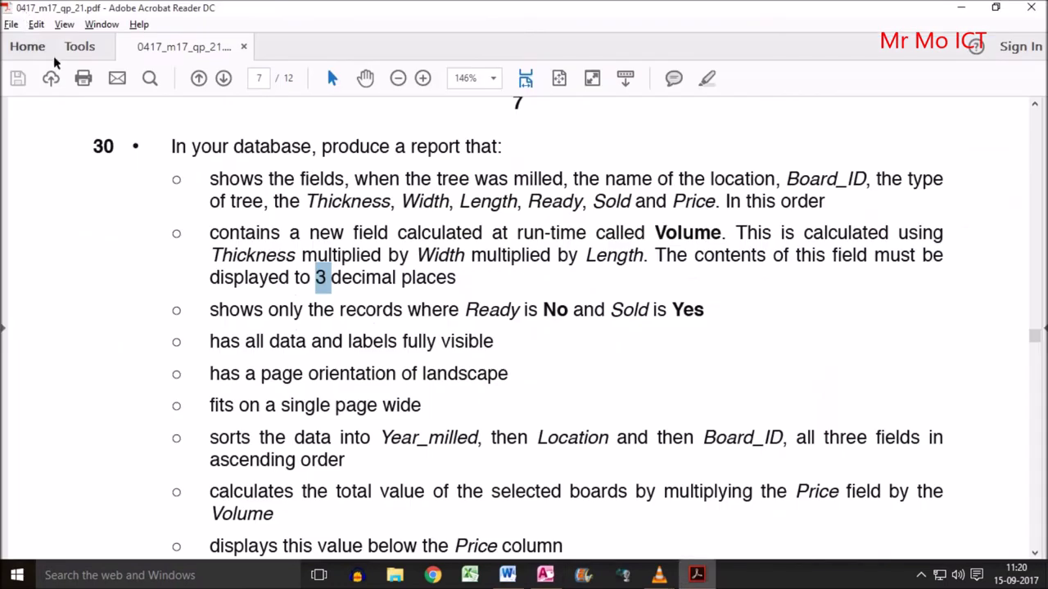
{"action": "left_click_drag", "start_coordinate": [210, 311], "coordinate": [402, 312]}
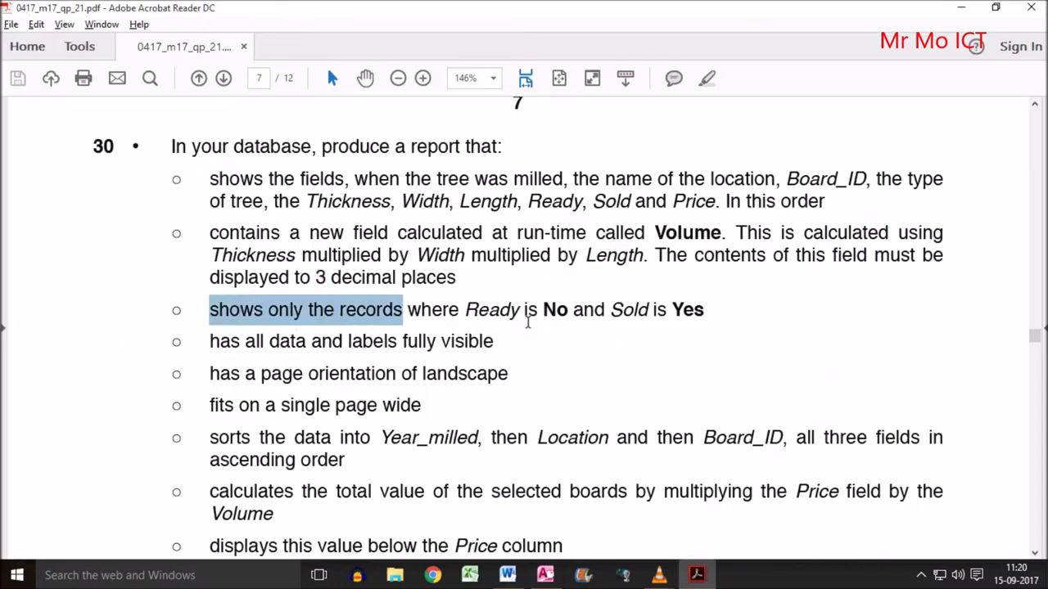
{"action": "double_click", "coordinate": [556, 310]}
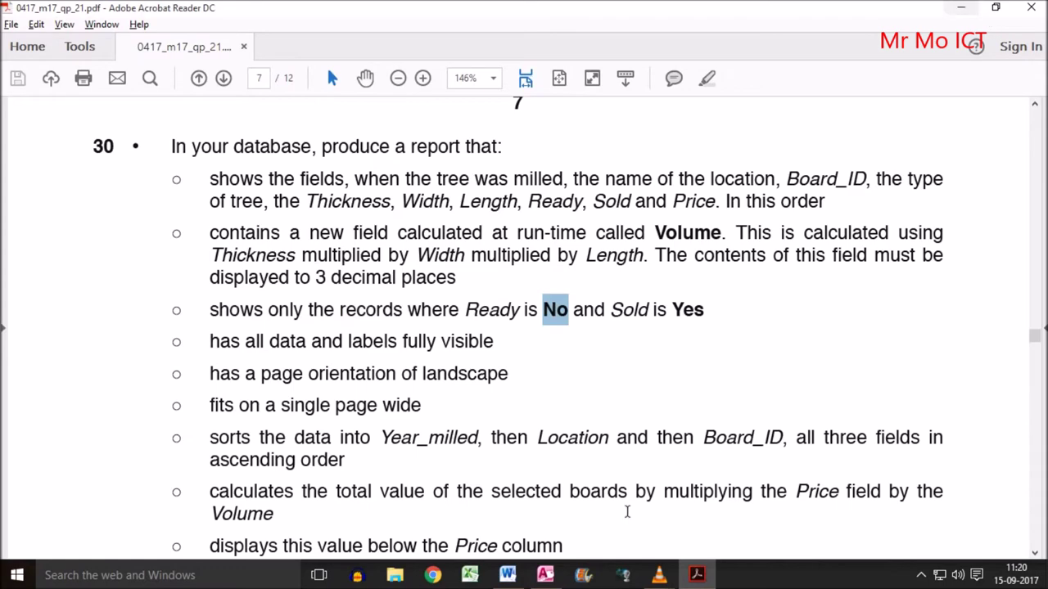
Return to Access, close the property sheet and Query1, and open the BOARDS table in Design View.
{"action": "left_click", "coordinate": [546, 575]}
{"action": "left_click", "coordinate": [1039, 116]}
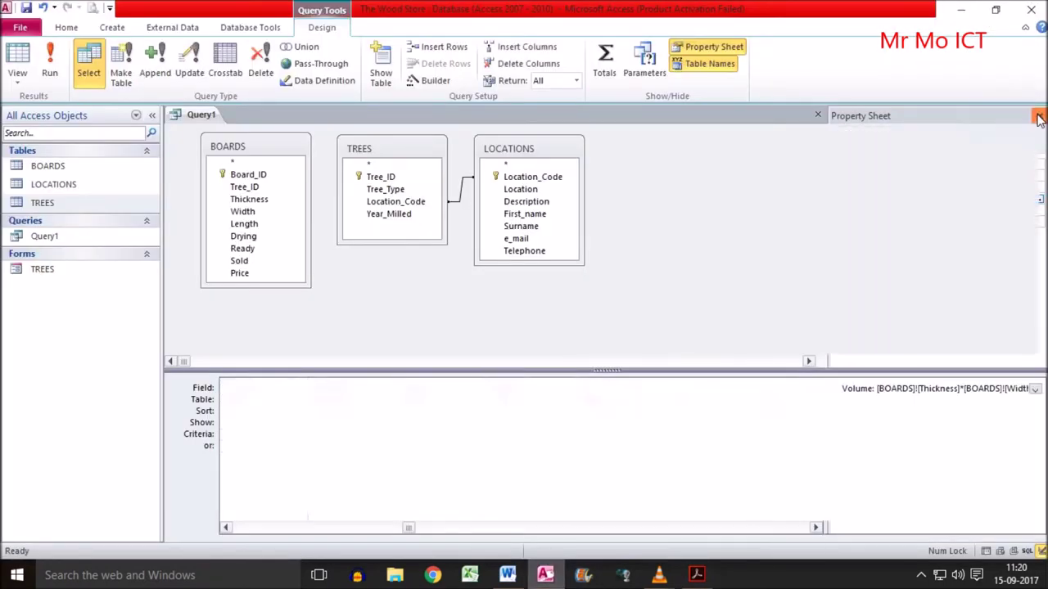
{"action": "left_click", "coordinate": [1039, 115]}
{"action": "left_click", "coordinate": [56, 164]}
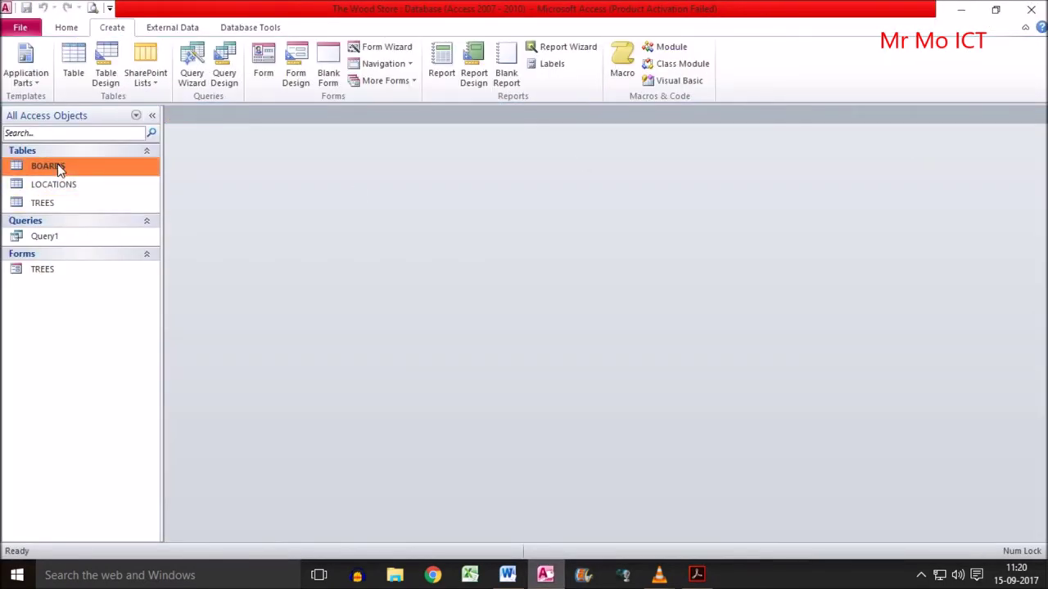
{"action": "right_click", "coordinate": [73, 166]}
{"action": "left_click", "coordinate": [100, 190]}
Set the display format of both the Ready and Sold fields to Yes/No and close the BOARDS table.
{"action": "left_click", "coordinate": [391, 234]}
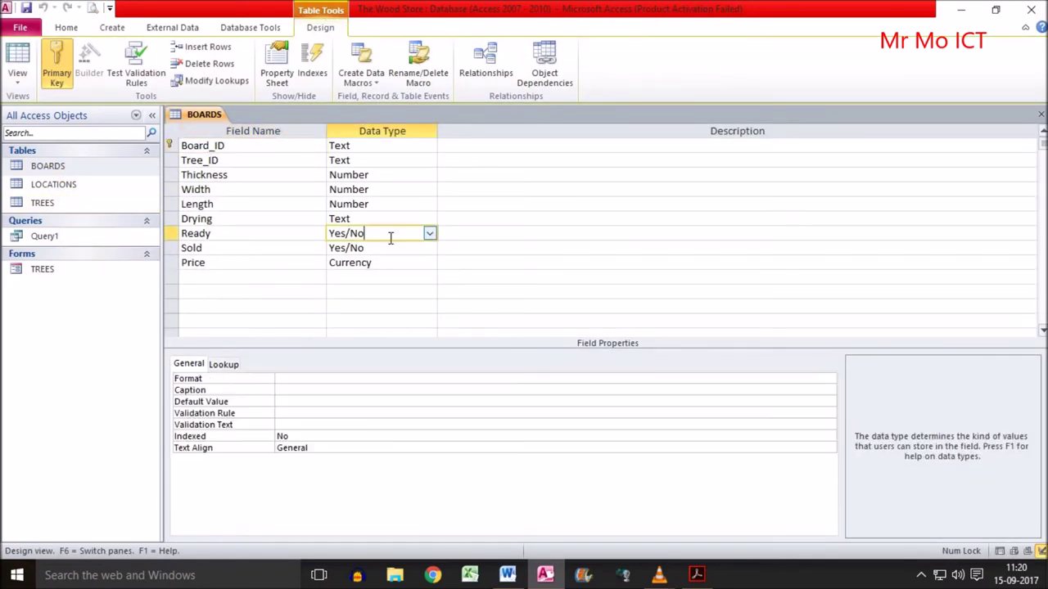
{"action": "left_click", "coordinate": [462, 380]}
{"action": "left_click", "coordinate": [829, 381]}
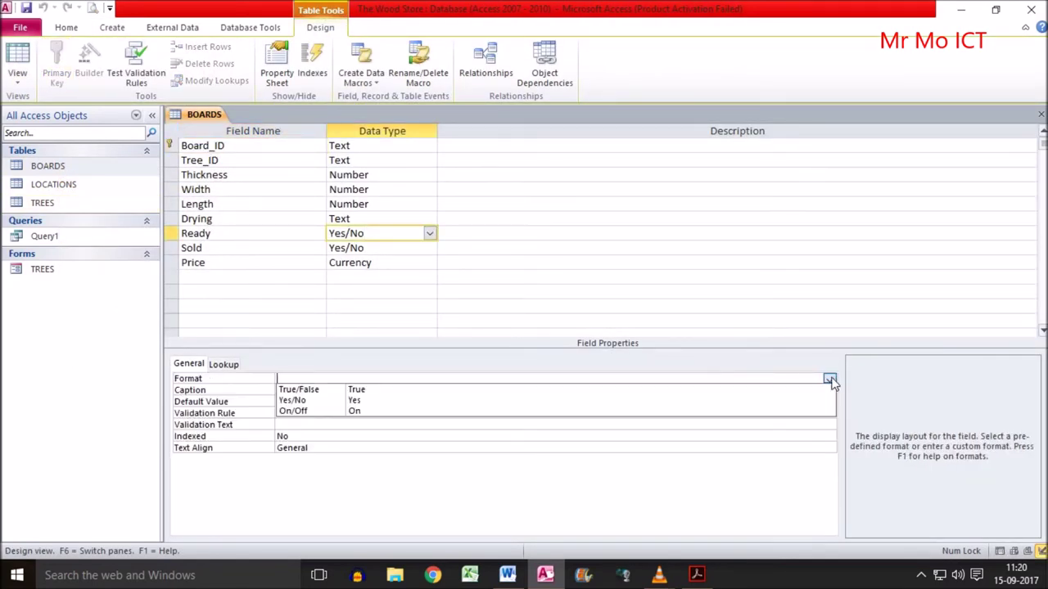
{"action": "left_click", "coordinate": [313, 397]}
{"action": "left_click", "coordinate": [220, 247]}
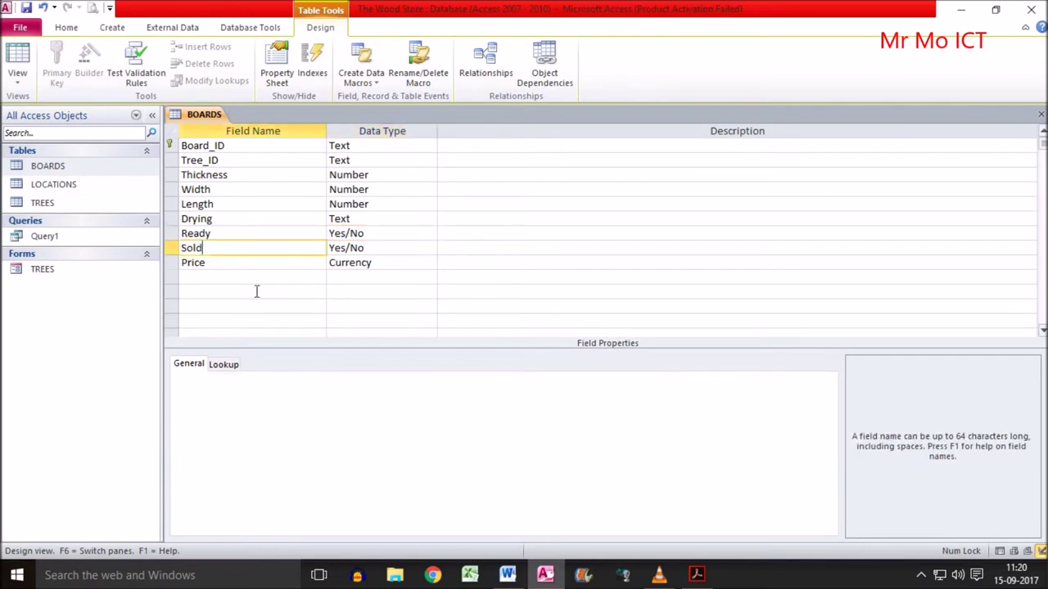
{"action": "left_click", "coordinate": [831, 378]}
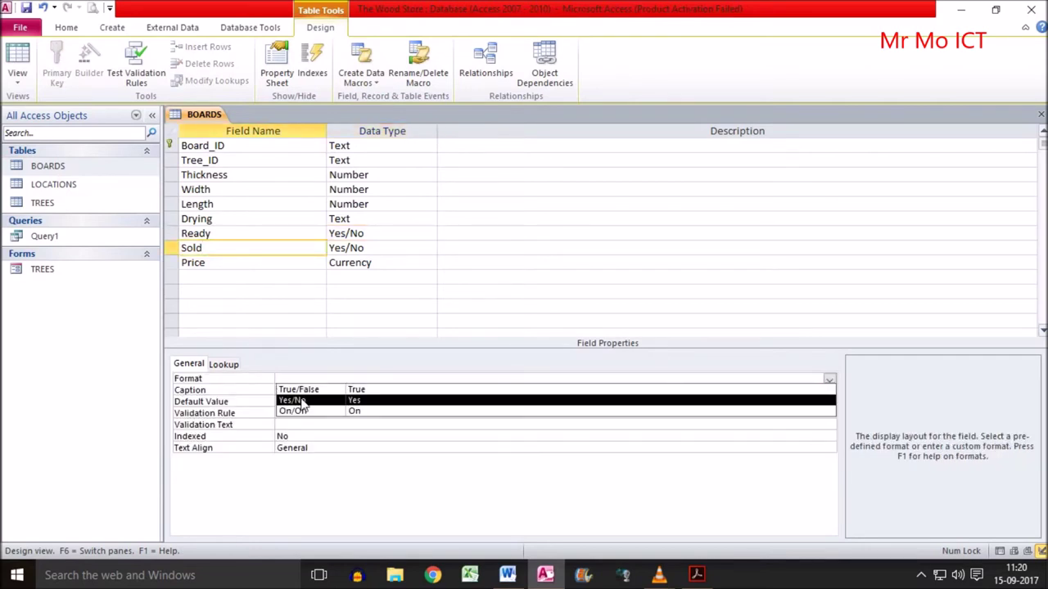
{"action": "left_click", "coordinate": [313, 400]}
{"action": "left_click", "coordinate": [1040, 113]}
Open Query1's datasheet to check how Ready and Sold are displayed, and close it again.
{"action": "left_click", "coordinate": [22, 270]}
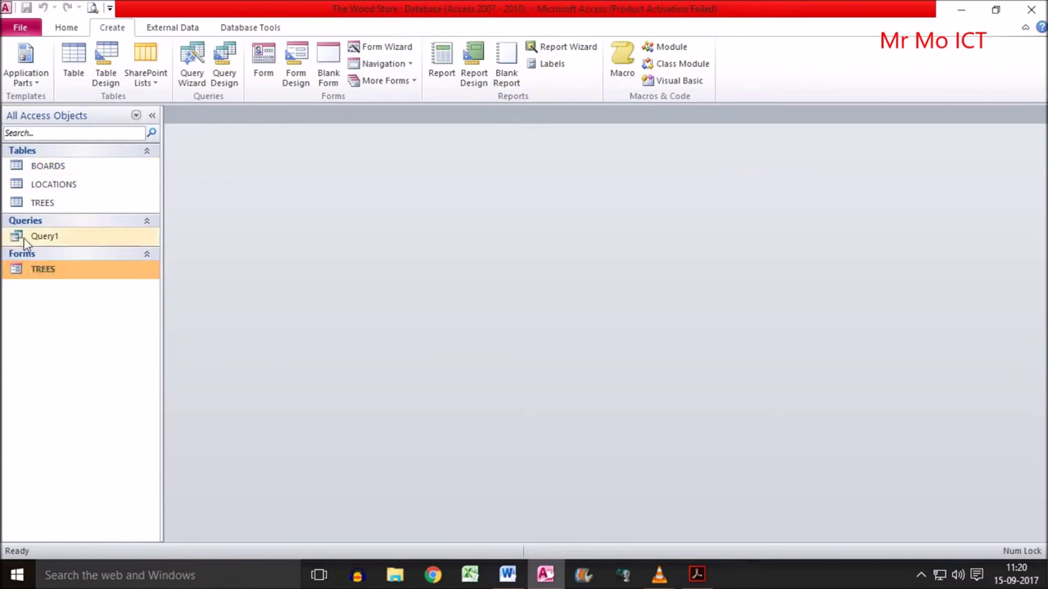
{"action": "double_click", "coordinate": [30, 236]}
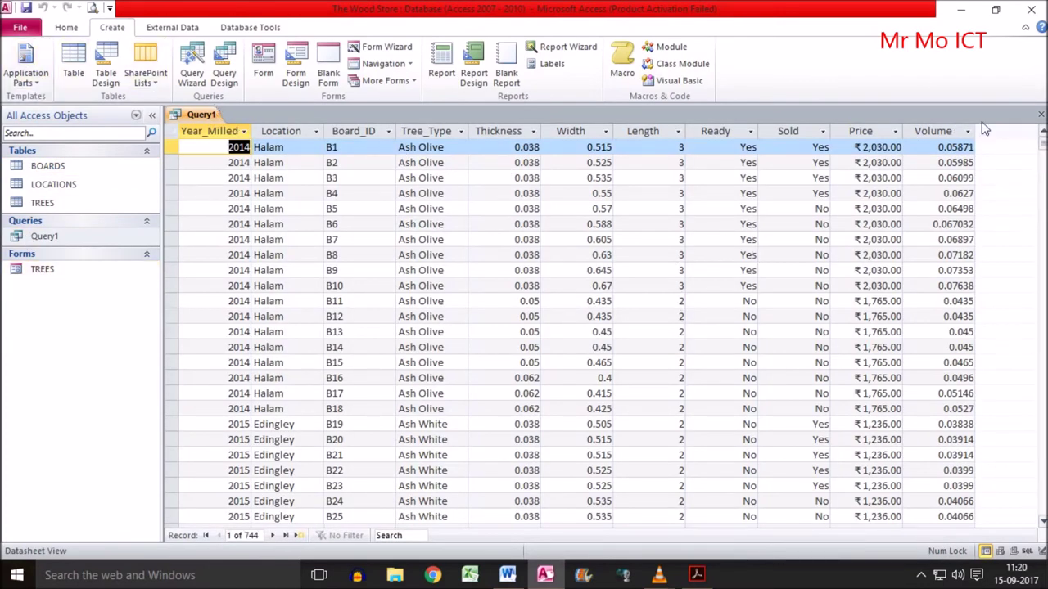
{"action": "left_click", "coordinate": [1040, 114]}
Open Query1 in Design View, enter No as the criterion for Ready and run the query.
{"action": "right_click", "coordinate": [27, 240]}
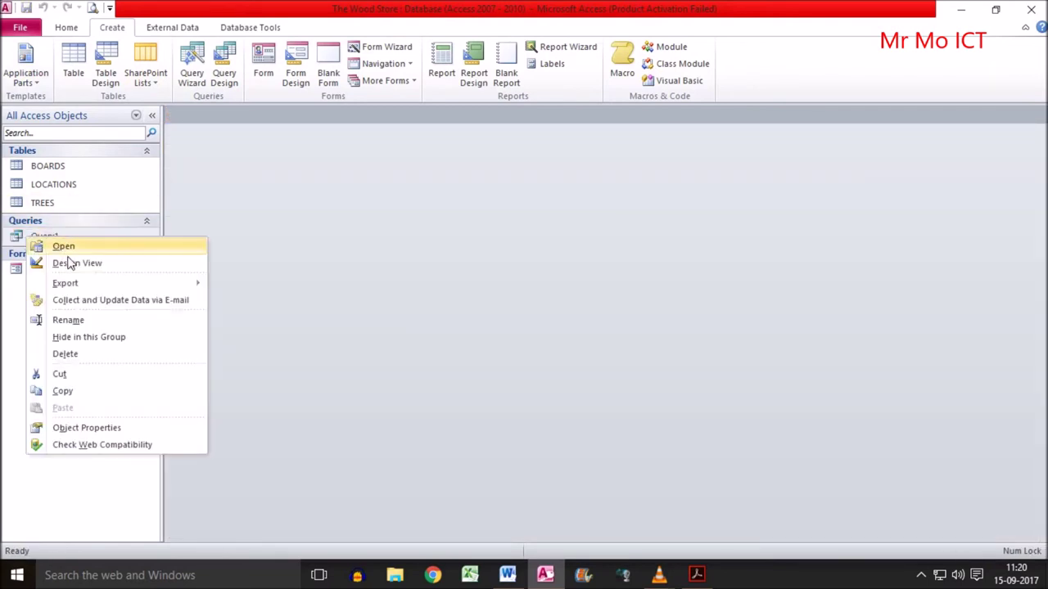
{"action": "left_click", "coordinate": [70, 263]}
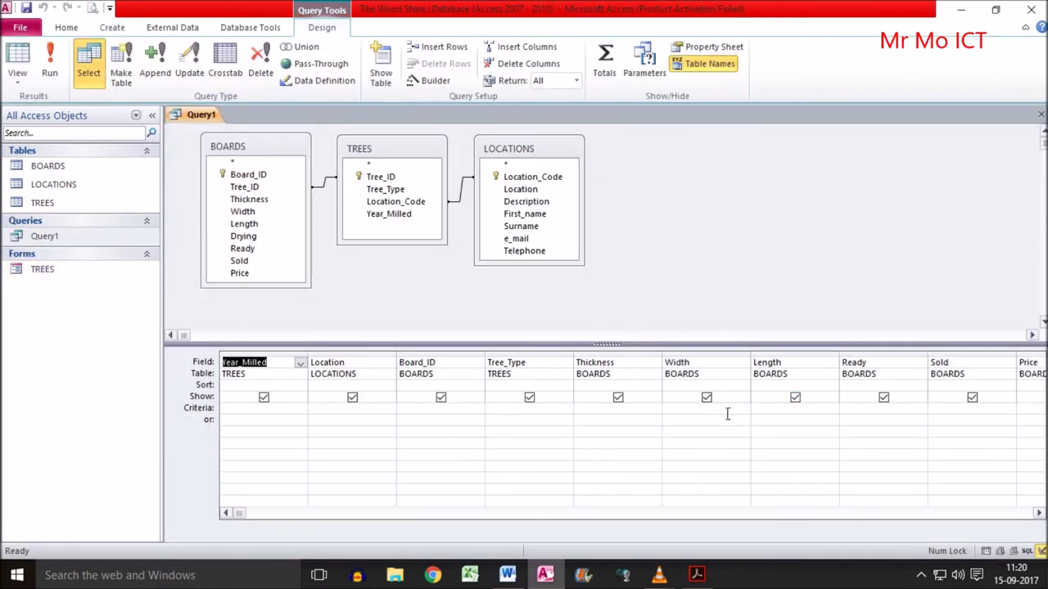
{"action": "left_click", "coordinate": [868, 412]}
{"action": "type", "text": "No"}
{"action": "left_click", "coordinate": [892, 459]}
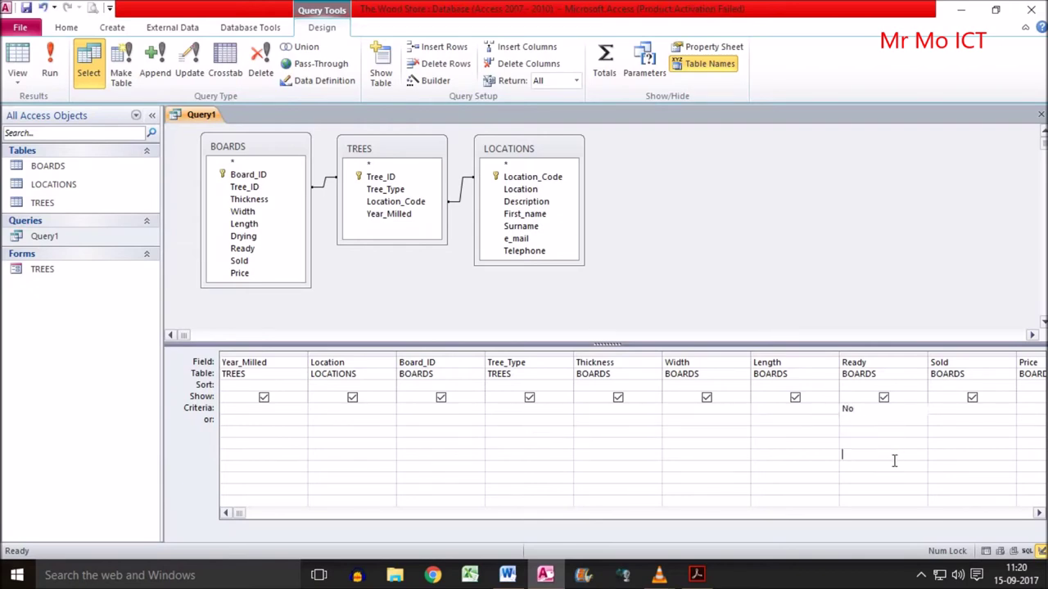
{"action": "left_click", "coordinate": [49, 61]}
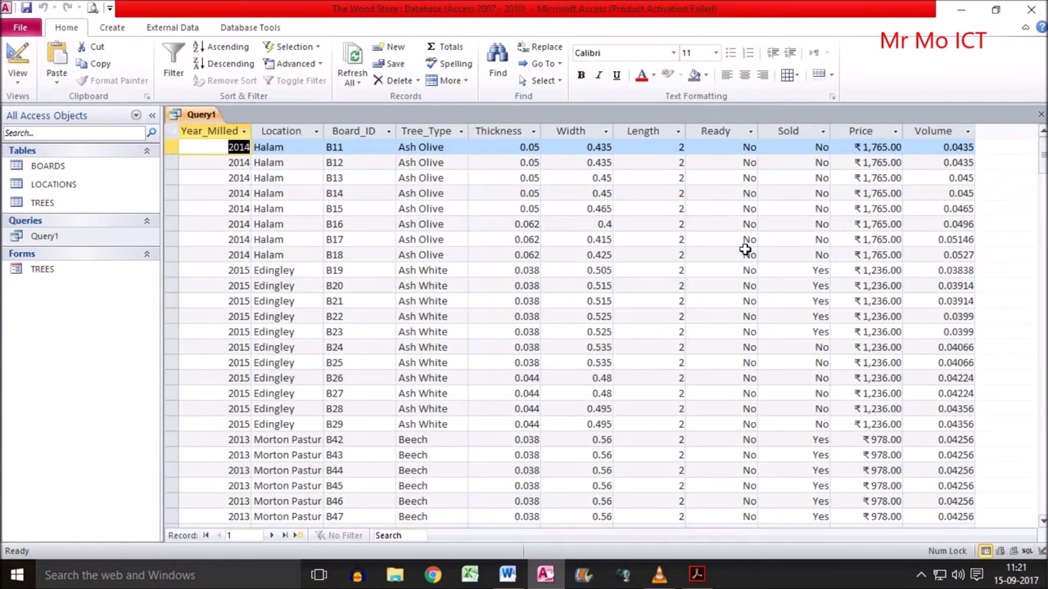
Enter Yes as the criterion for Sold, run the query to look through its records and return to the design.
{"action": "key", "text": "alt+Tab"}
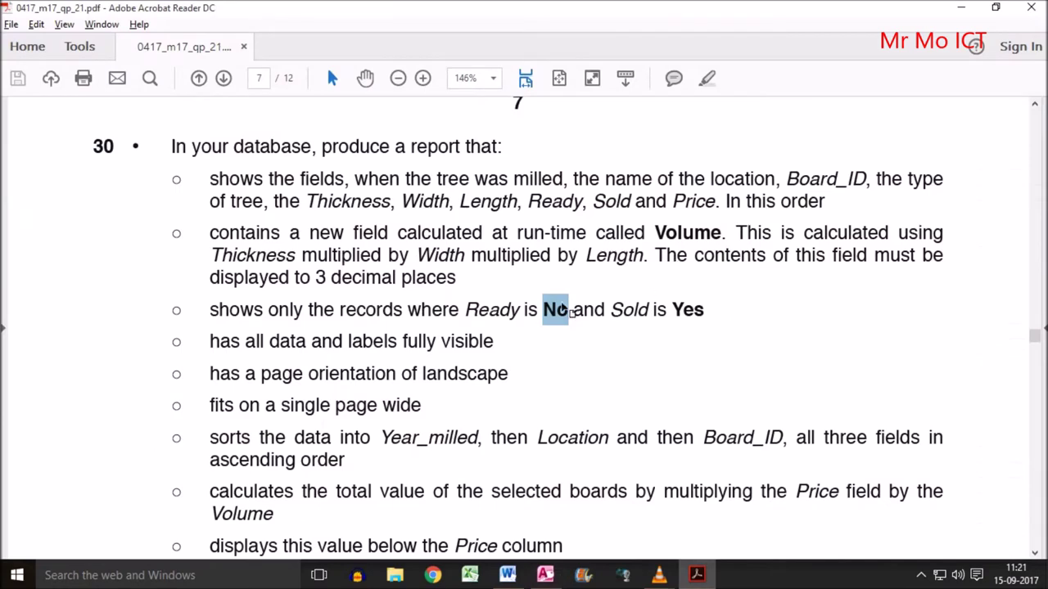
{"action": "key", "text": "alt+Tab"}
{"action": "left_click", "coordinate": [16, 59]}
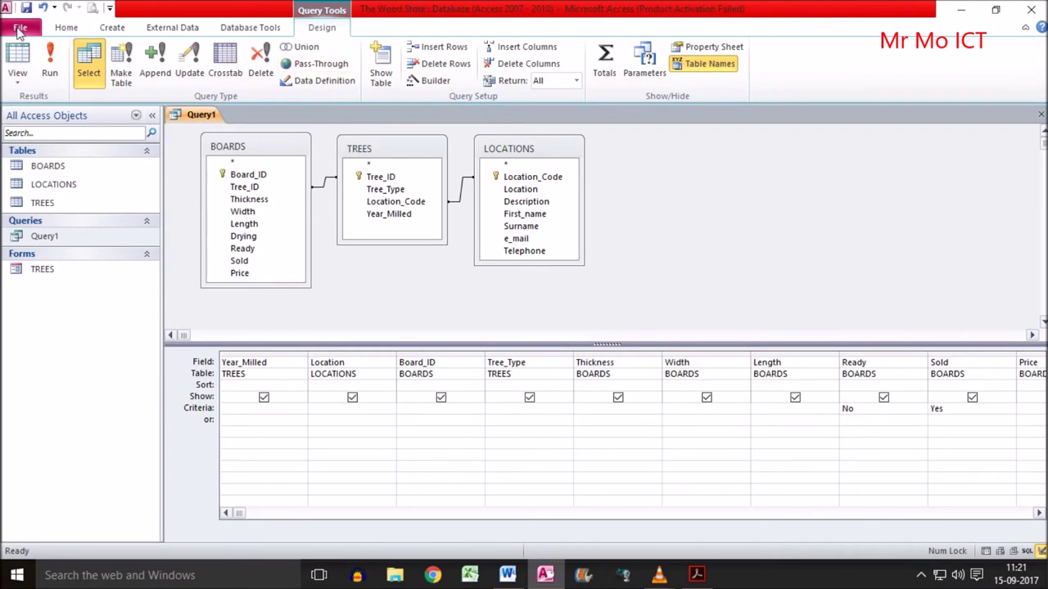
{"action": "left_click", "coordinate": [51, 61]}
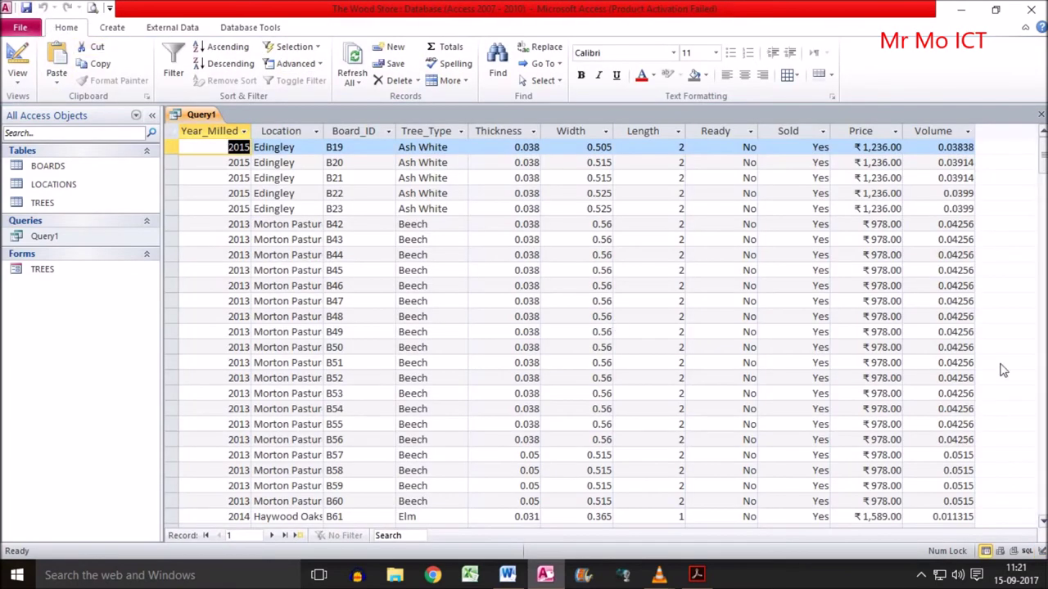
{"action": "scroll", "coordinate": [761, 311], "scroll_direction": "down", "scroll_amount": 12}
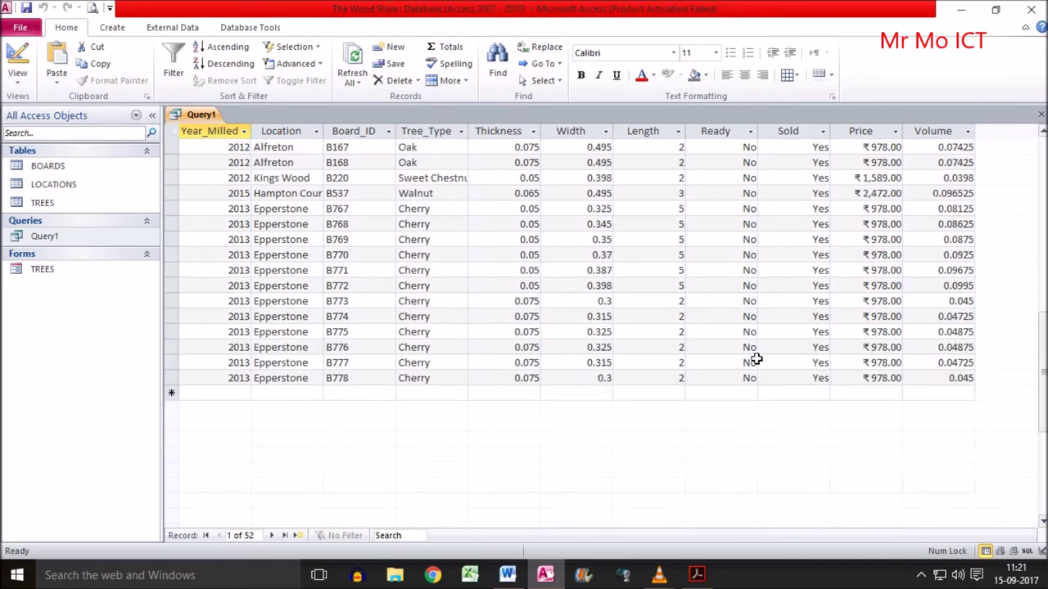
{"action": "scroll", "coordinate": [753, 355], "scroll_direction": "up", "scroll_amount": 12}
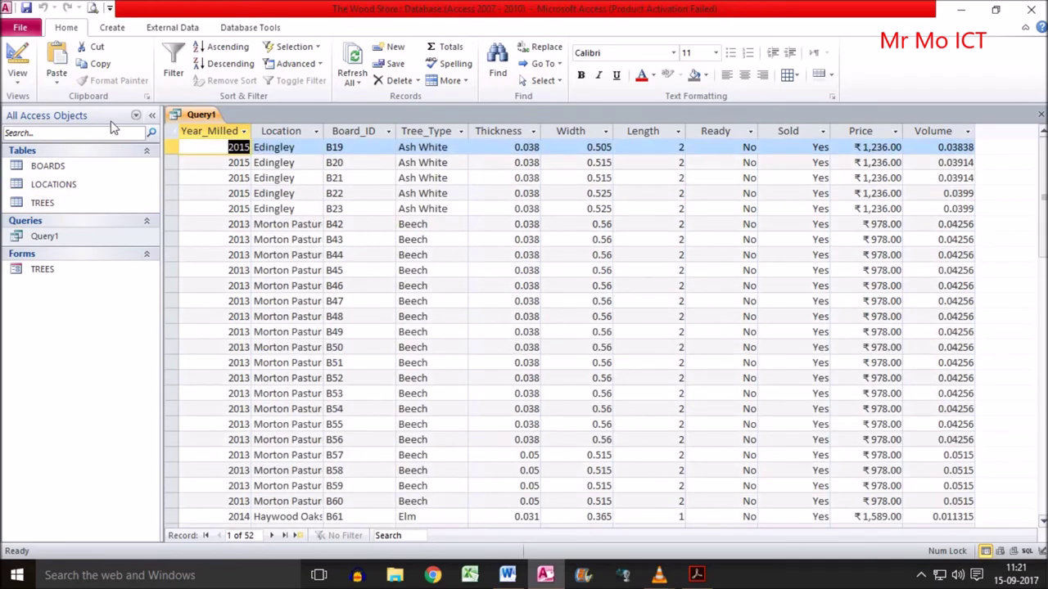
{"action": "left_click", "coordinate": [17, 59]}
Check task 30's requirements in the question paper again, return to Access and close Query1.
{"action": "key", "text": "alt+Tab"}
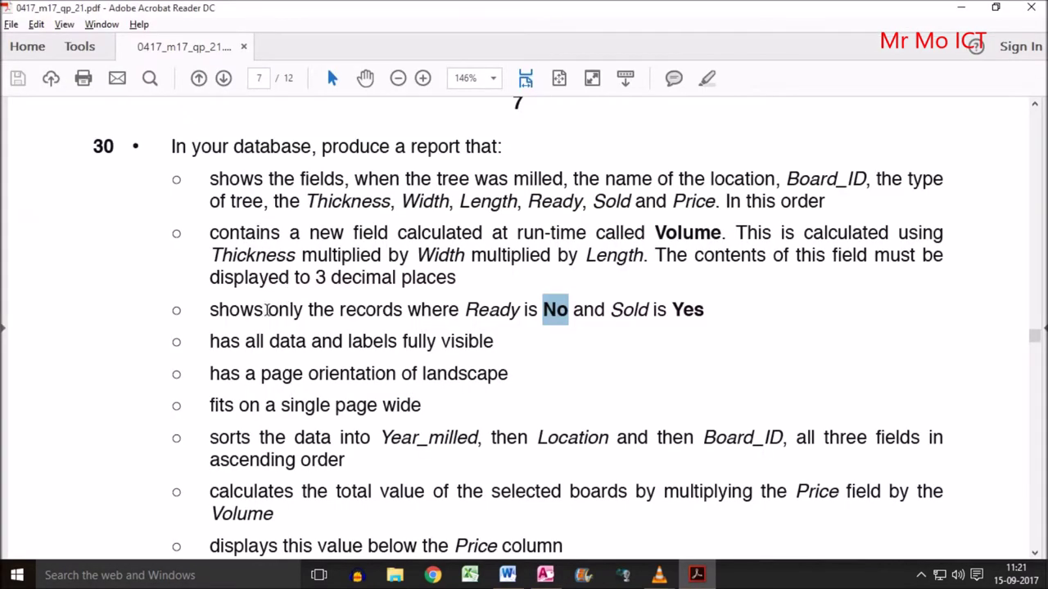
{"action": "key", "text": "alt+Tab"}
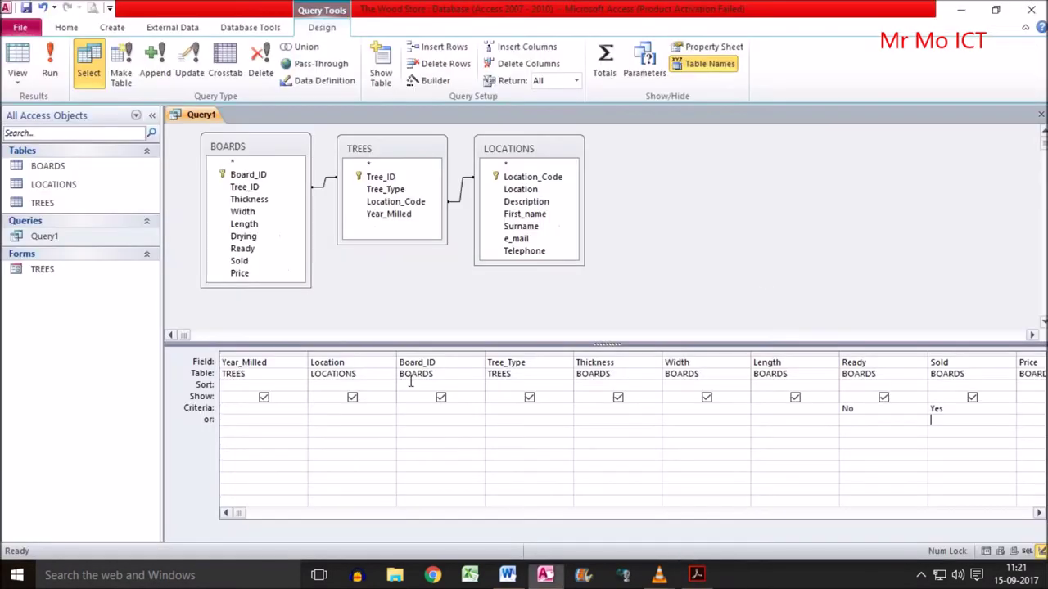
{"action": "left_click", "coordinate": [1040, 114]}
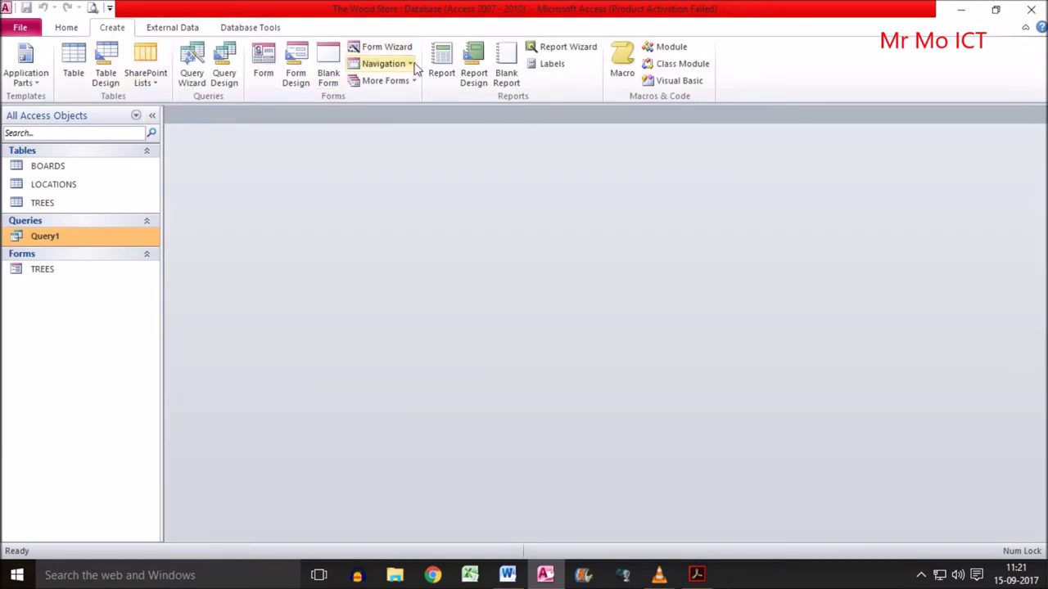
Start the Report Wizard on Query1, include all its fields and choose to view the data by BOARDS.
{"action": "left_click", "coordinate": [585, 49]}
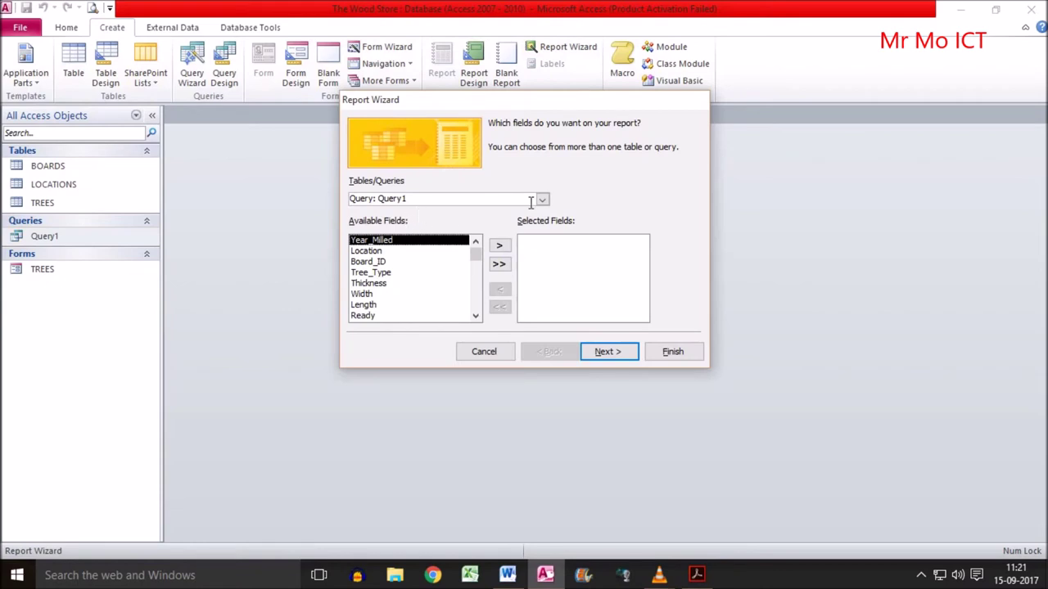
{"action": "left_click", "coordinate": [499, 263]}
{"action": "left_click", "coordinate": [618, 356]}
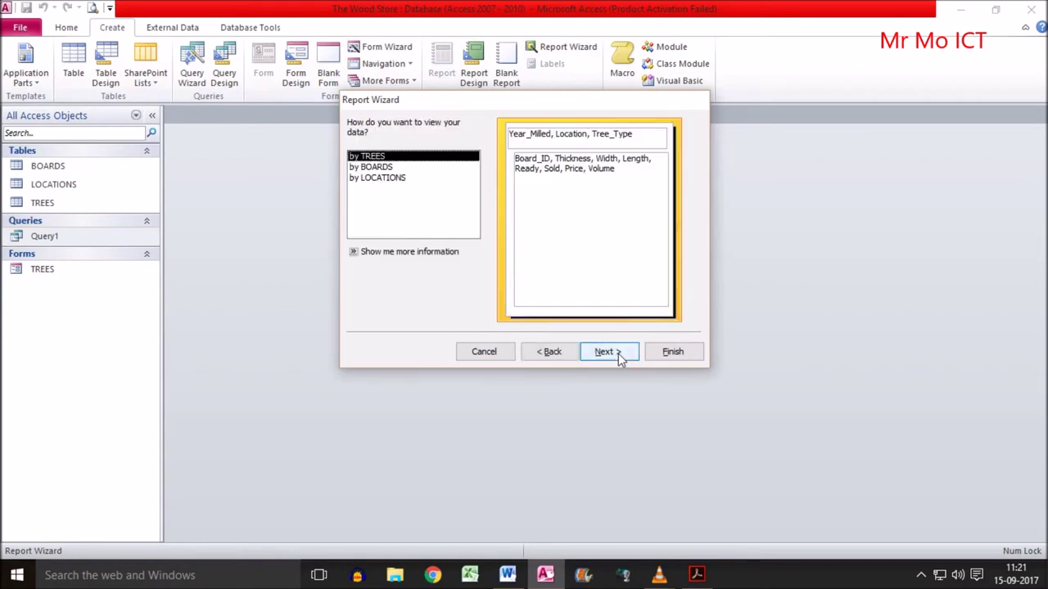
{"action": "left_click", "coordinate": [388, 169]}
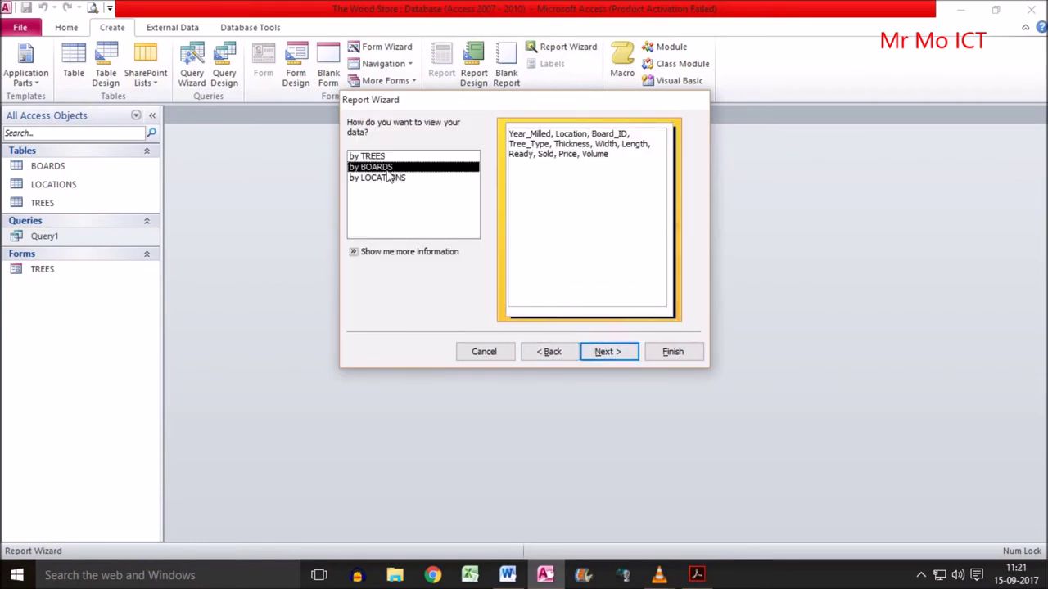
Continue to the report's sort options, check the required sort order in the question paper and sort first by Year_Milled ascending.
{"action": "left_click", "coordinate": [608, 351]}
{"action": "left_click", "coordinate": [608, 352]}
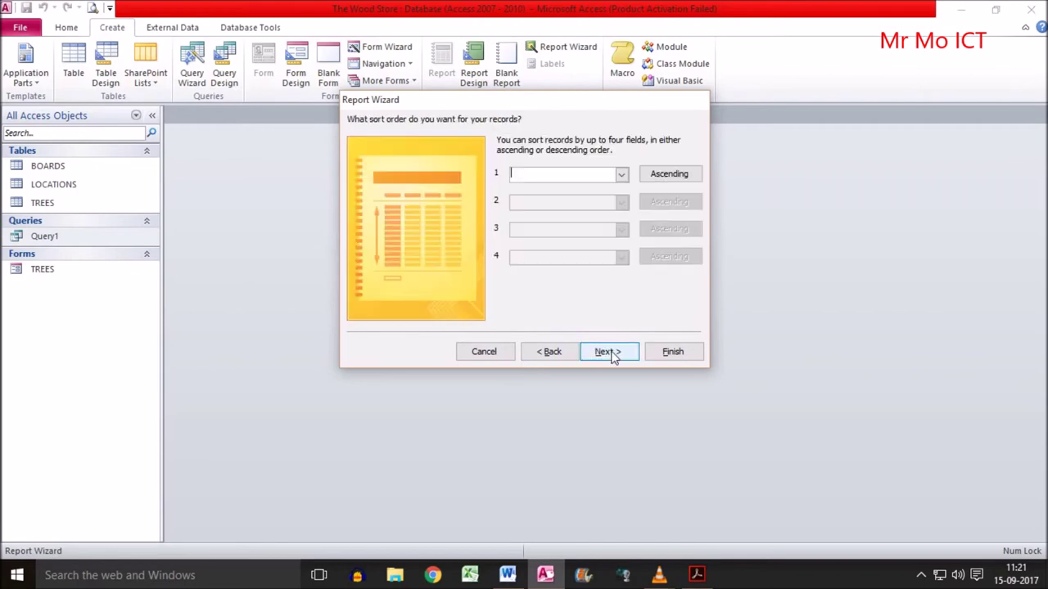
{"action": "key", "text": "alt+Tab"}
{"action": "left_click_drag", "start_coordinate": [210, 437], "coordinate": [403, 447]}
{"action": "left_click", "coordinate": [411, 442]}
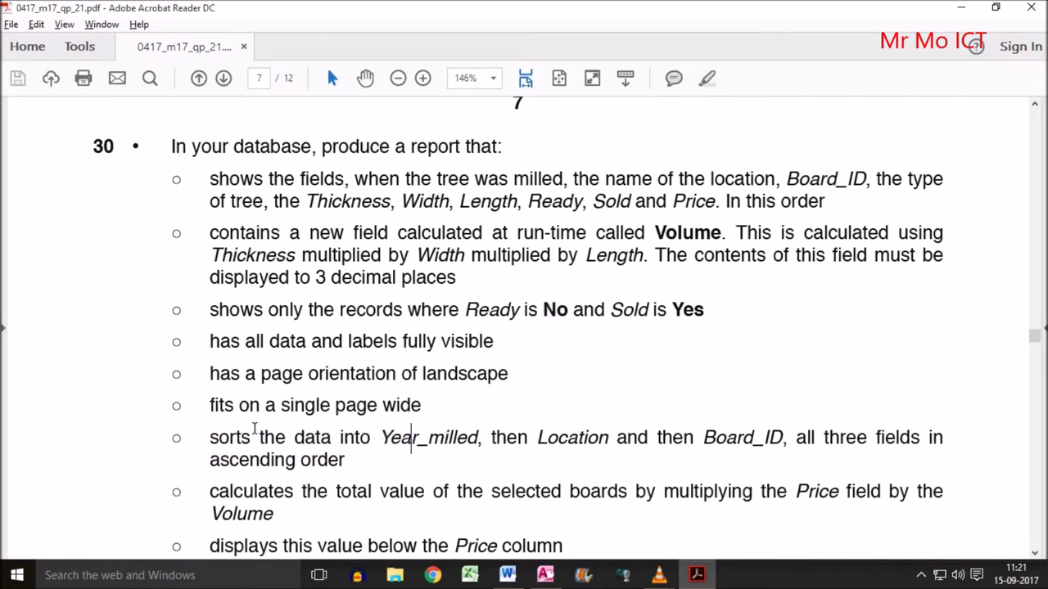
{"action": "left_click_drag", "start_coordinate": [401, 442], "coordinate": [479, 442]}
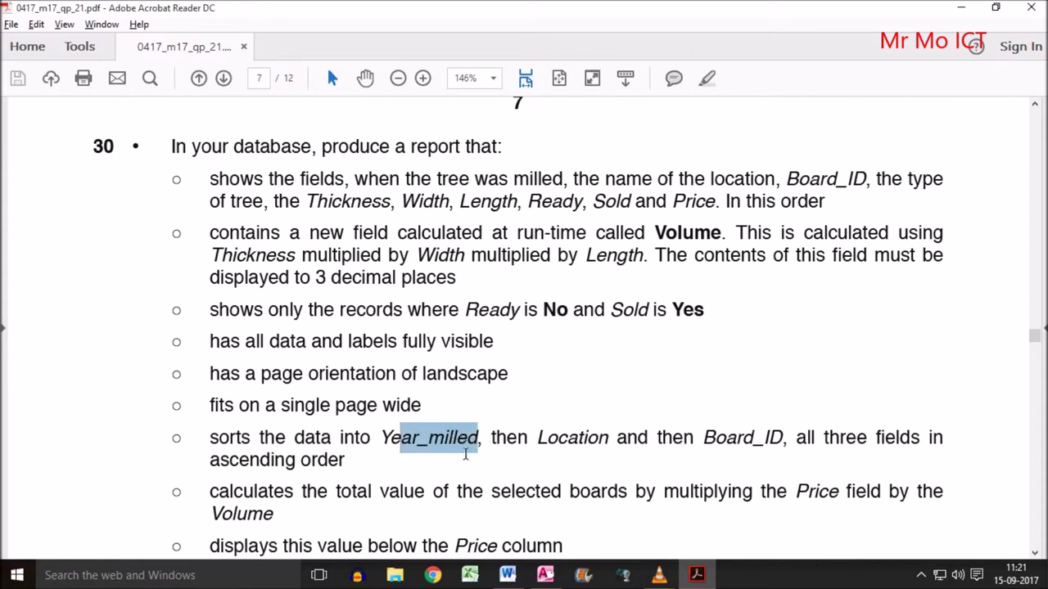
{"action": "double_click", "coordinate": [246, 460]}
{"action": "left_click_drag", "start_coordinate": [381, 439], "coordinate": [421, 441]}
{"action": "key", "text": "alt+Tab"}
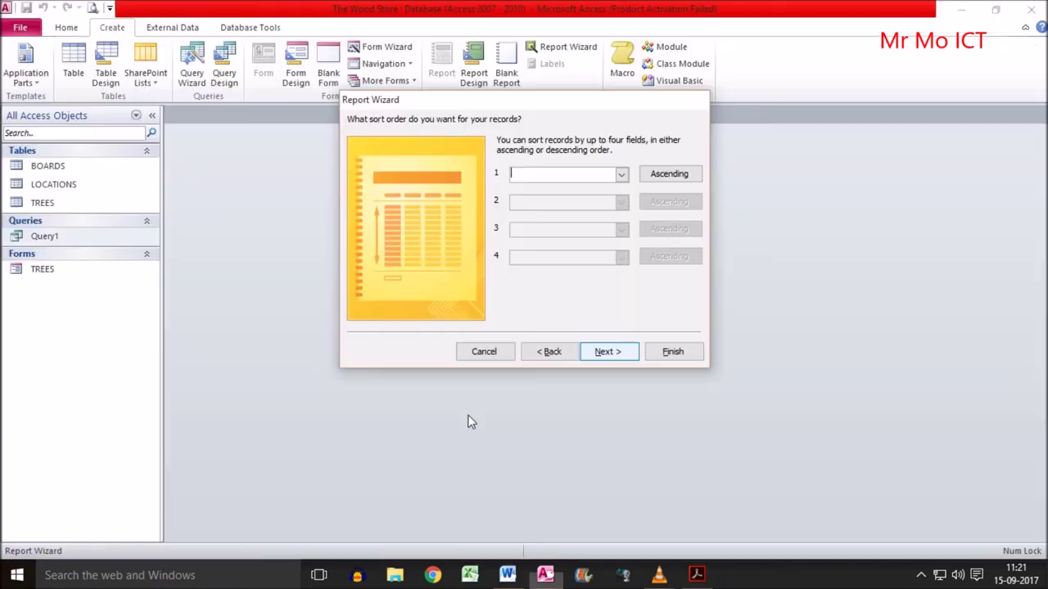
{"action": "left_click", "coordinate": [622, 173]}
{"action": "left_click", "coordinate": [569, 203]}
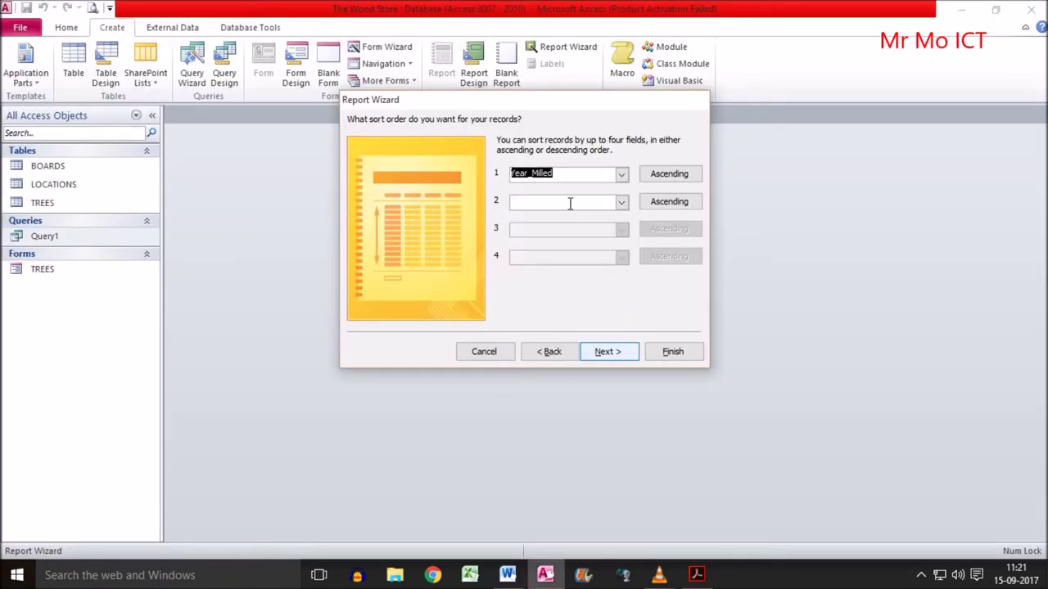
Check the remaining sort fields in the question paper and add Location and Board_ID as the second and third ascending sort fields.
{"action": "key", "text": "alt+Tab"}
{"action": "double_click", "coordinate": [569, 440]}
{"action": "key", "text": "alt+Tab"}
{"action": "left_click", "coordinate": [622, 202]}
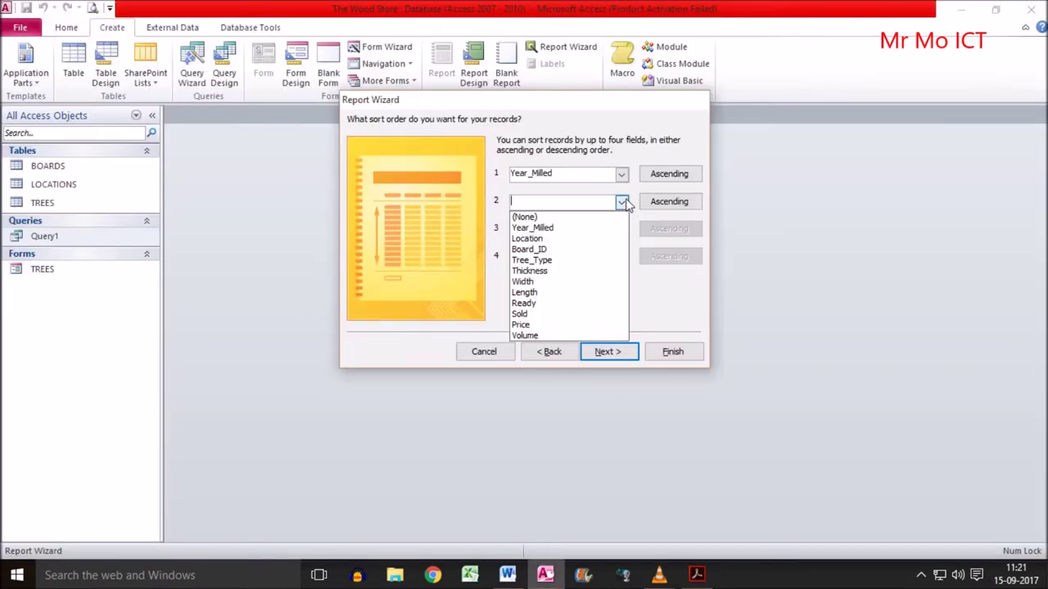
{"action": "left_click", "coordinate": [532, 238]}
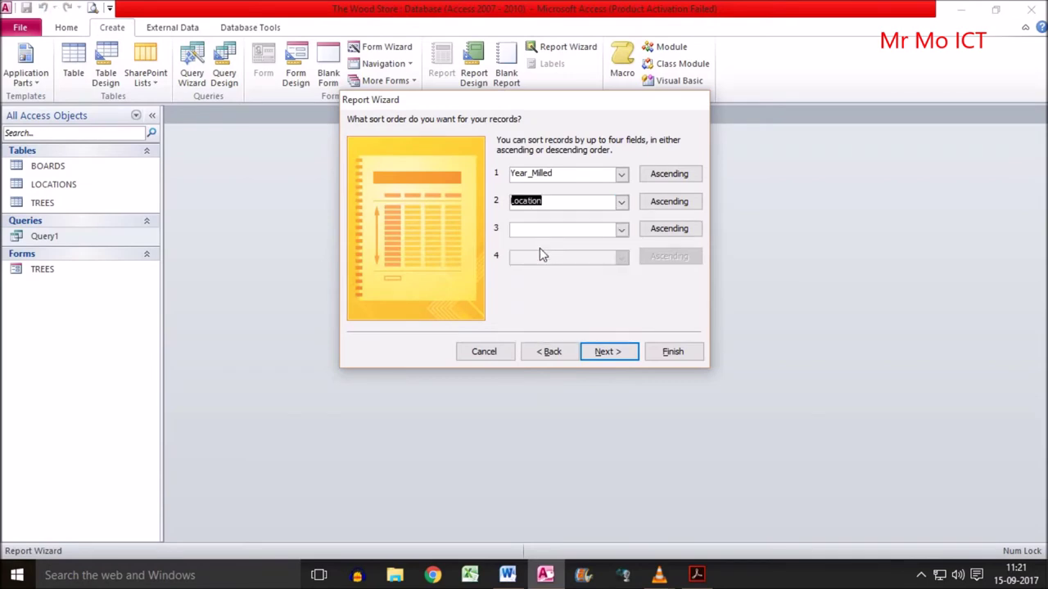
{"action": "key", "text": "alt+Tab"}
{"action": "key", "text": "alt+Tab"}
{"action": "left_click", "coordinate": [621, 230]}
{"action": "left_click", "coordinate": [573, 279]}
Accept the sorting, check the orientation requirement in the question paper and set the report's orientation to Landscape.
{"action": "key", "text": "alt+Tab"}
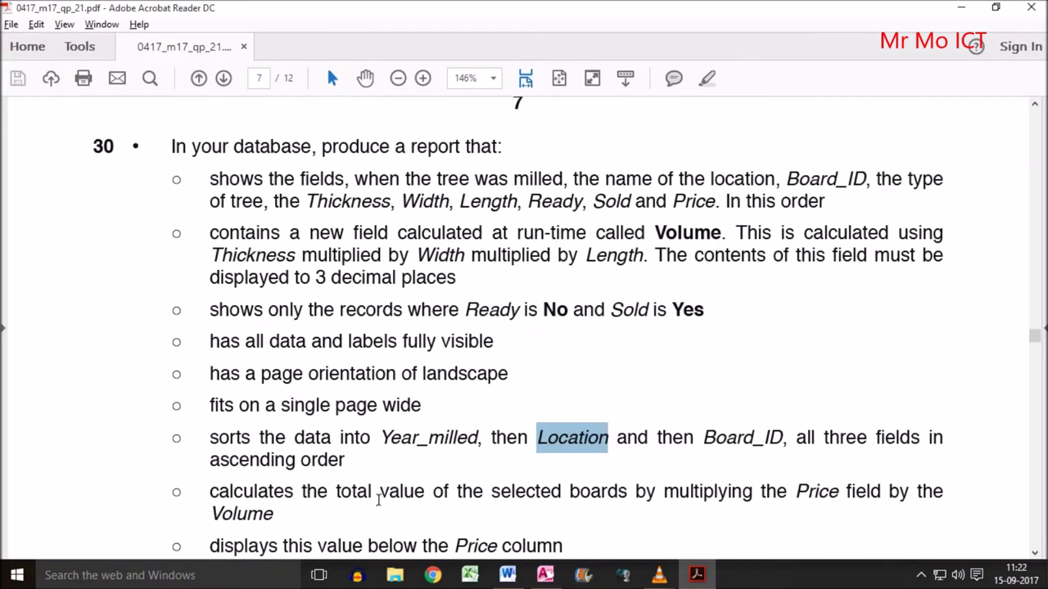
{"action": "key", "text": "alt+Tab"}
{"action": "left_click", "coordinate": [613, 355]}
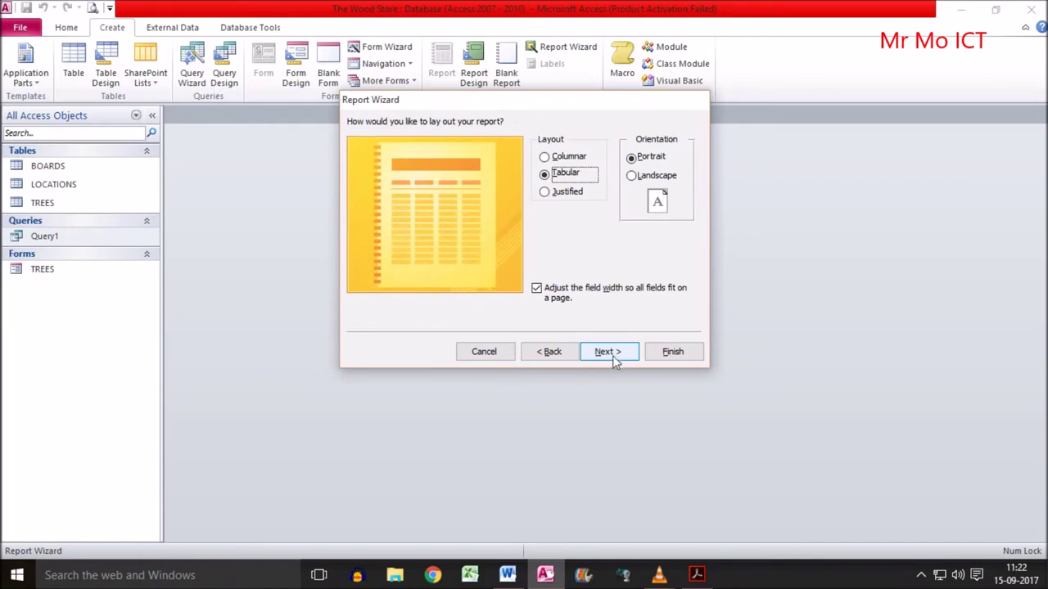
{"action": "key", "text": "alt+Tab"}
{"action": "double_click", "coordinate": [449, 375]}
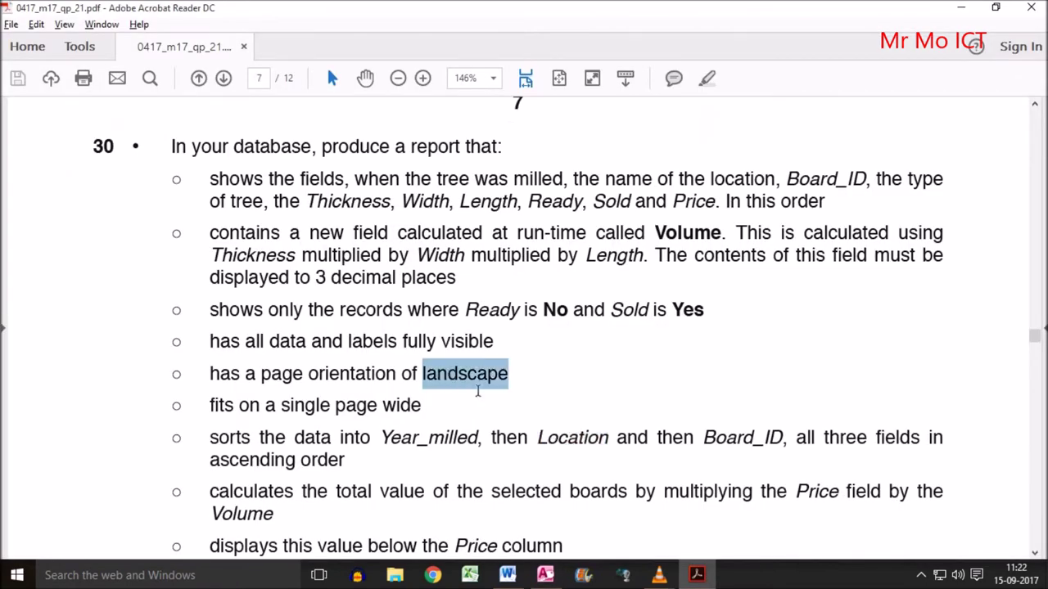
{"action": "key", "text": "alt+Tab"}
{"action": "left_click", "coordinate": [652, 179]}
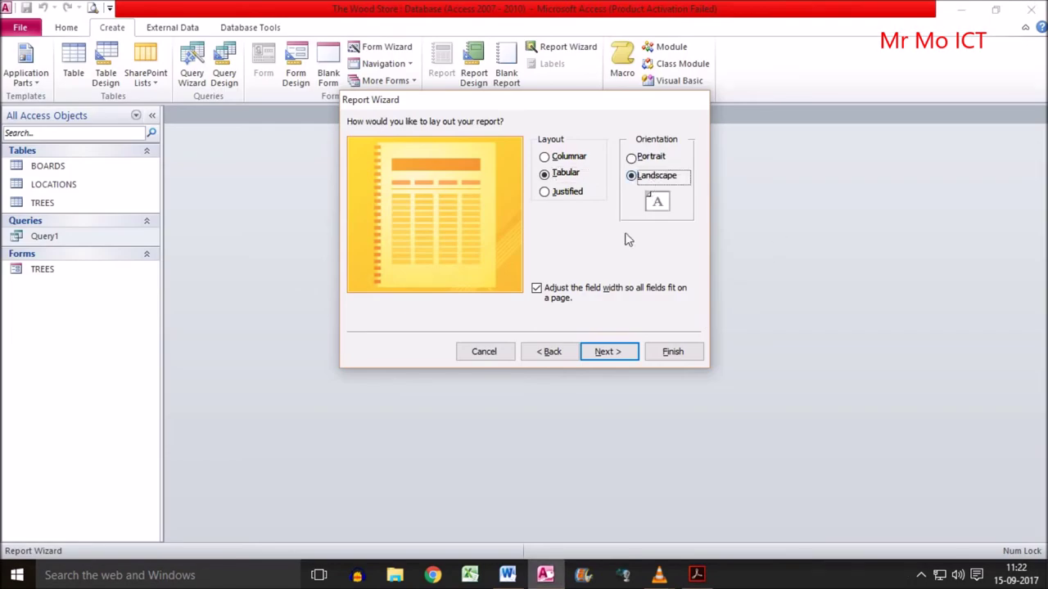
Check the single-page-wide requirement in the question paper and accept the tabular layout with field widths adjusted to fit the page.
{"action": "key", "text": "alt+Tab"}
{"action": "left_click_drag", "start_coordinate": [276, 411], "coordinate": [435, 414]}
{"action": "left_click", "coordinate": [426, 409]}
{"action": "double_click", "coordinate": [420, 406]}
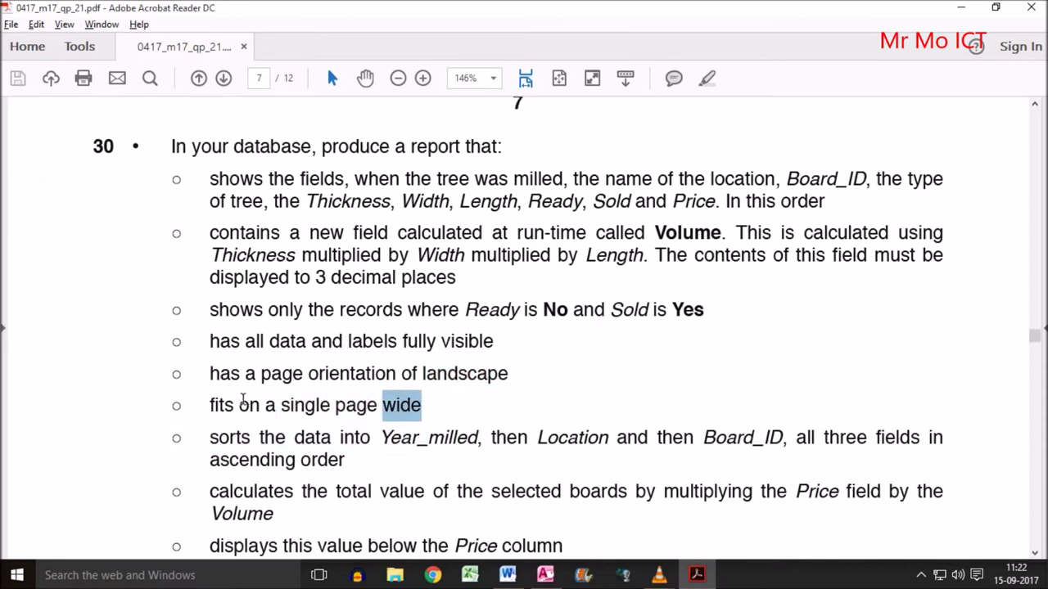
{"action": "left_click_drag", "start_coordinate": [209, 404], "coordinate": [432, 404]}
{"action": "left_click", "coordinate": [443, 403]}
{"action": "key", "text": "alt+Tab"}
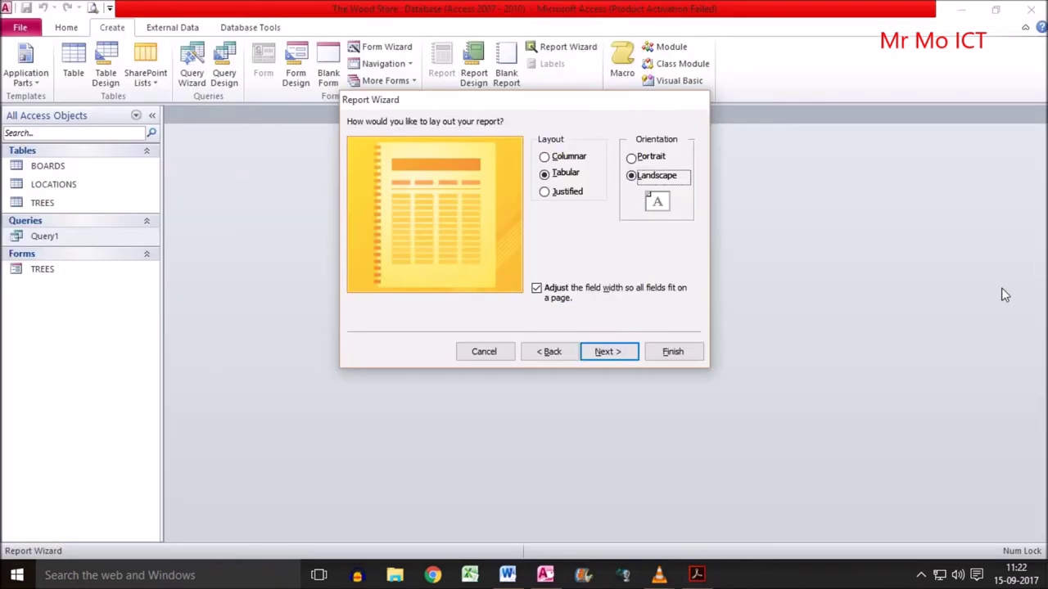
{"action": "left_click", "coordinate": [614, 352]}
Review the remaining report requirements in the question paper and copy the title Sold timber in store.
{"action": "key", "text": "alt+Tab"}
{"action": "scroll", "coordinate": [597, 394], "scroll_direction": "down", "scroll_amount": 5}
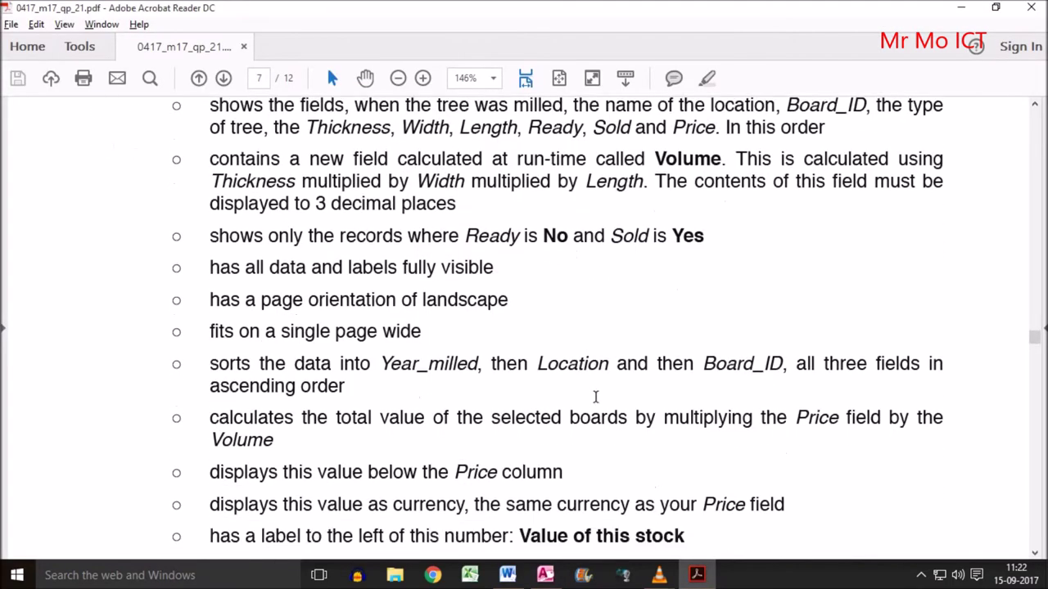
{"action": "left_click_drag", "start_coordinate": [298, 361], "coordinate": [422, 361]}
{"action": "left_click_drag", "start_coordinate": [317, 394], "coordinate": [465, 394]}
{"action": "left_click_drag", "start_coordinate": [519, 425], "coordinate": [664, 434]}
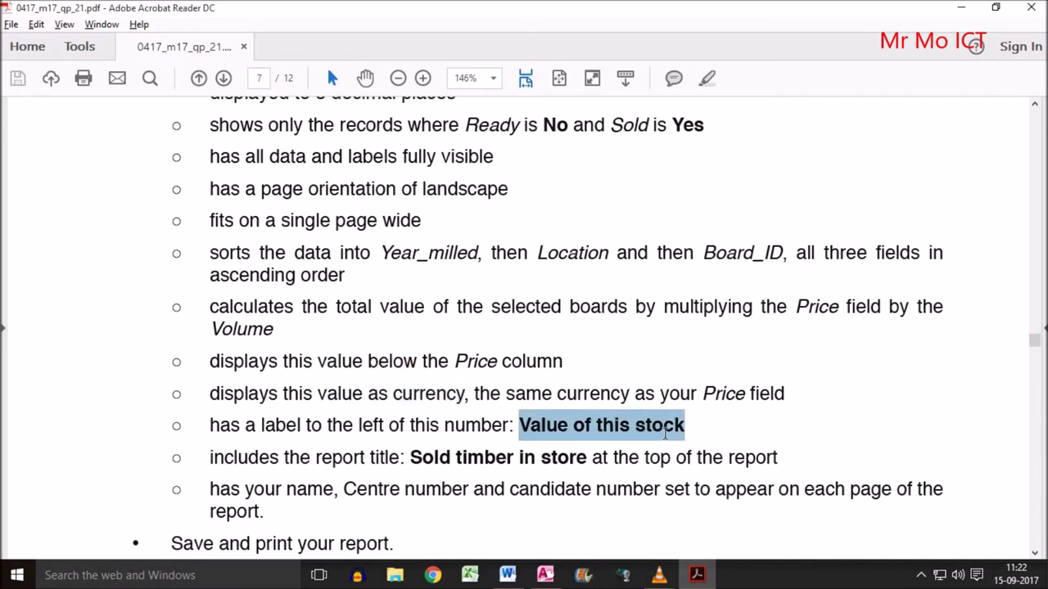
{"action": "left_click", "coordinate": [316, 457]}
{"action": "left_click_drag", "start_coordinate": [410, 457], "coordinate": [554, 460]}
{"action": "key", "text": "ctrl+c"}
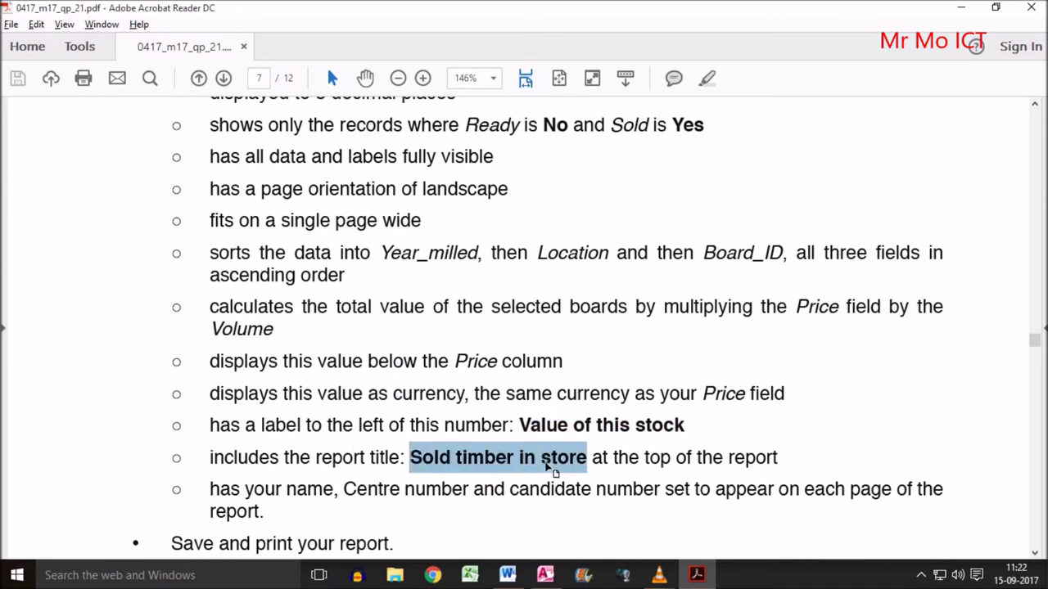
Switch to Access, paste Sold timber in store as the report title and finish the wizard with the option to modify the design.
{"action": "left_click", "coordinate": [546, 576]}
{"action": "left_click_drag", "start_coordinate": [522, 140], "coordinate": [244, 139]}
{"action": "key", "text": "ctrl+v"}
{"action": "left_click", "coordinate": [495, 271]}
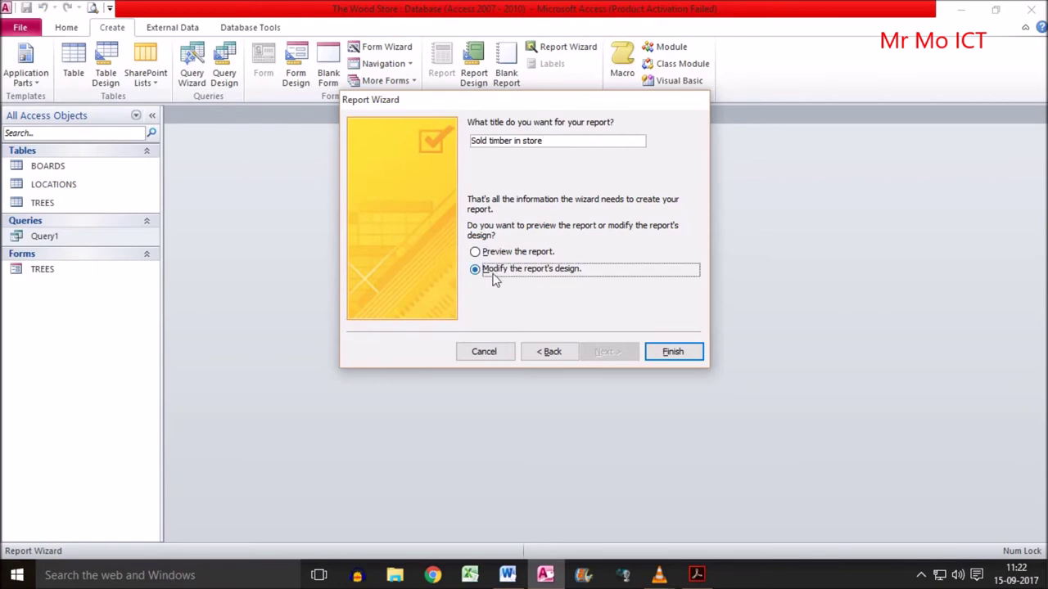
{"action": "left_click", "coordinate": [674, 352]}
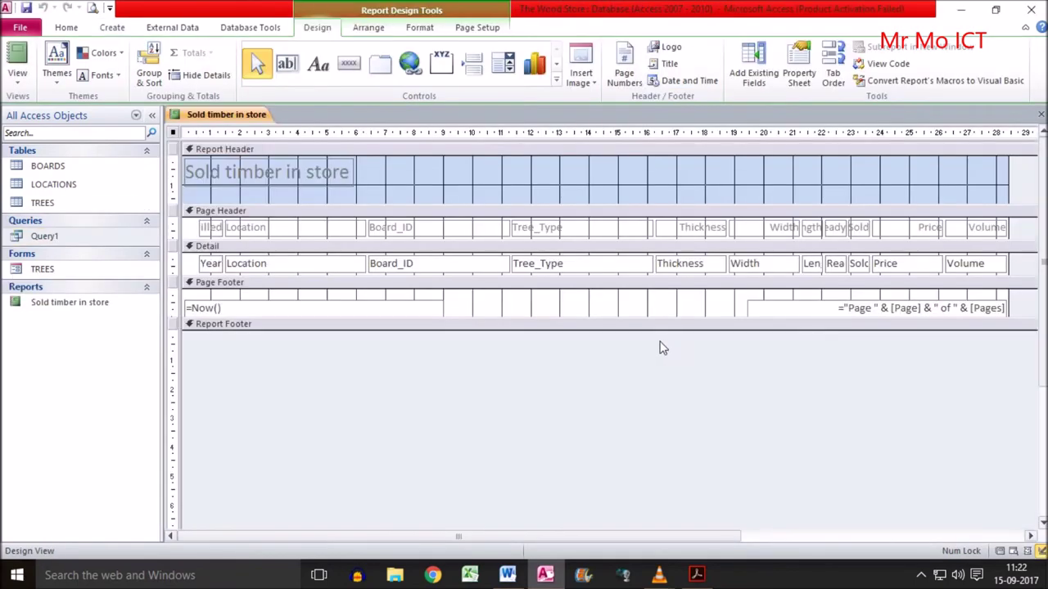
Delete the page number and date controls from the page footer, collapse that footer and save the report.
{"action": "key", "text": "alt+Tab"}
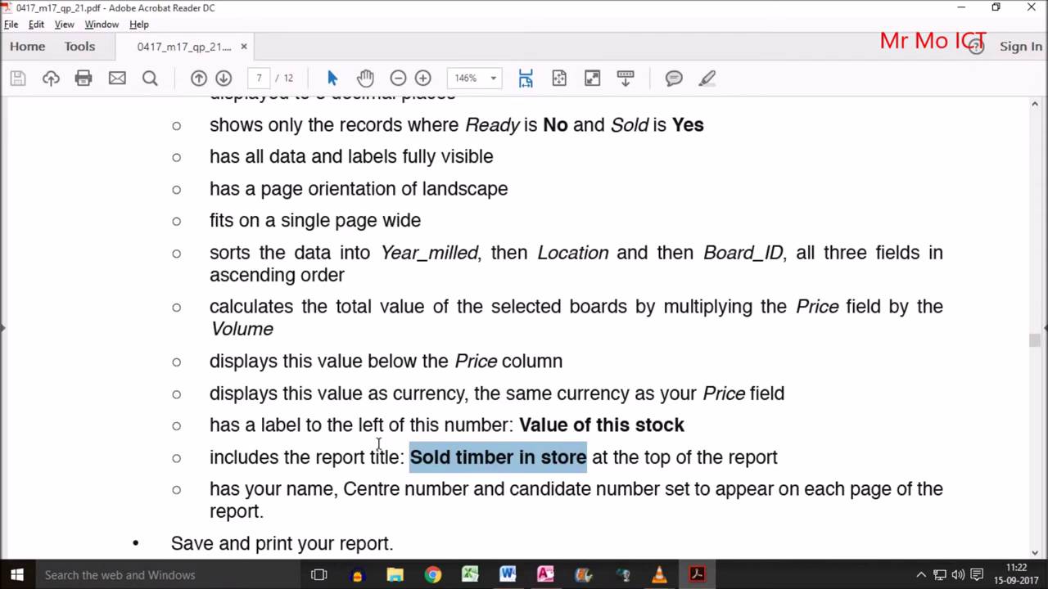
{"action": "key", "text": "alt+Tab"}
{"action": "left_click", "coordinate": [908, 309]}
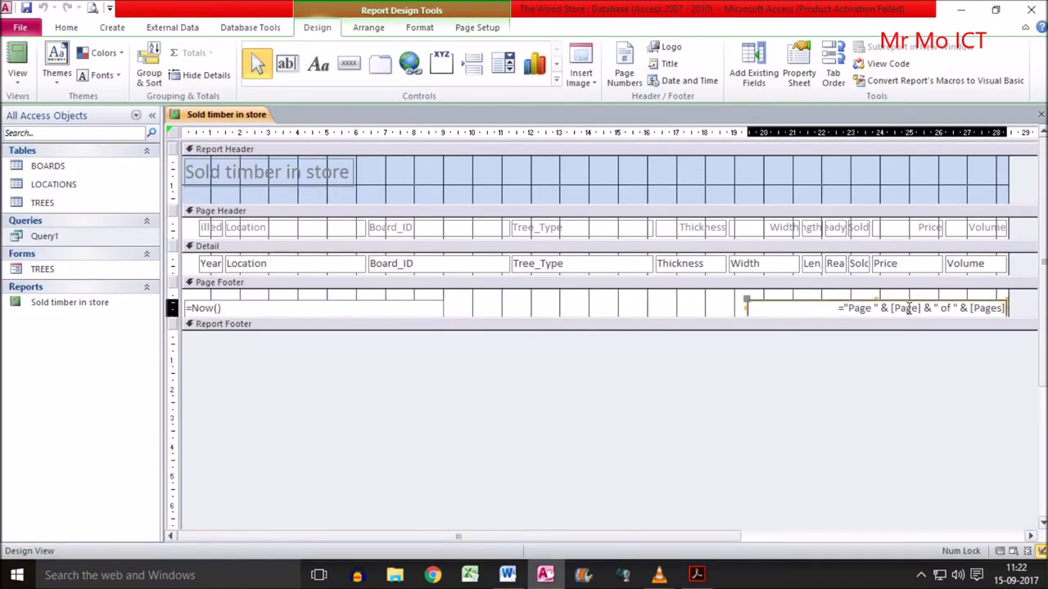
{"action": "key", "text": "Delete"}
{"action": "left_click", "coordinate": [342, 309]}
{"action": "key", "text": "Delete"}
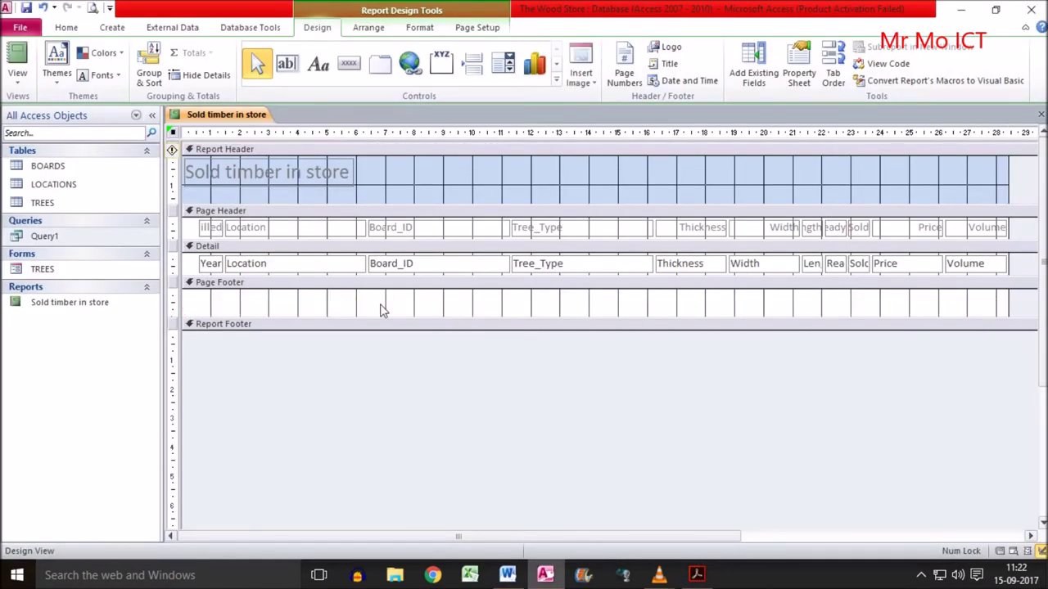
{"action": "left_click_drag", "start_coordinate": [494, 325], "coordinate": [495, 285]}
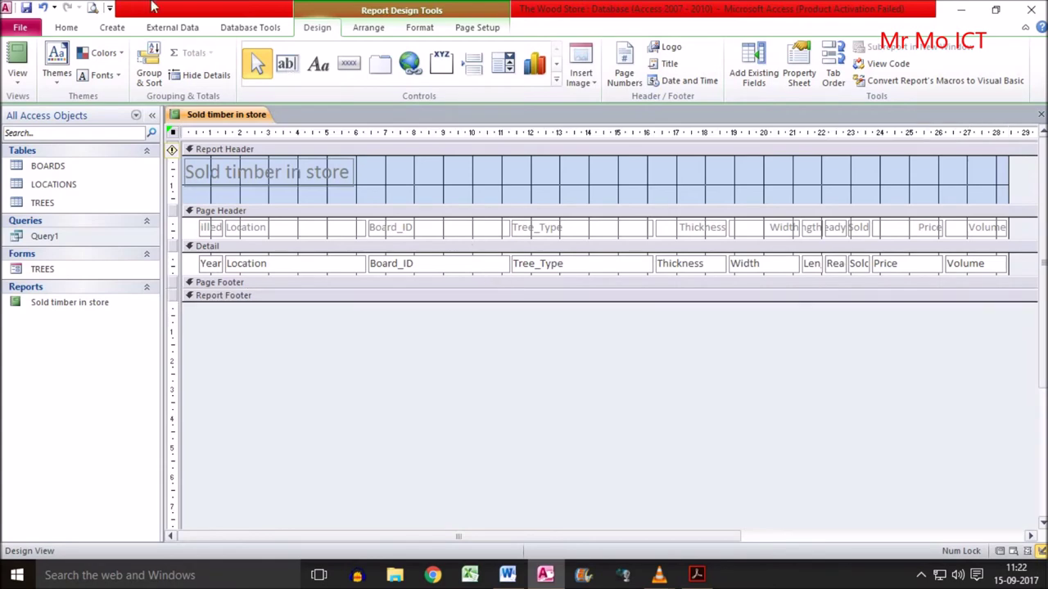
{"action": "left_click", "coordinate": [26, 7]}
Read the question paper's requirements for the total value calculation, its position, currency format and label, and return to Access.
{"action": "key", "text": "alt+Tab"}
{"action": "left_click_drag", "start_coordinate": [338, 253], "coordinate": [379, 252]}
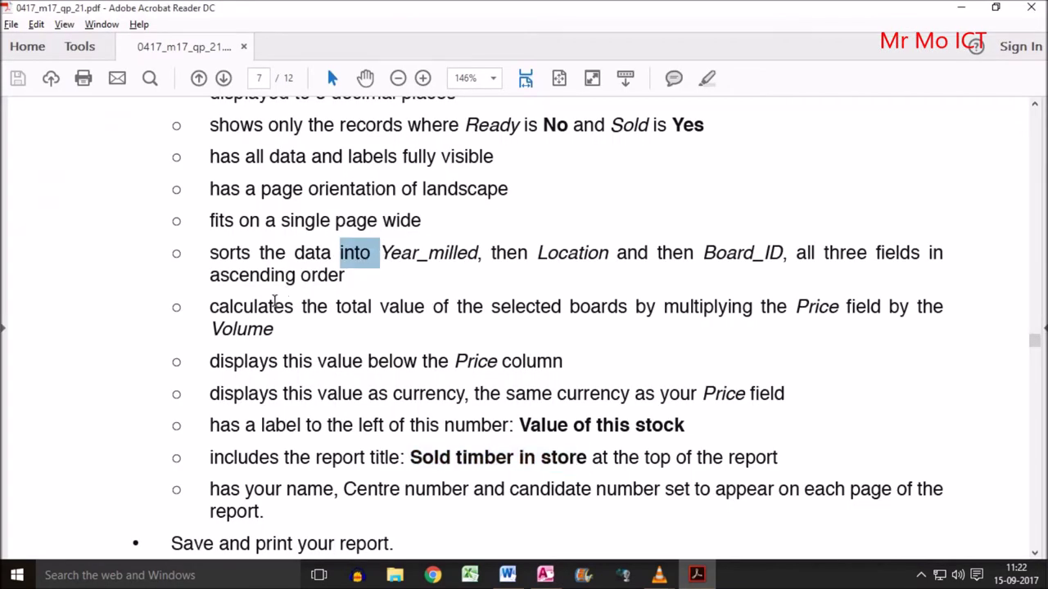
{"action": "left_click_drag", "start_coordinate": [210, 306], "coordinate": [373, 311]}
{"action": "left_click_drag", "start_coordinate": [459, 305], "coordinate": [888, 307]}
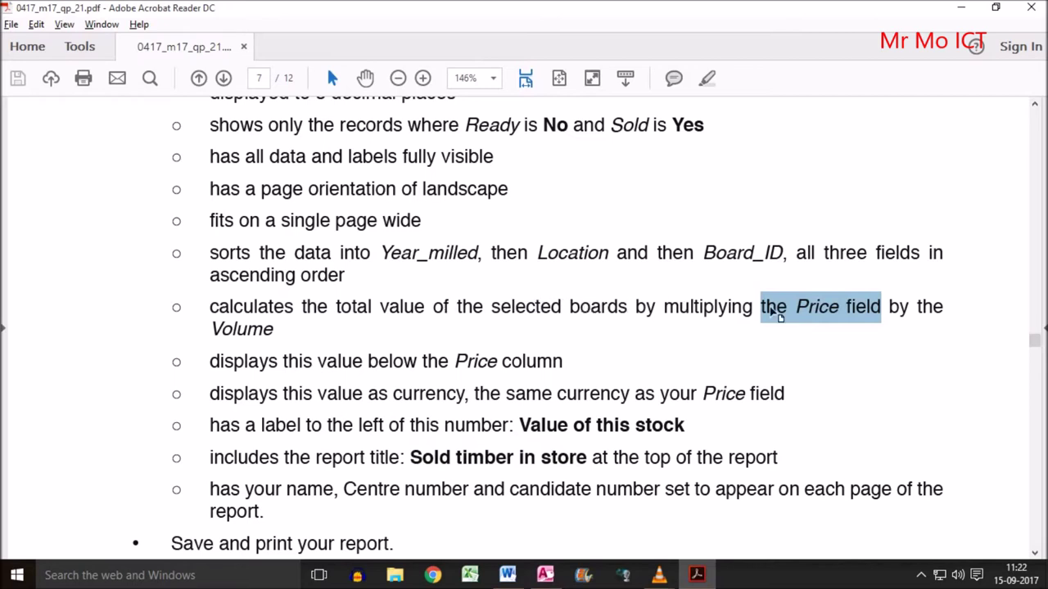
{"action": "left_click_drag", "start_coordinate": [714, 306], "coordinate": [952, 316]}
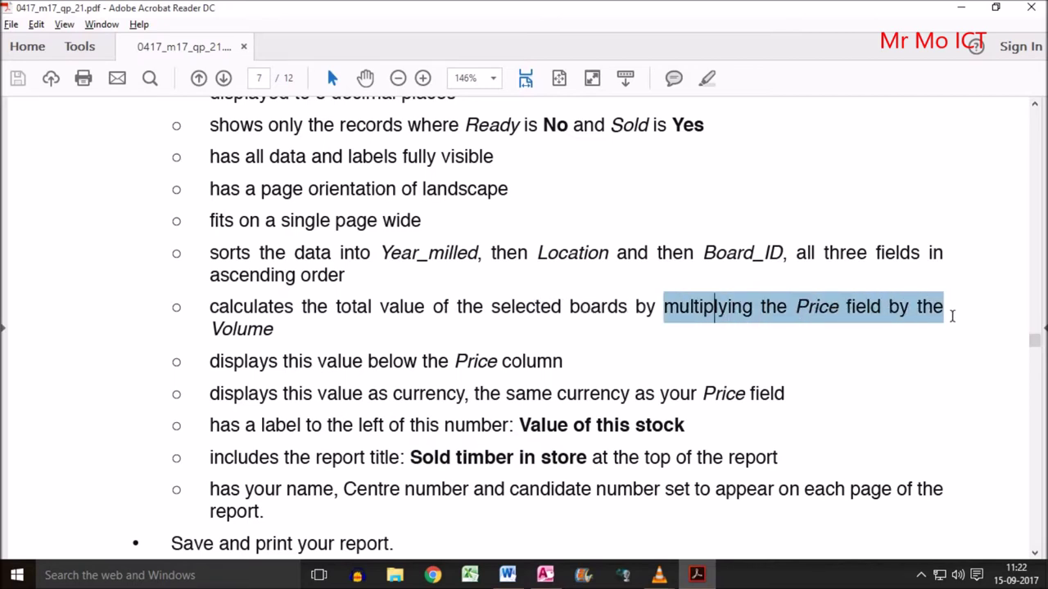
{"action": "left_click_drag", "start_coordinate": [233, 329], "coordinate": [262, 328]}
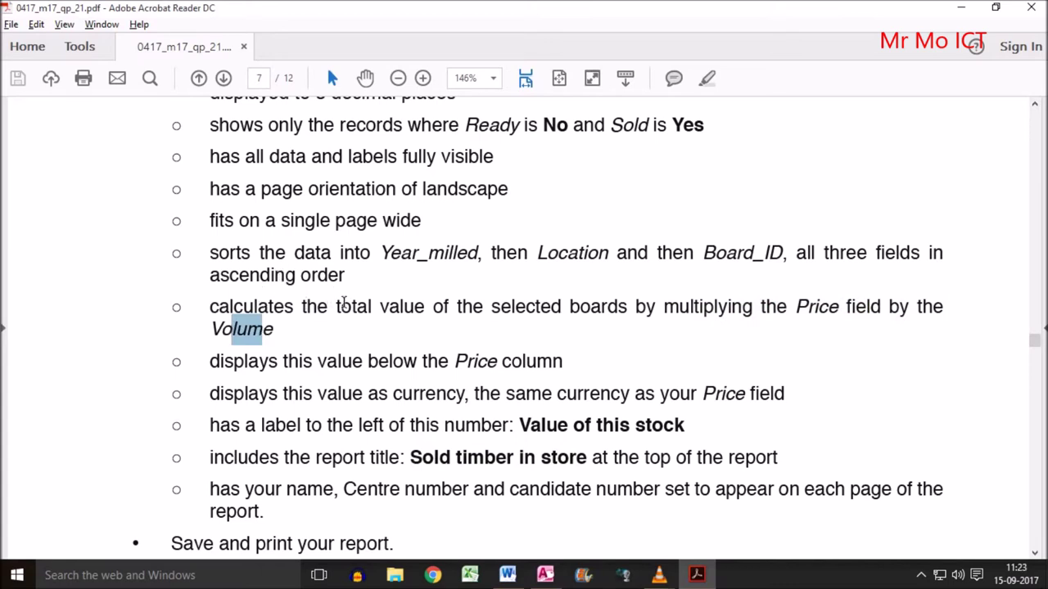
{"action": "scroll", "coordinate": [308, 240], "scroll_direction": "up", "scroll_amount": 2}
{"action": "left_click_drag", "start_coordinate": [247, 232], "coordinate": [367, 240]}
{"action": "left_click_drag", "start_coordinate": [261, 263], "coordinate": [419, 263]}
{"action": "left_click_drag", "start_coordinate": [240, 296], "coordinate": [343, 302]}
{"action": "left_click_drag", "start_coordinate": [251, 328], "coordinate": [327, 332]}
{"action": "key", "text": "alt+Tab"}
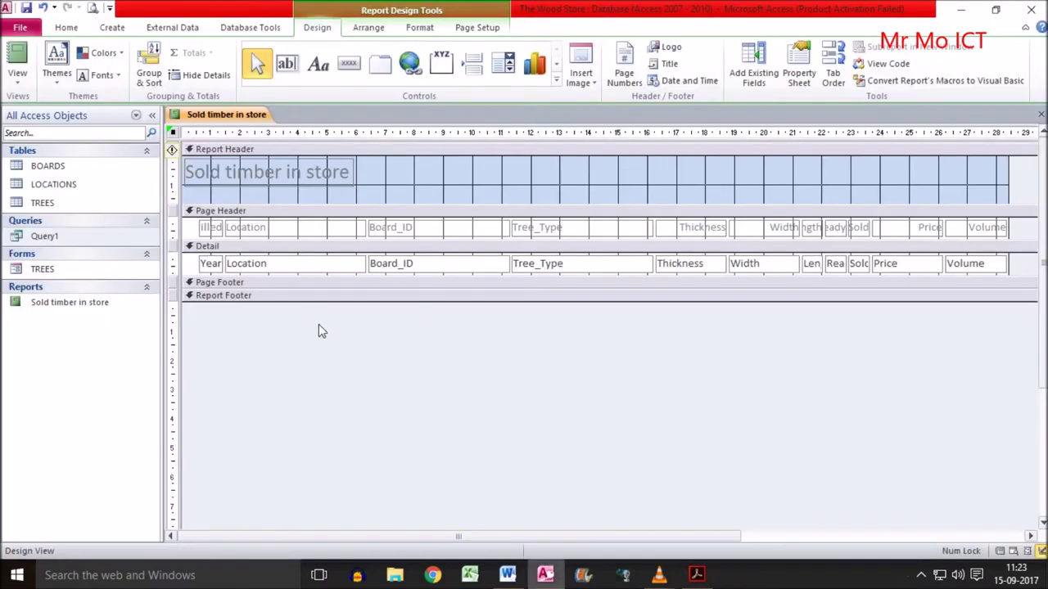
Preview the report to examine whether its column headings and data are fully visible, and return to the design.
{"action": "left_click", "coordinate": [93, 7]}
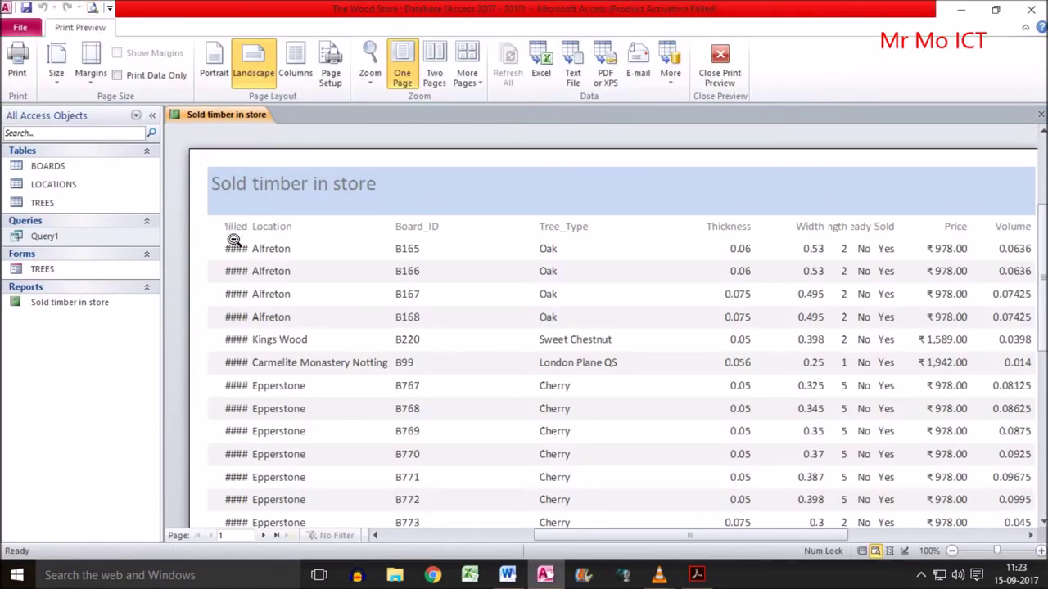
{"action": "left_click", "coordinate": [711, 77]}
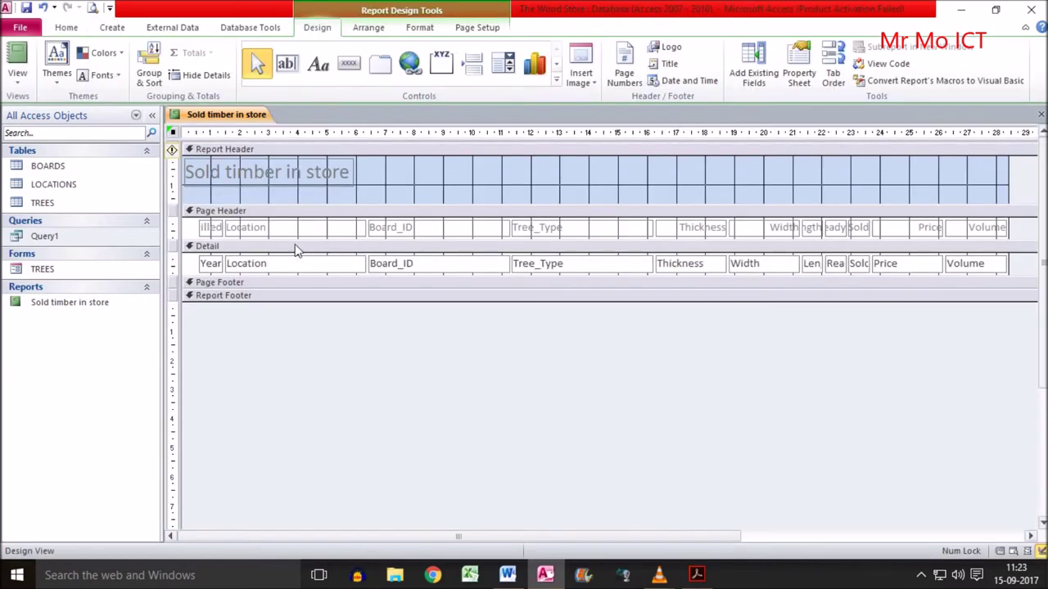
{"action": "left_click", "coordinate": [92, 7]}
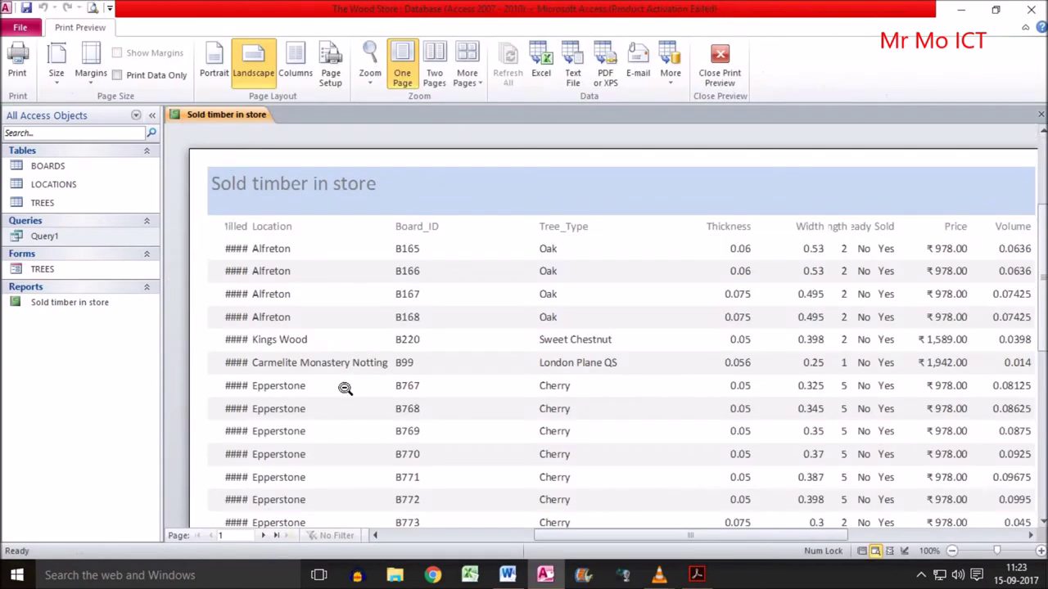
{"action": "scroll", "coordinate": [352, 360], "scroll_direction": "down", "scroll_amount": 3}
{"action": "scroll", "coordinate": [393, 270], "scroll_direction": "down", "scroll_amount": 3}
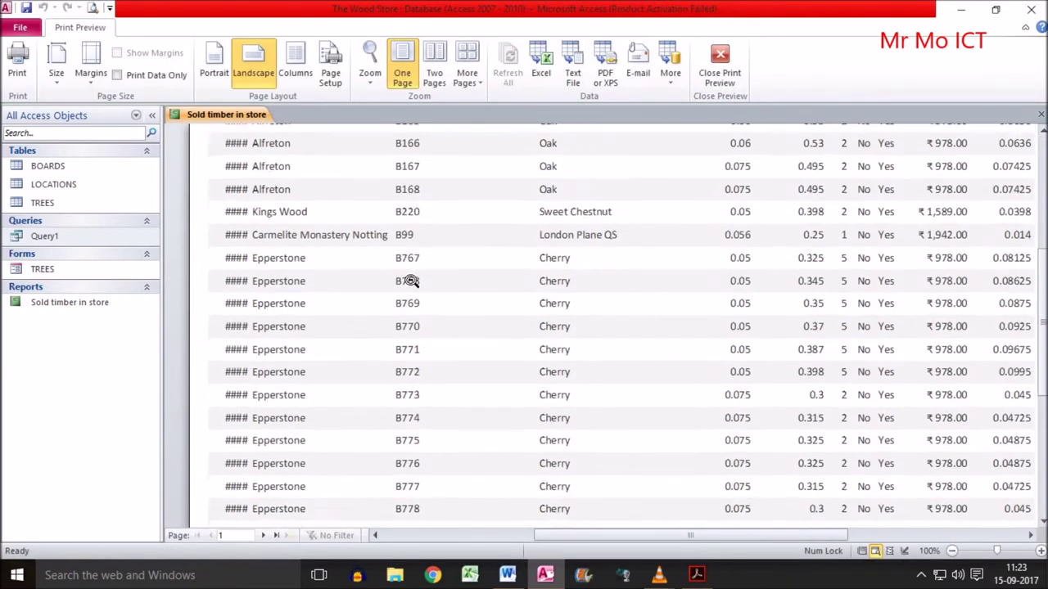
{"action": "scroll", "coordinate": [416, 293], "scroll_direction": "up", "scroll_amount": 5}
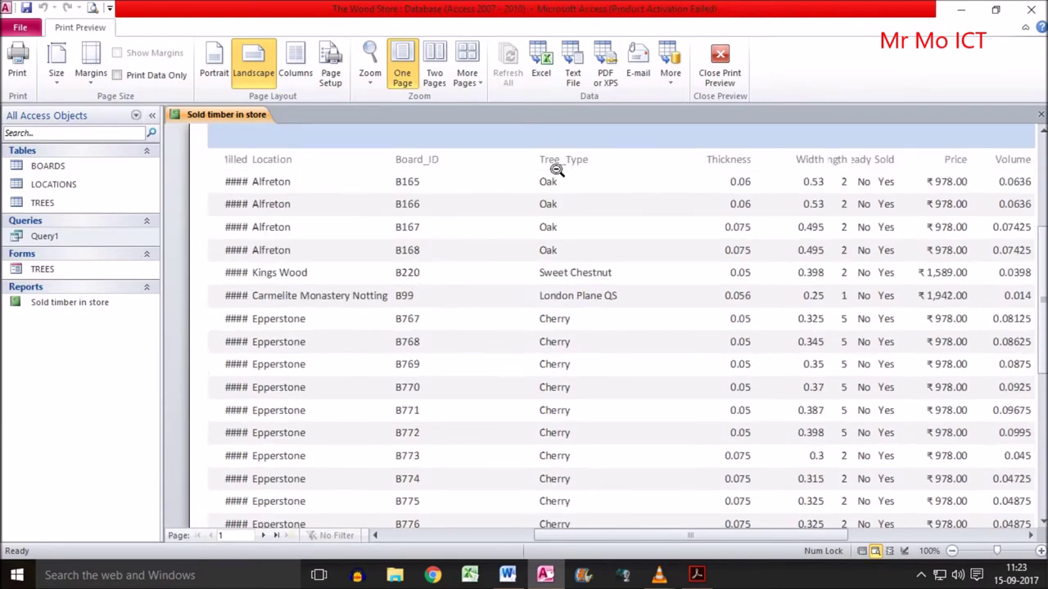
{"action": "left_click", "coordinate": [720, 64]}
Narrow the Board_ID label and field together to about half their width and move them beside the Tree_Type column.
{"action": "left_click", "coordinate": [481, 234]}
{"action": "left_click", "coordinate": [484, 263], "text": "shift"}
{"action": "left_click_drag", "start_coordinate": [504, 230], "coordinate": [435, 232]}
{"action": "left_click", "coordinate": [491, 233]}
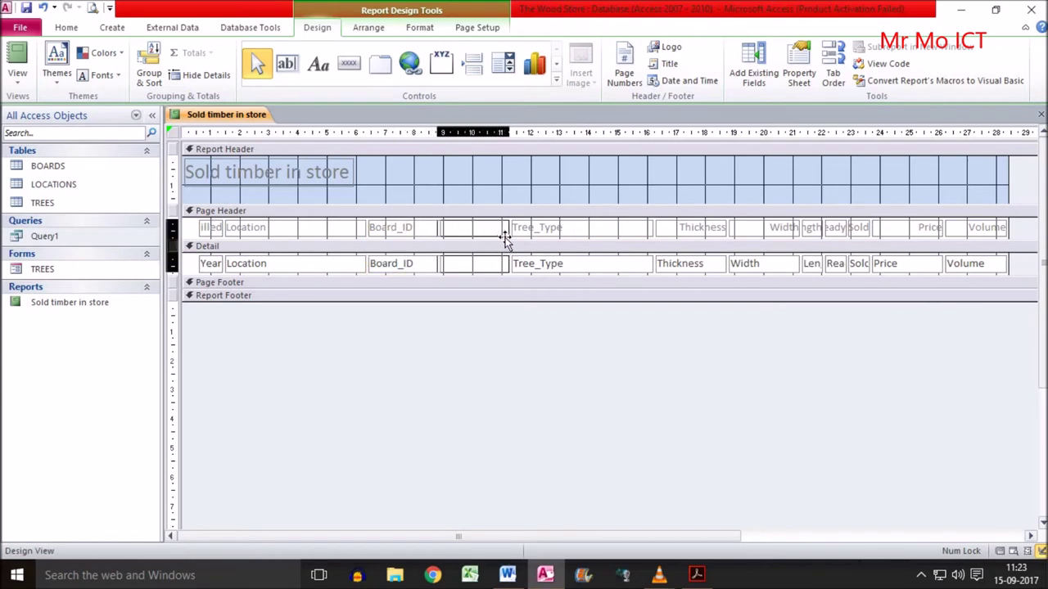
{"action": "left_click_drag", "start_coordinate": [500, 235], "coordinate": [401, 234]}
Narrow the Tree_Type label and field together to about half their width.
{"action": "left_click", "coordinate": [603, 231]}
{"action": "left_click", "coordinate": [602, 266], "text": "shift"}
{"action": "left_click_drag", "start_coordinate": [651, 227], "coordinate": [586, 241]}
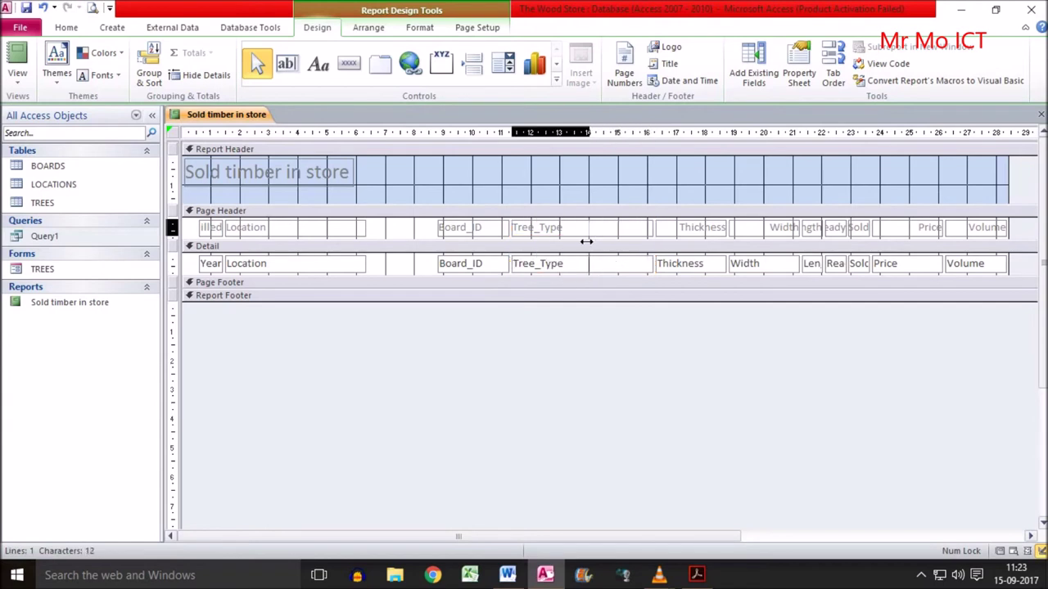
Move the Location label and field against the Board_ID column and widen the Year_Milled label and field to show their full names.
{"action": "left_click_drag", "start_coordinate": [400, 272], "coordinate": [396, 228]}
{"action": "left_click", "coordinate": [215, 264]}
{"action": "left_click", "coordinate": [223, 229], "text": "shift"}
{"action": "left_click_drag", "start_coordinate": [237, 228], "coordinate": [271, 230]}
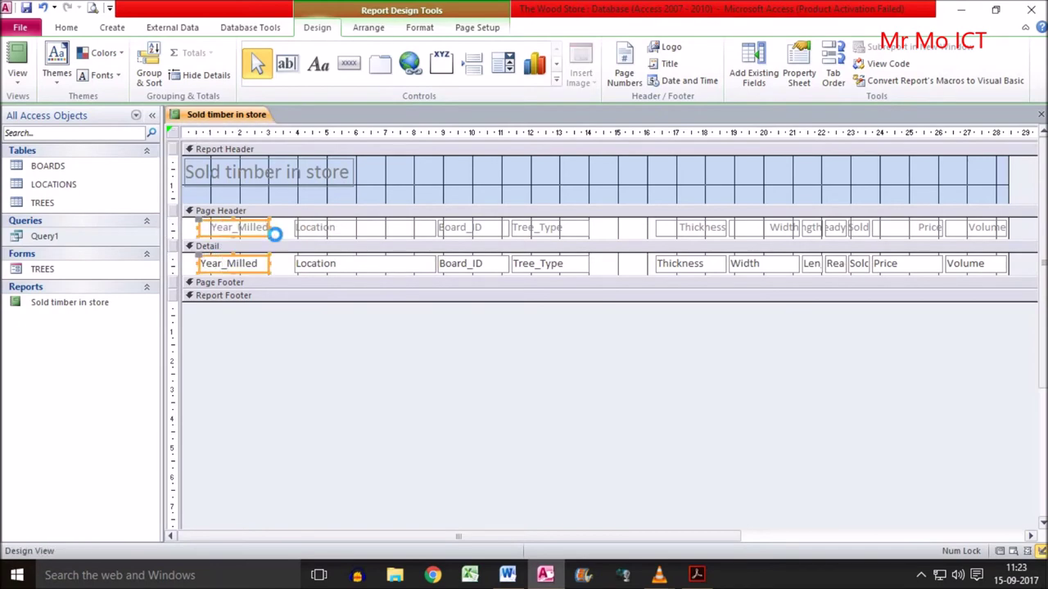
Preview the report as one, two and four pages to examine the column layout and page spread, and return to the design.
{"action": "left_click", "coordinate": [92, 9]}
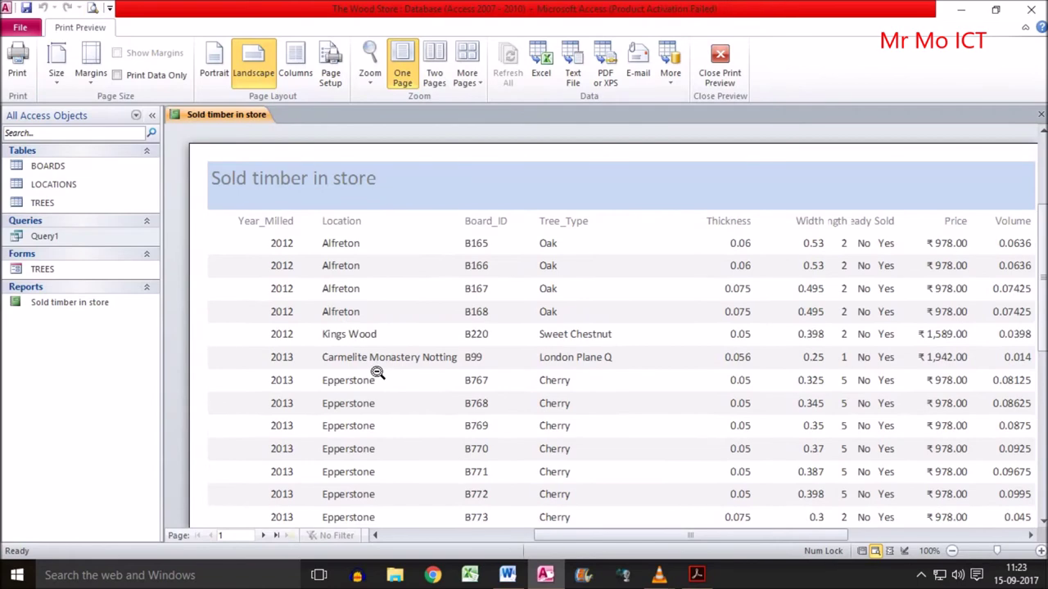
{"action": "scroll", "coordinate": [376, 372], "scroll_direction": "down", "scroll_amount": 5}
{"action": "left_click", "coordinate": [402, 348]}
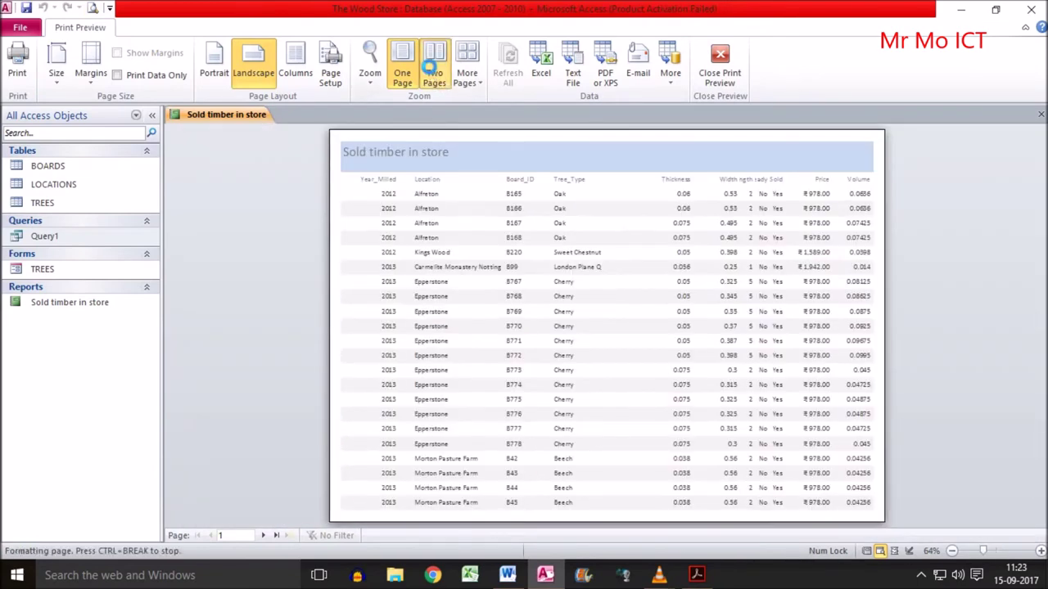
{"action": "left_click", "coordinate": [430, 66]}
{"action": "left_click", "coordinate": [468, 75]}
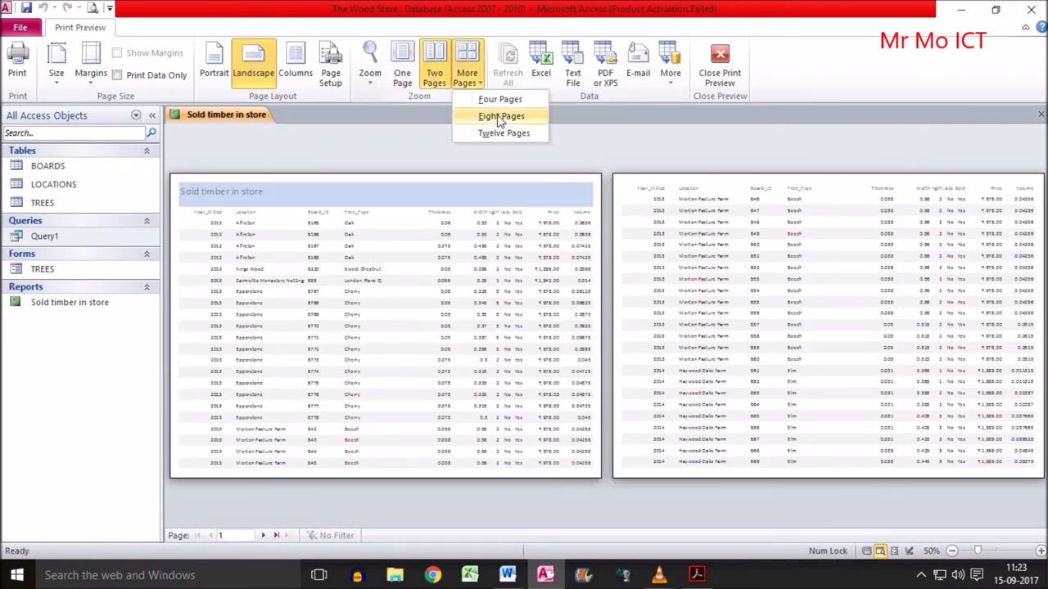
{"action": "left_click", "coordinate": [498, 99]}
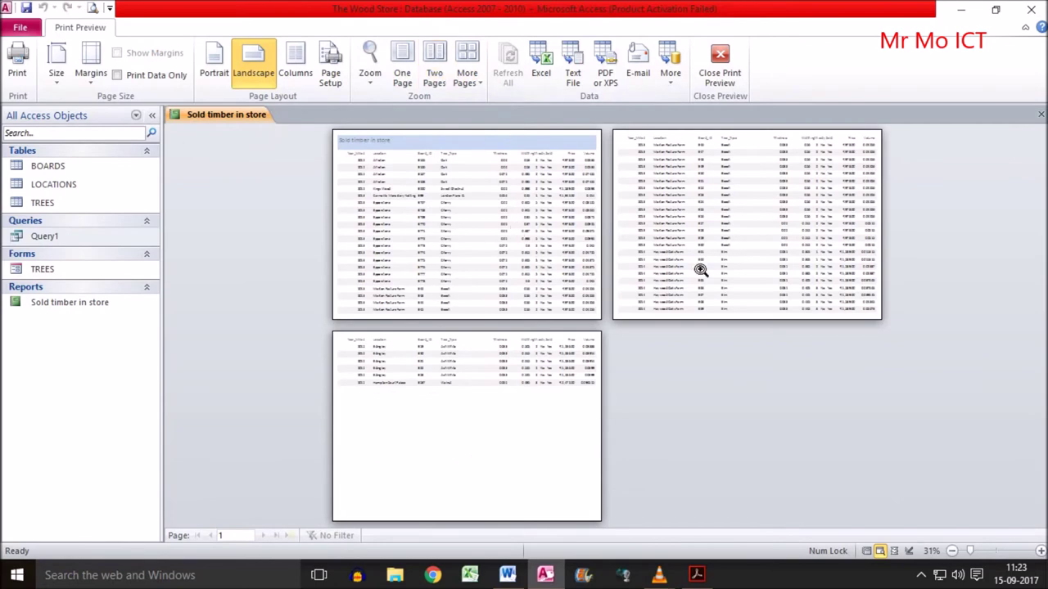
{"action": "left_click", "coordinate": [401, 71]}
{"action": "left_click", "coordinate": [431, 179]}
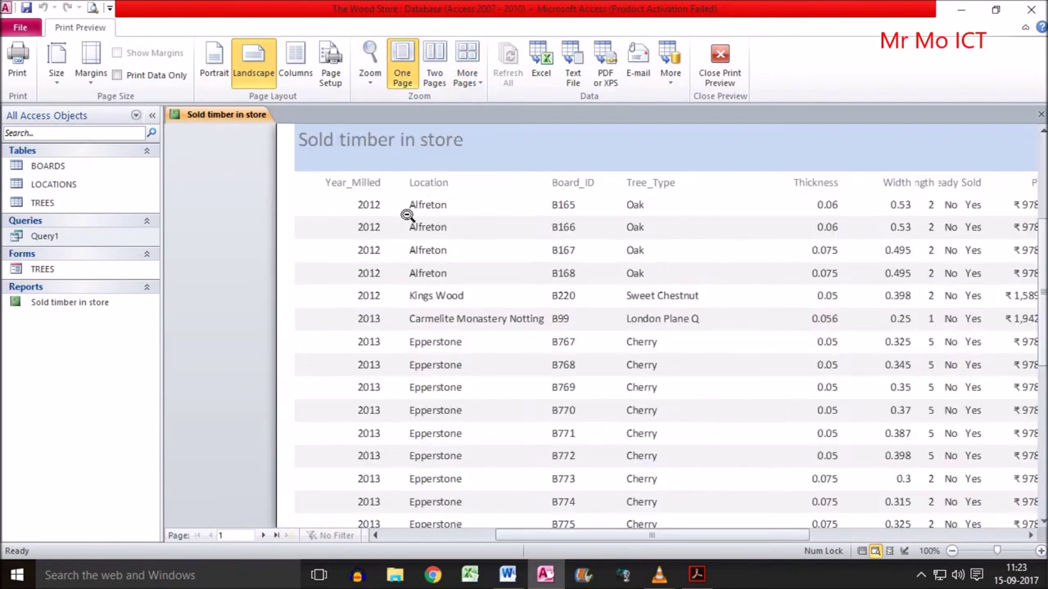
{"action": "left_click", "coordinate": [720, 56]}
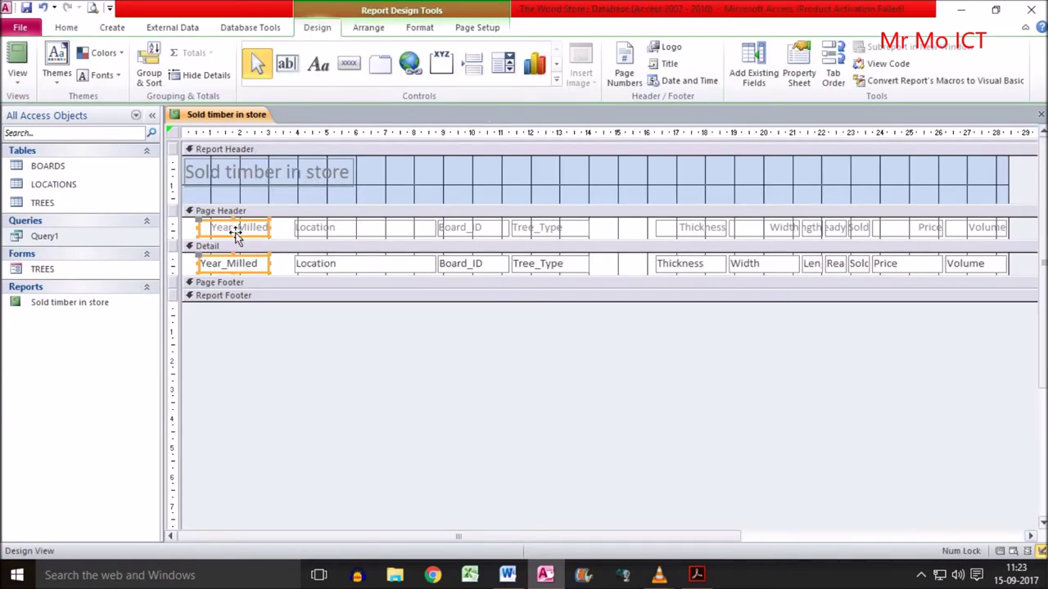
Select only the Year_Milled label in the page header and open its properties.
{"action": "left_click", "coordinate": [288, 229]}
{"action": "double_click", "coordinate": [240, 232]}
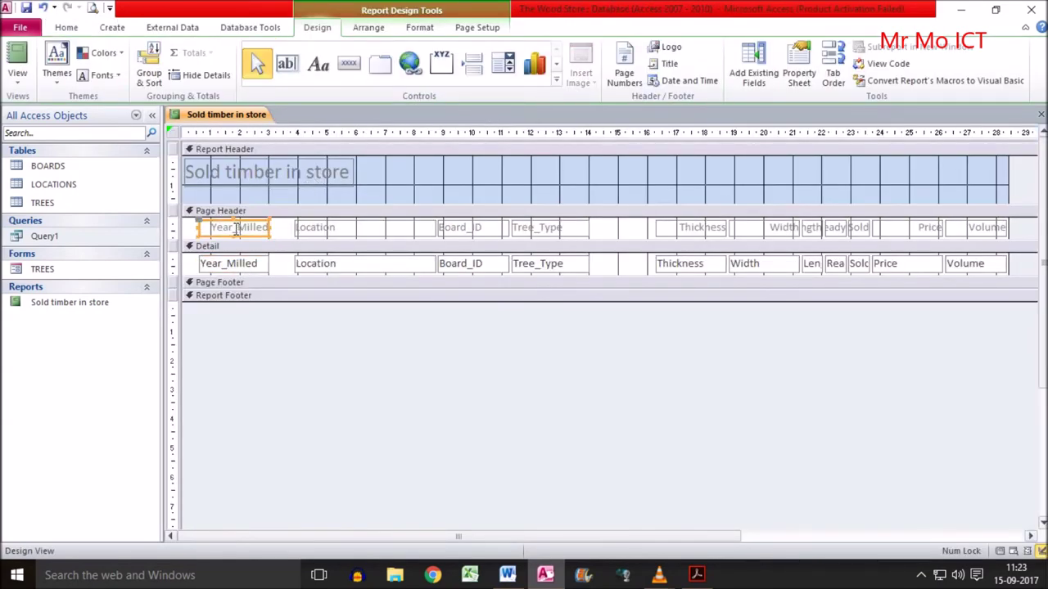
{"action": "left_click", "coordinate": [239, 230]}
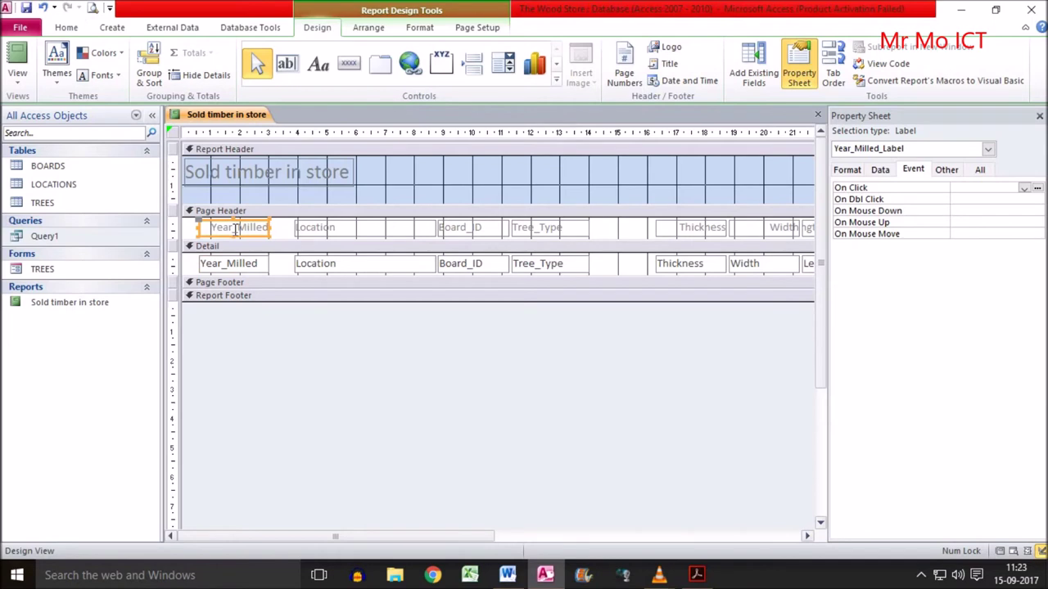